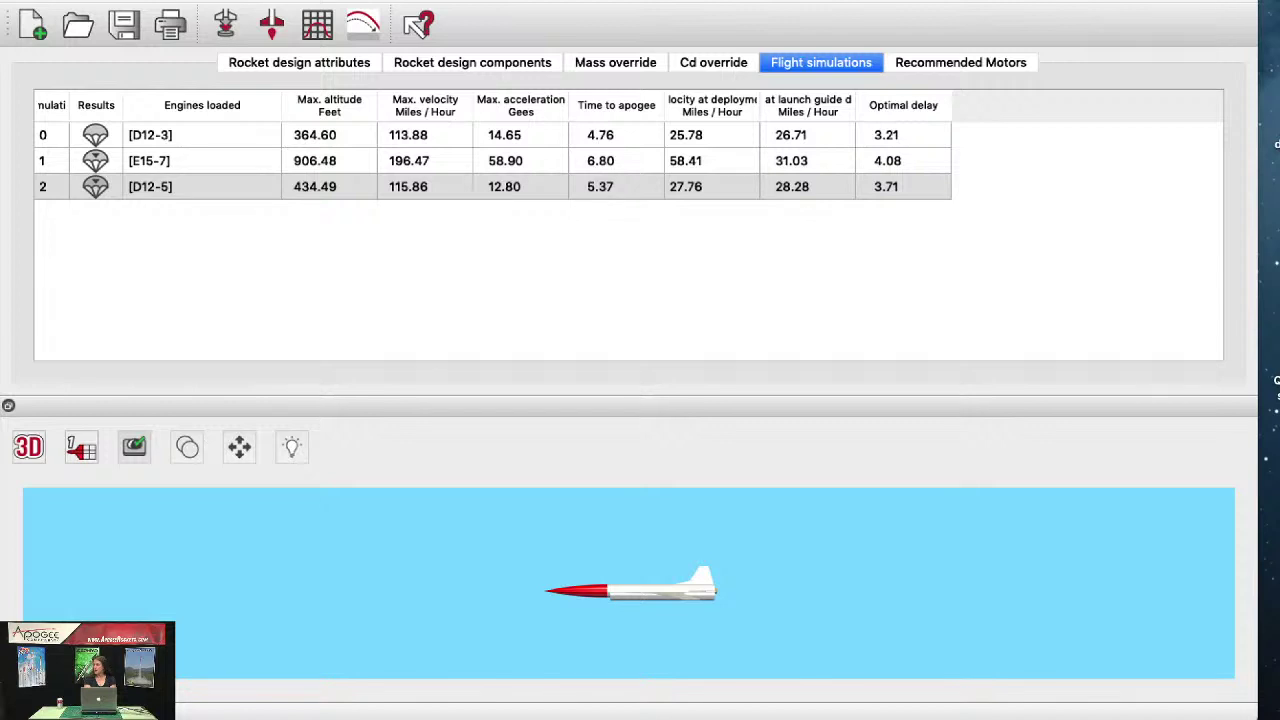
# Step: Rotate the rocket model in the 3D view and browse the File menu without choosing anything
pyautogui.click(540, 12)
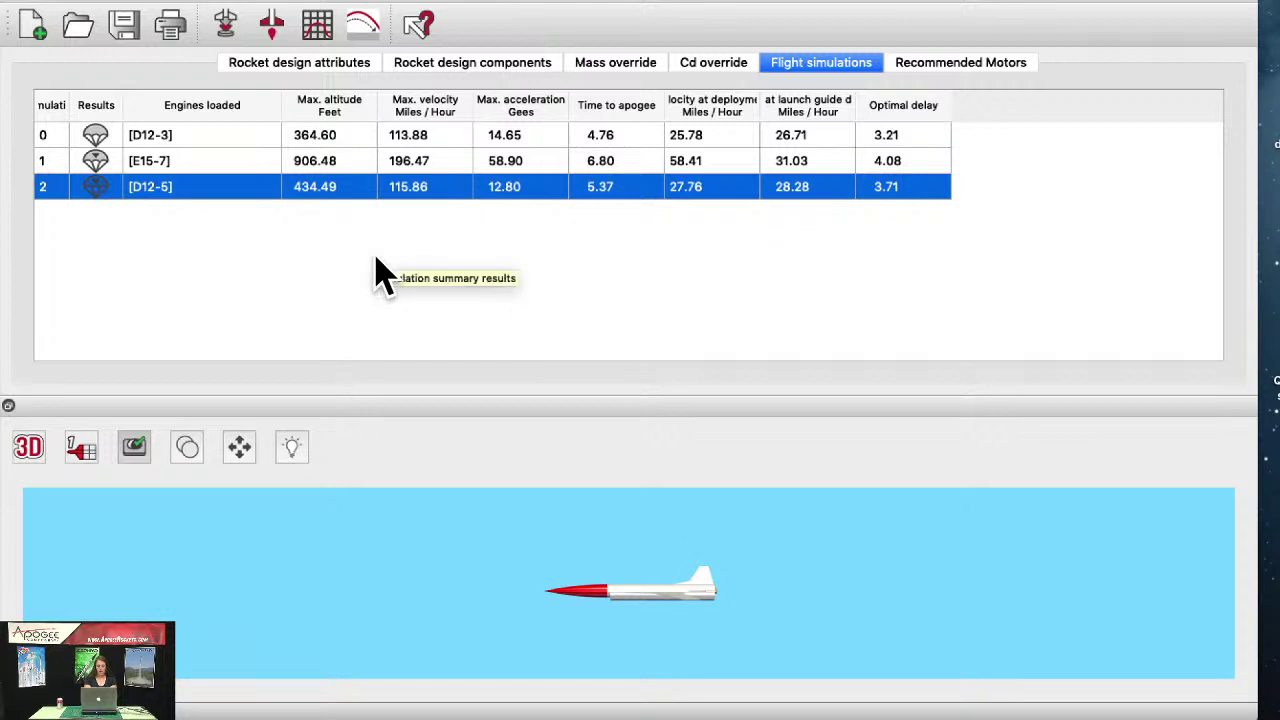
pyautogui.moveTo(553, 578)
pyautogui.mouseDown()
pyautogui.moveTo(548, 680)
pyautogui.moveTo(549, 603)
pyautogui.mouseUp()
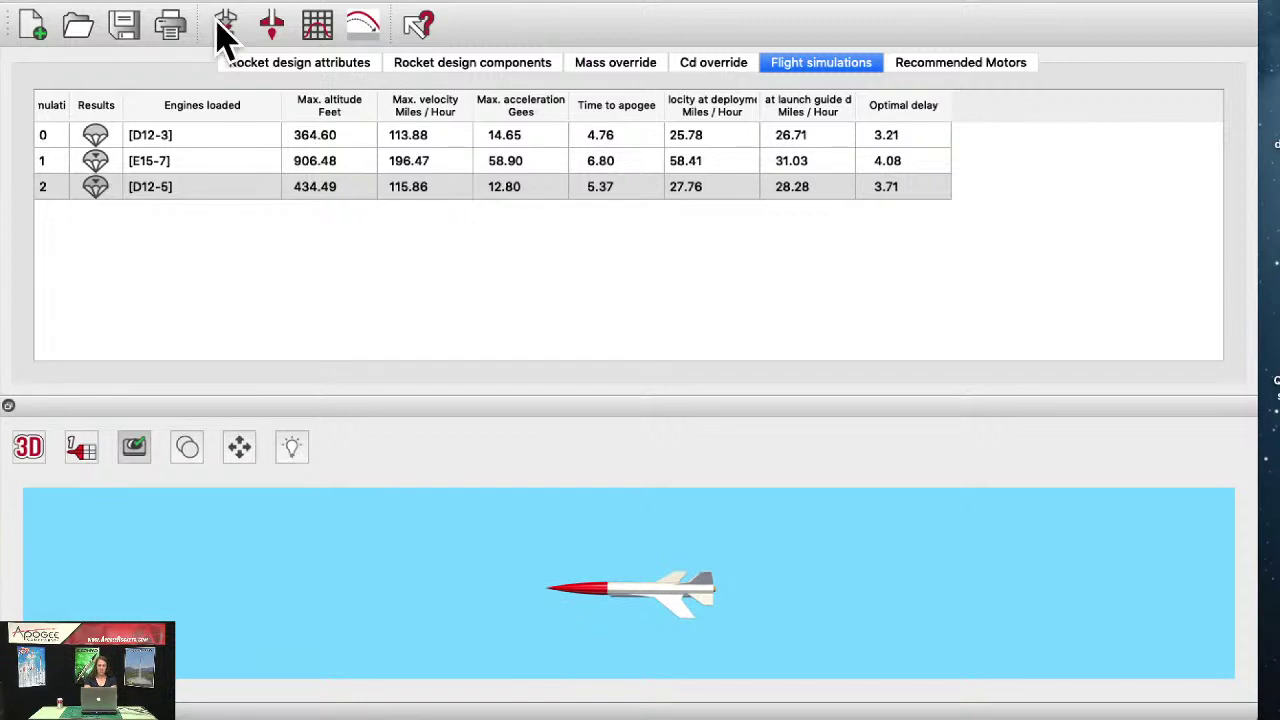
pyautogui.click(124, 2)
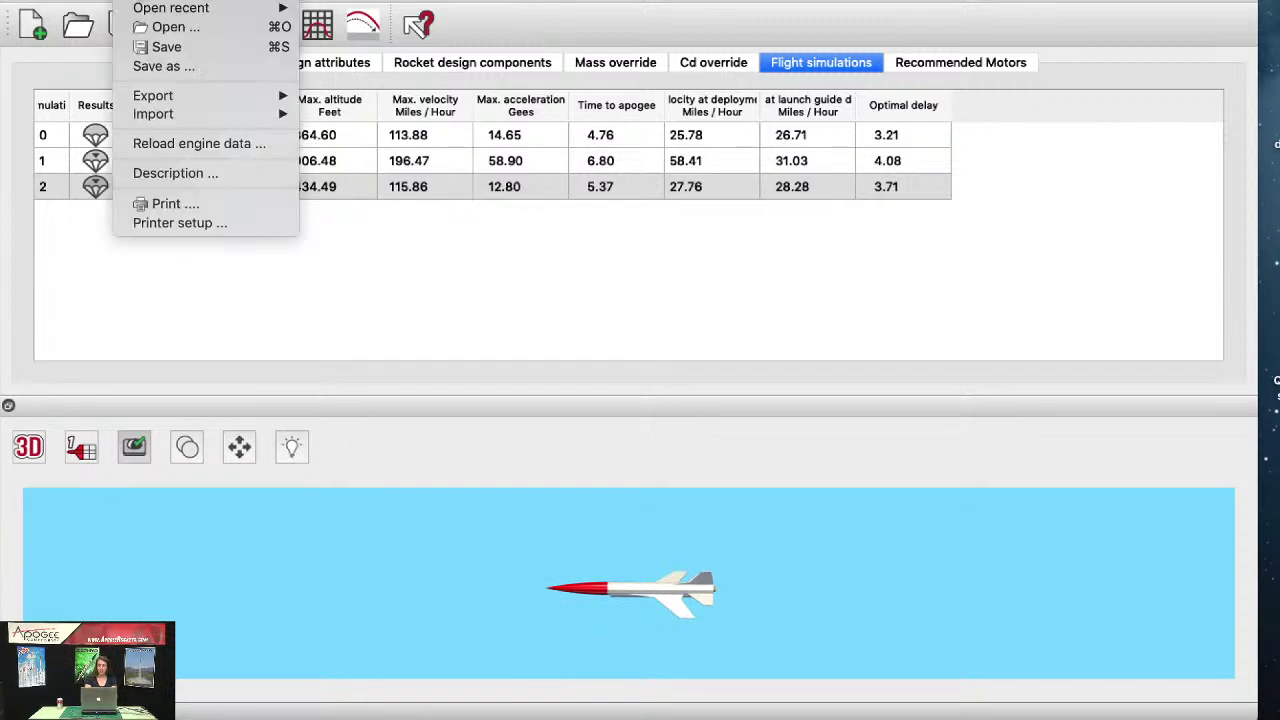
pyautogui.click(124, 5)
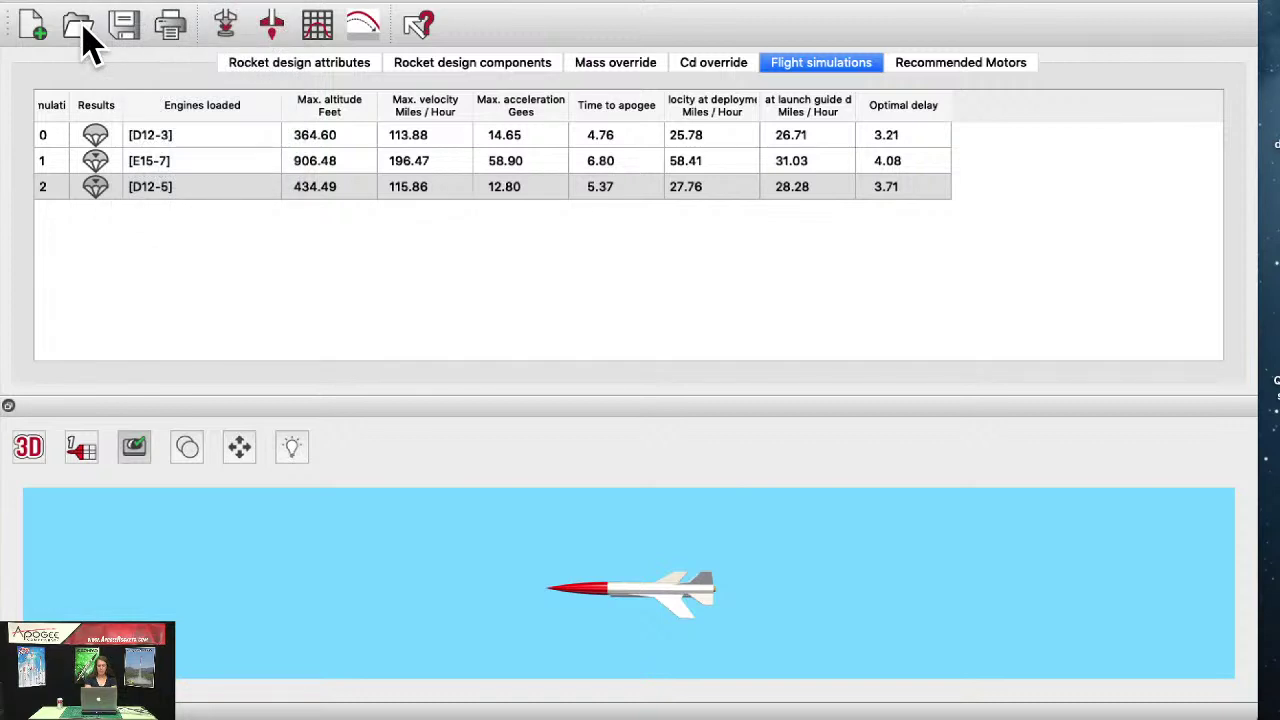
pyautogui.click(141, 2)
pyautogui.moveTo(136, 14)
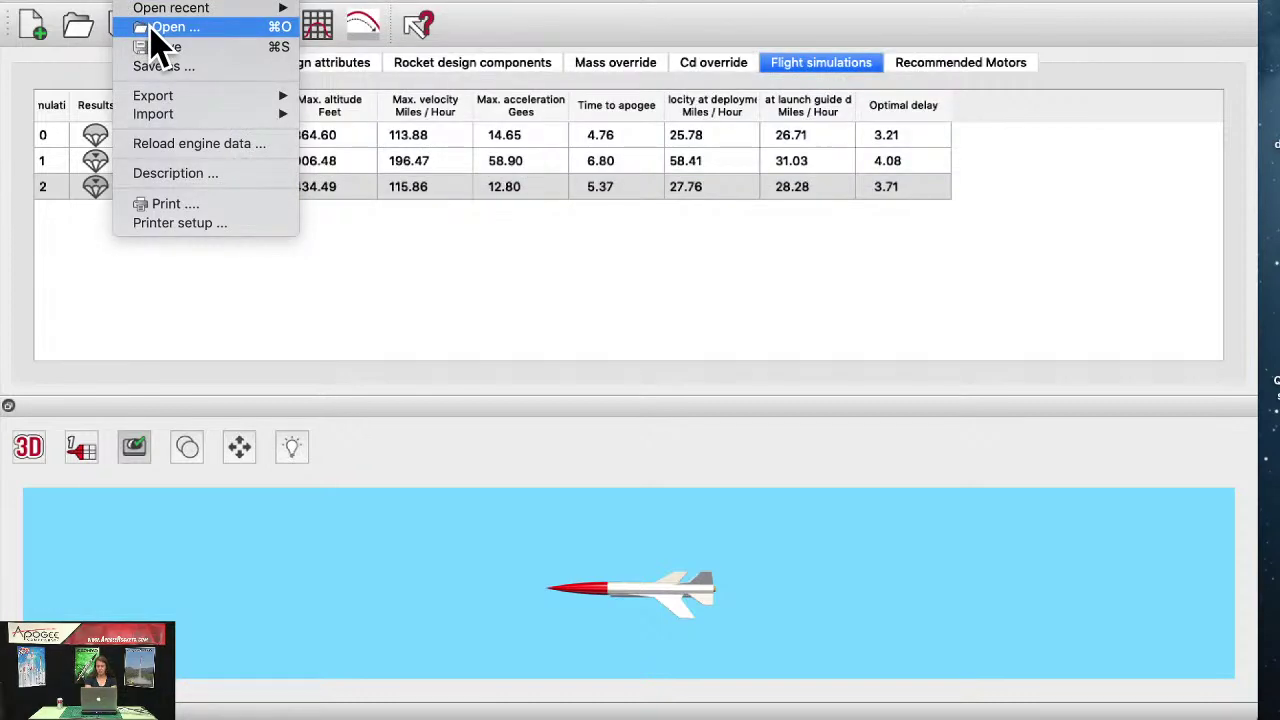
pyautogui.click(736, 150)
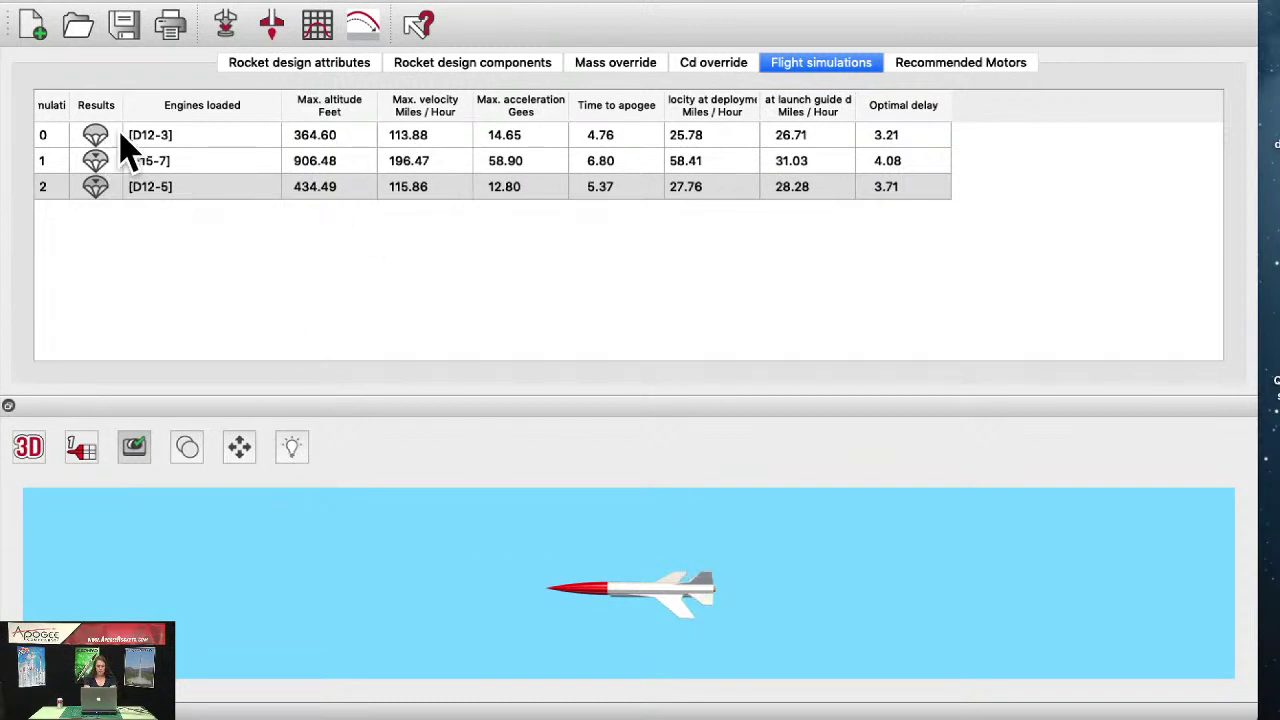
# Step: Select the Aerotech E15W engine for the motor mount in a new simulation
pyautogui.click(228, 30)
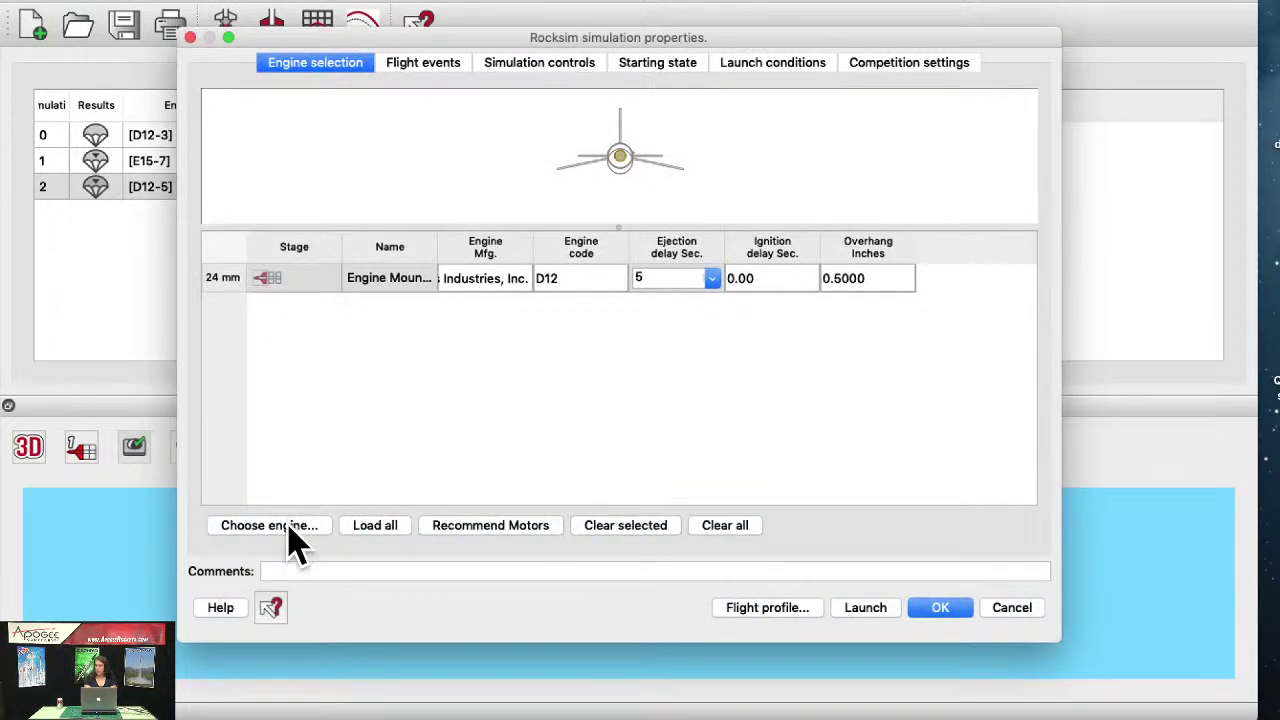
pyautogui.click(290, 527)
pyautogui.scroll(-5, 105, 290)
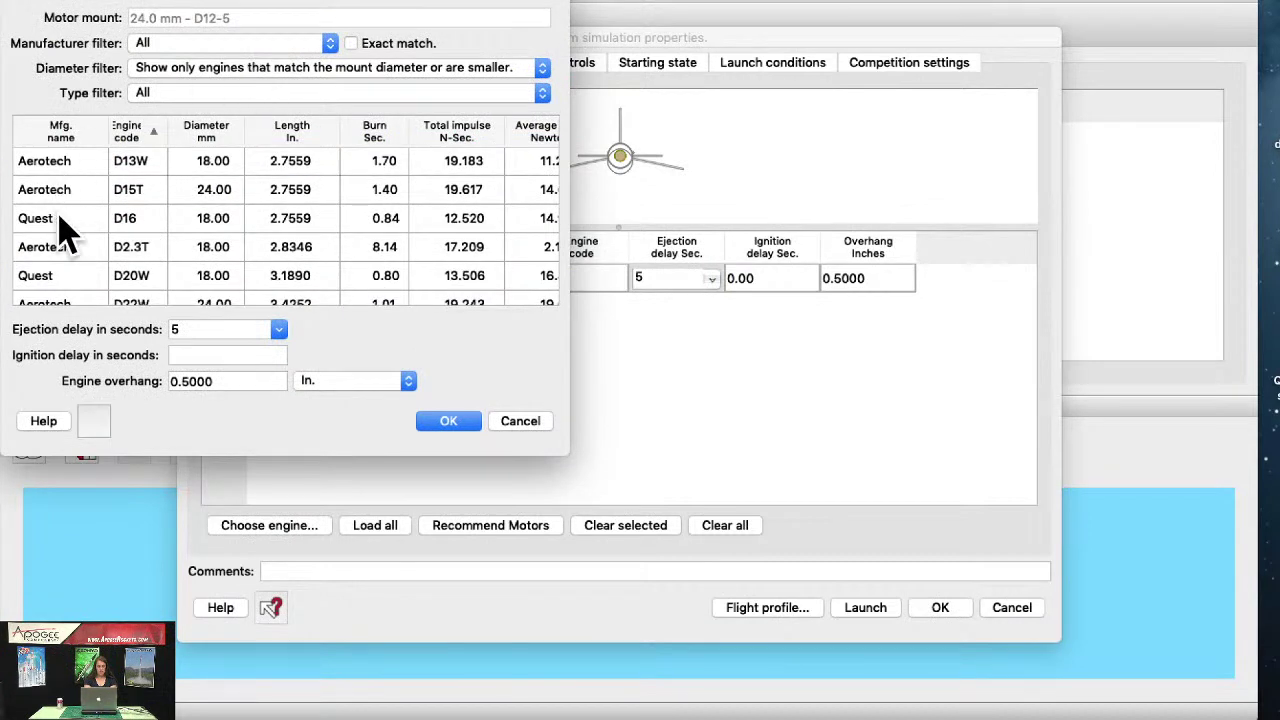
pyautogui.scroll(-4, 80, 280)
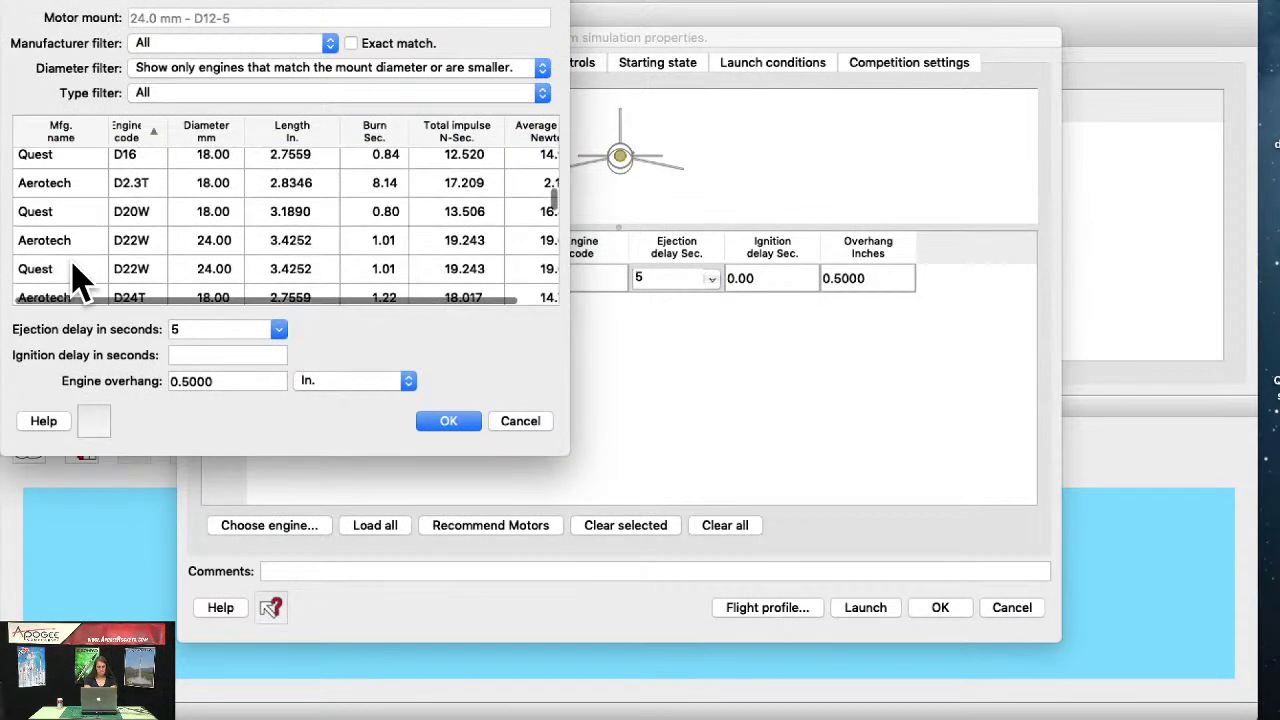
pyautogui.scroll(-5, 88, 210)
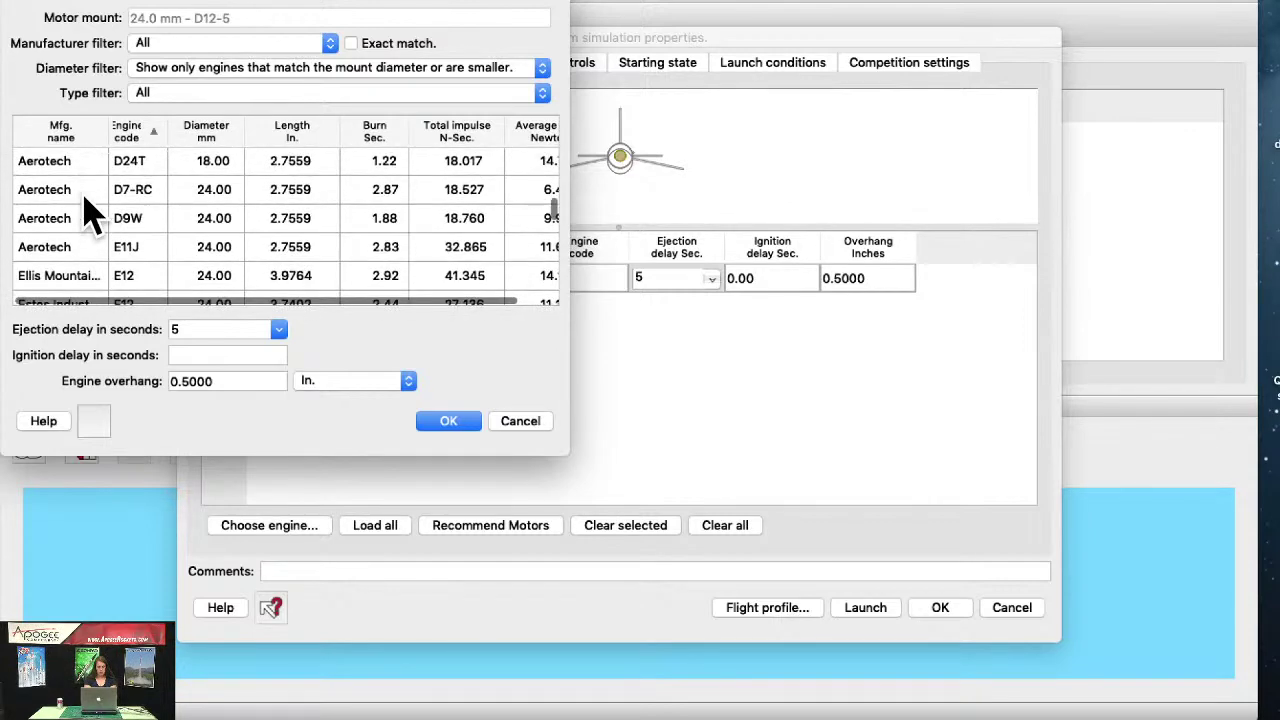
pyautogui.scroll(-3, 88, 212)
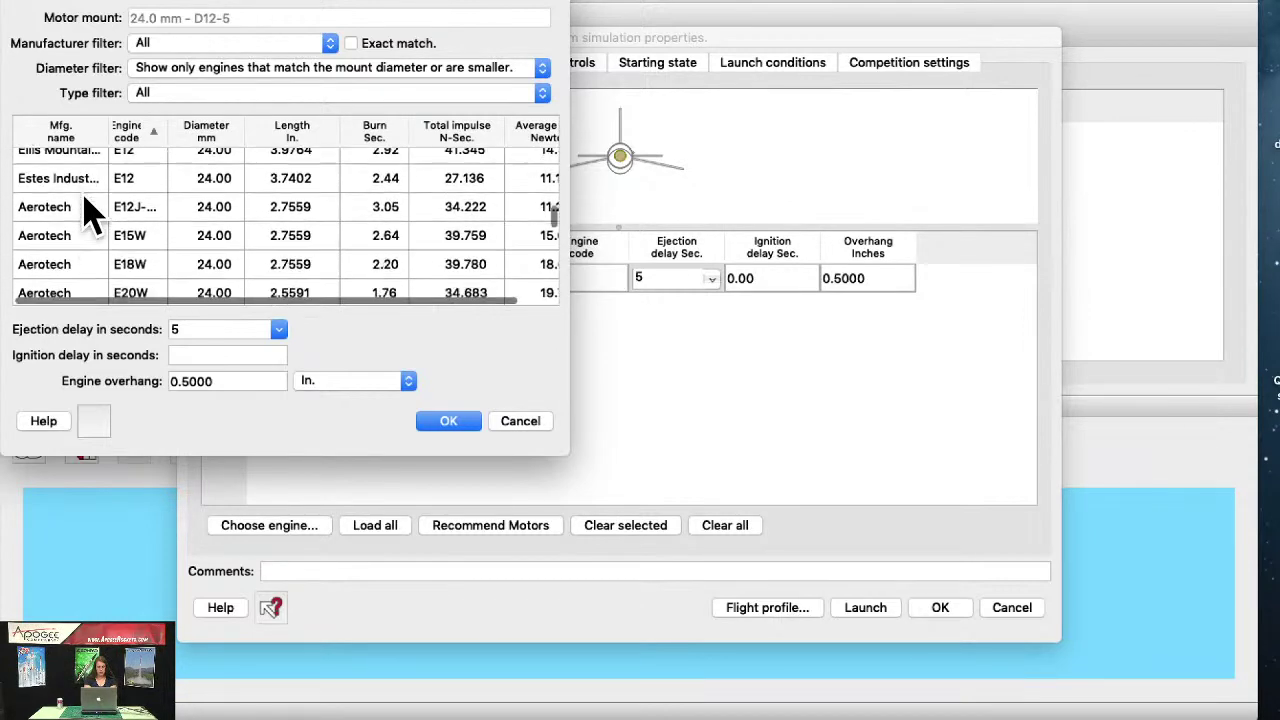
pyautogui.click(44, 202)
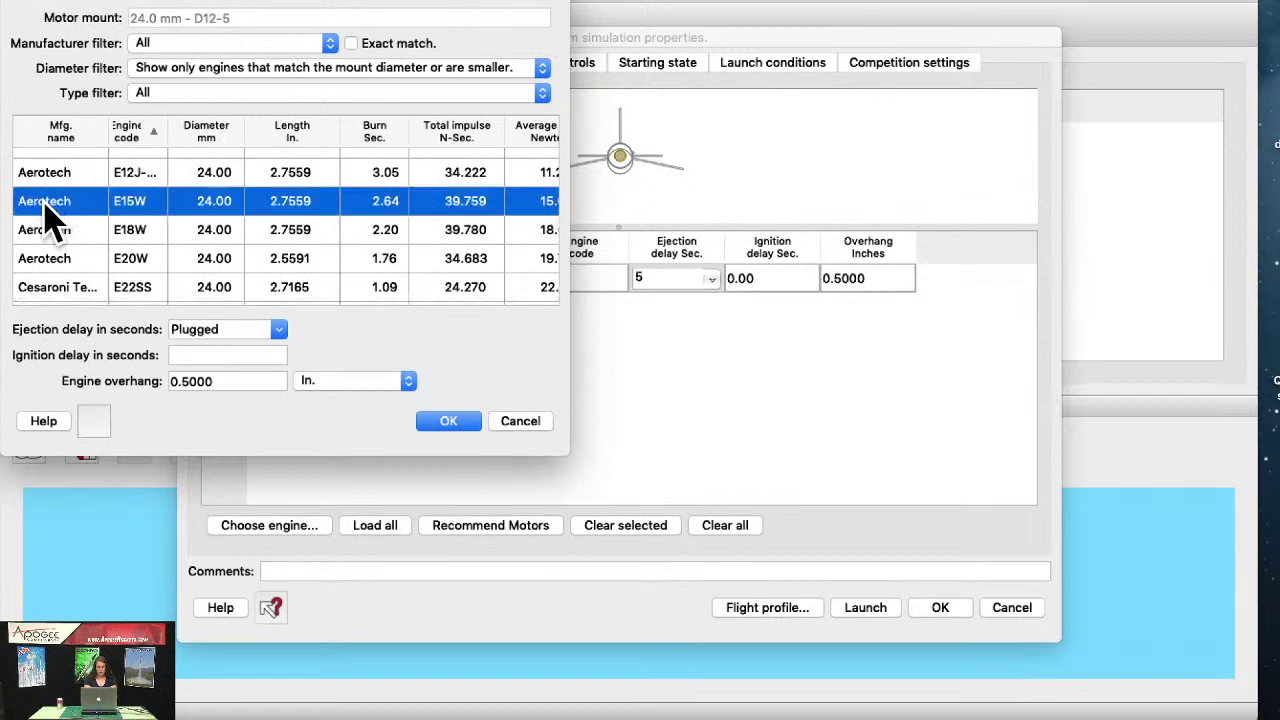
# Step: Set a 7-second ejection delay for the E15W and launch the simulation
pyautogui.click(279, 331)
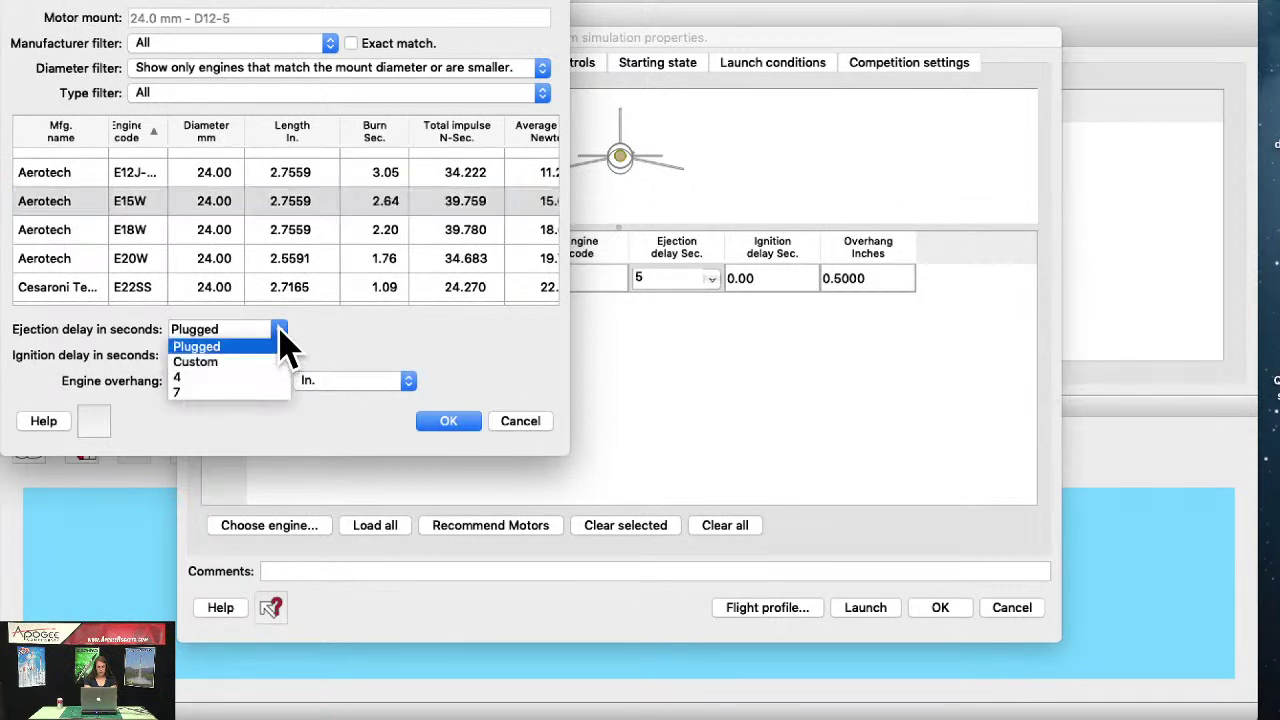
pyautogui.click(230, 393)
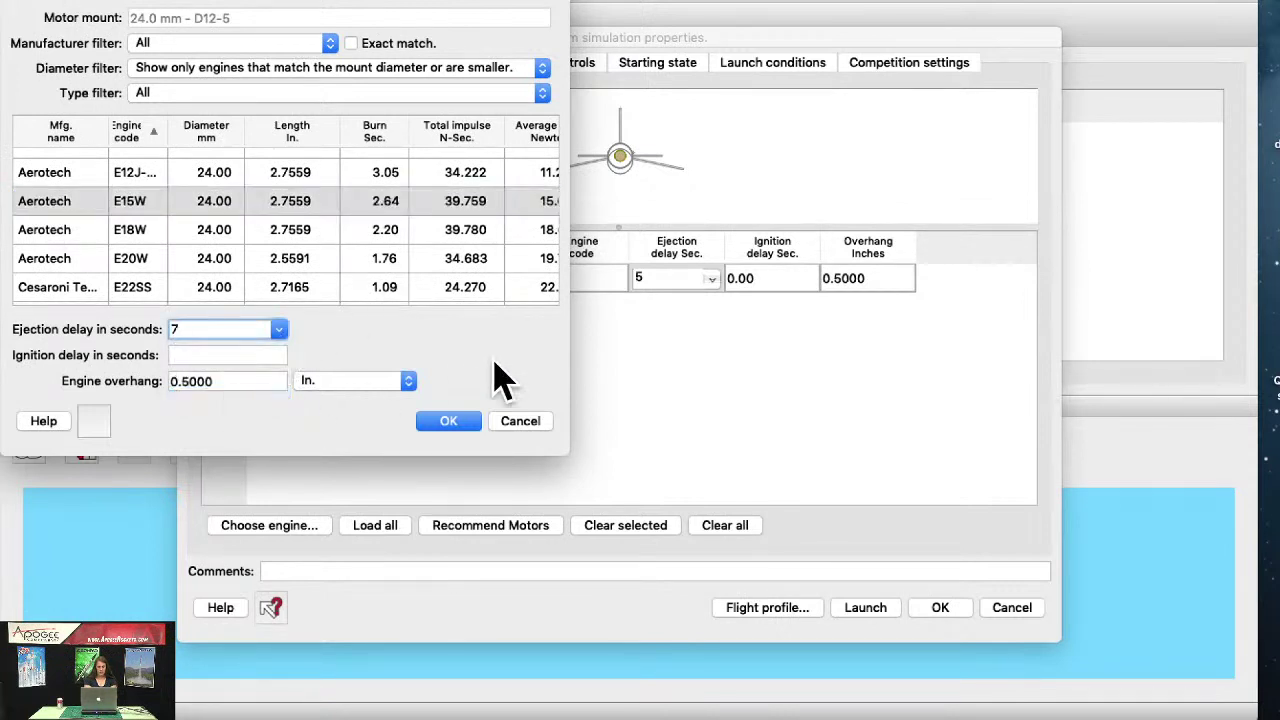
pyautogui.click(449, 422)
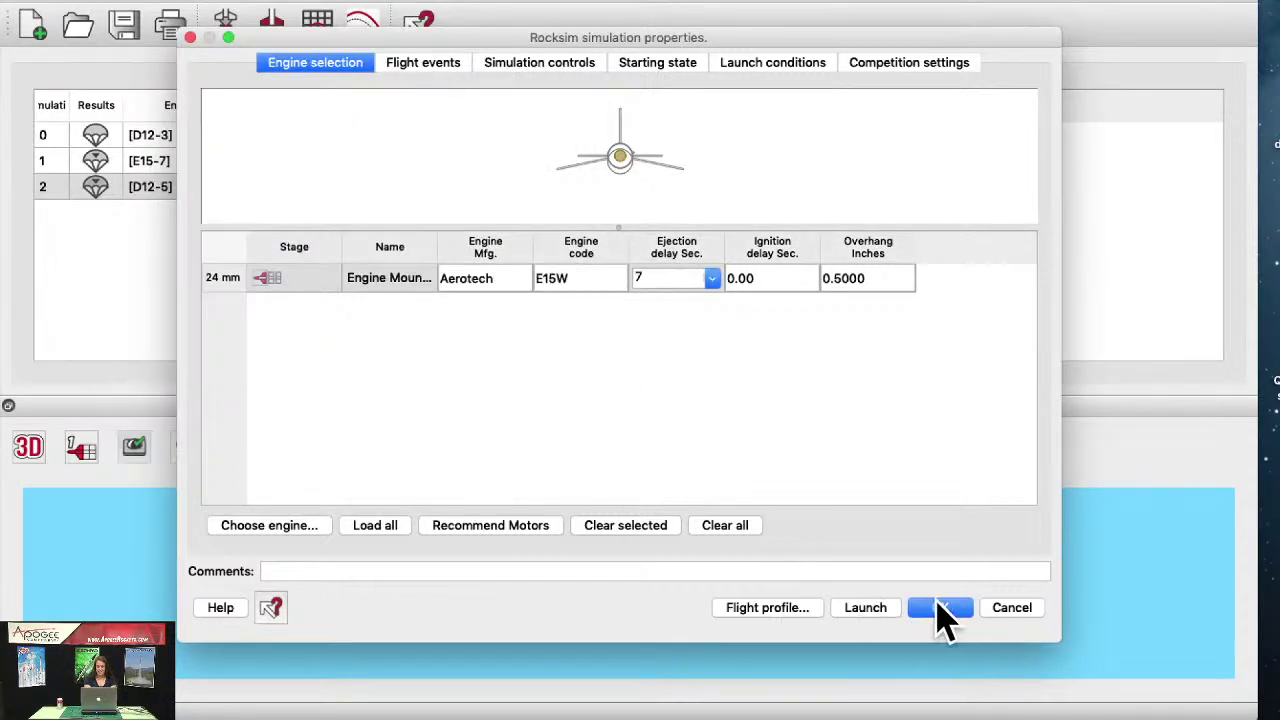
pyautogui.click(877, 612)
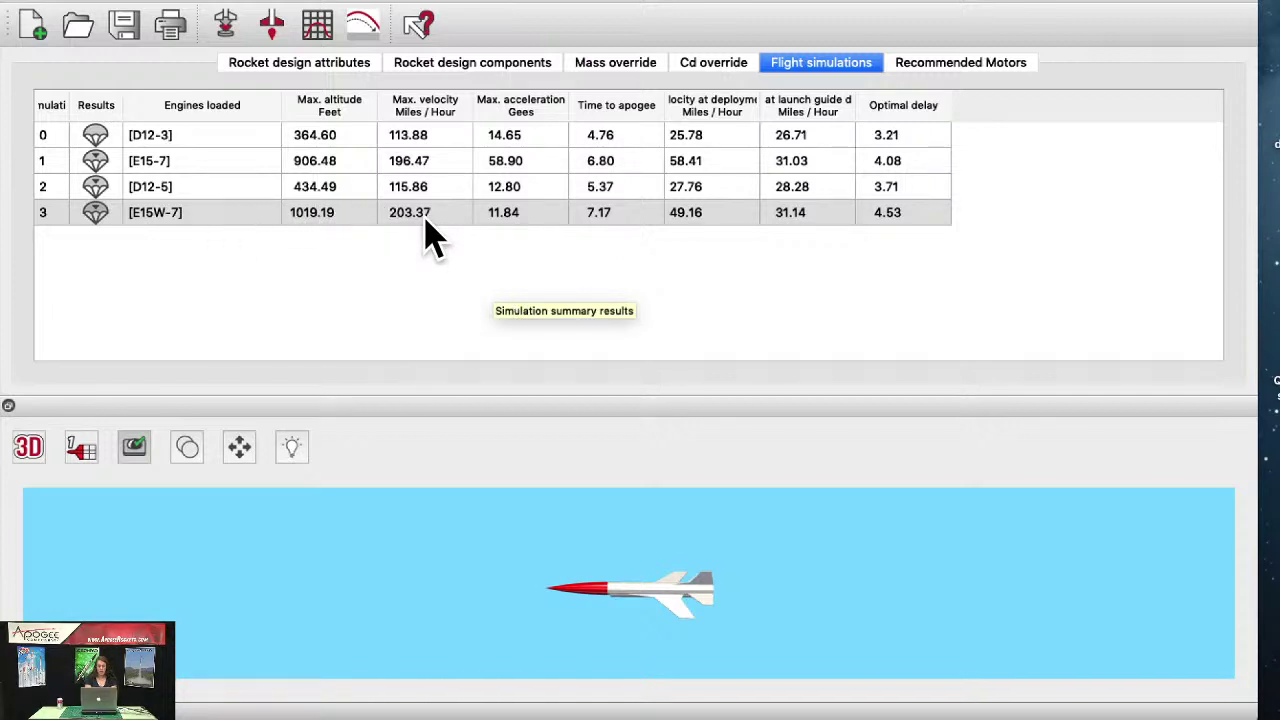
# Step: Open the plot setup and keep Cd as Y-Axis 1 data against Time
pyautogui.click(318, 38)
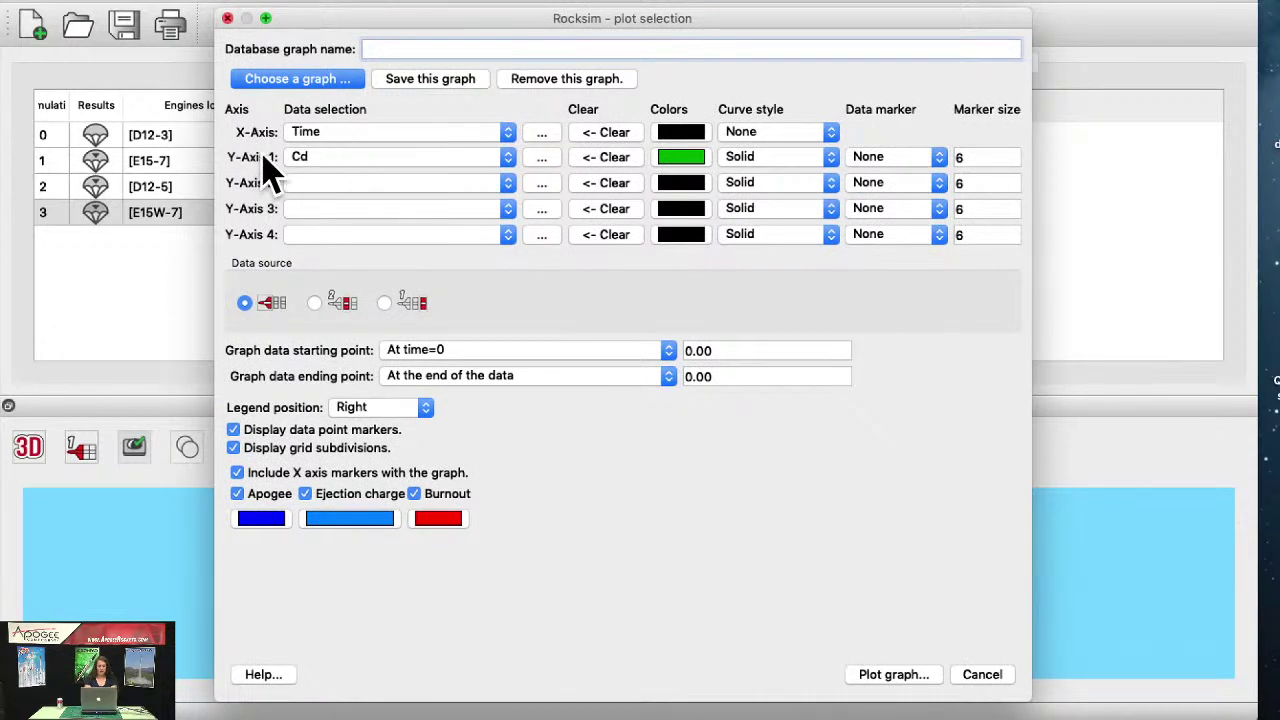
pyautogui.click(316, 160)
pyautogui.click(337, 282)
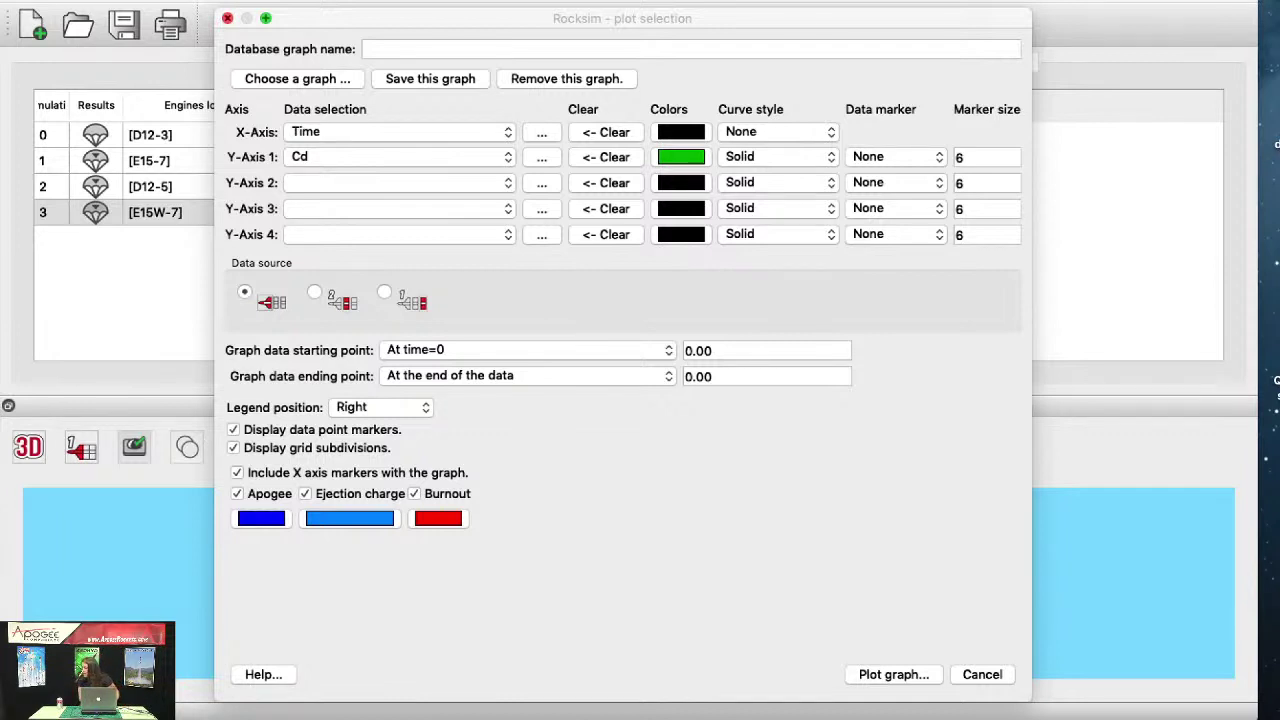
# Step: Open Bluetooth Preferences from the menu-bar icon and scroll through the paired devices
pyautogui.click(860, 0)
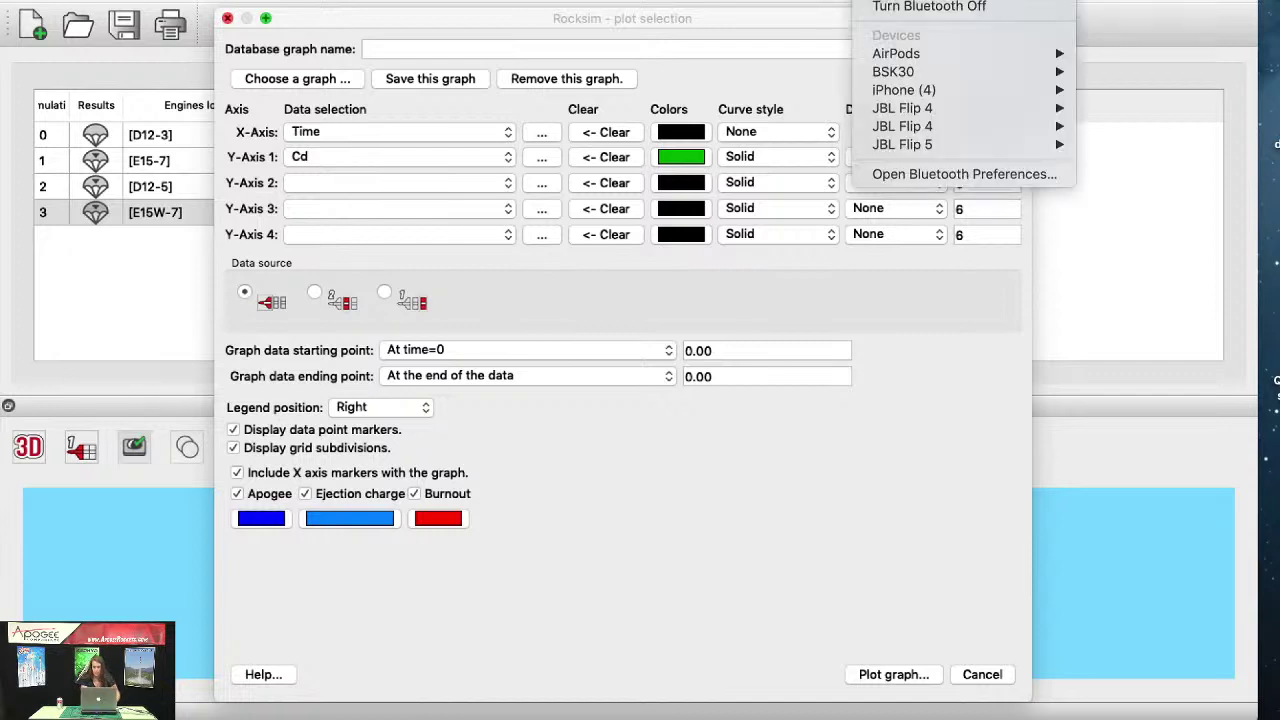
pyautogui.click(900, 174)
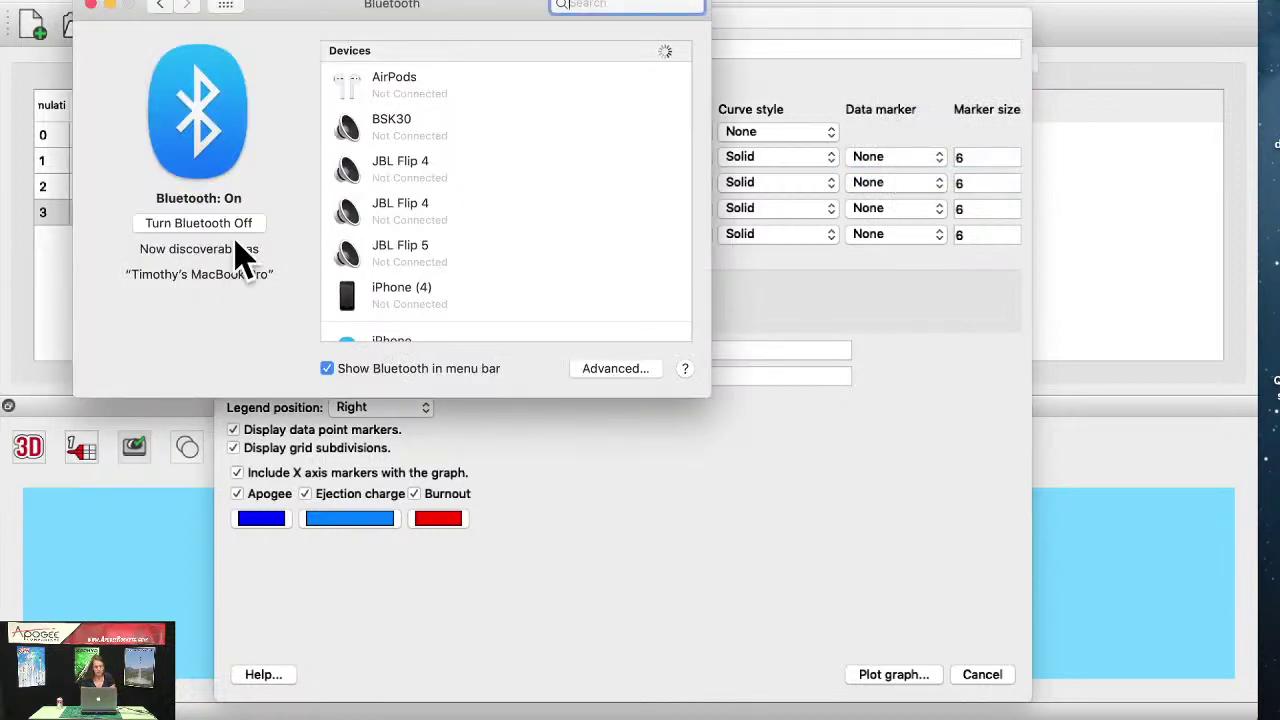
pyautogui.scroll(-2, 506, 220)
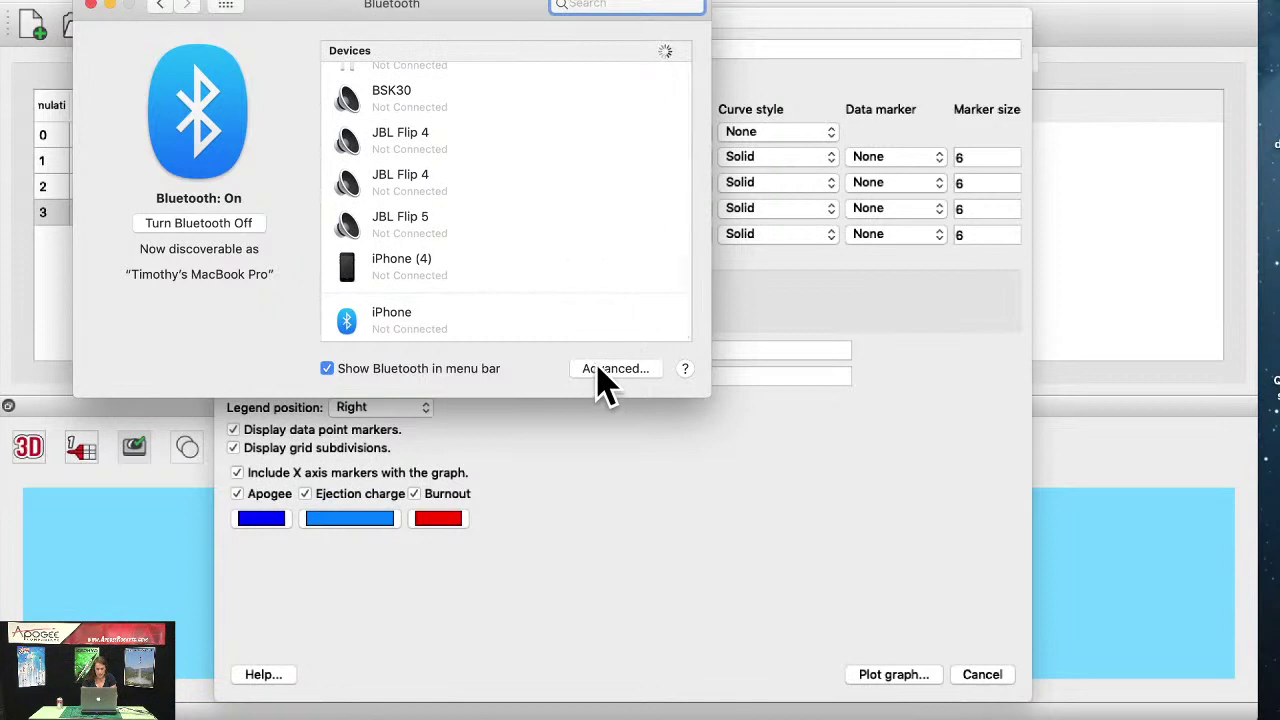
pyautogui.scroll(1, 572, 192)
pyautogui.scroll(-1, 572, 192)
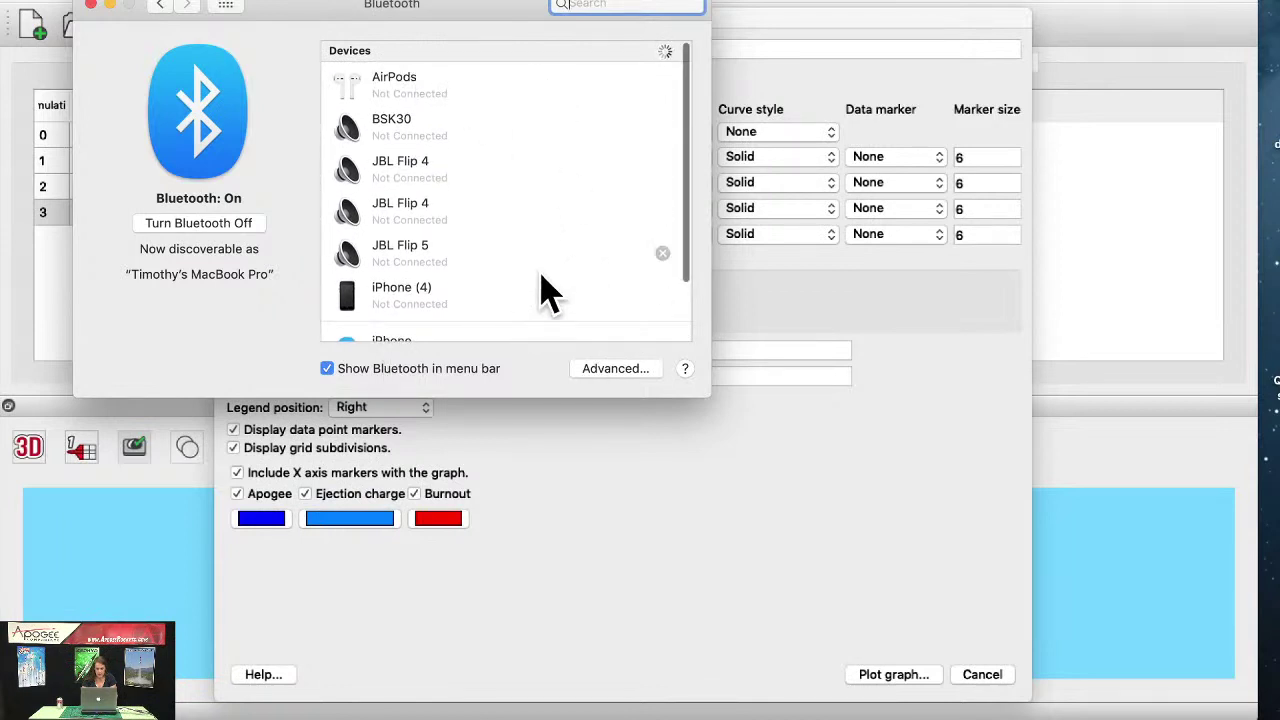
pyautogui.scroll(-2, 545, 288)
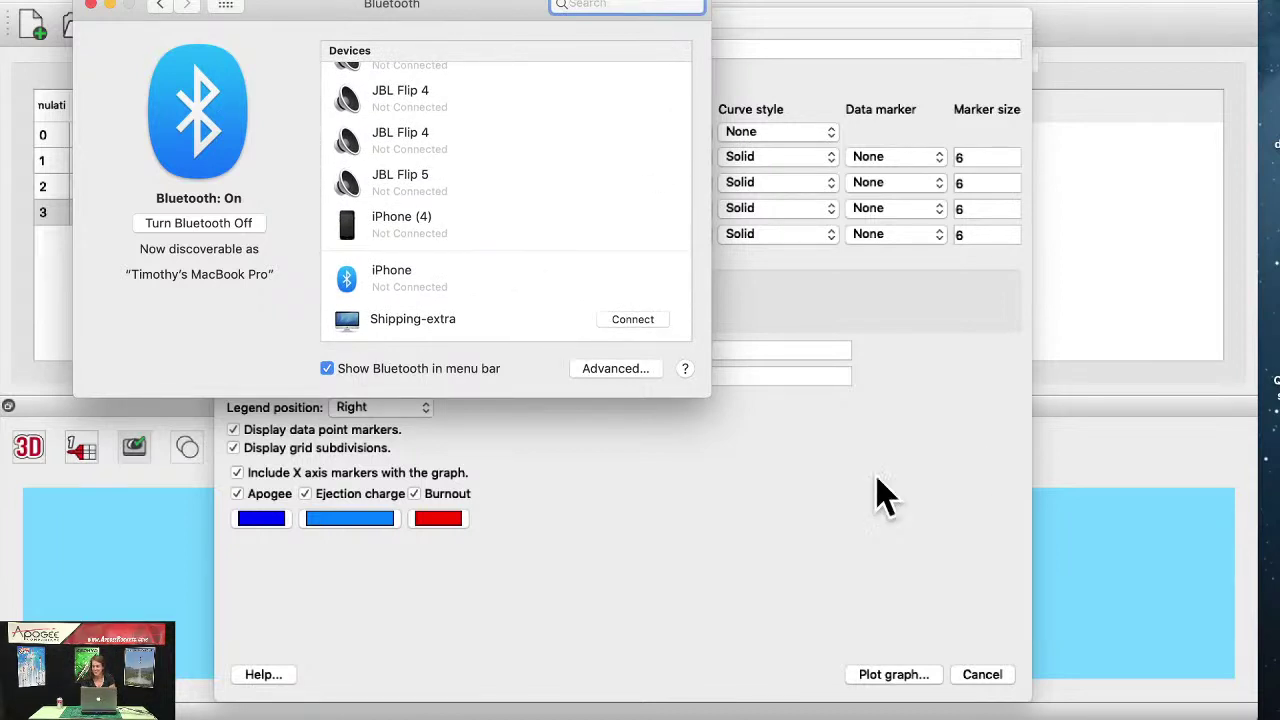
# Step: Toggle Show Bluetooth in menu bar off and back on, and bring up the Advanced options
pyautogui.click(380, 374)
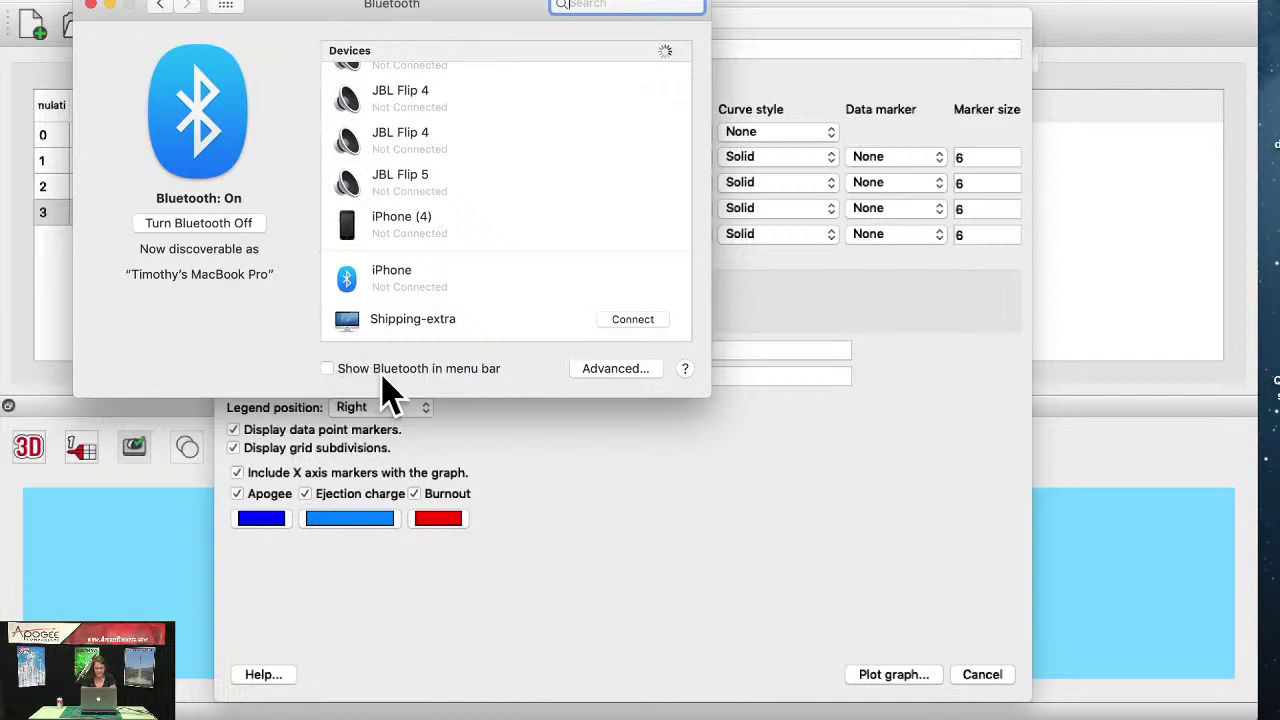
pyautogui.click(329, 369)
pyautogui.scroll(2, 548, 245)
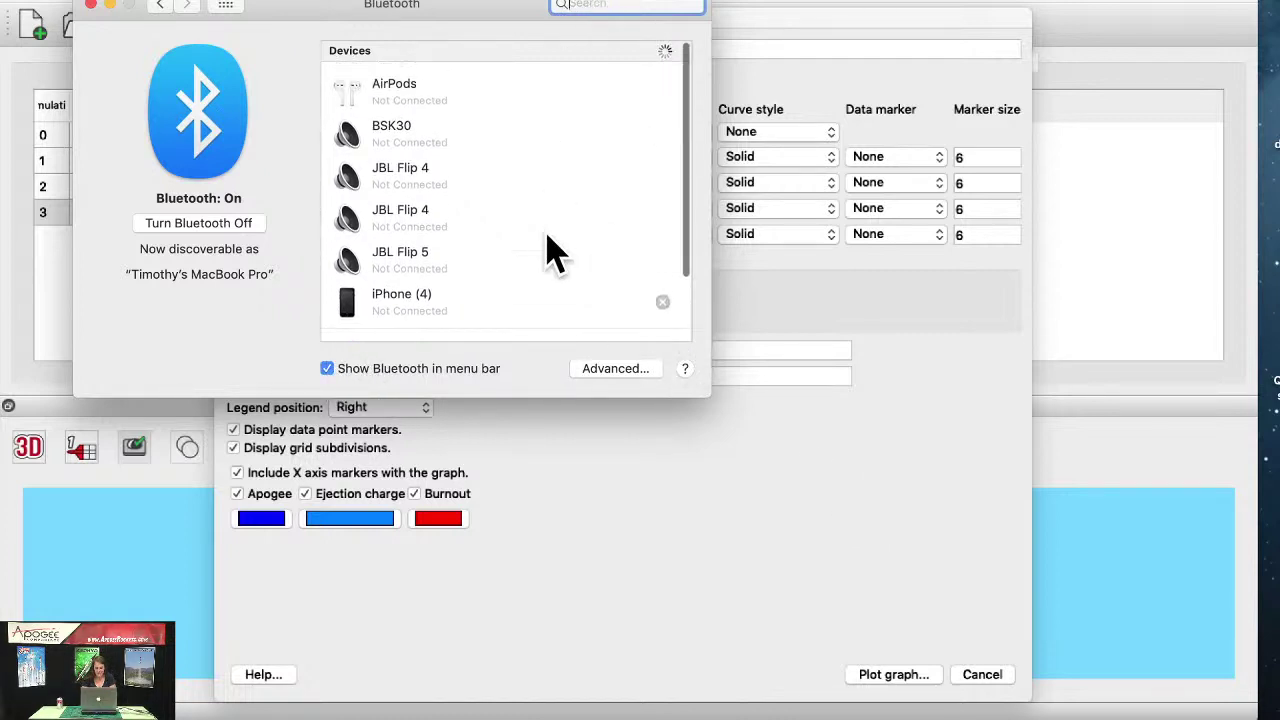
pyautogui.scroll(-2, 548, 250)
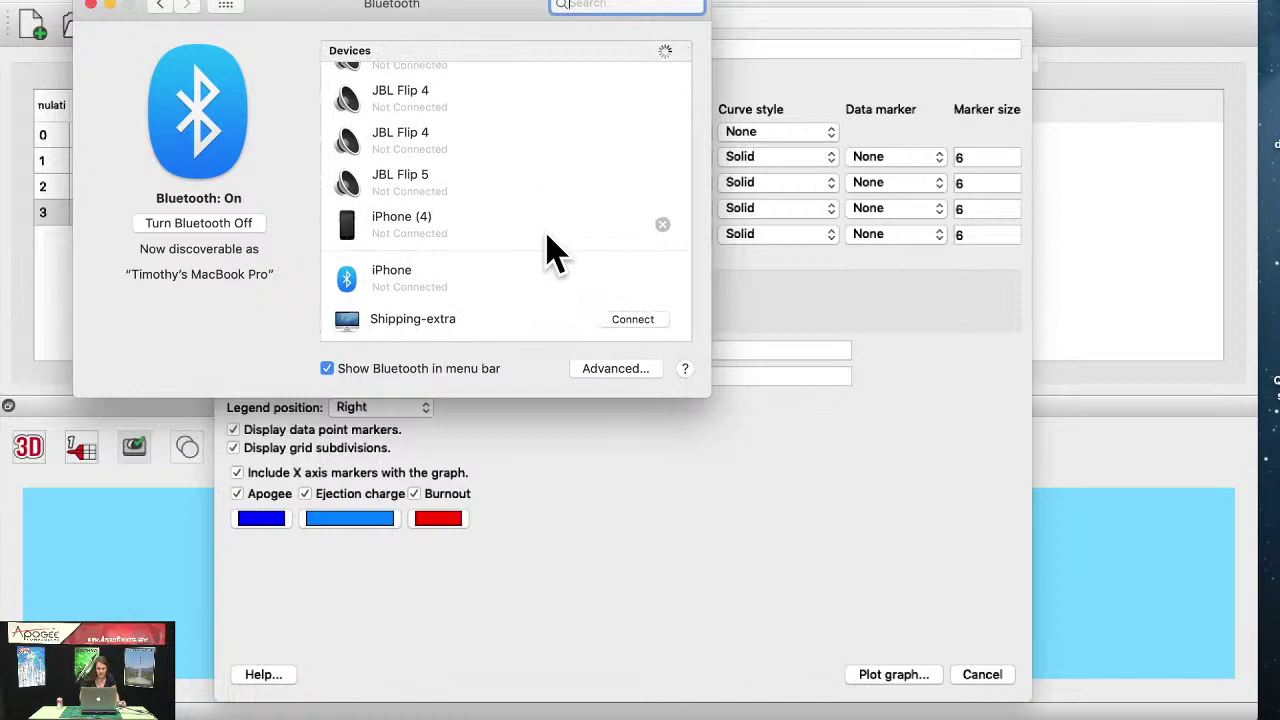
pyautogui.click(622, 370)
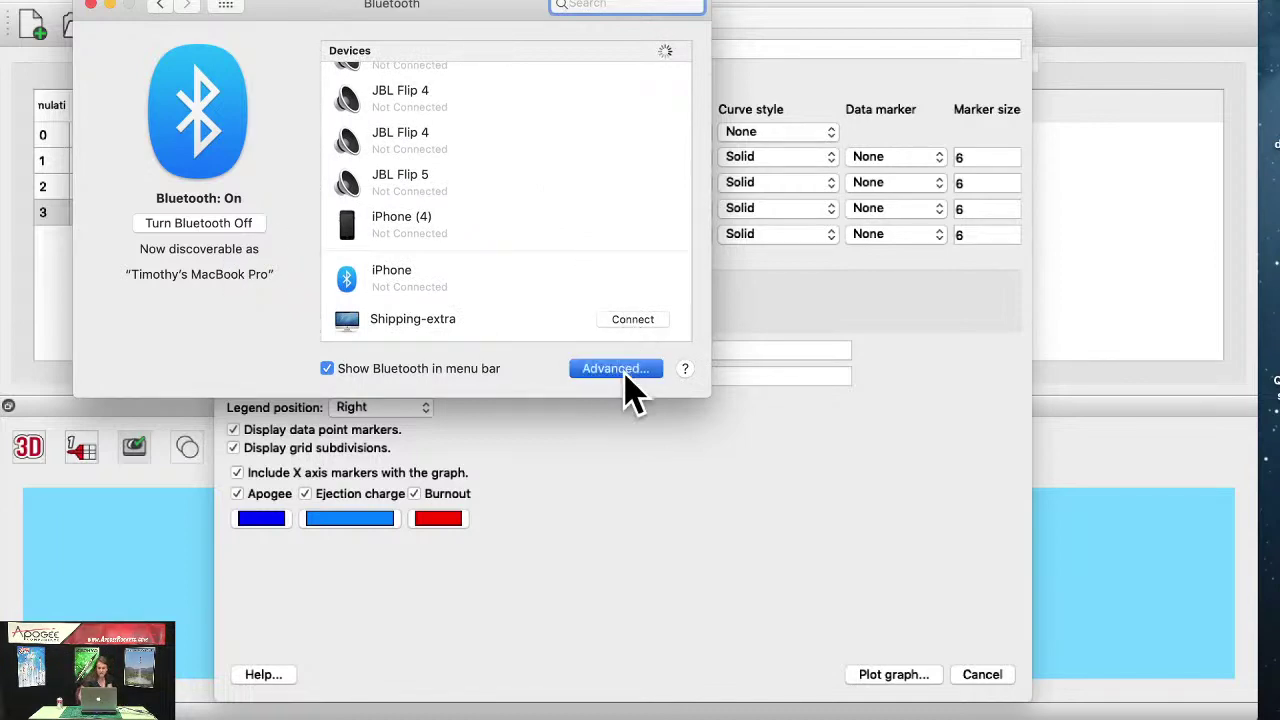
# Step: Close the Advanced sheet, dismiss the Apple menu, and bring the Bluetooth window forward
pyautogui.click(617, 232)
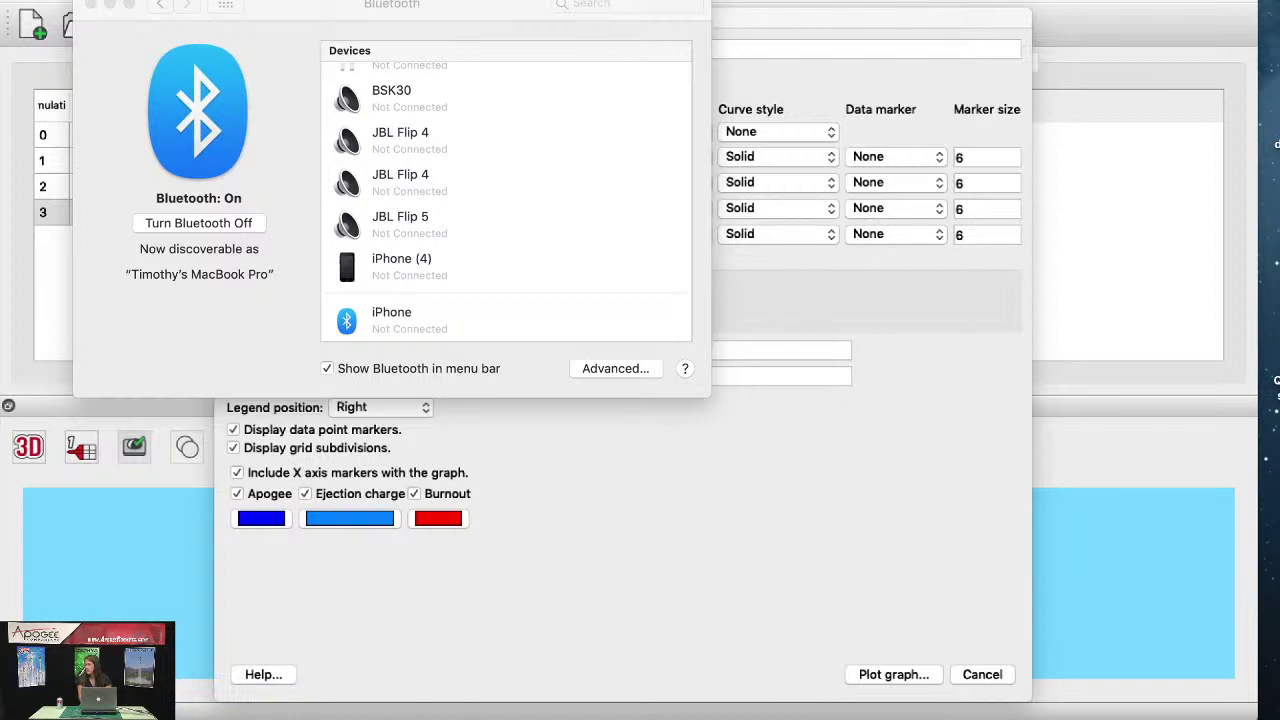
pyautogui.click(14, 10)
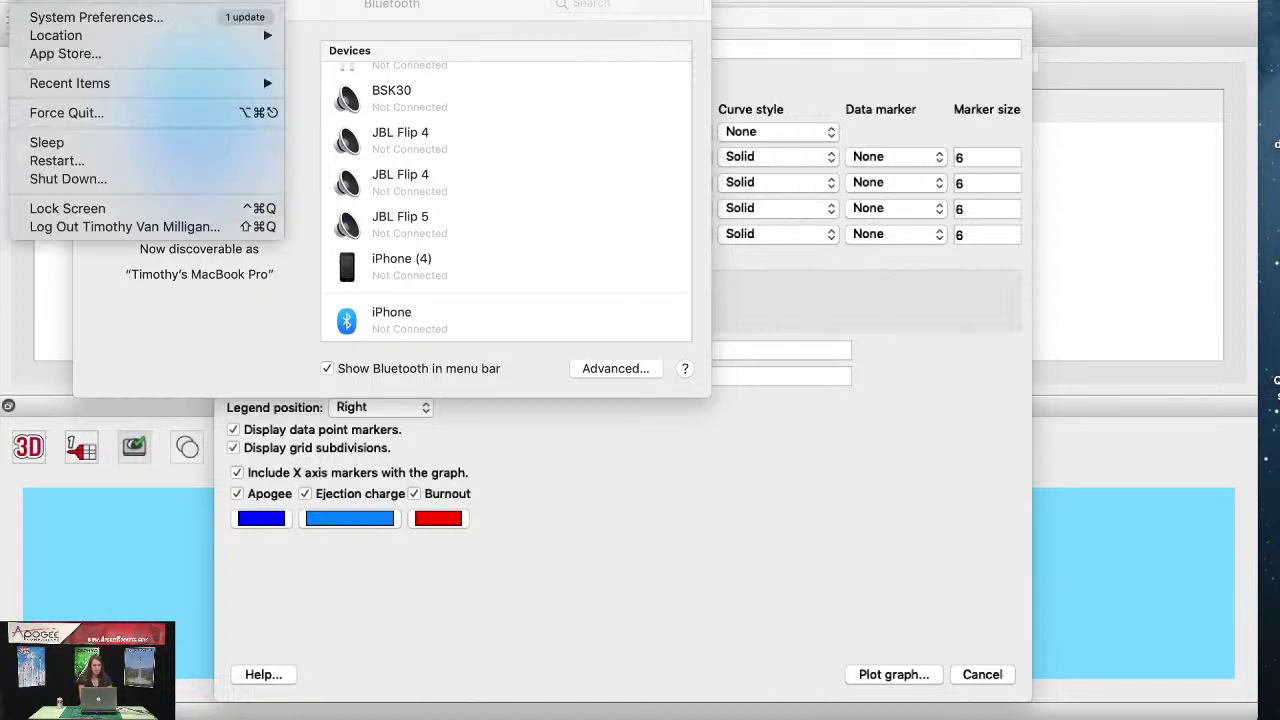
pyautogui.click(52, 20)
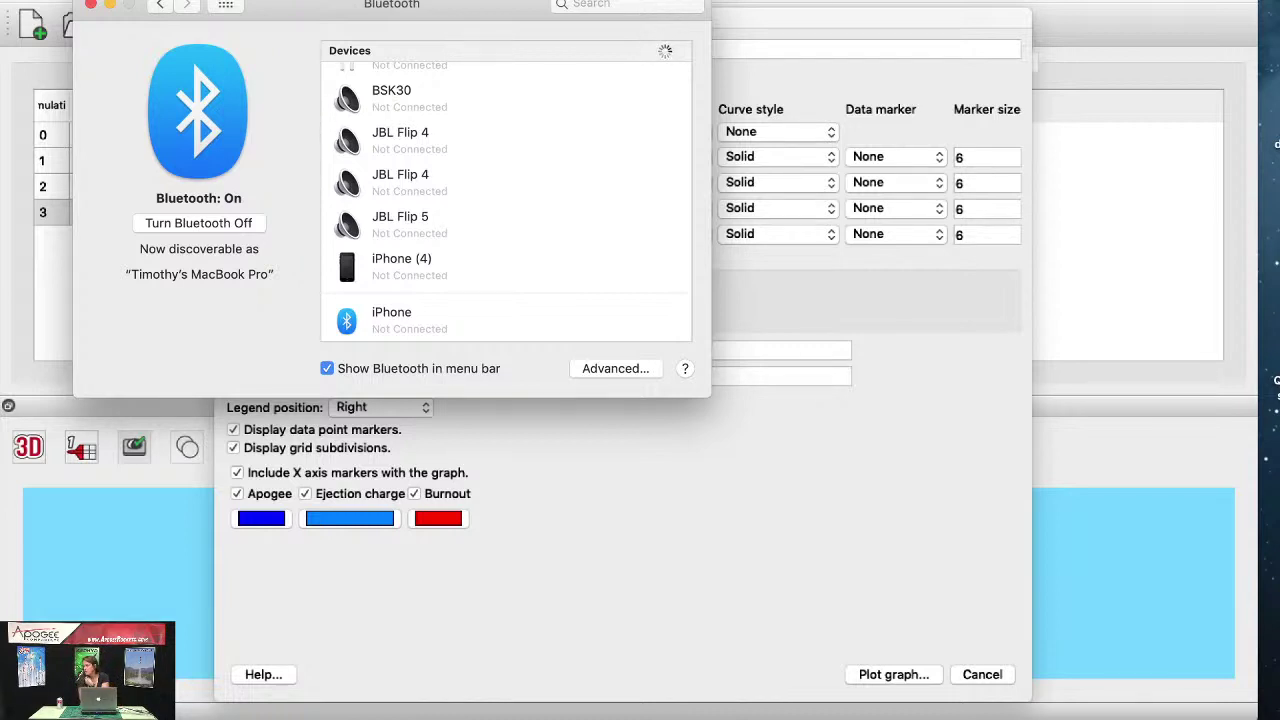
pyautogui.press('super+Tab')
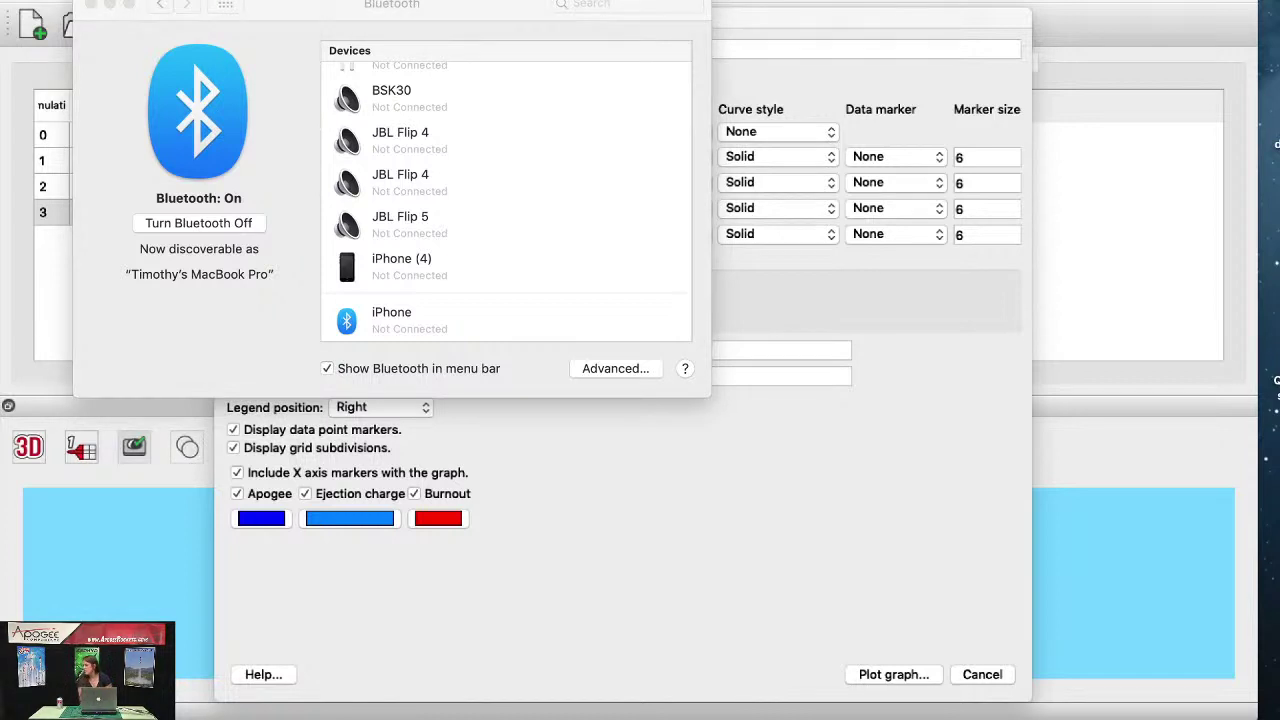
# Step: Set Internal Microphone as the sound input with volume near maximum, and close Sound
pyautogui.click(163, 10)
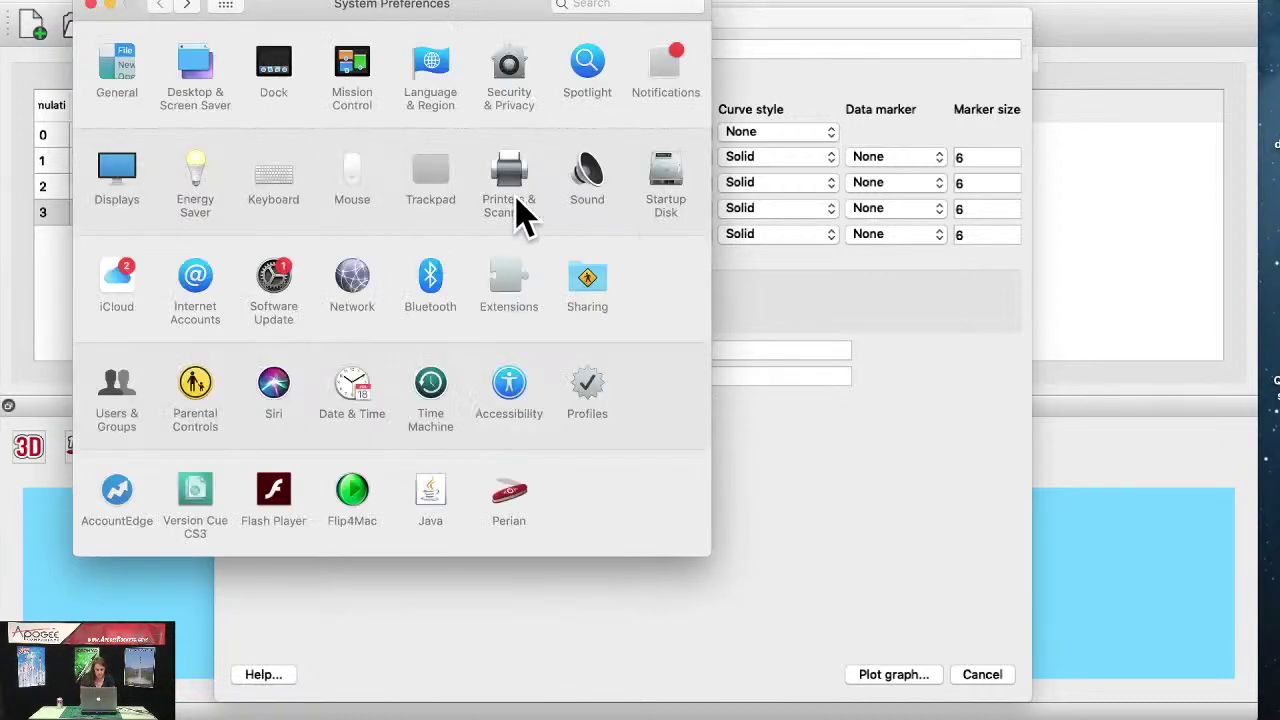
pyautogui.click(586, 178)
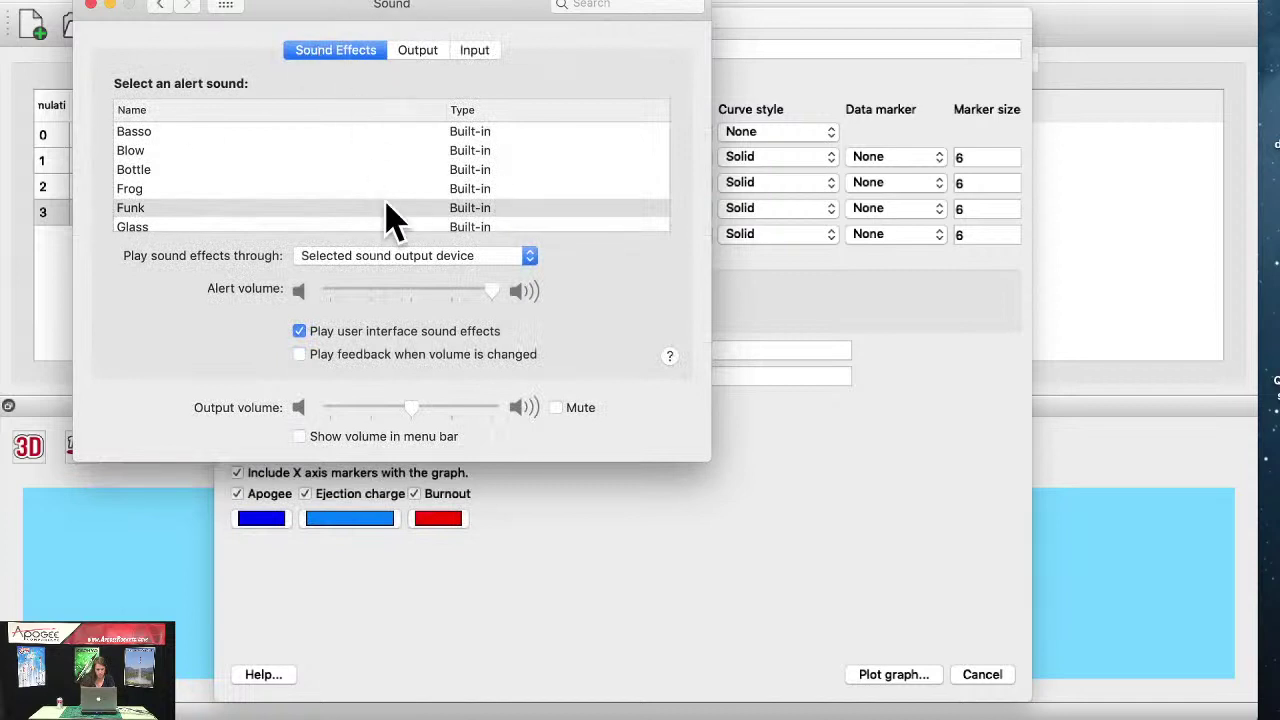
pyautogui.click(474, 50)
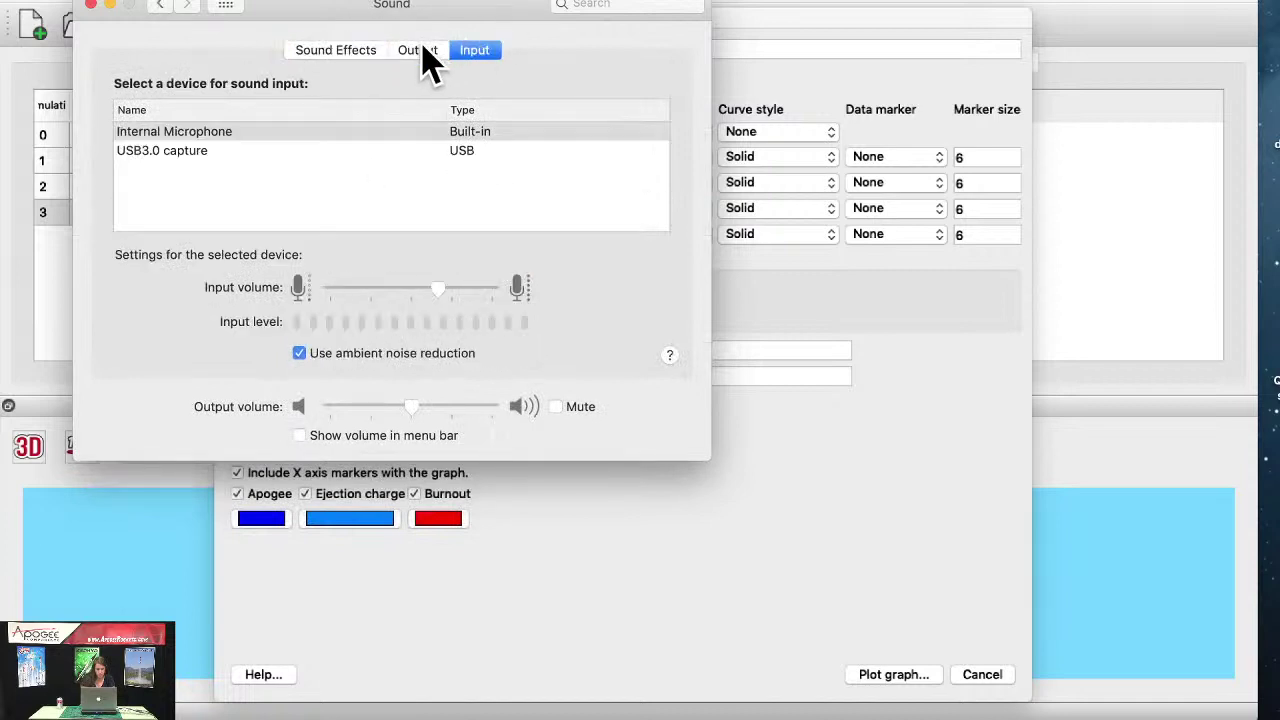
pyautogui.click(392, 137)
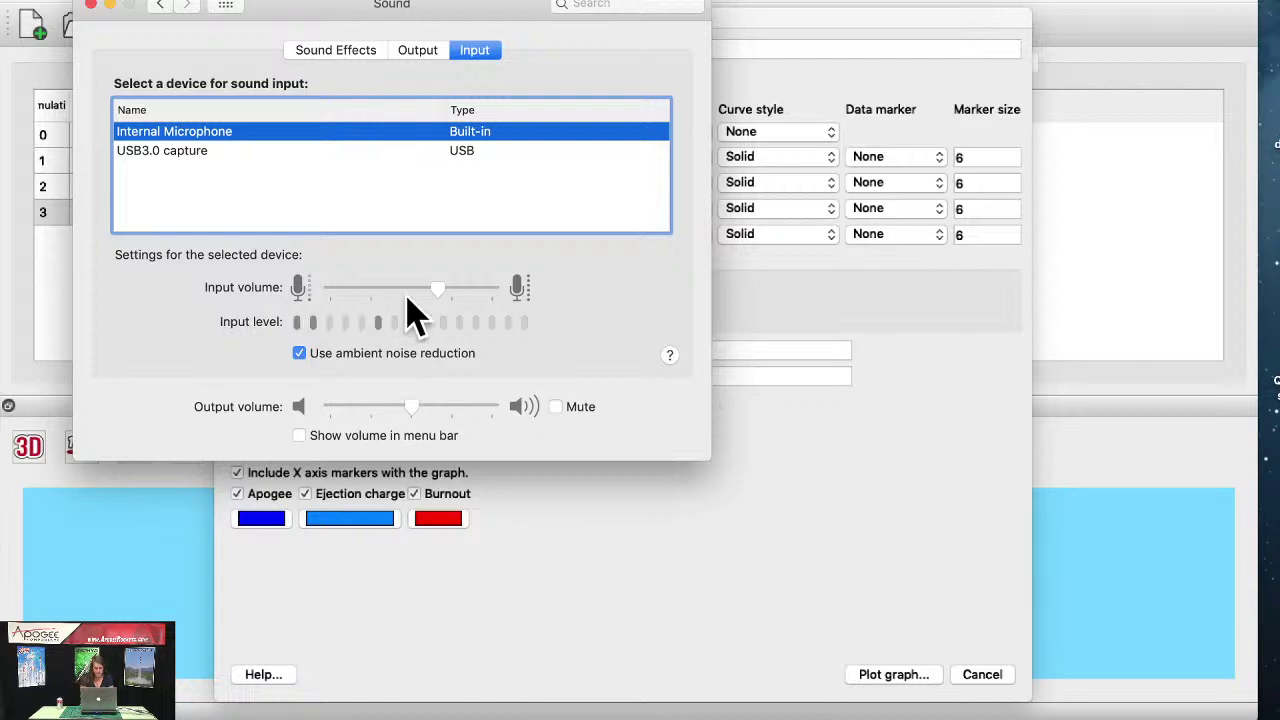
pyautogui.moveTo(438, 286); pyautogui.dragTo(514, 288)
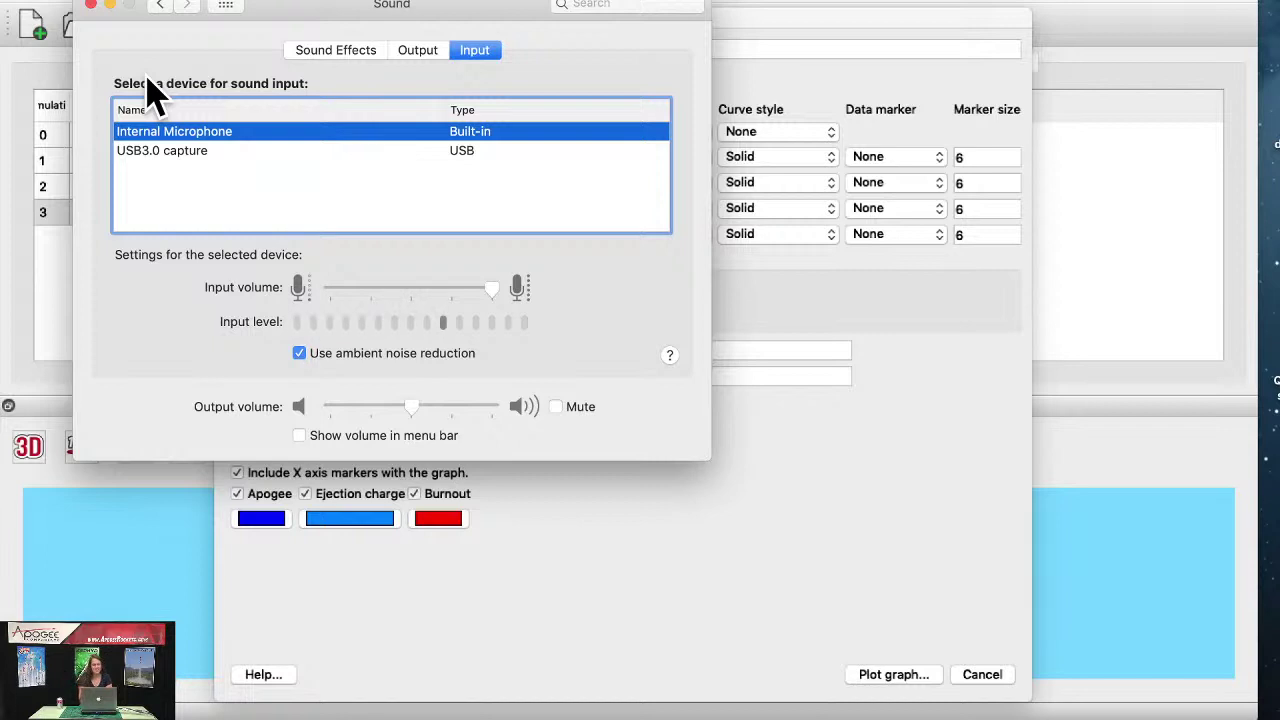
pyautogui.click(89, 6)
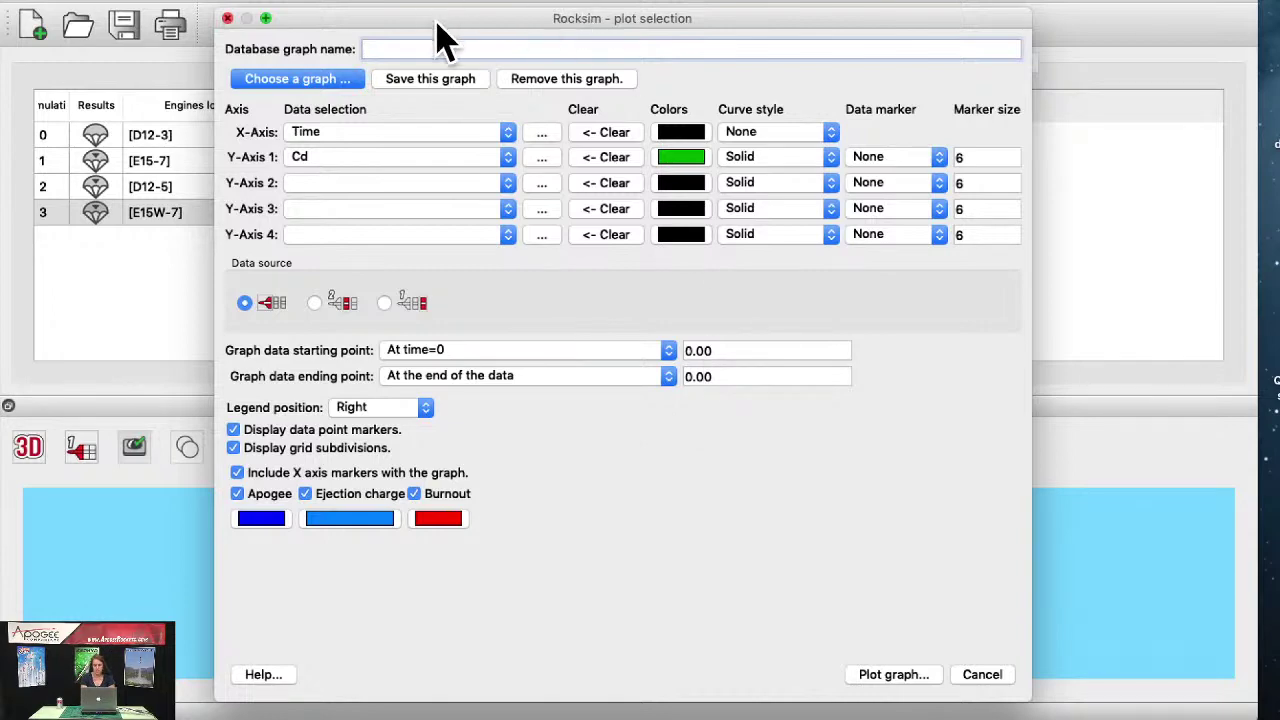
pyautogui.moveTo(433, 20); pyautogui.dragTo(462, 339)
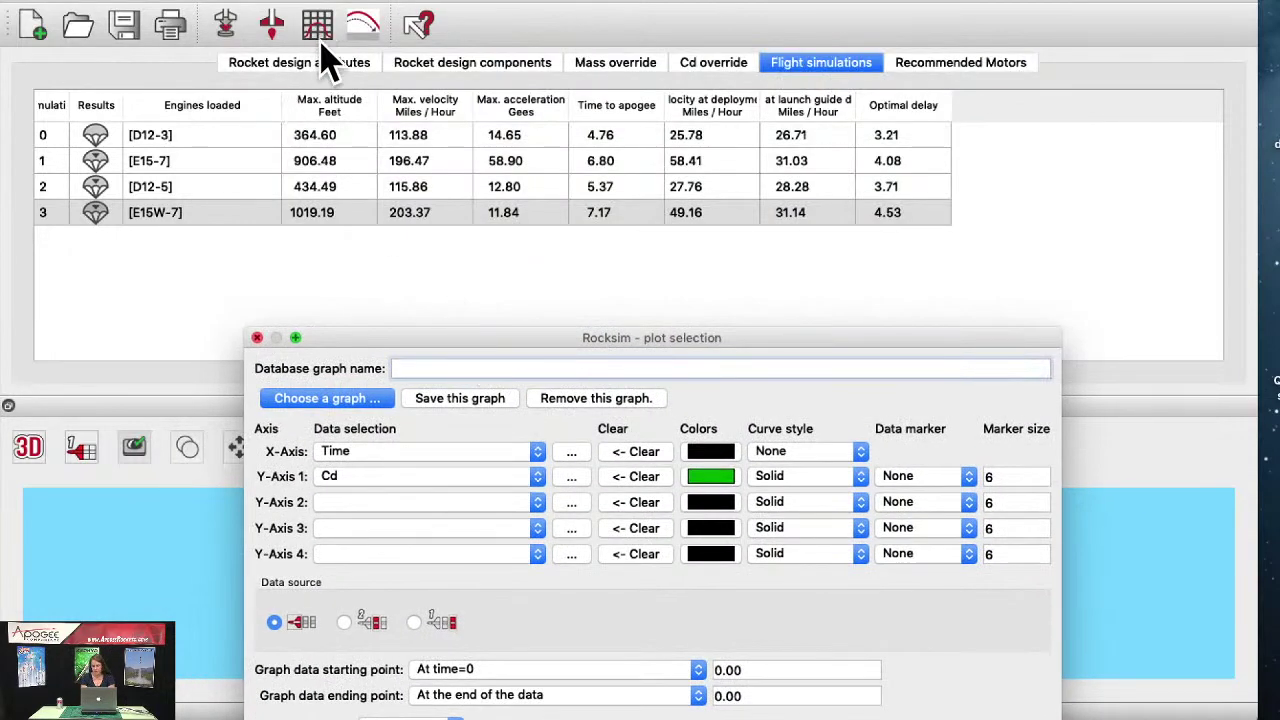
pyautogui.moveTo(670, 345); pyautogui.dragTo(629, 14)
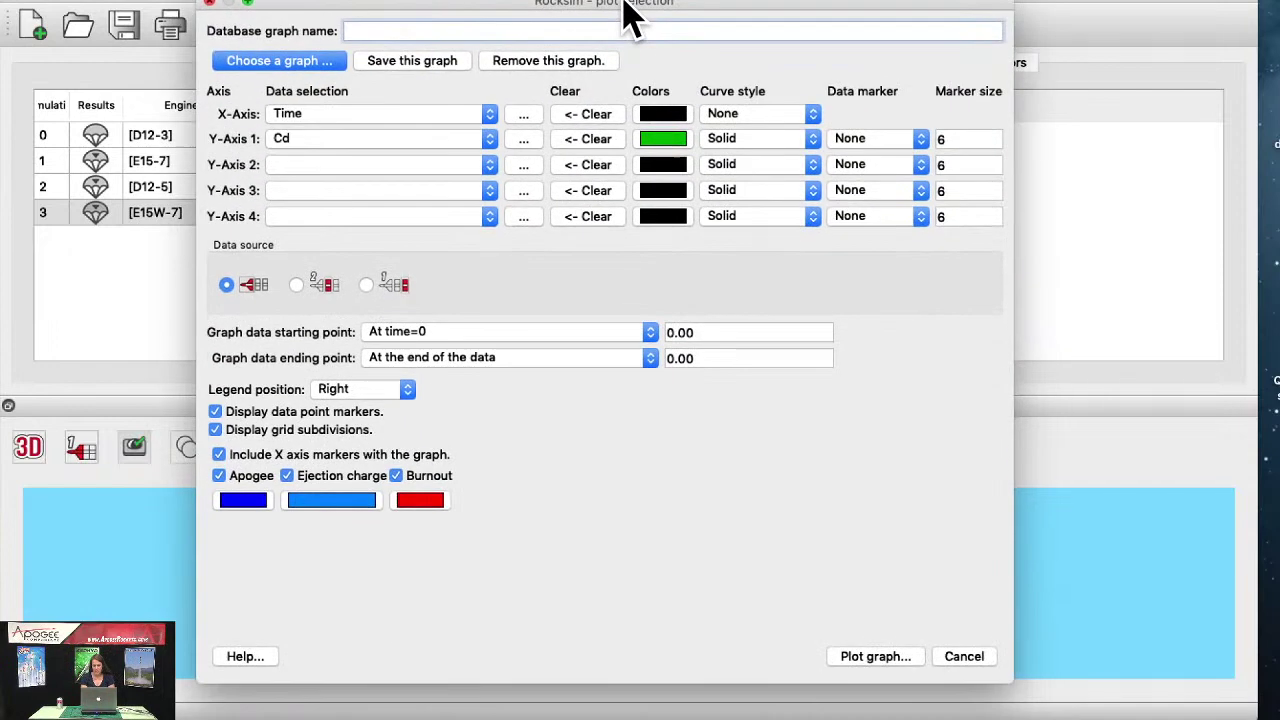
pyautogui.click(456, 117)
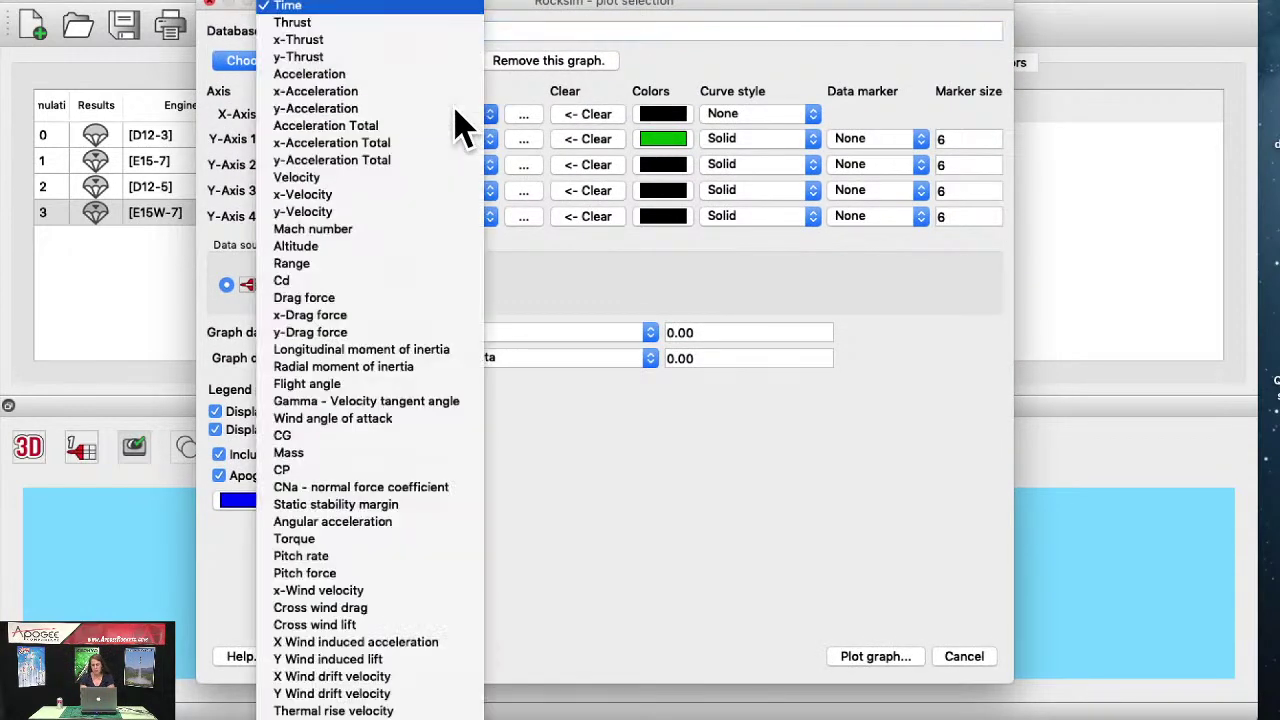
pyautogui.click(392, 8)
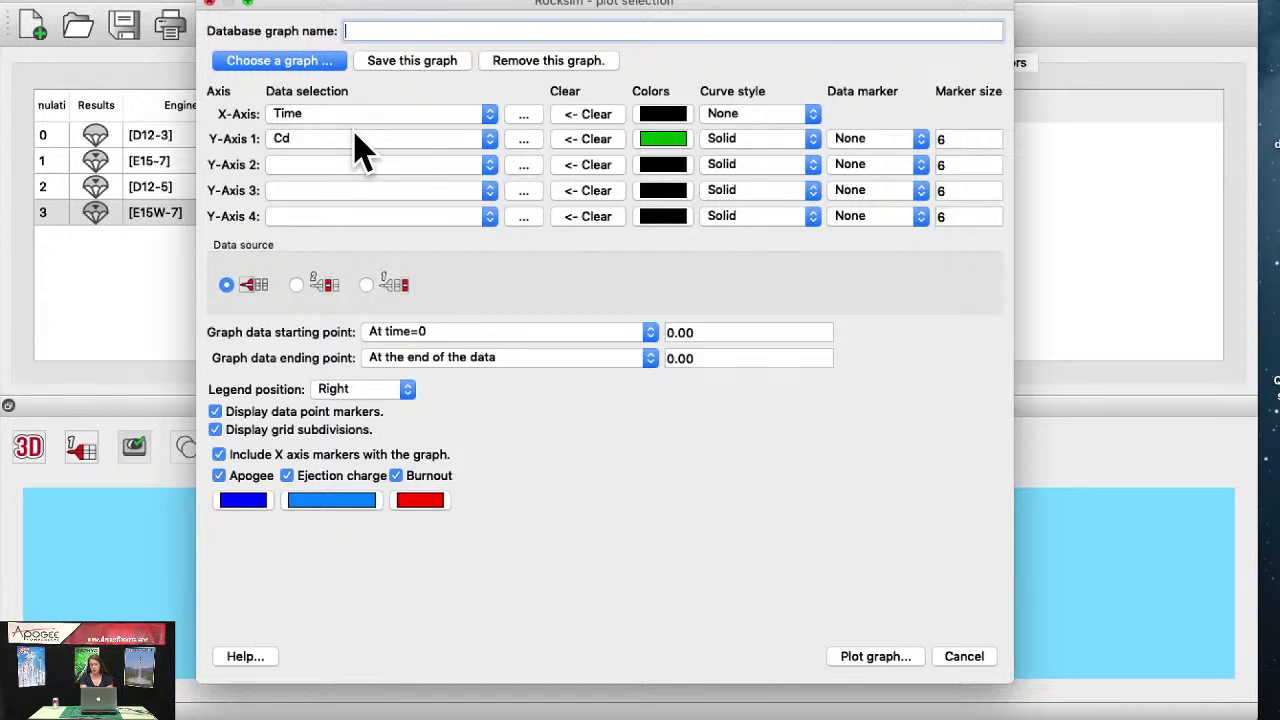
pyautogui.click(362, 150)
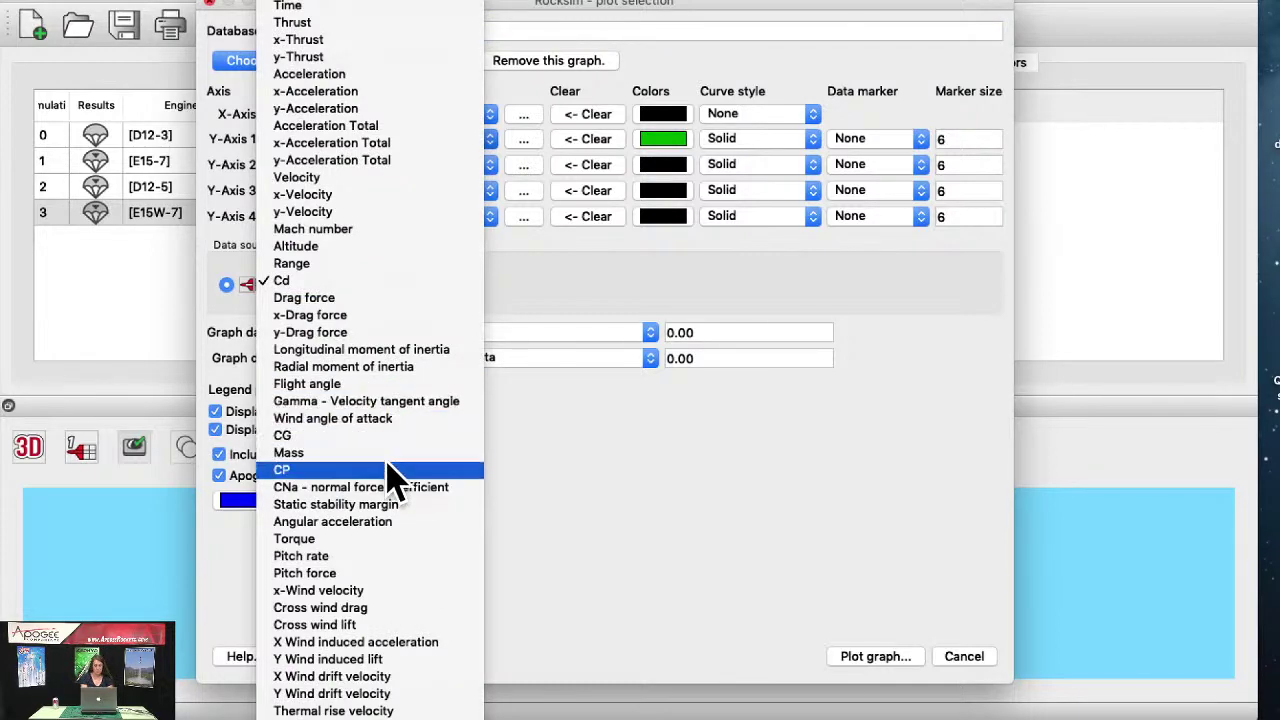
pyautogui.click(391, 282)
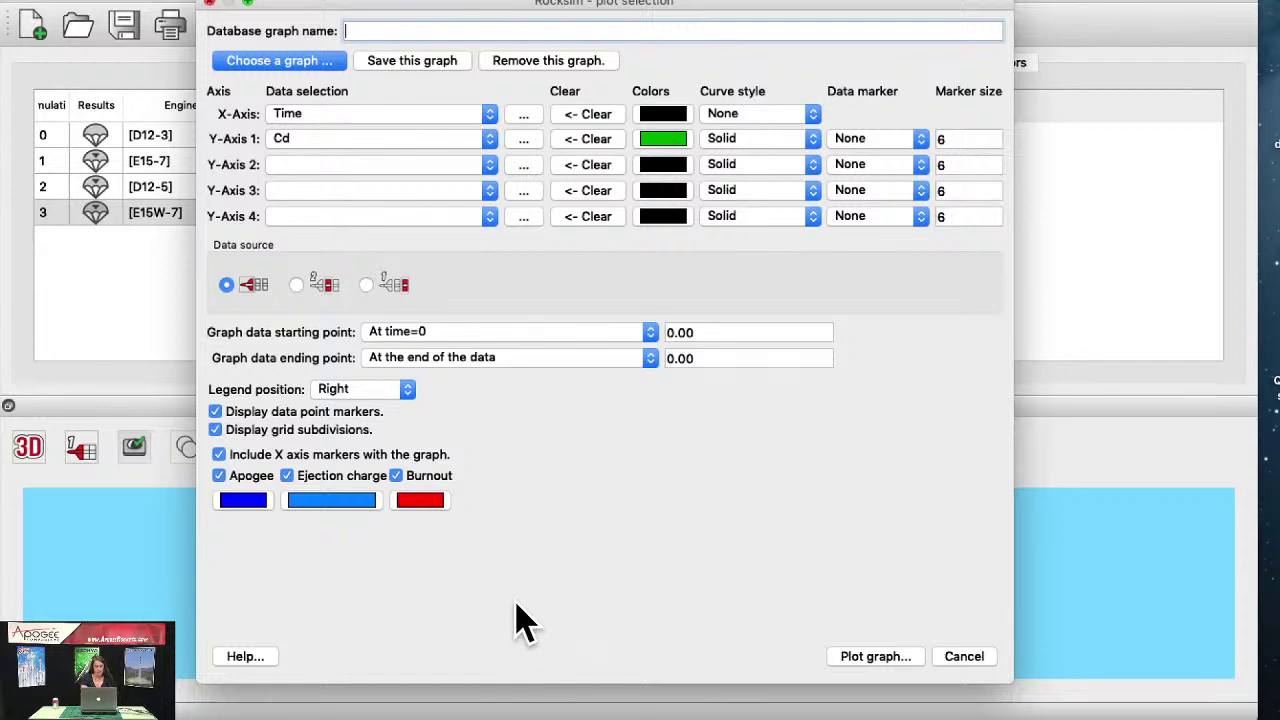
# Step: Plot Cd versus Time for DynaStar Snarky and pan the graph to show time zero
pyautogui.click(878, 658)
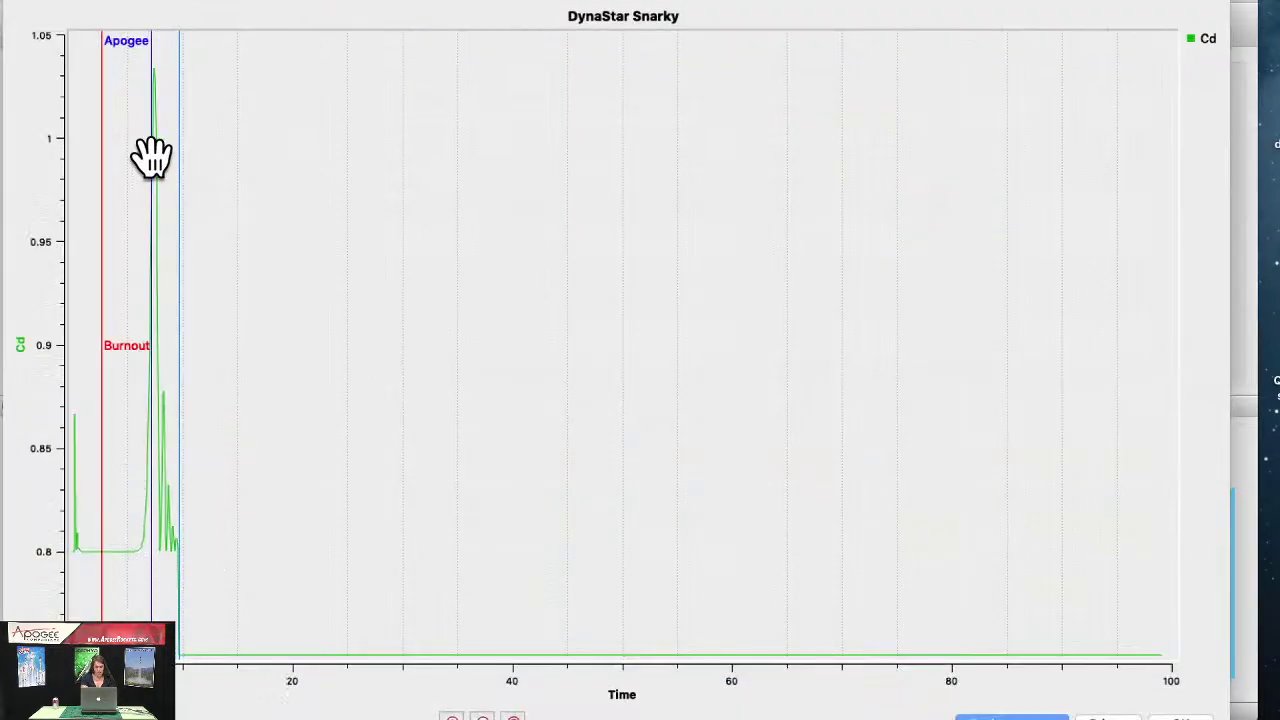
pyautogui.moveTo(217, 429); pyautogui.dragTo(450, 420)
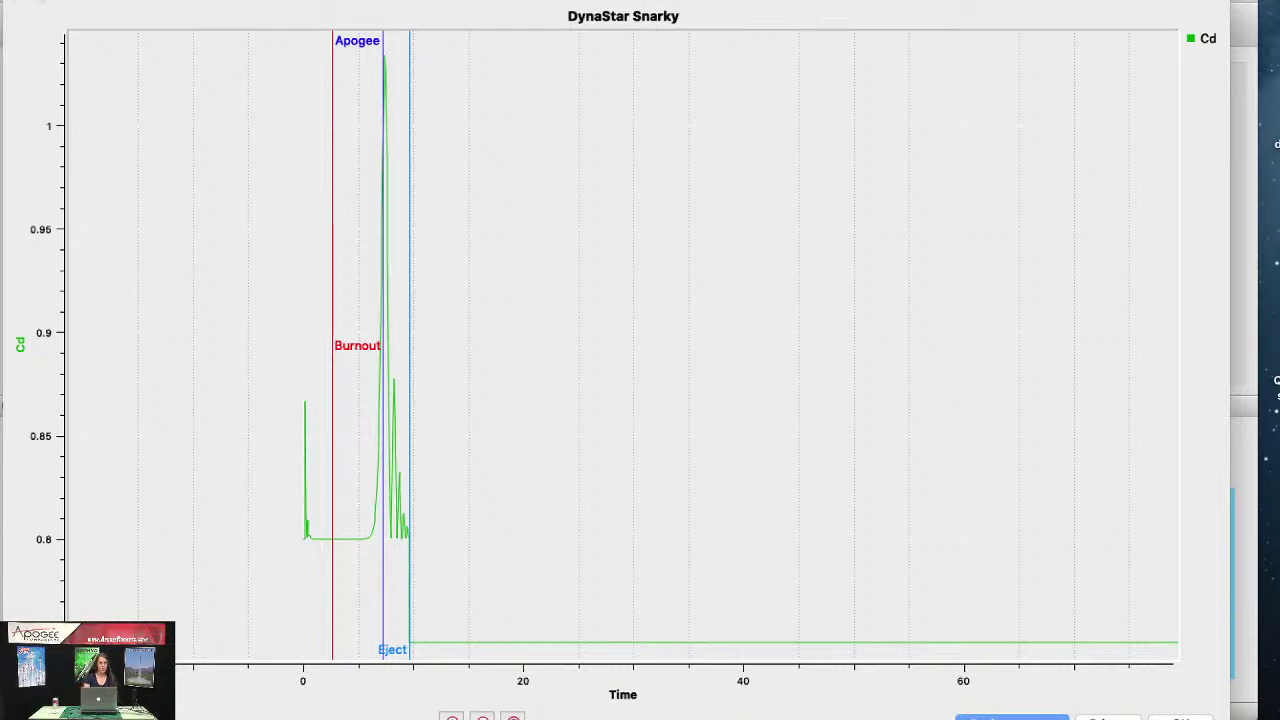
pyautogui.click(22, 0)
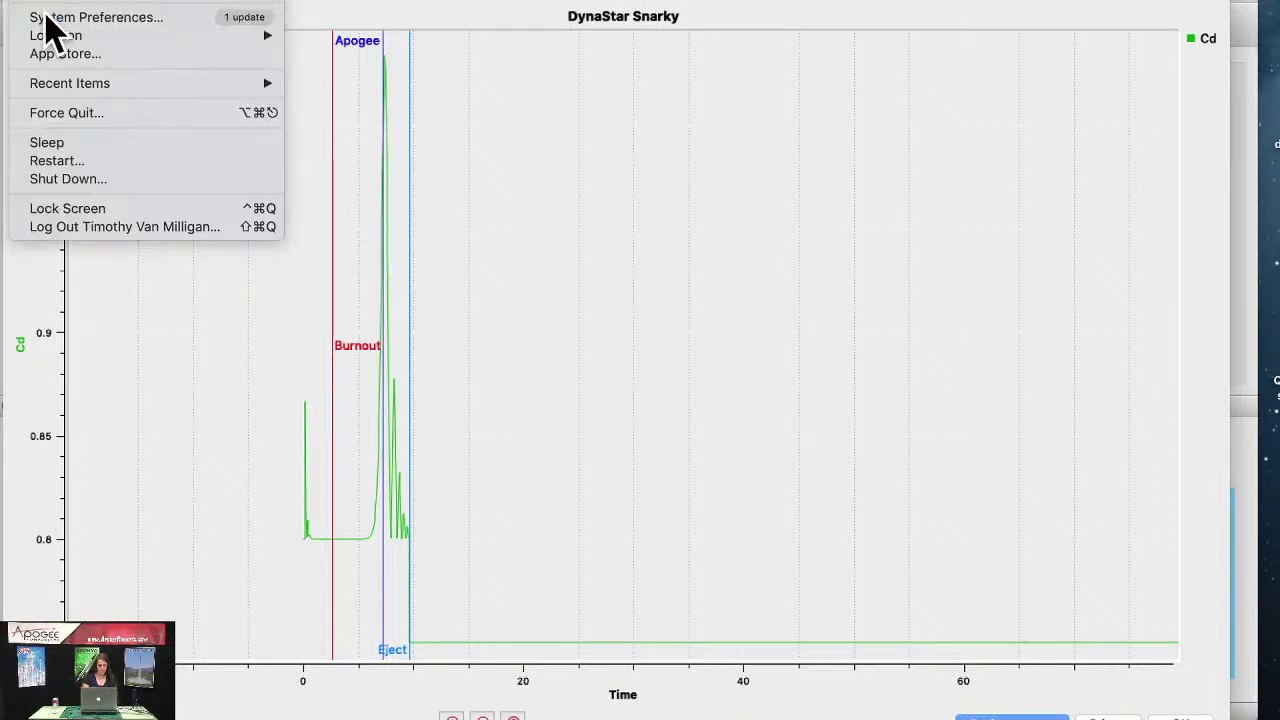
# Step: Select USB PnP Audio Device as sound input, raise its volume slightly, and close
pyautogui.click(735, 210)
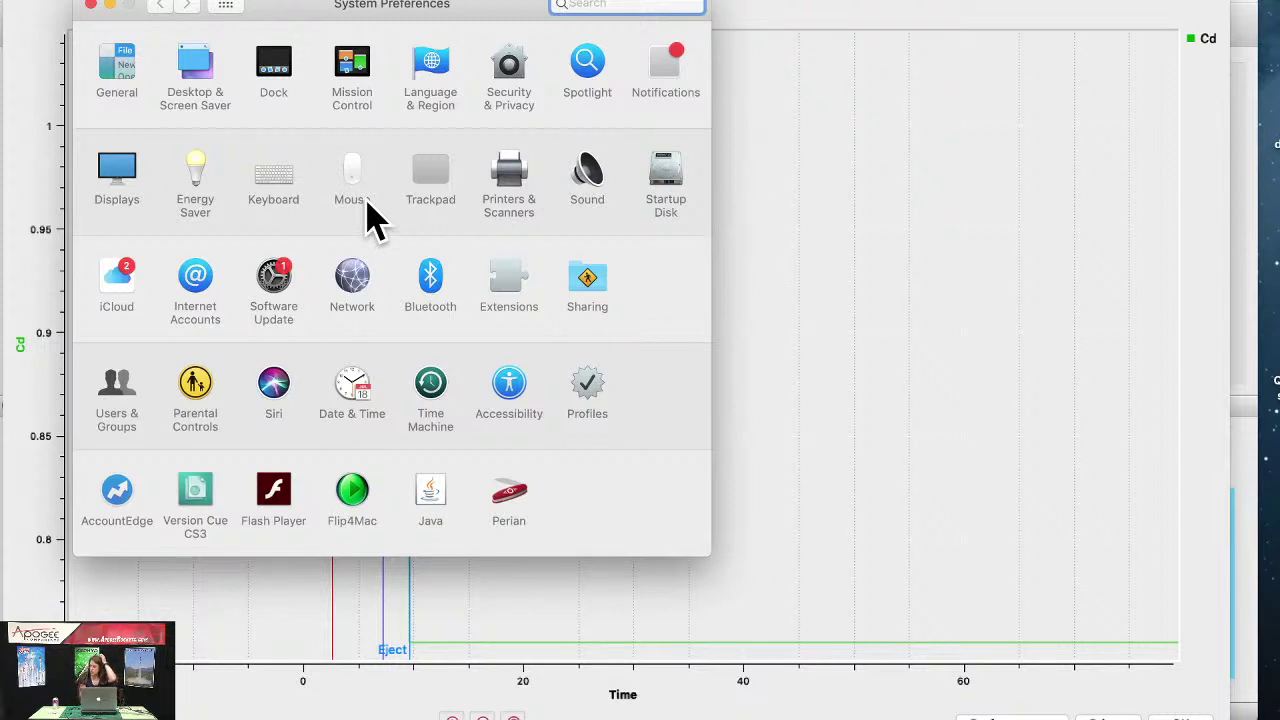
pyautogui.click(582, 180)
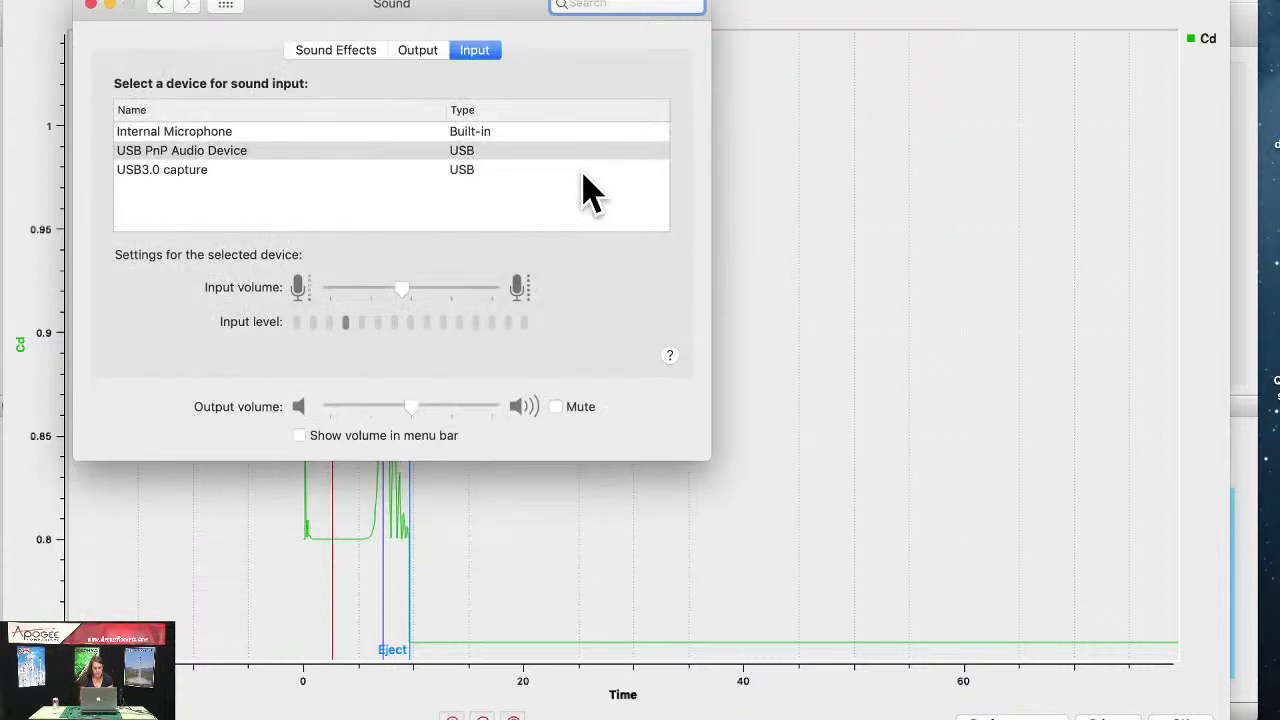
pyautogui.click(242, 151)
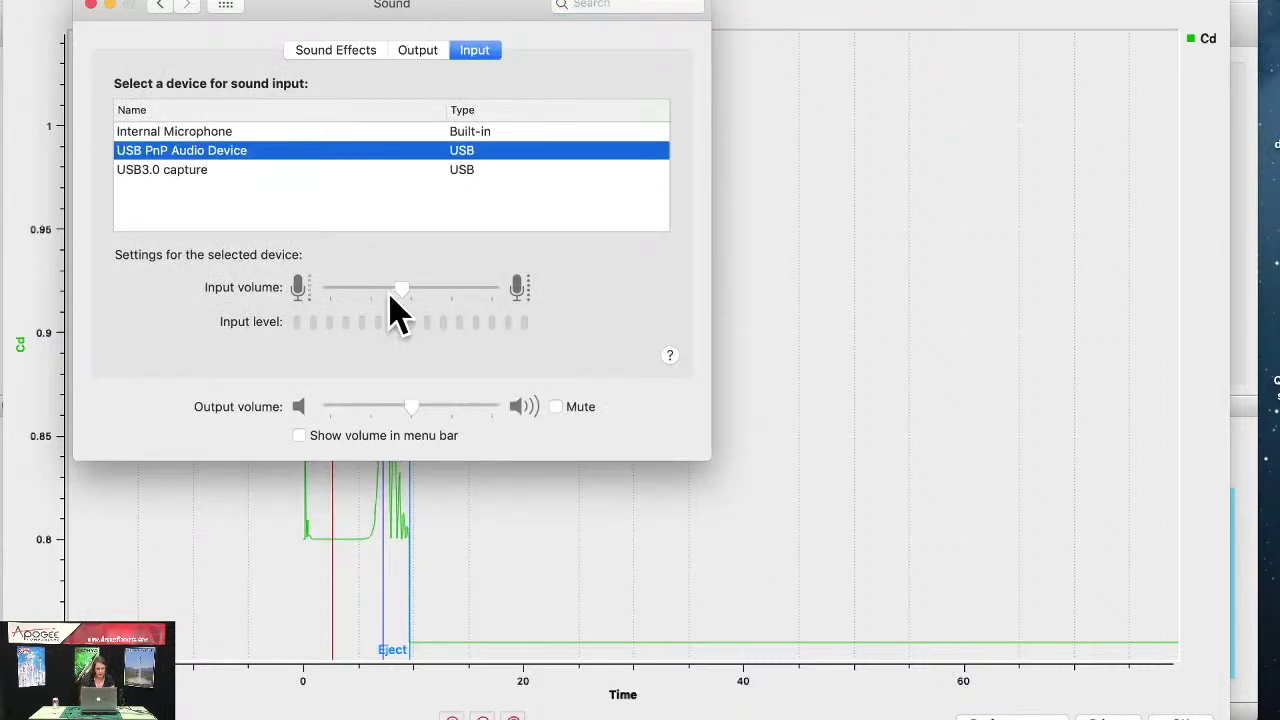
pyautogui.moveTo(391, 294); pyautogui.dragTo(416, 288)
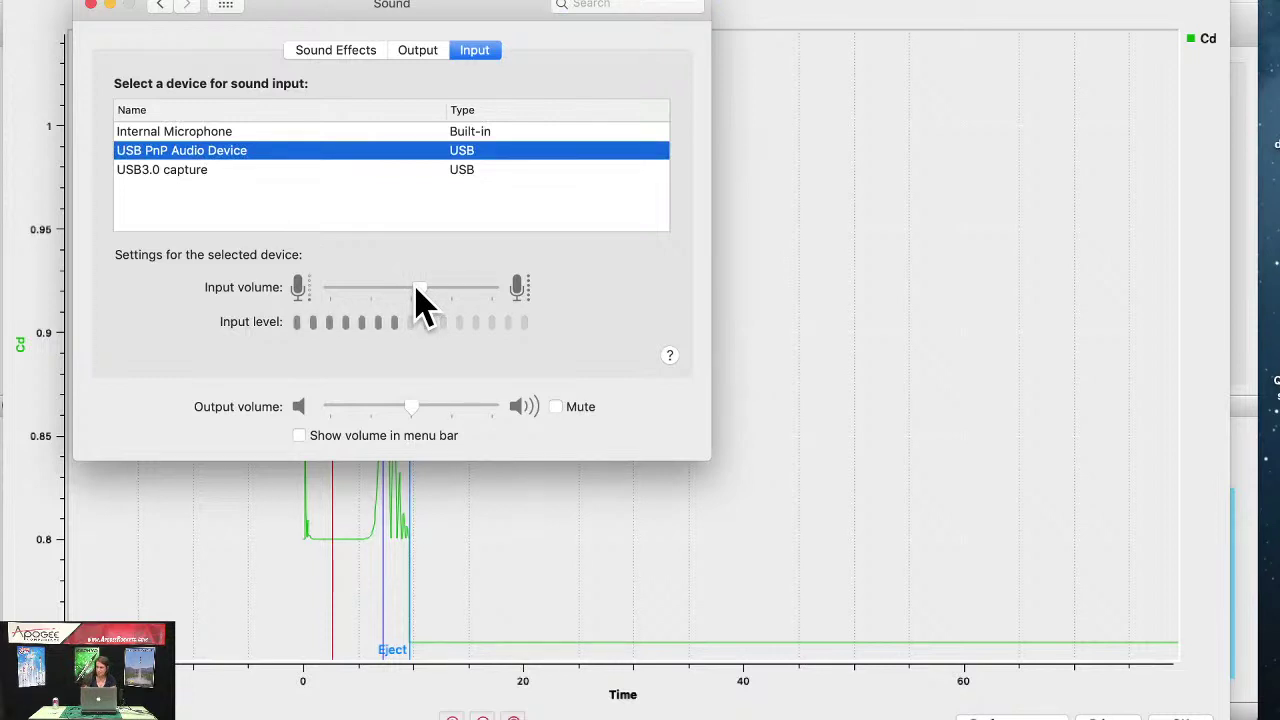
pyautogui.click(89, 5)
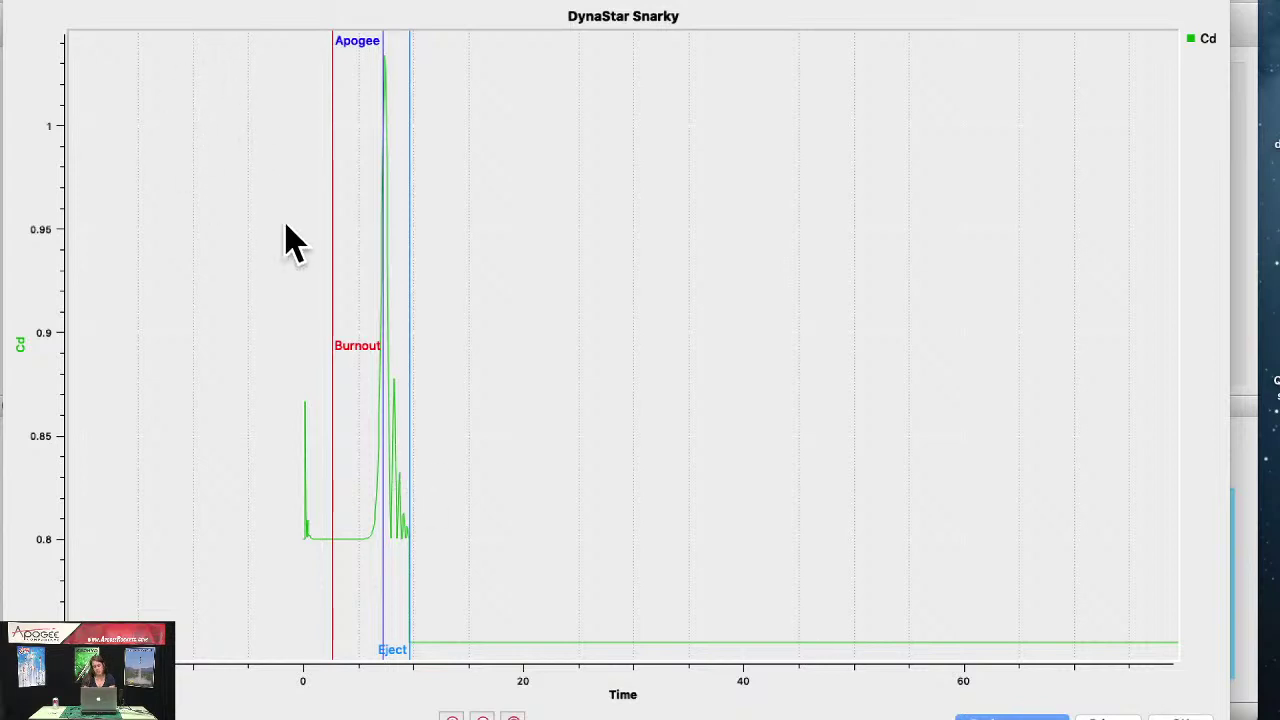
# Step: Close the Cd graph window
pyautogui.click(1182, 712)
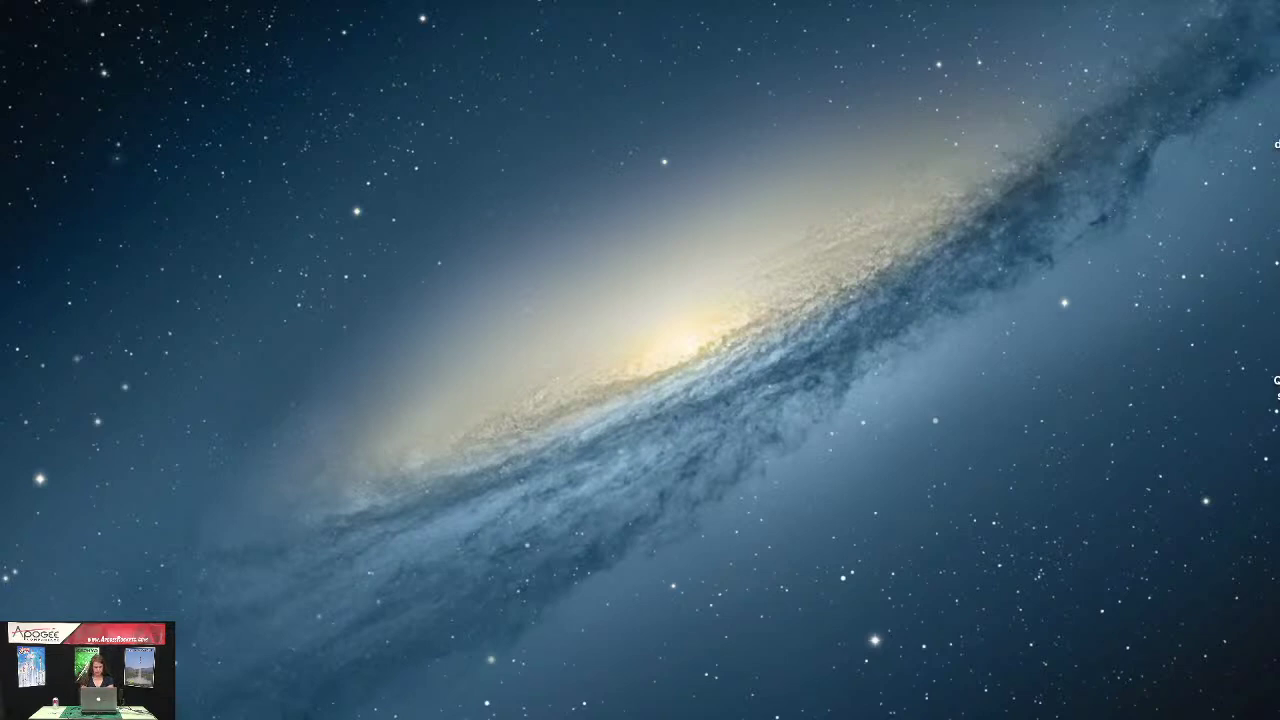
# Step: Move the Apogee Rockets Safari window up and left and enlarge it
pyautogui.click(120, 2)
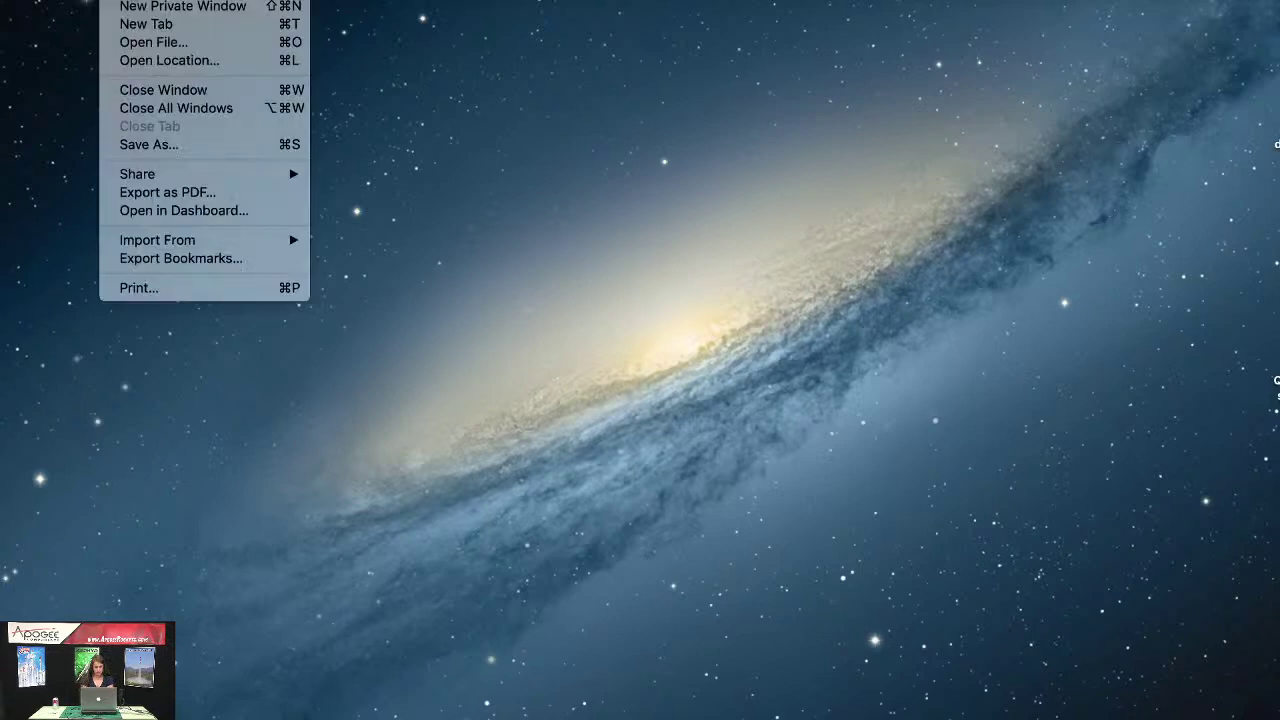
pyautogui.click(120, 2)
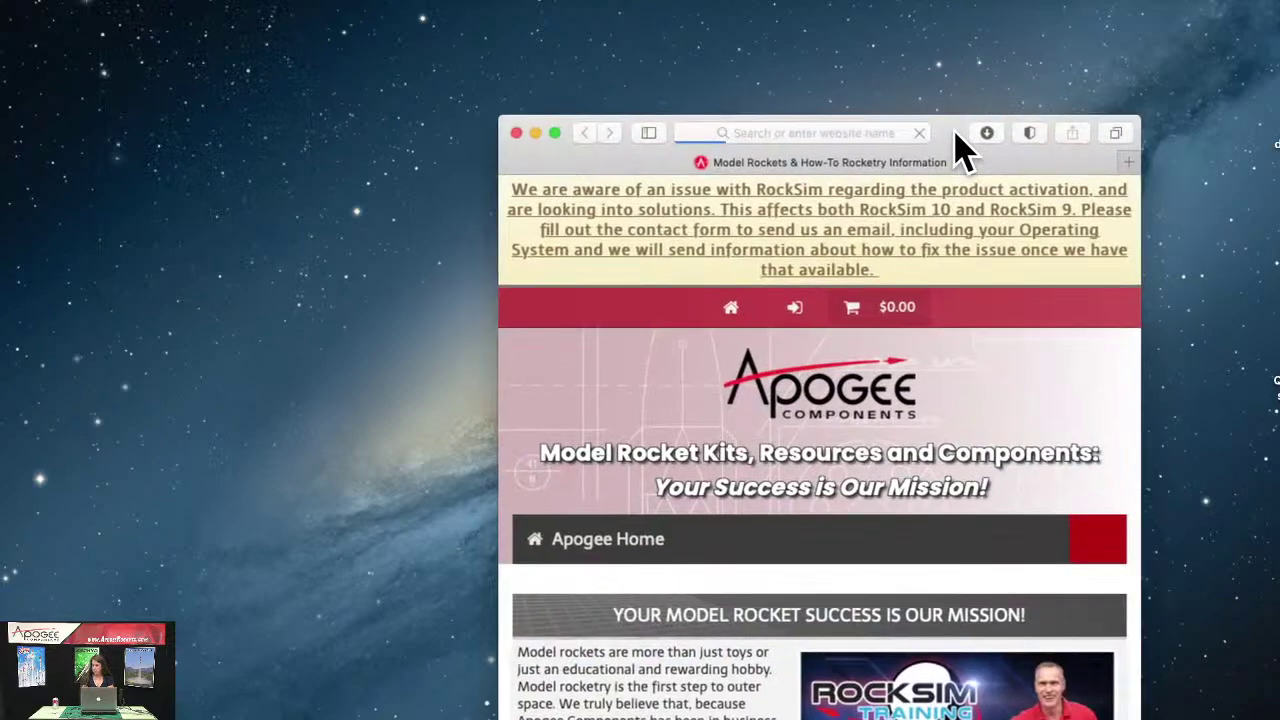
pyautogui.moveTo(956, 136); pyautogui.dragTo(588, 16)
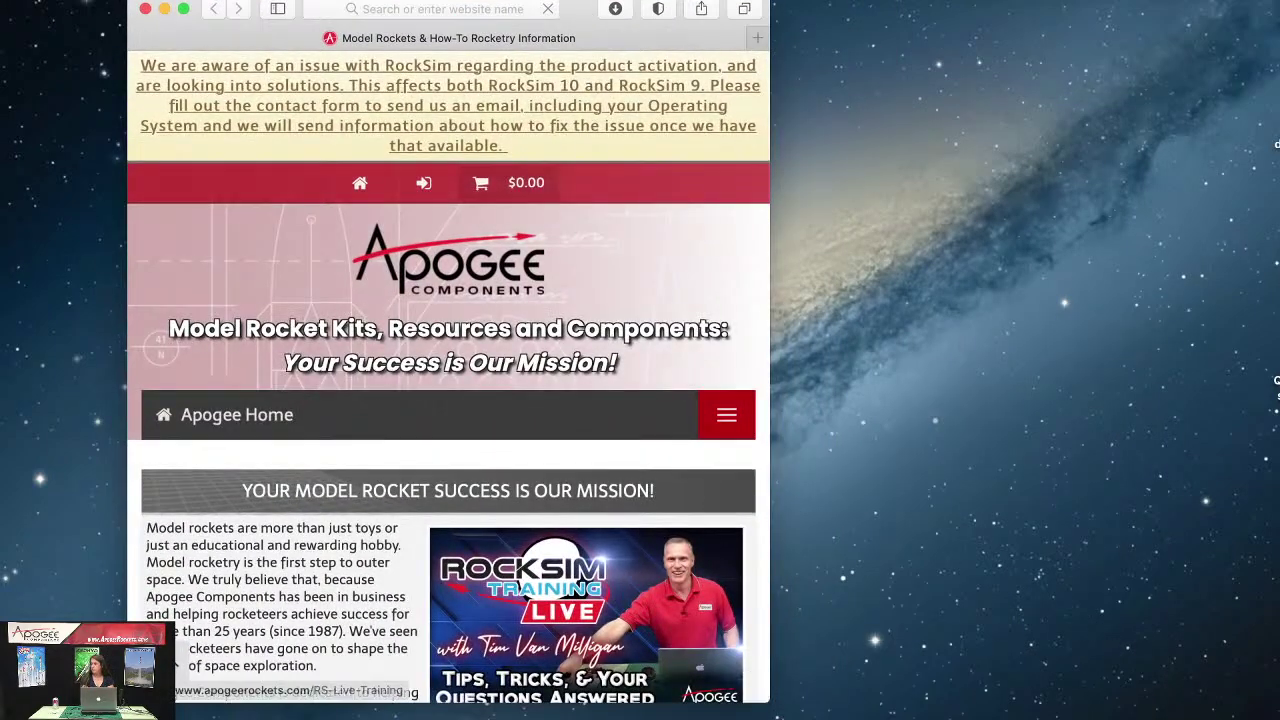
pyautogui.moveTo(766, 697); pyautogui.dragTo(1215, 690)
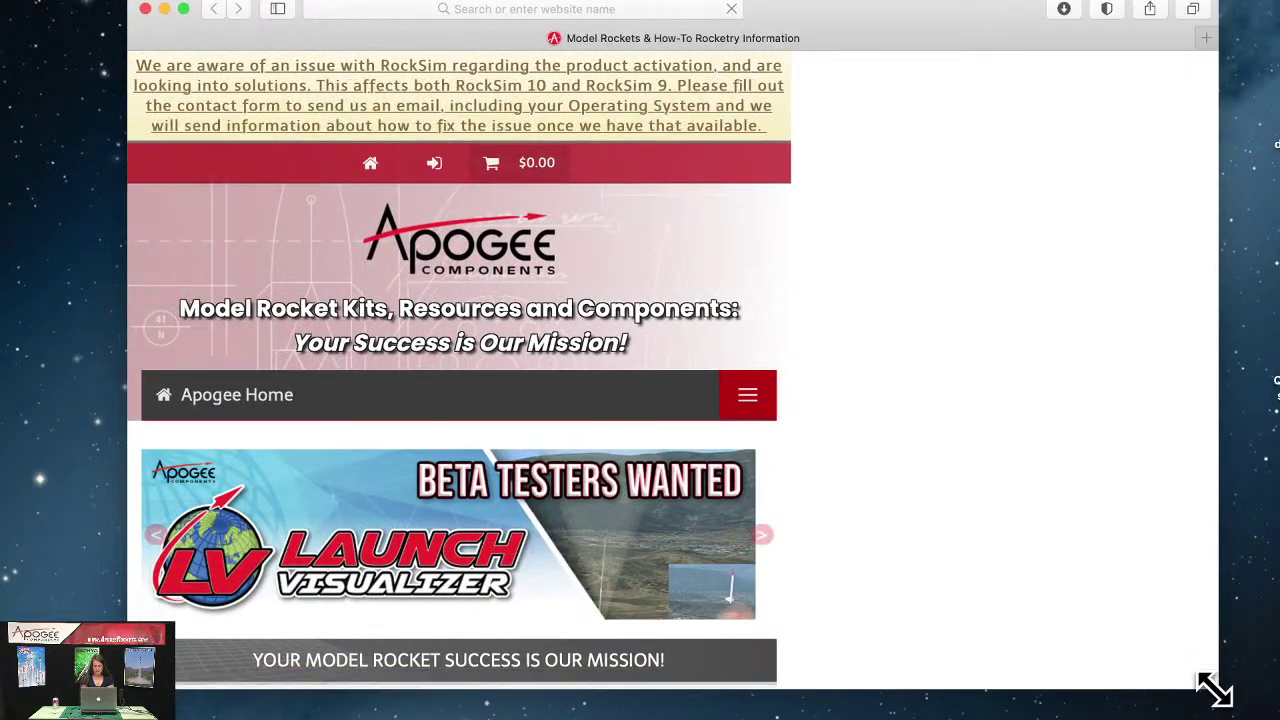
pyautogui.moveTo(828, 23); pyautogui.dragTo(766, 28)
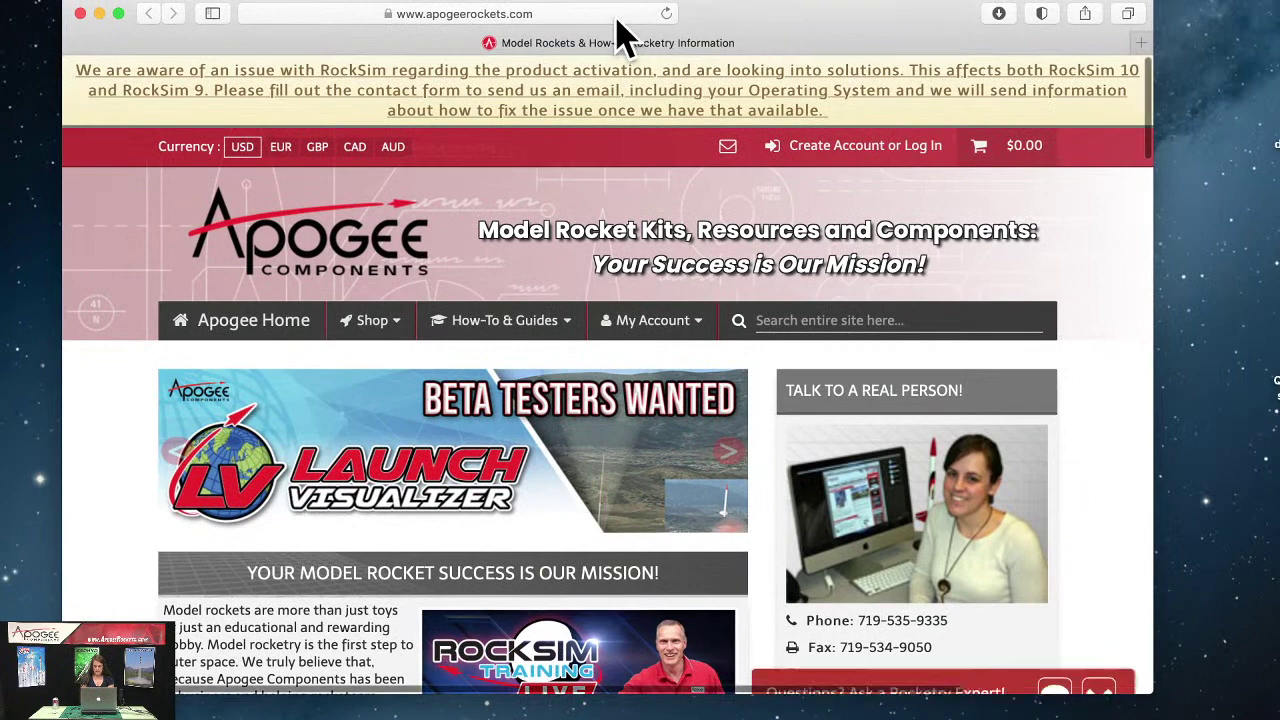
# Step: Load rocksim.com to reach the Launch Visualizer rocket simulation page
pyautogui.click(574, 14)
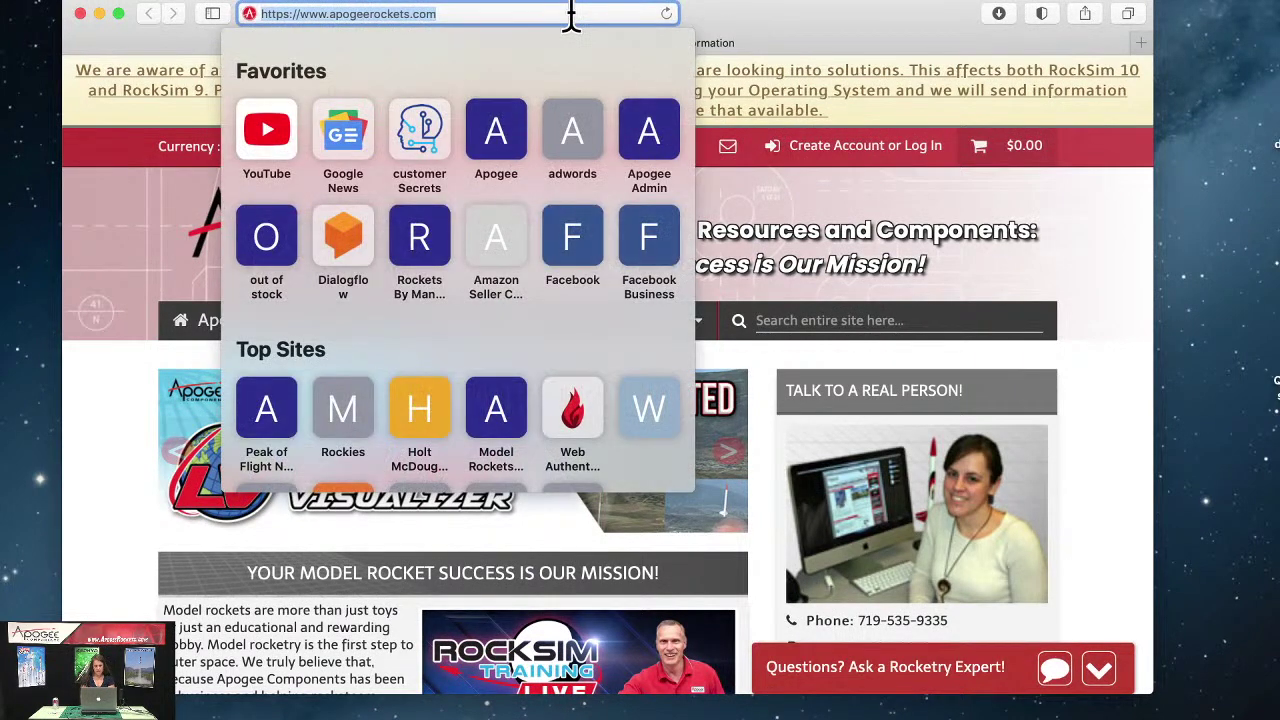
pyautogui.write('rocksim.com')
pyautogui.press('Return')
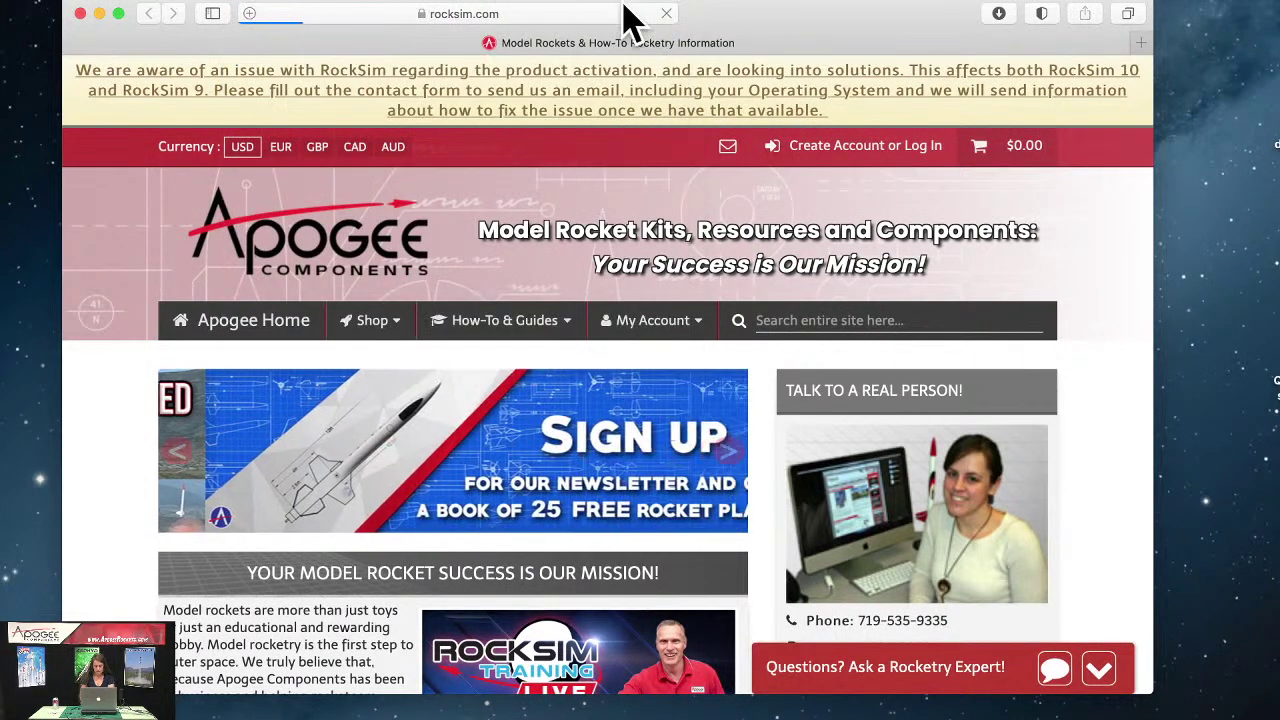
pyautogui.moveTo(743, 29); pyautogui.dragTo(767, 26)
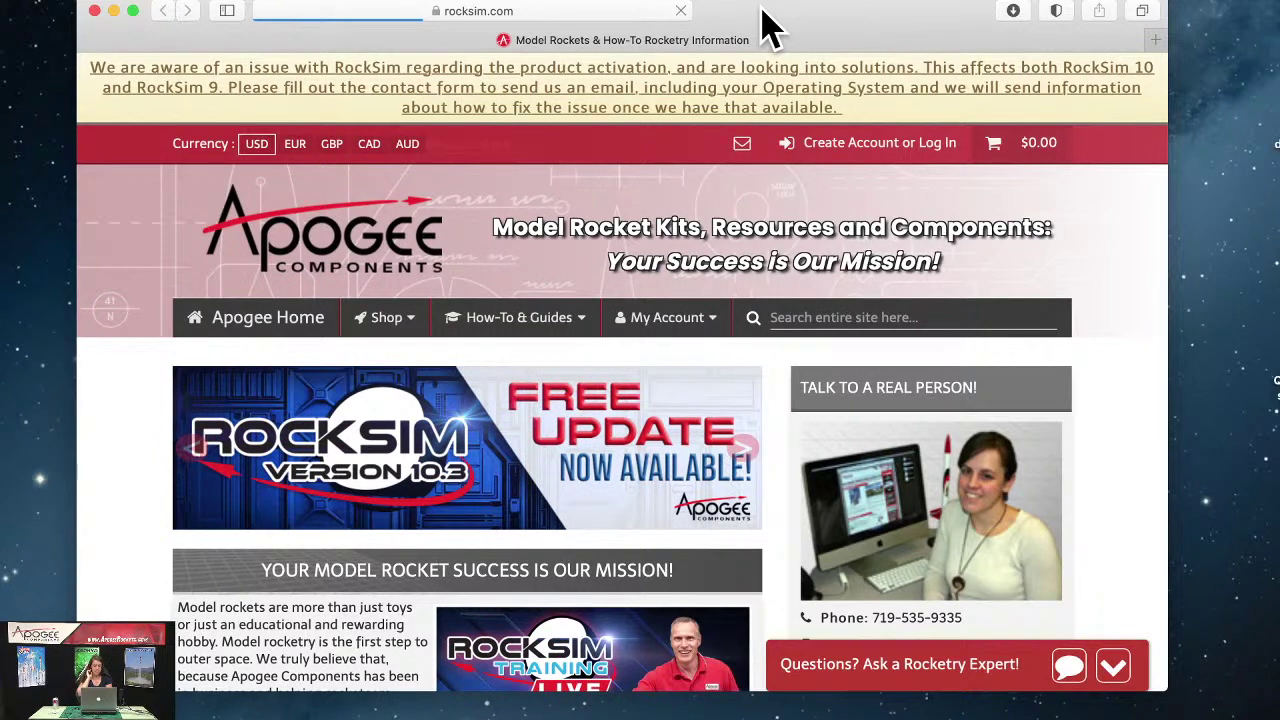
pyautogui.scroll(-5, 860, 250)
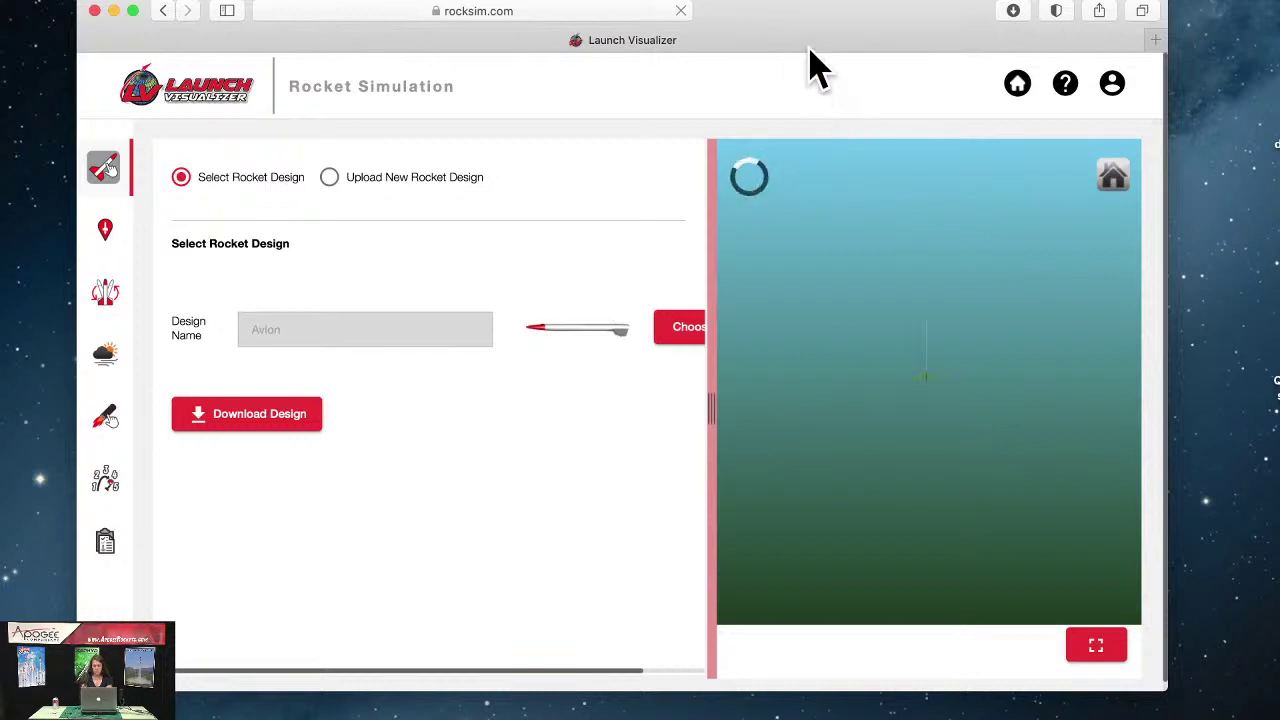
# Step: Reposition and widen the Safari window so the Avion rocket's 3D launch scene shows
pyautogui.moveTo(817, 20); pyautogui.dragTo(767, 16)
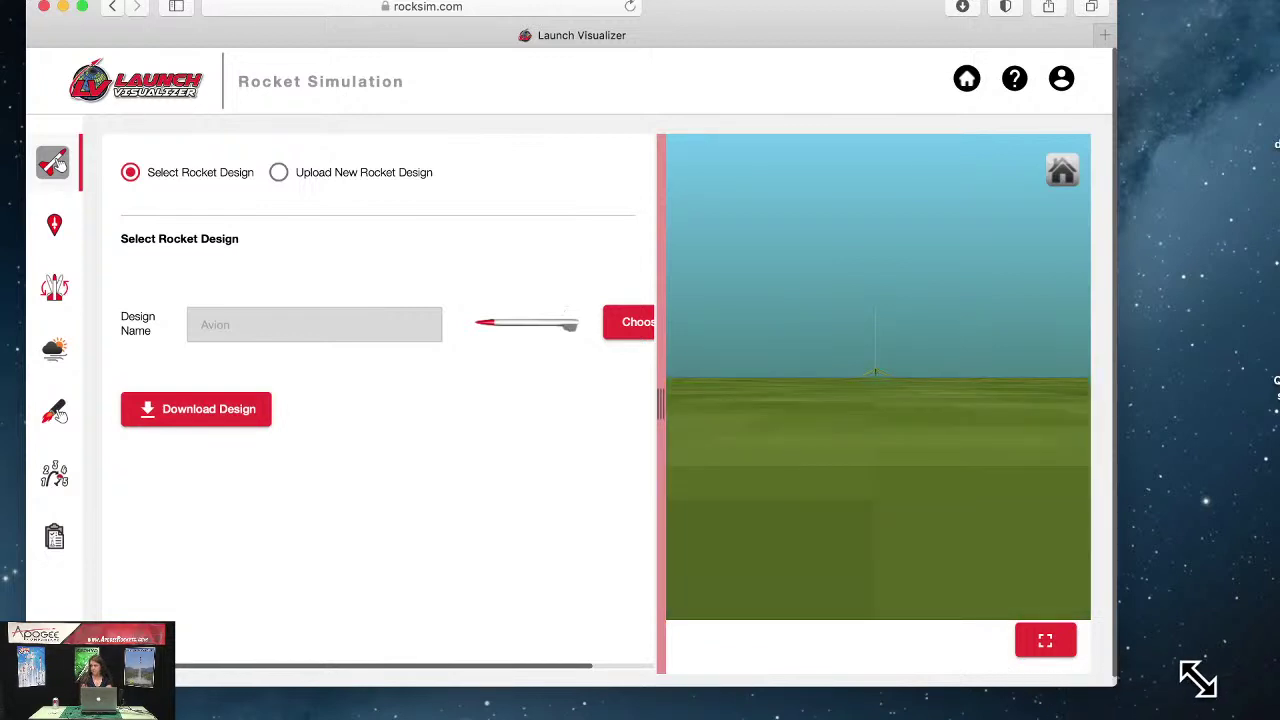
pyautogui.moveTo(1198, 679); pyautogui.dragTo(1234, 677)
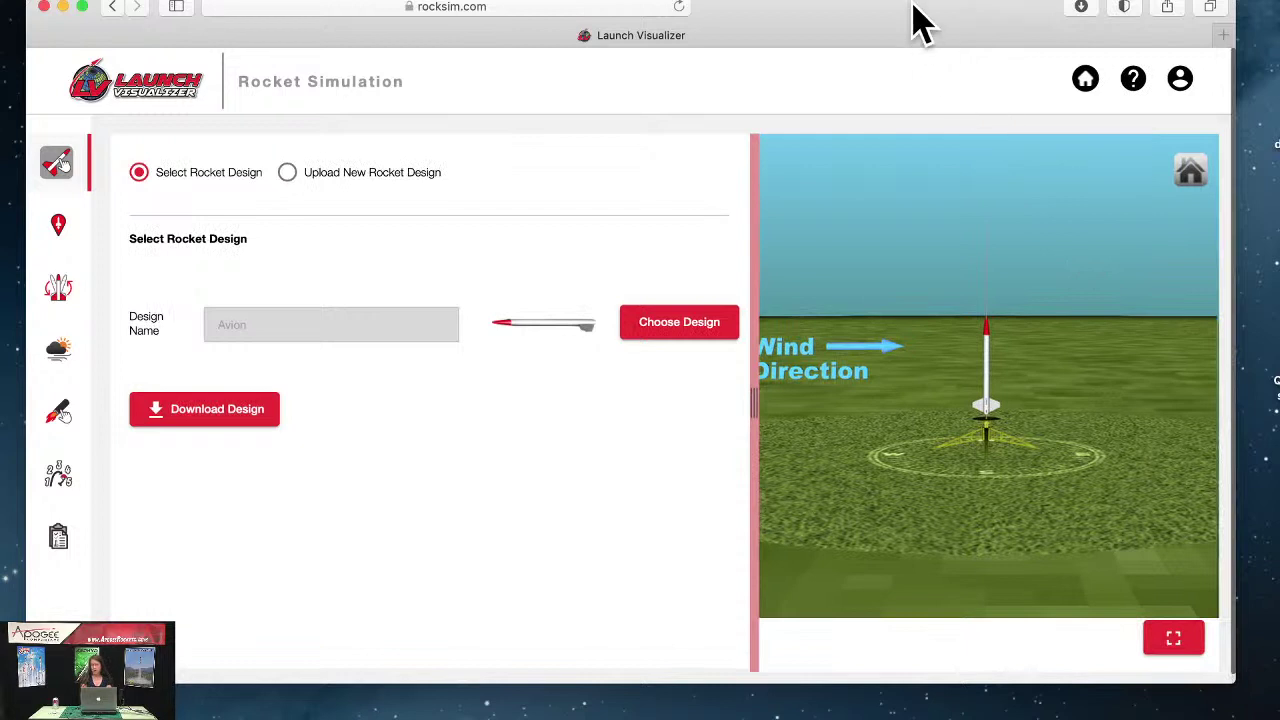
pyautogui.moveTo(920, 20); pyautogui.dragTo(920, 38)
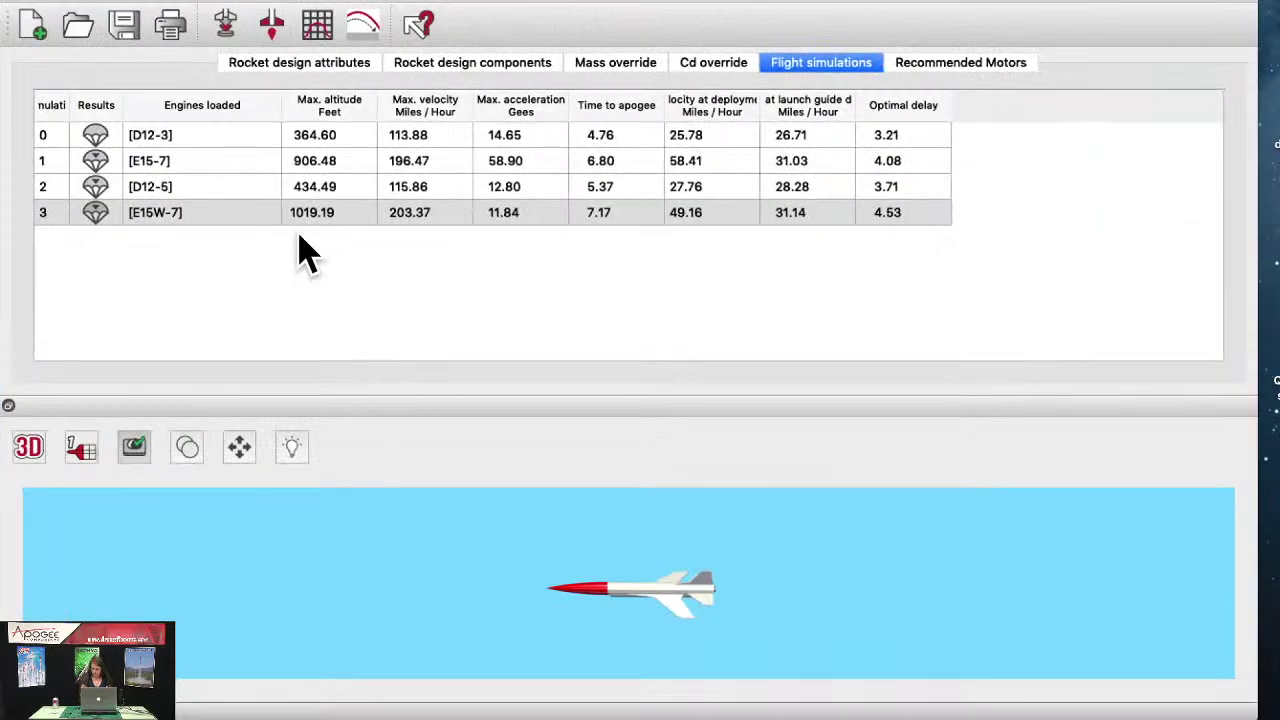
# Step: Play the flight profile animation for simulation 3 (E15W-7 motor), then close it
pyautogui.click(318, 212)
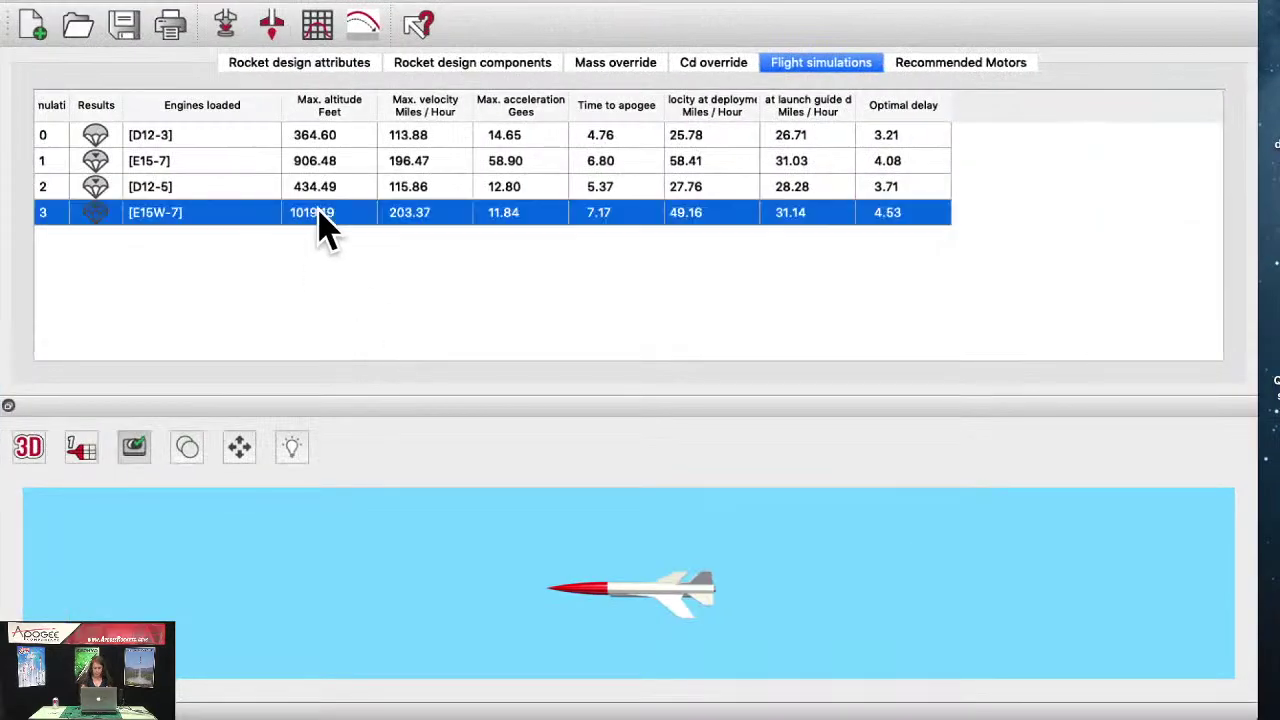
pyautogui.click(370, 38)
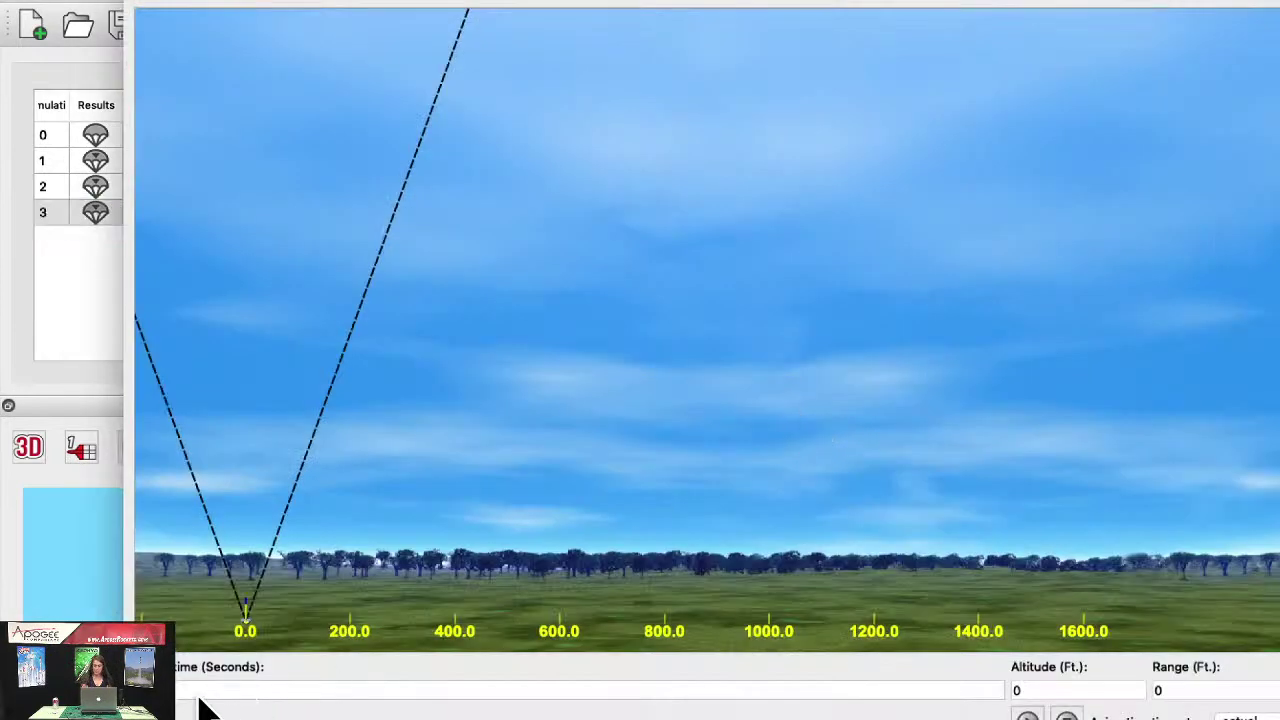
pyautogui.click(1027, 716)
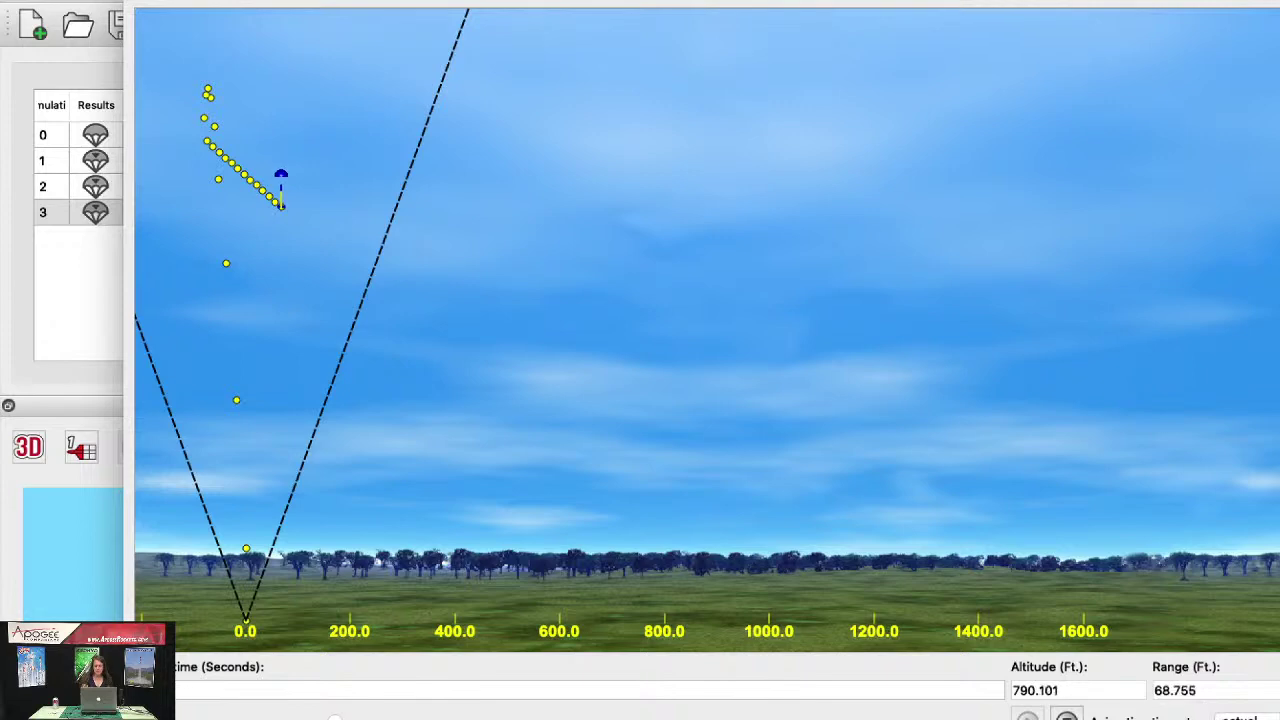
pyautogui.press('Escape')
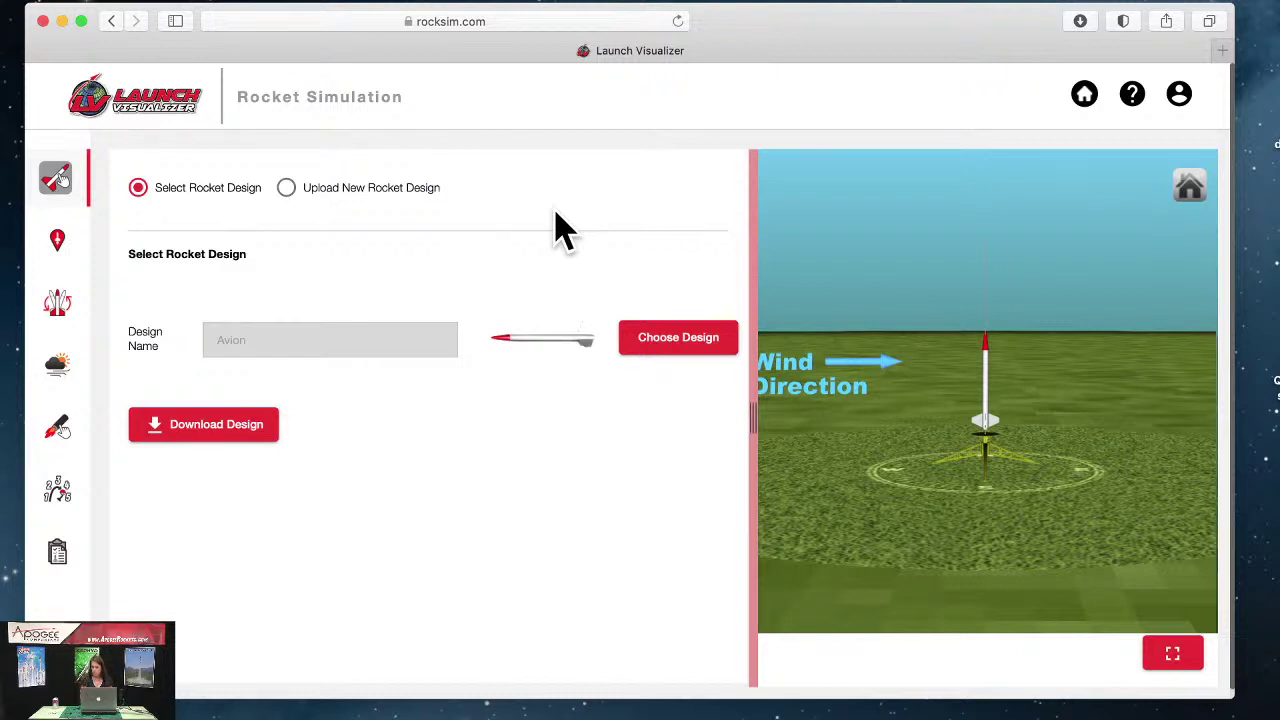
# Step: Re-select Avion from the Demo Designs list as the simulation's rocket
pyautogui.click(251, 343)
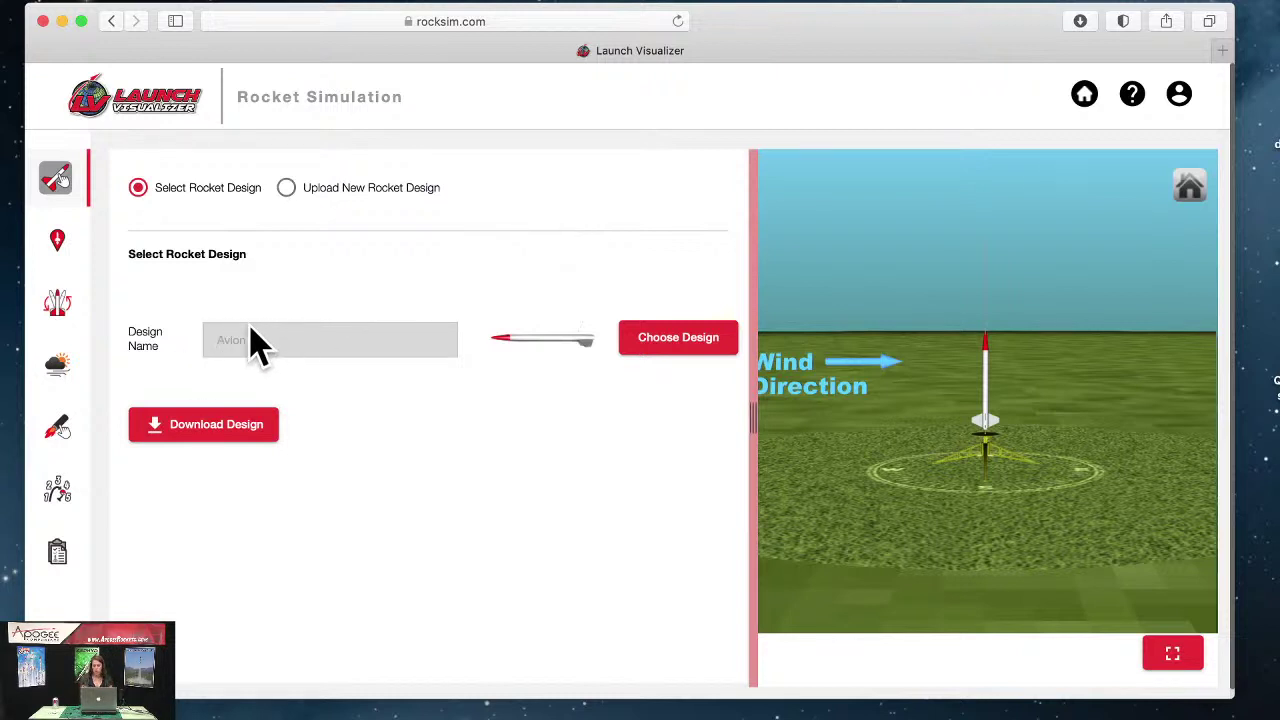
pyautogui.click(680, 341)
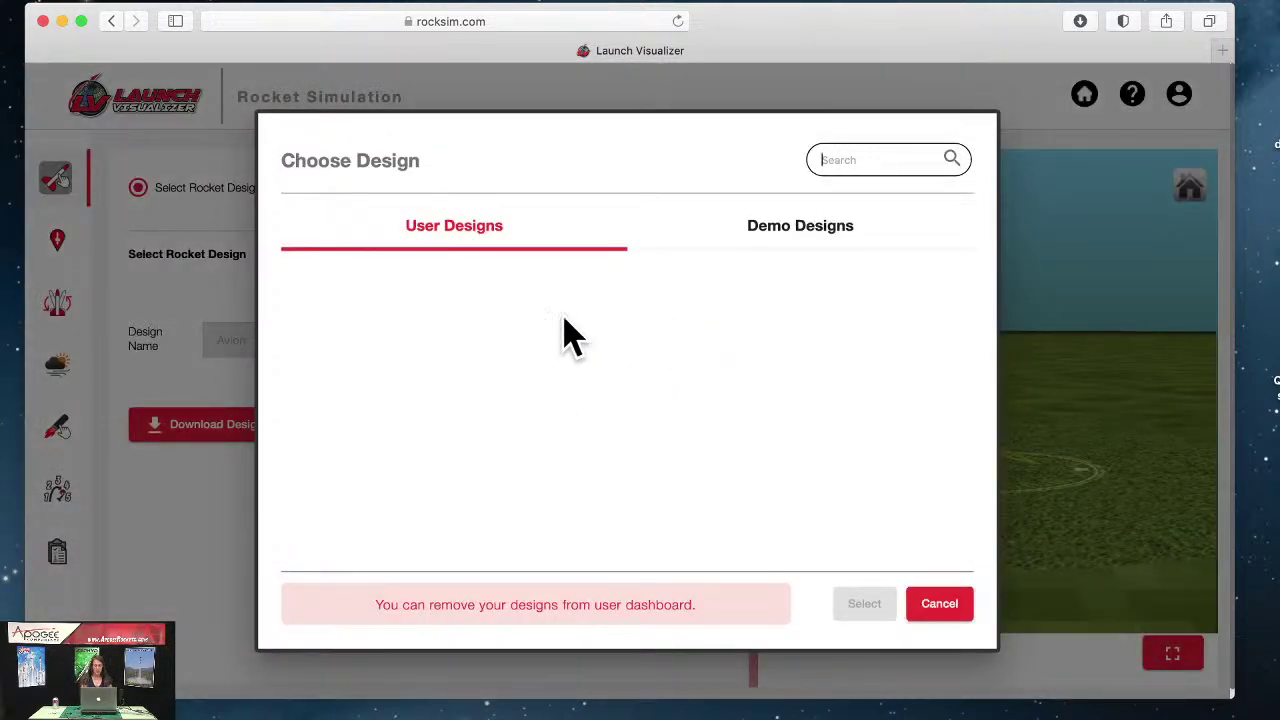
pyautogui.click(806, 233)
pyautogui.scroll(-5, 648, 368)
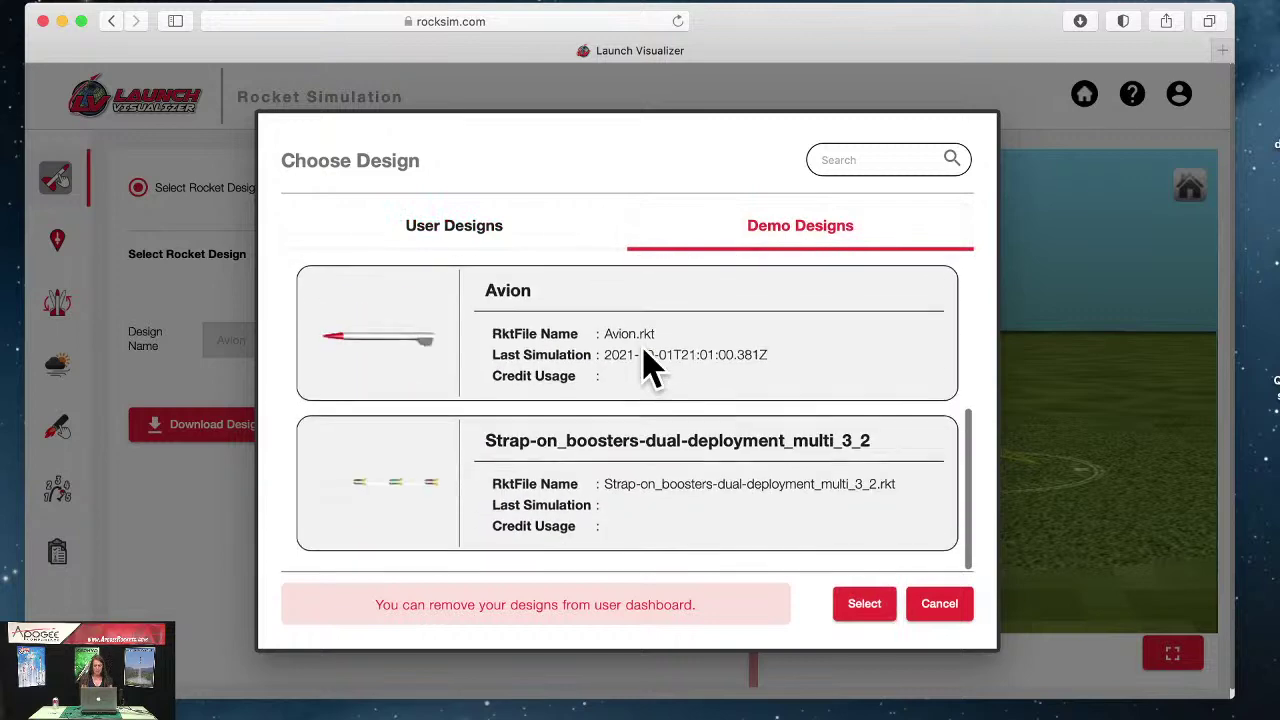
pyautogui.click(592, 350)
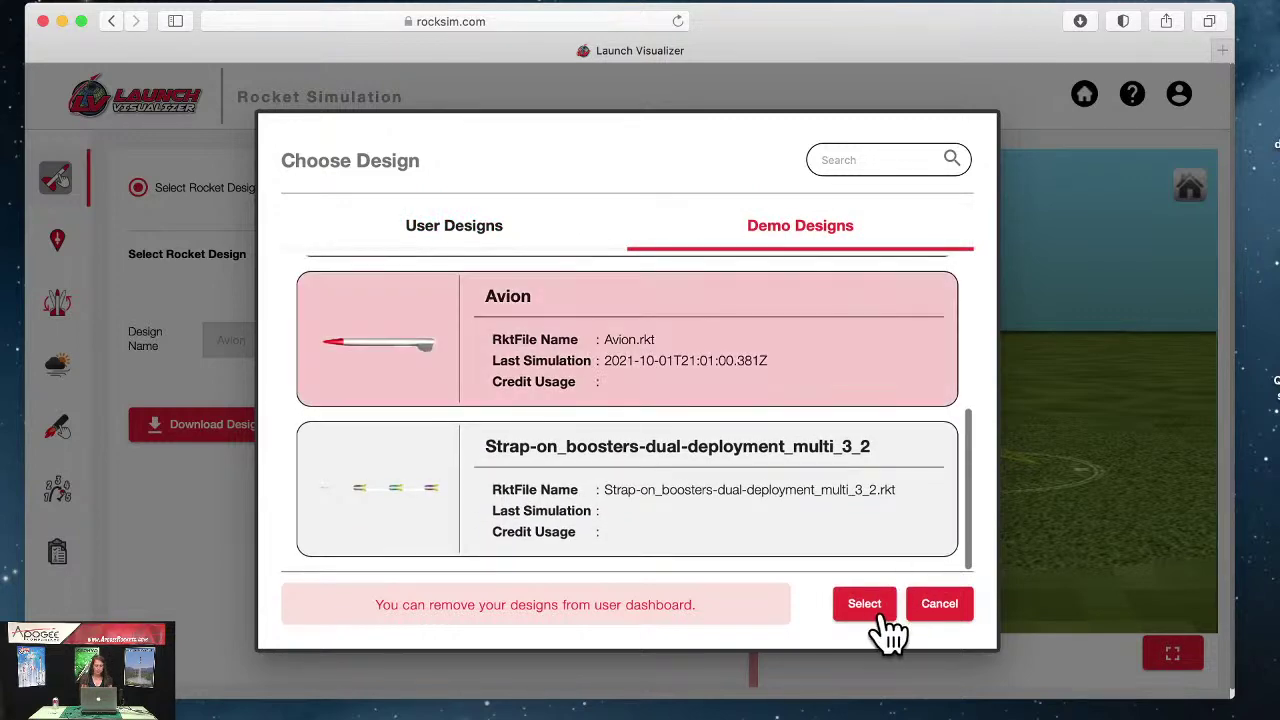
pyautogui.click(868, 608)
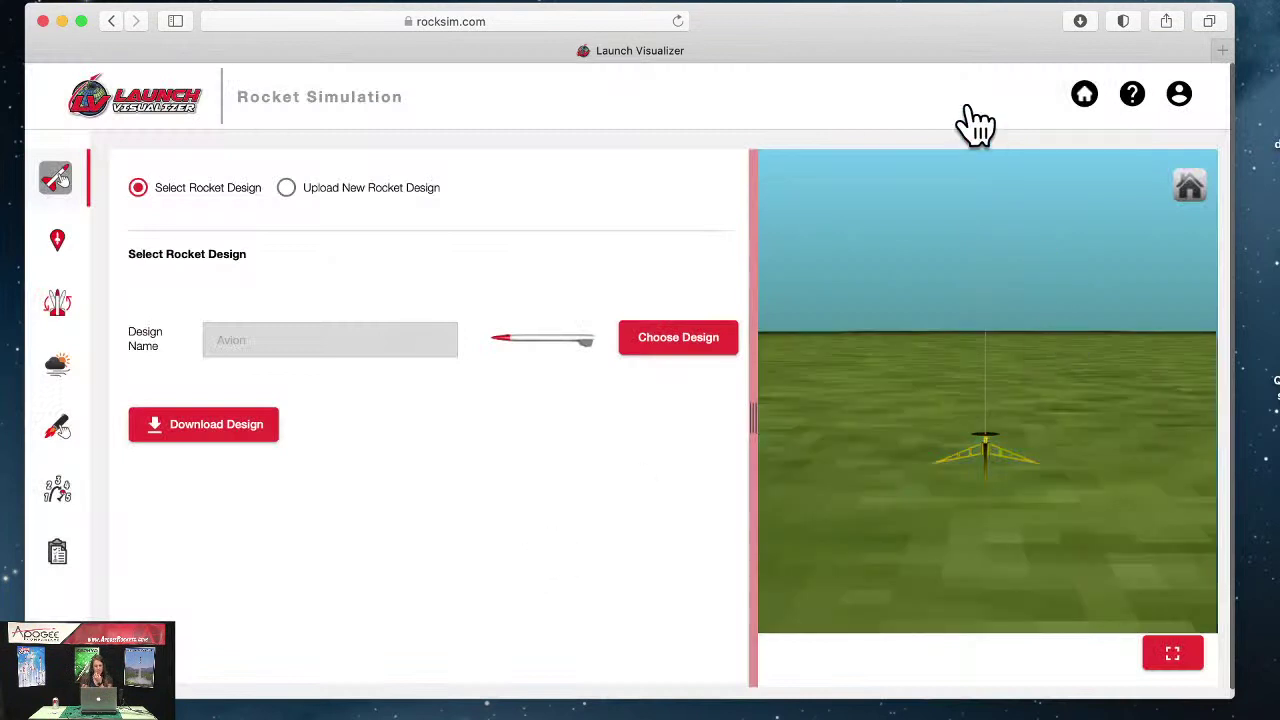
pyautogui.click(1190, 108)
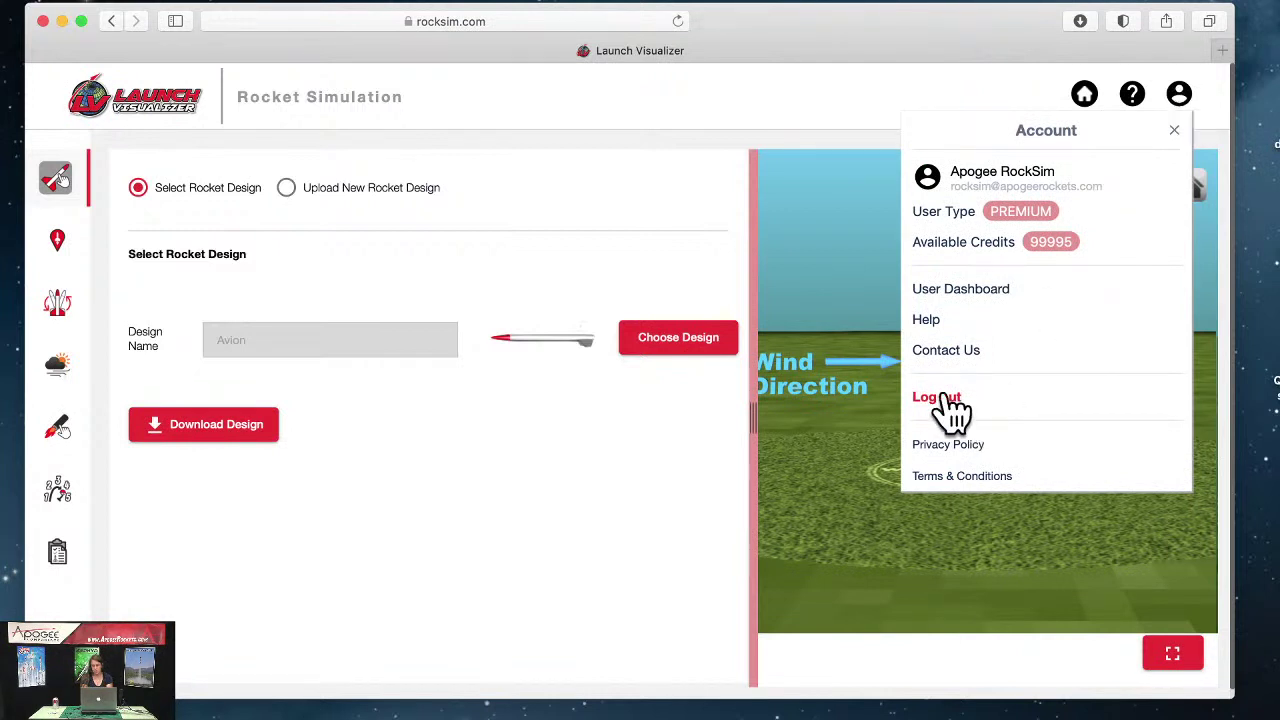
pyautogui.click(1180, 108)
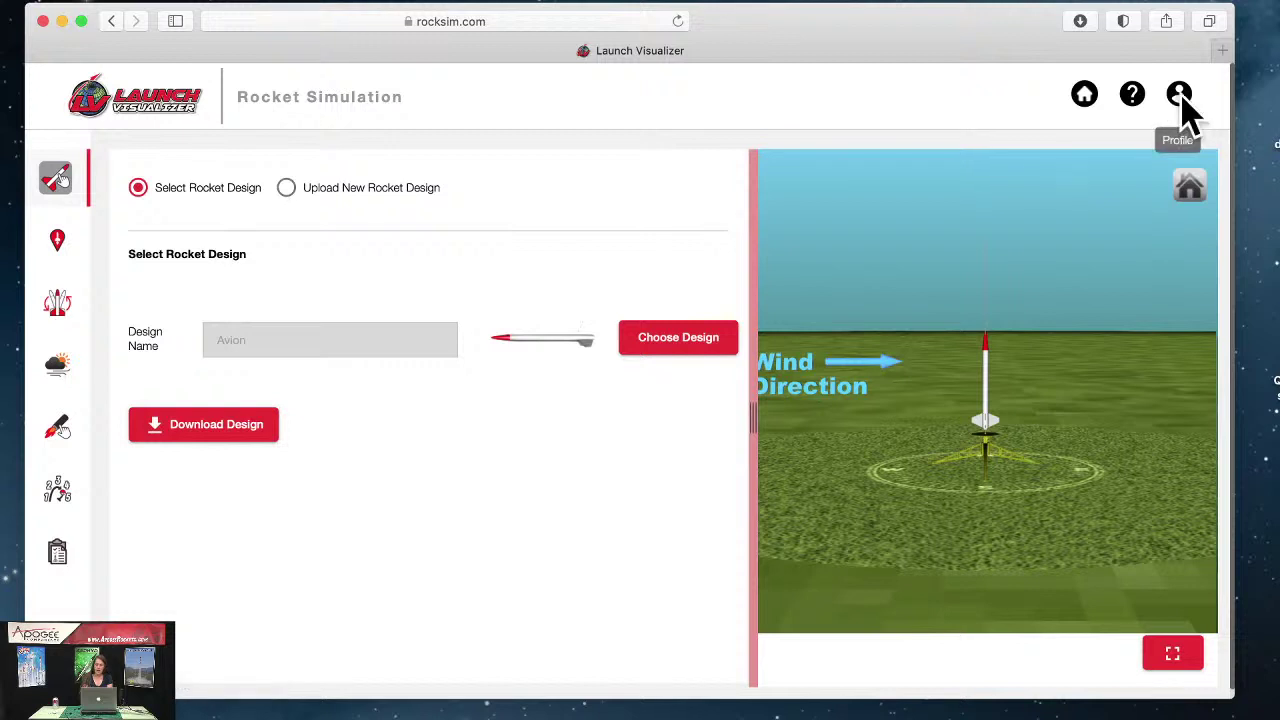
pyautogui.click(1181, 96)
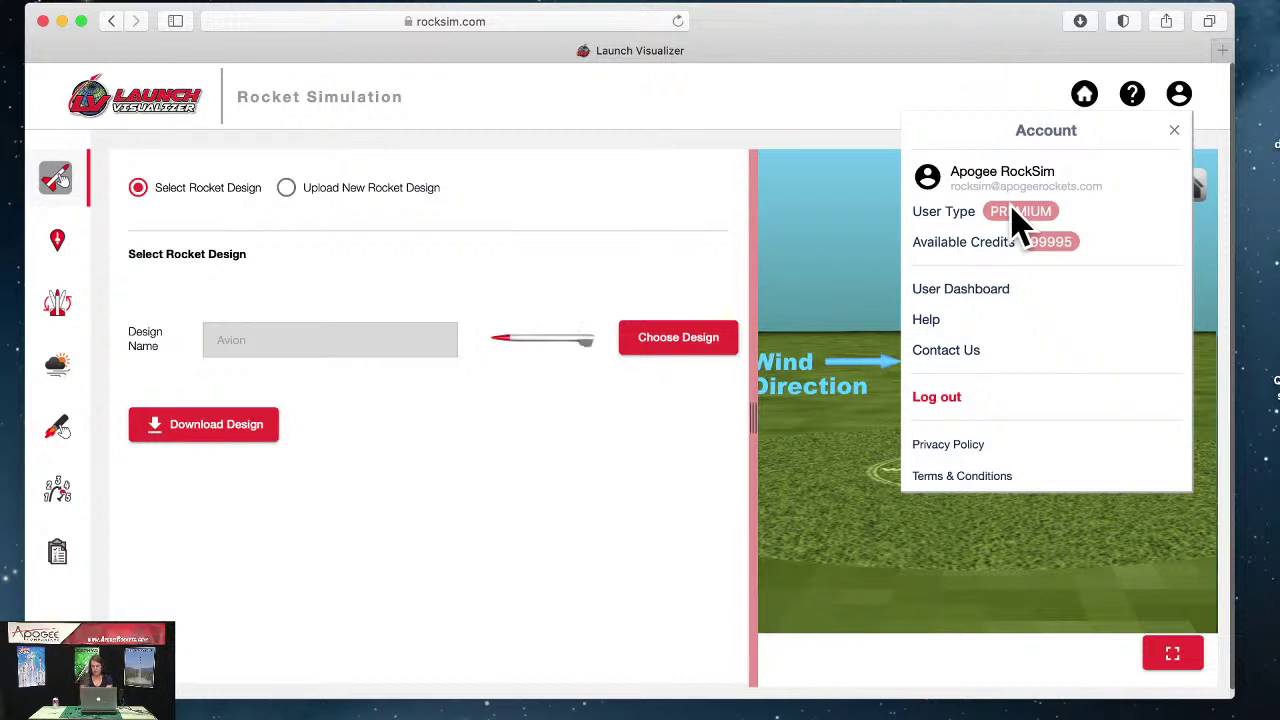
pyautogui.click(1182, 96)
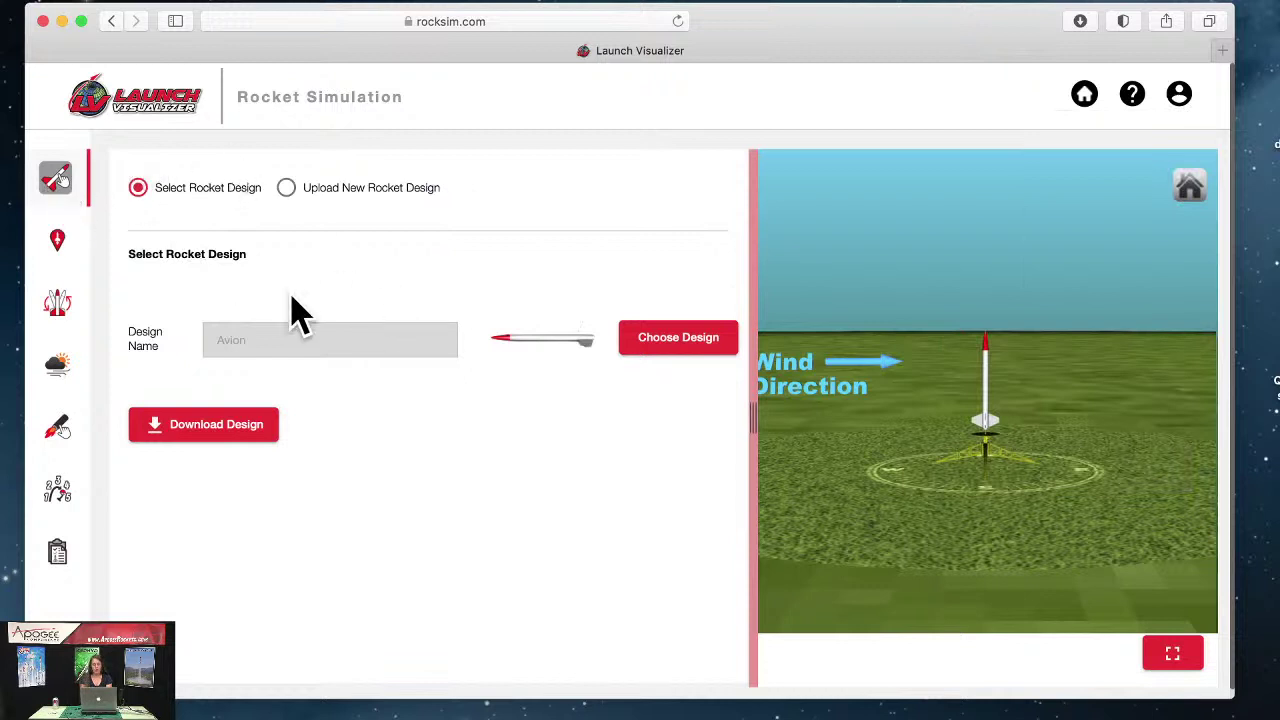
# Step: Check the S.C.O.R.E. launch site, then view the Starting State page with its 0° angle and 36 in launch guide
pyautogui.click(55, 252)
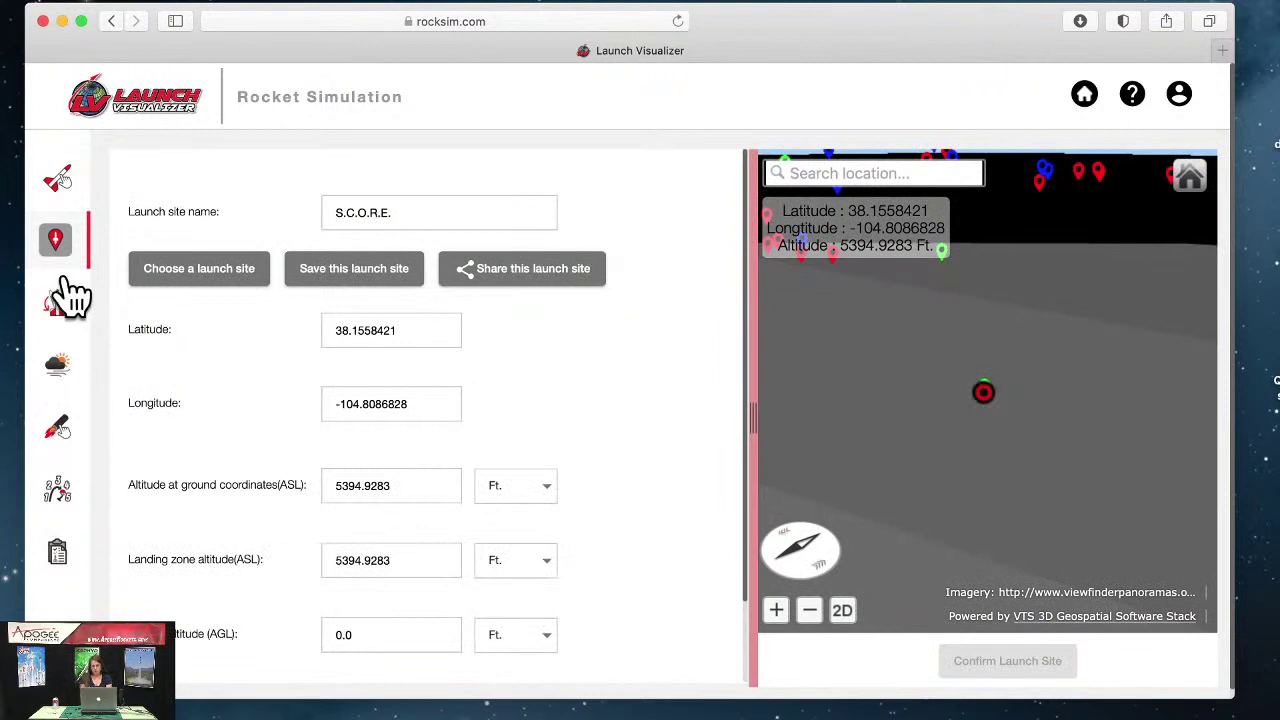
pyautogui.click(62, 312)
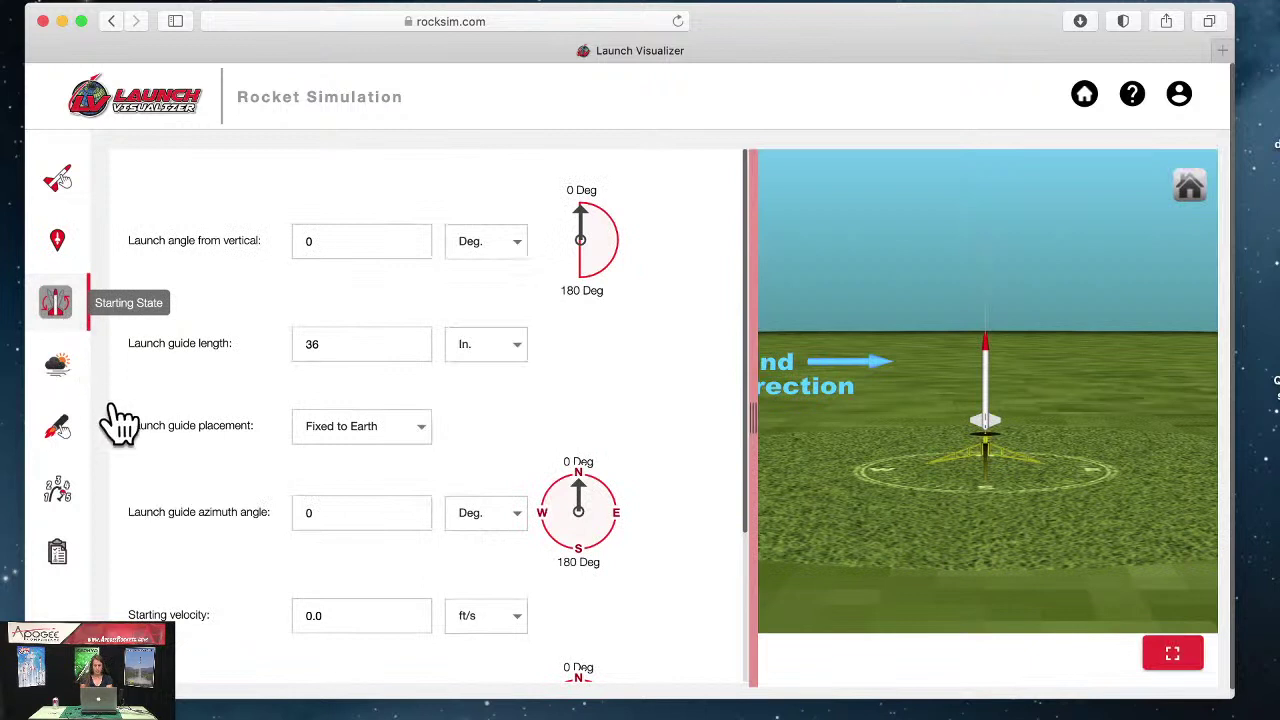
# Step: Review the rocket's recovery devices table
pyautogui.click(61, 502)
pyautogui.hscroll(5, 475, 380)
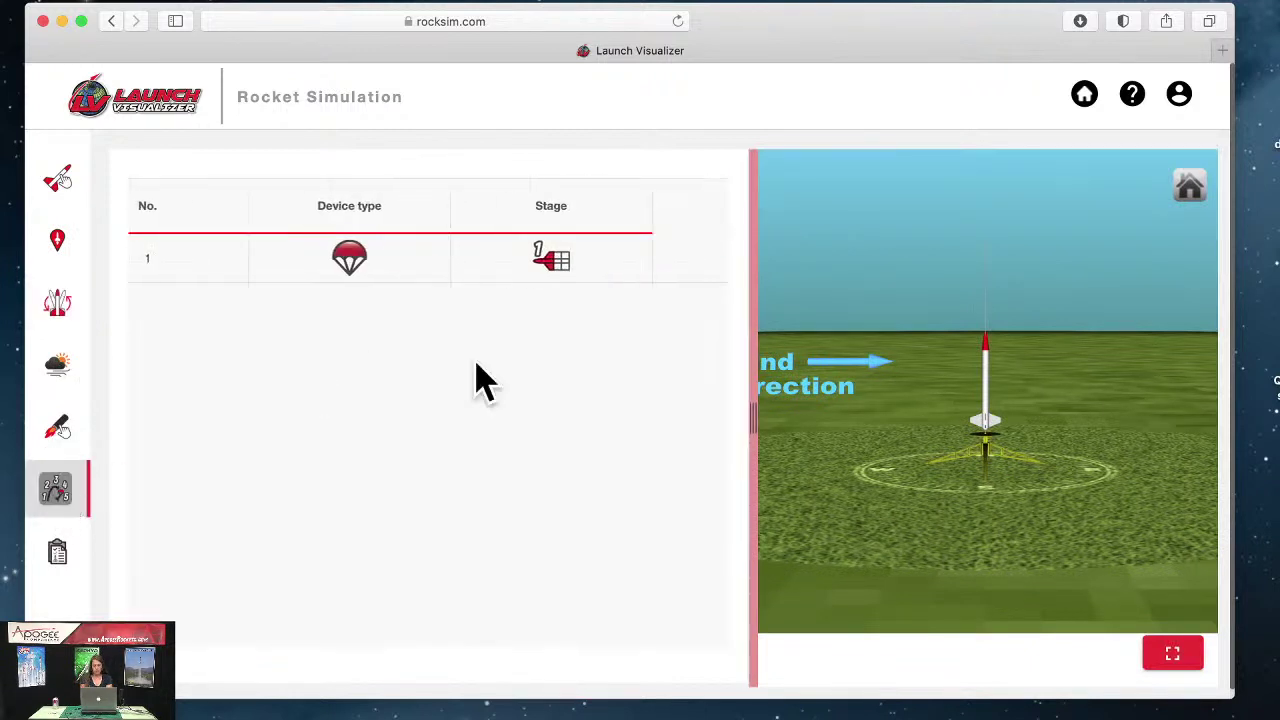
pyautogui.hscroll(2, 475, 380)
pyautogui.hscroll(-8, 475, 380)
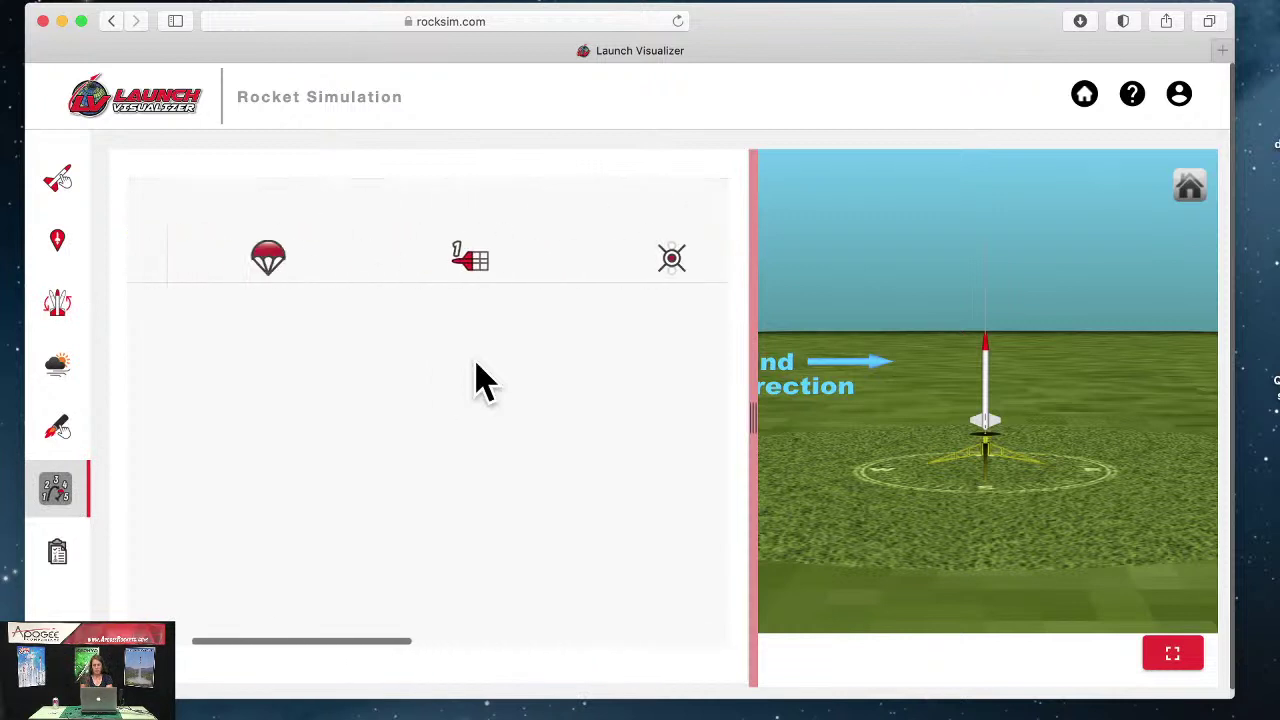
# Step: Show the results table of five runs, led by D10-7 at 693.78 ft
pyautogui.click(58, 560)
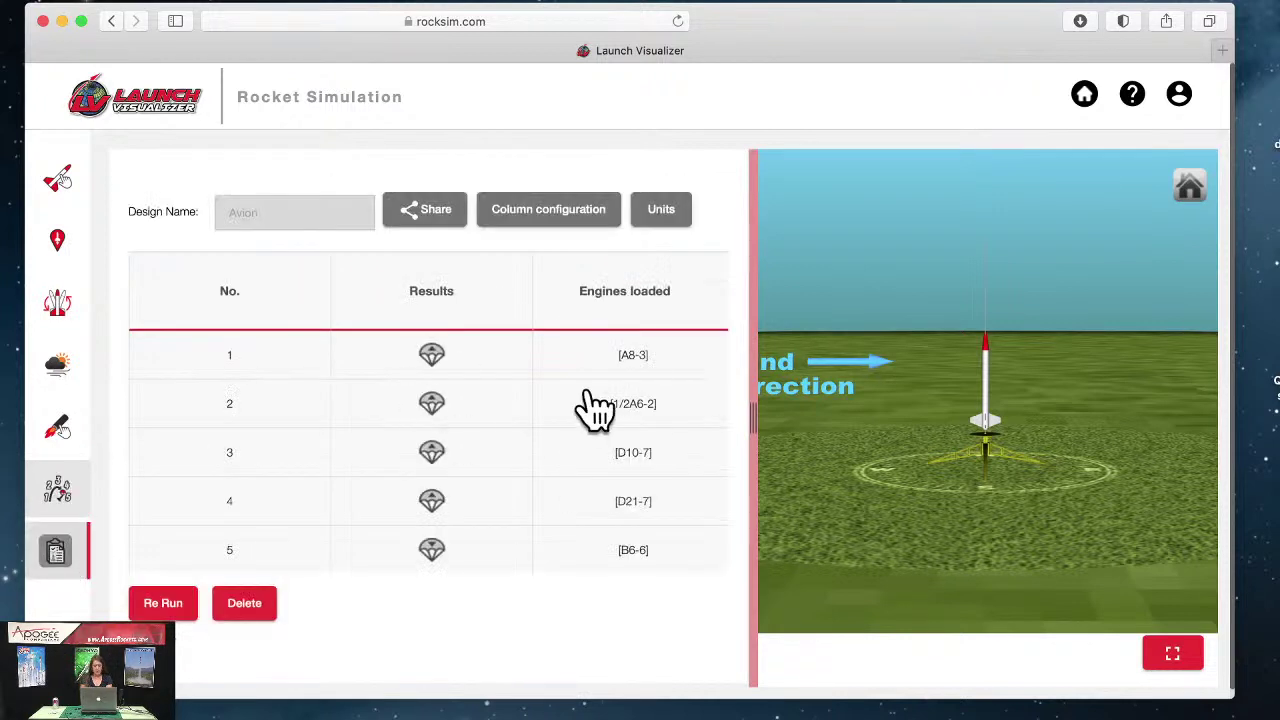
pyautogui.hscroll(6, 595, 412)
pyautogui.hscroll(-6, 596, 418)
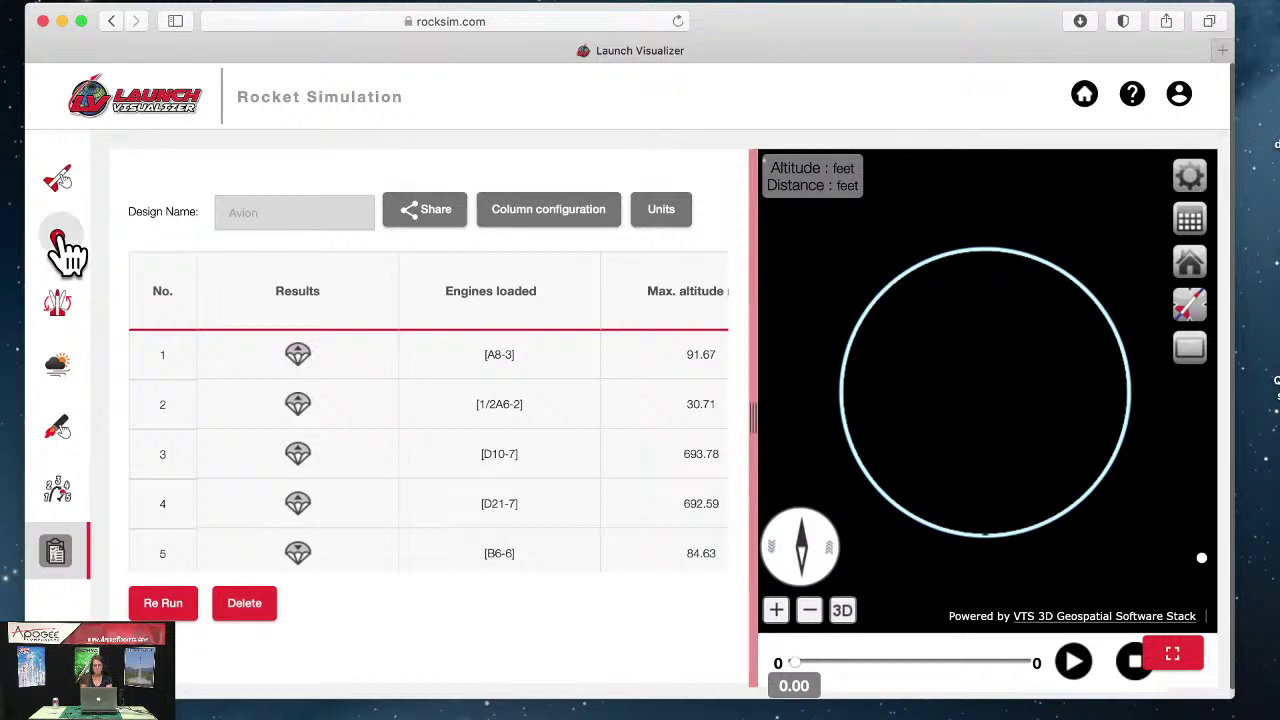
# Step: Return to the launch site page showing S.C.O.R.E. at 5394.9283 ft altitude
pyautogui.click(58, 238)
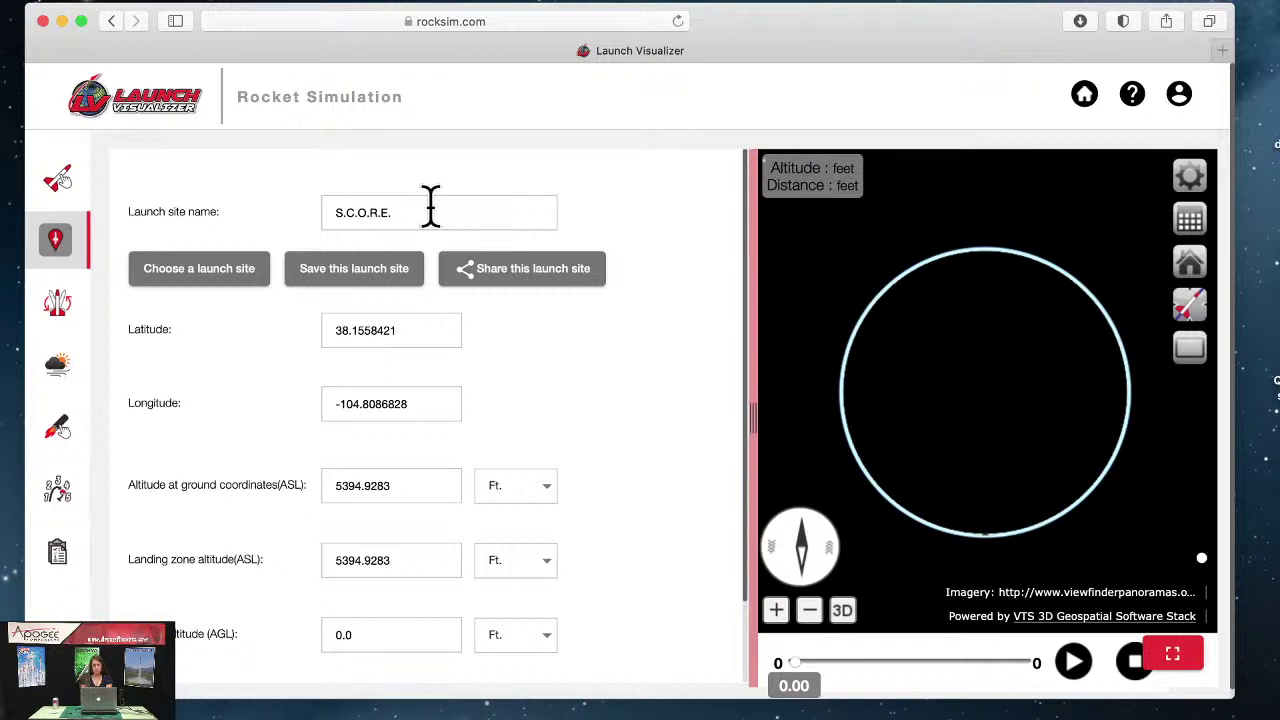
# Step: Pick Arliss #801 from the public launch site list
pyautogui.click(190, 288)
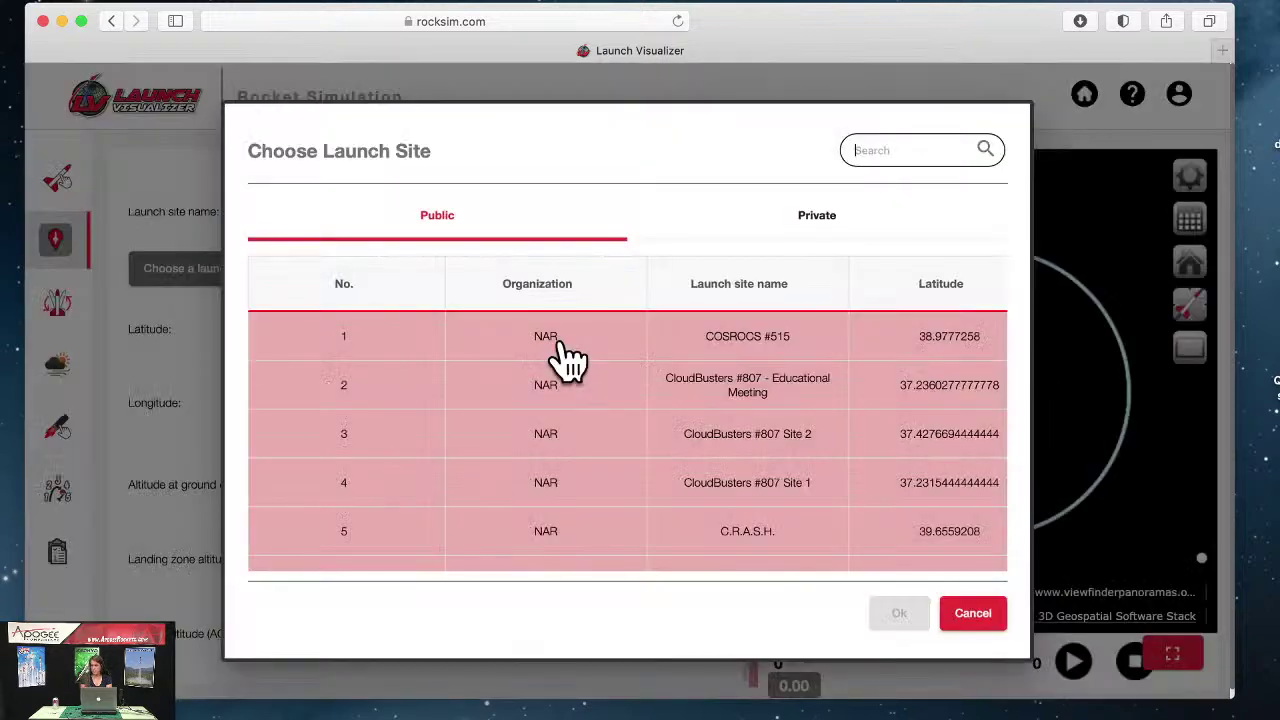
pyautogui.scroll(-14, 566, 432)
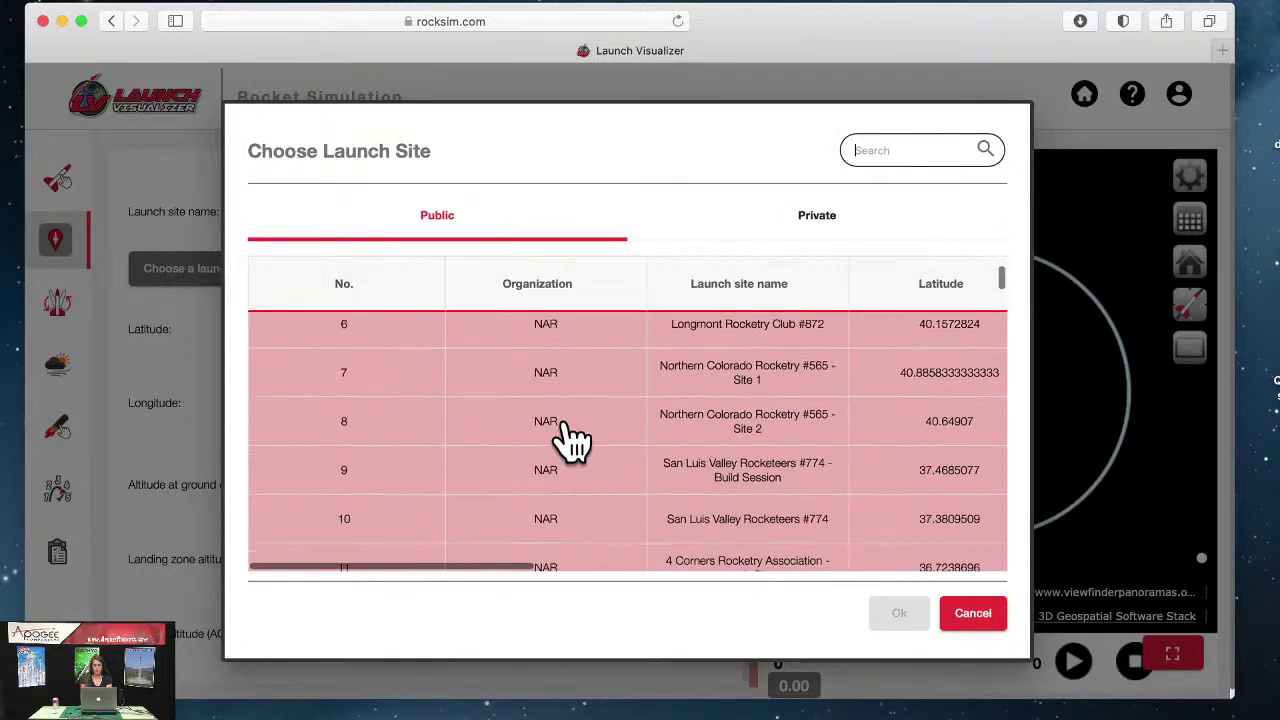
pyautogui.scroll(-10, 571, 440)
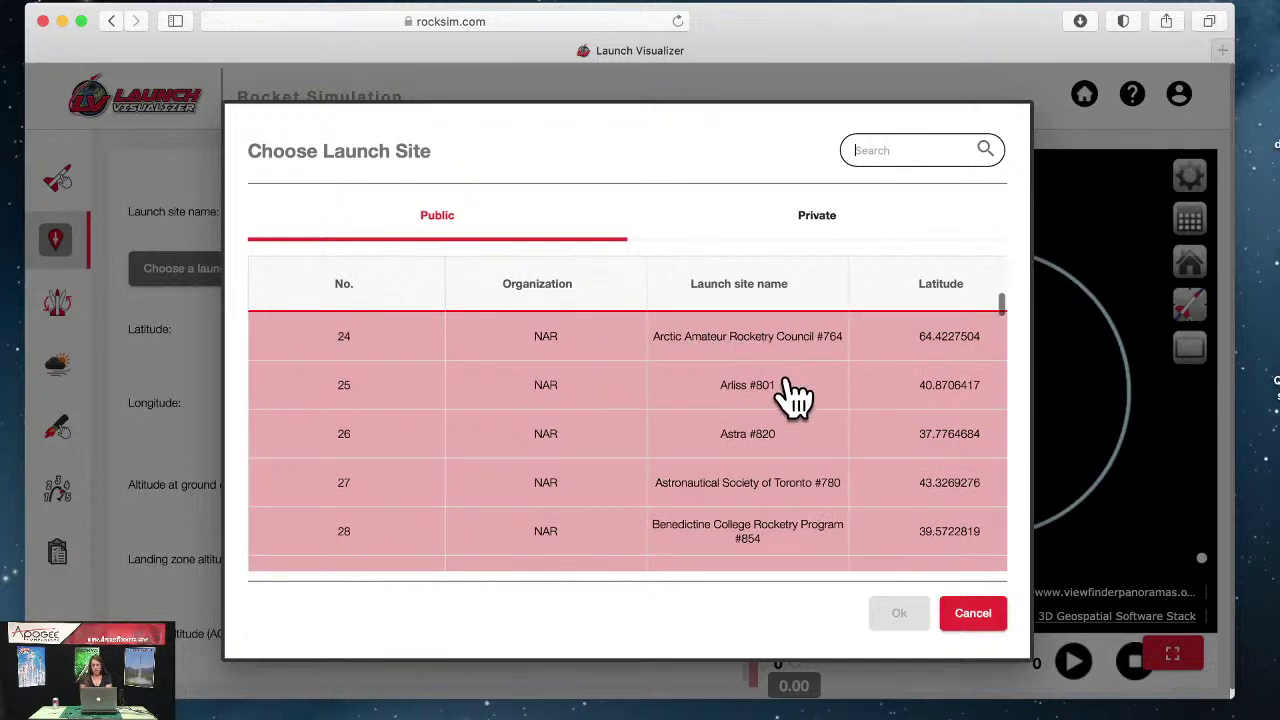
pyautogui.moveTo(790, 386); pyautogui.dragTo(583, 403)
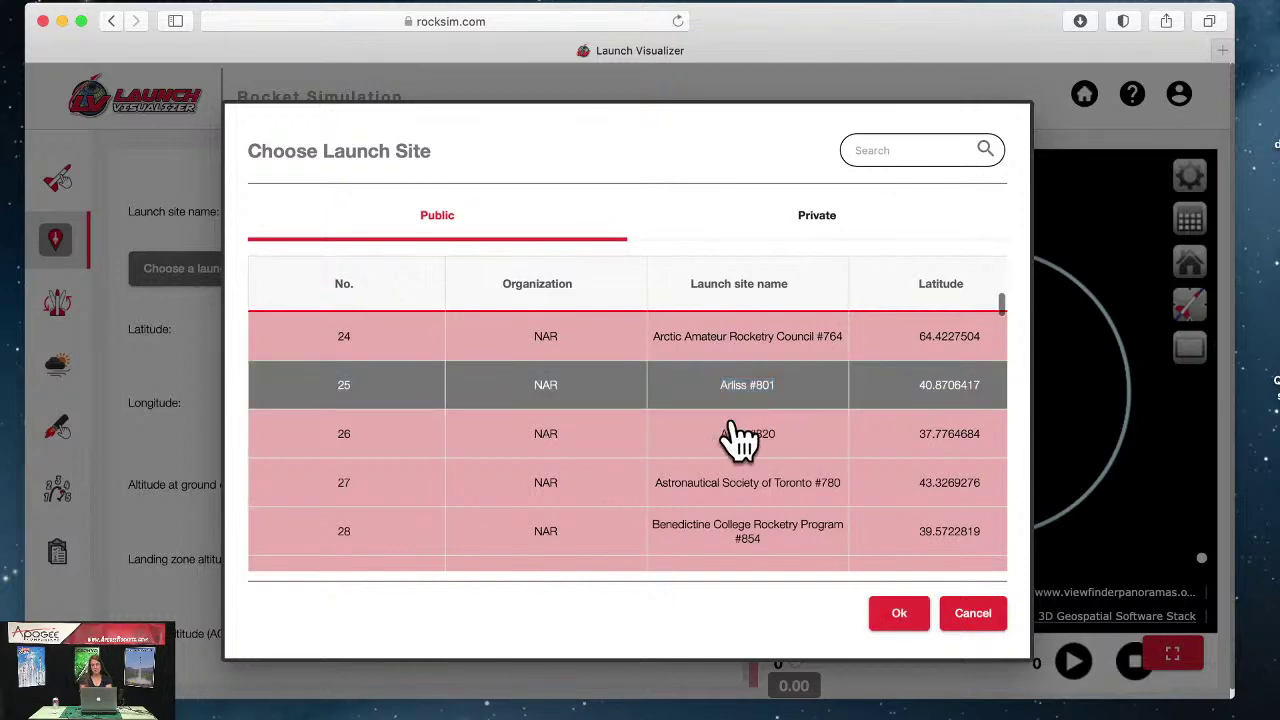
# Step: Review Arliss #801's details: latitude 40.8706417, longitude -119.1069548
pyautogui.hscroll(5, 800, 480)
pyautogui.hscroll(6, 812, 490)
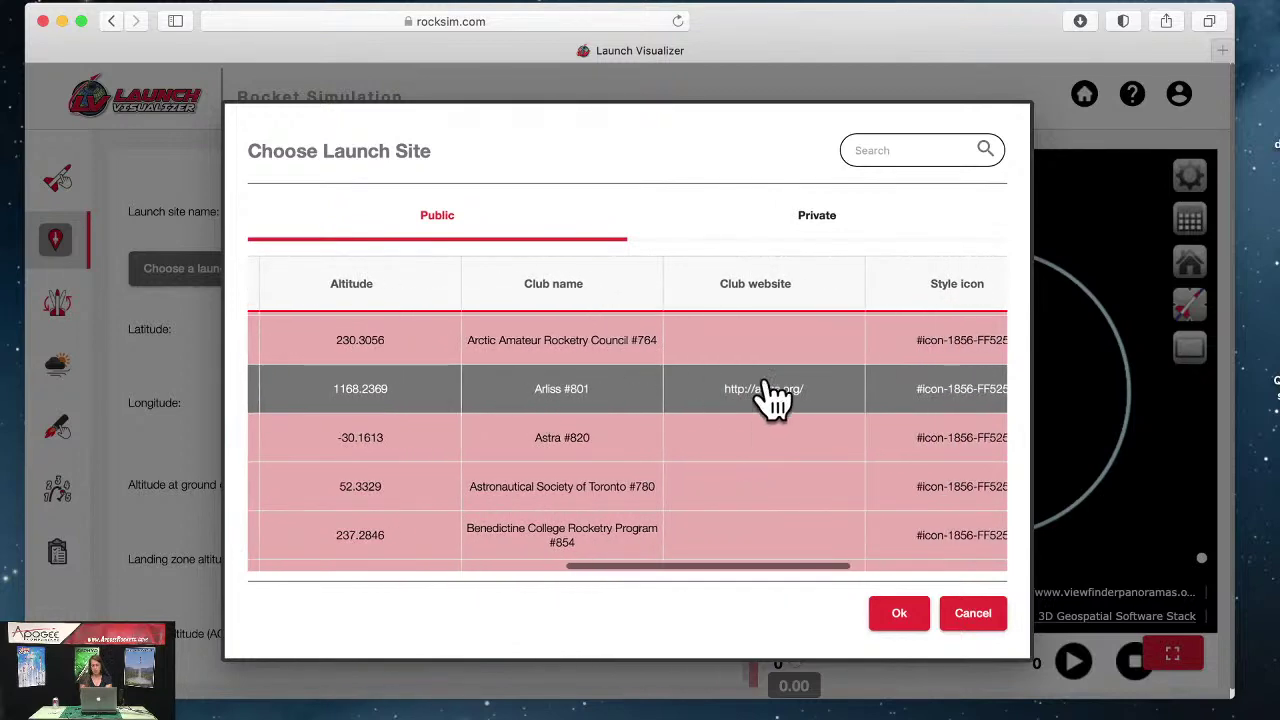
pyautogui.hscroll(3, 768, 394)
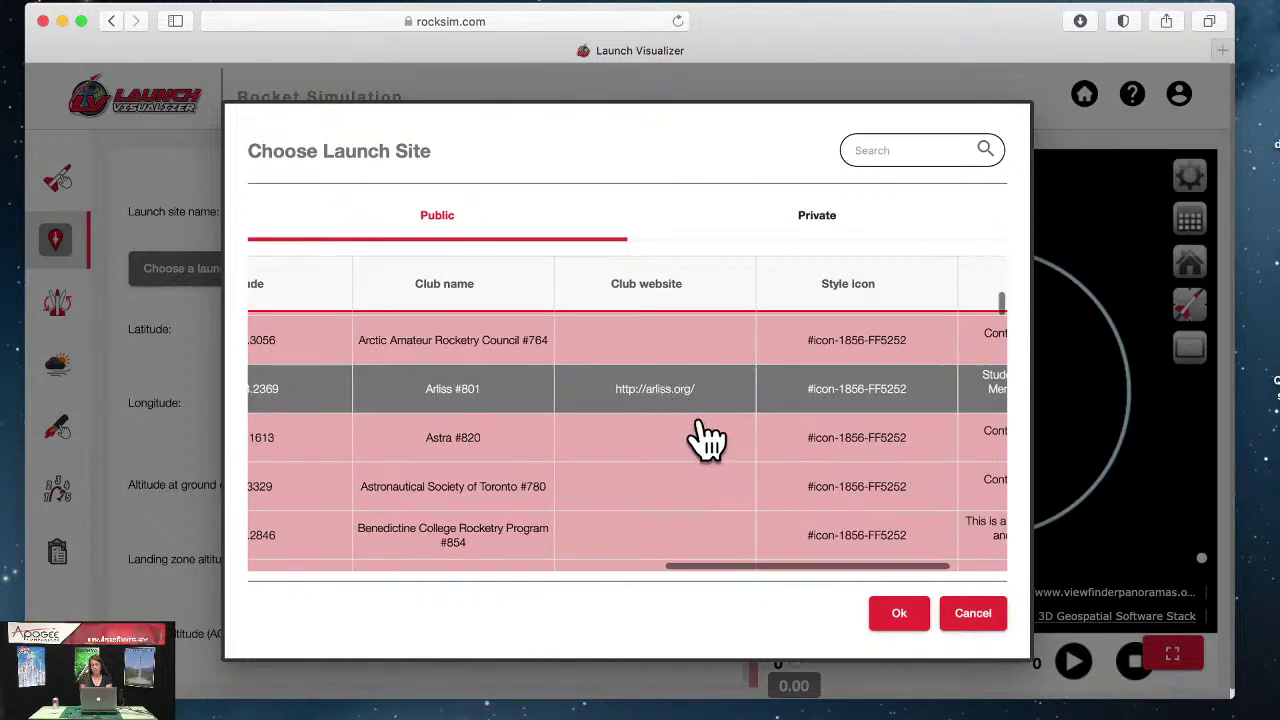
pyautogui.hscroll(3, 666, 392)
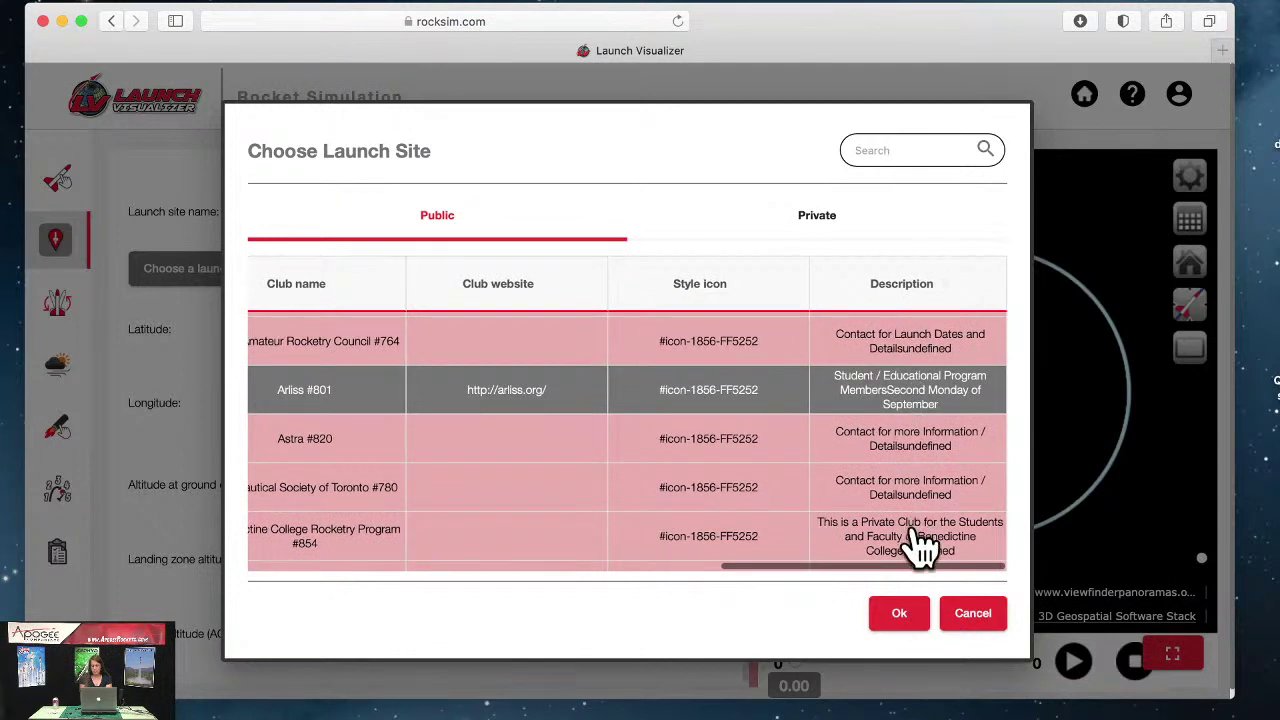
pyautogui.hscroll(-1, 657, 534)
pyautogui.hscroll(-10, 657, 534)
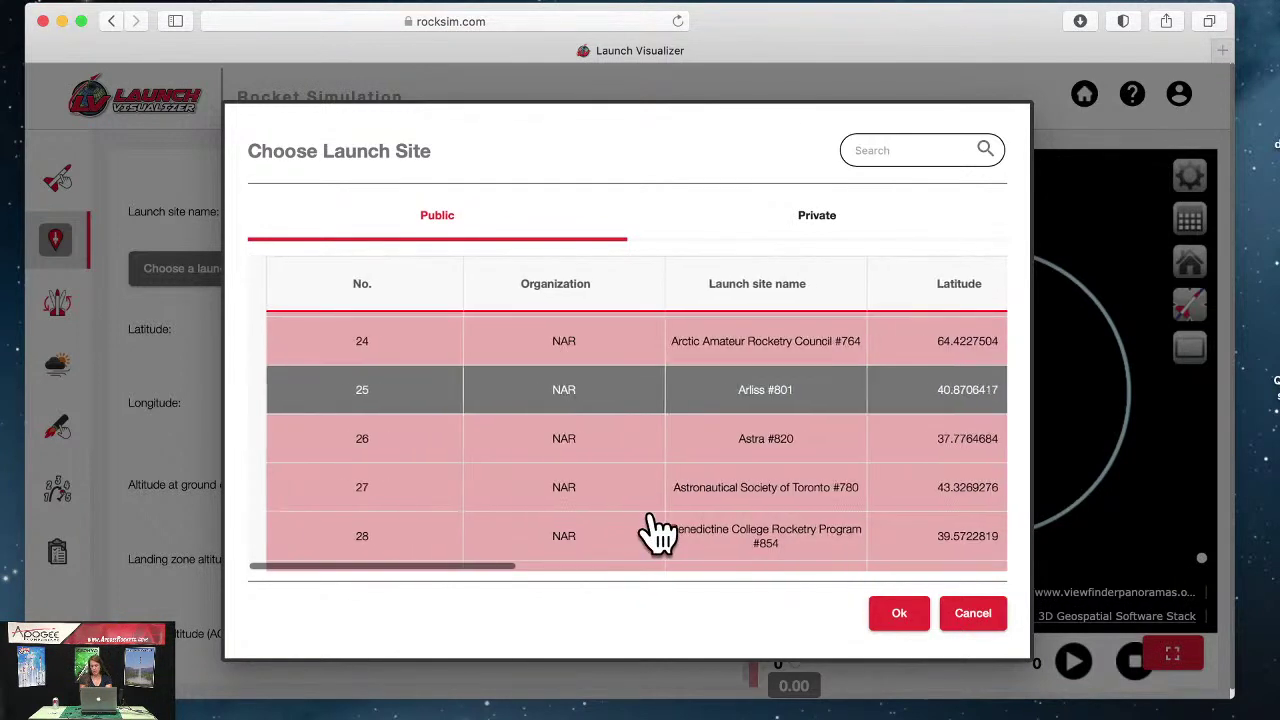
pyautogui.hscroll(10, 657, 534)
pyautogui.hscroll(-5, 657, 534)
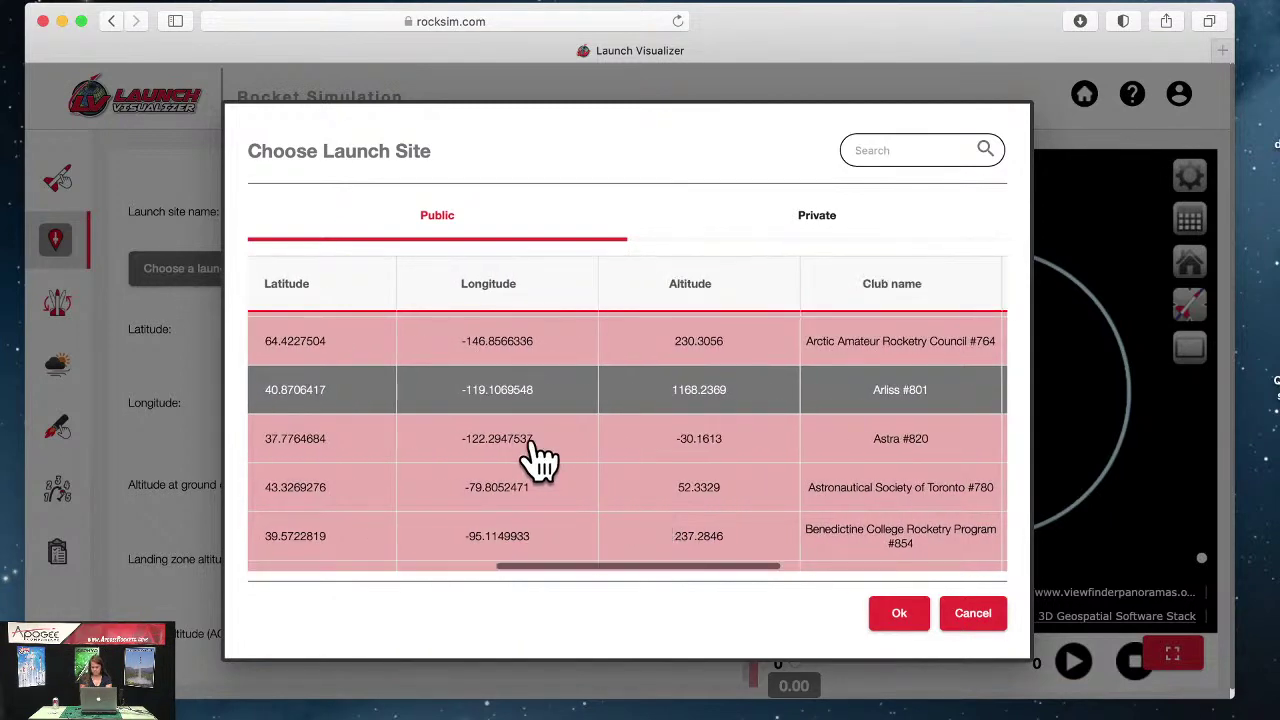
pyautogui.hscroll(-5, 540, 458)
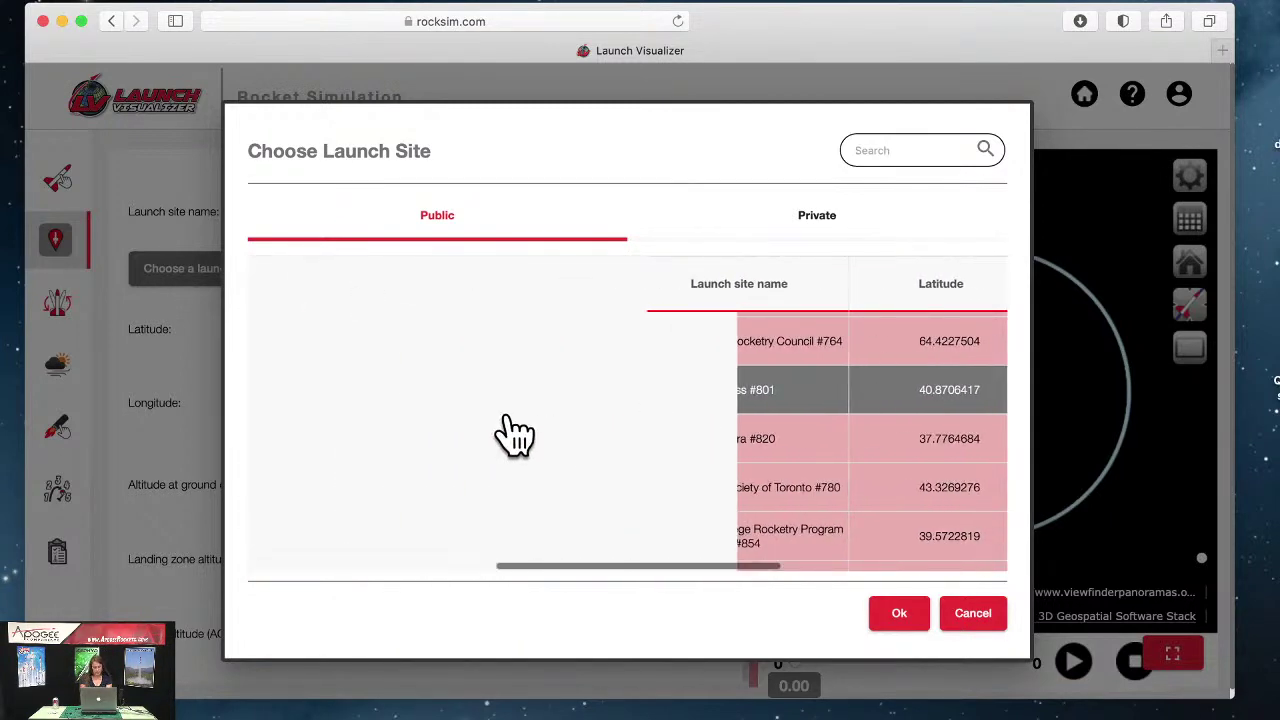
pyautogui.hscroll(-3, 515, 433)
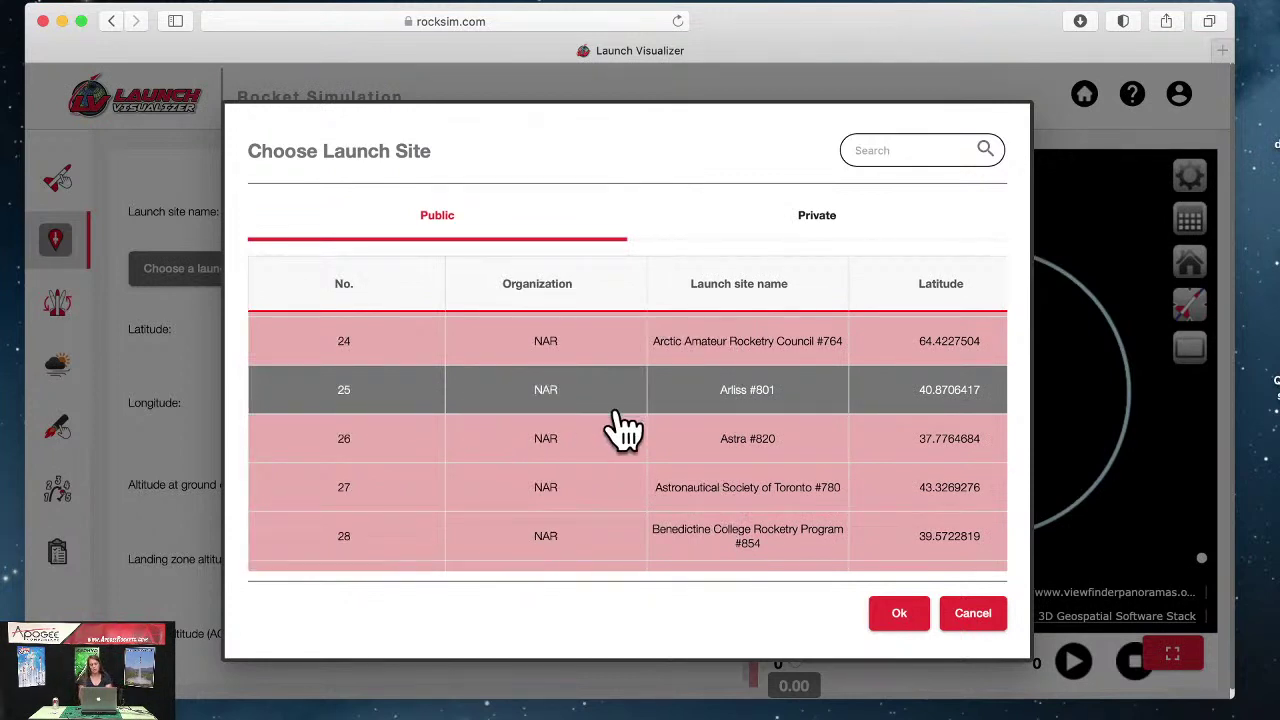
# Step: Confirm Arliss #801 as the launch site and zoom its map out
pyautogui.click(900, 620)
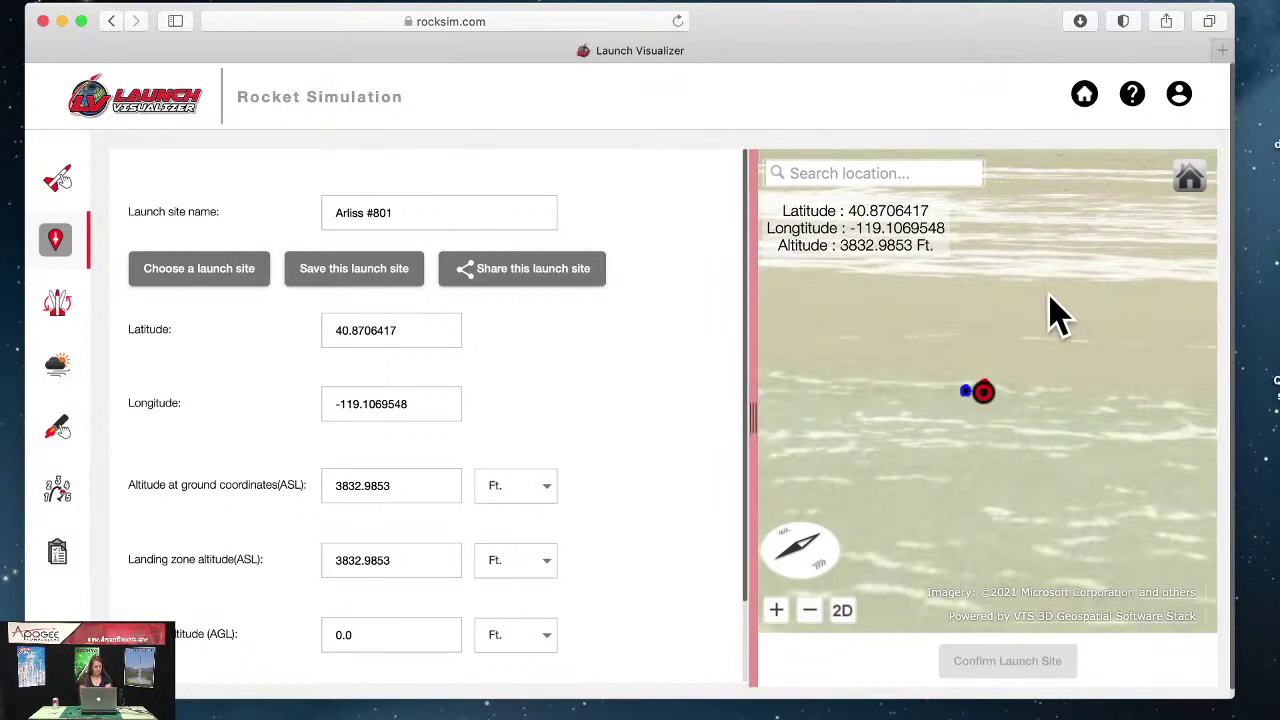
pyautogui.click(810, 610)
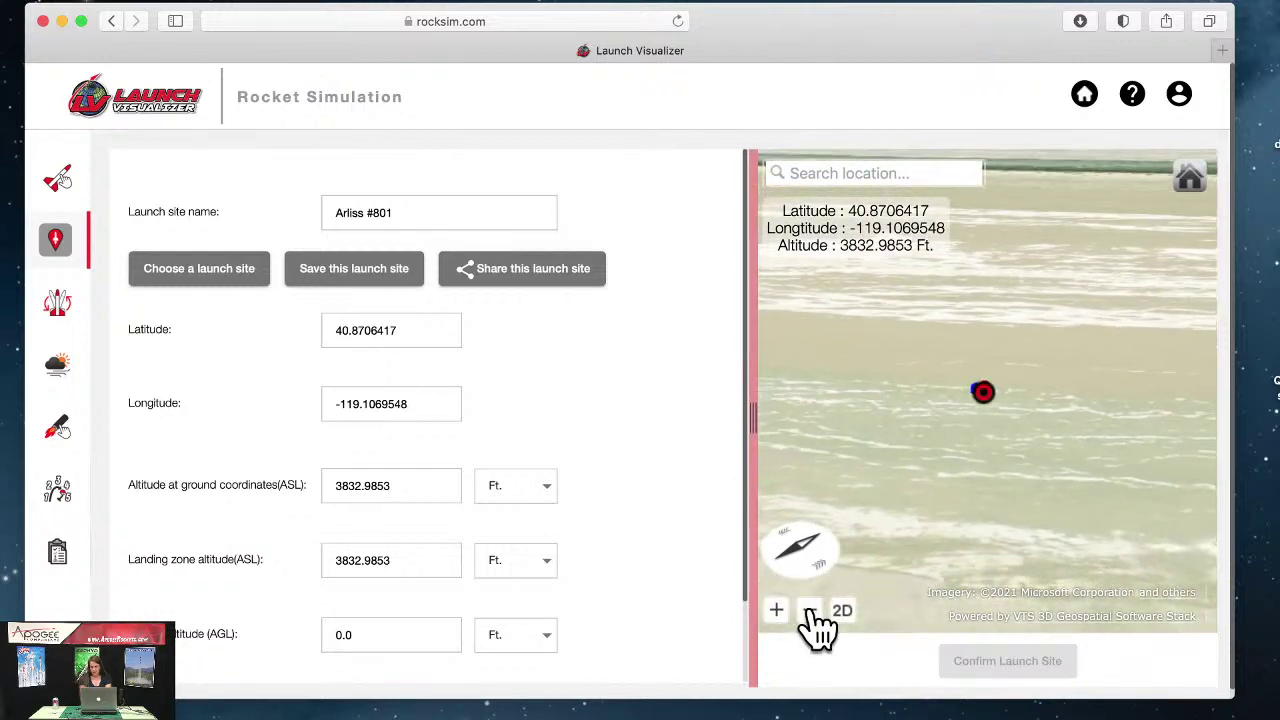
# Step: Pan the Arliss #801 3D map to show a different stretch of terrain
pyautogui.moveTo(1071, 557); pyautogui.dragTo(885, 533)
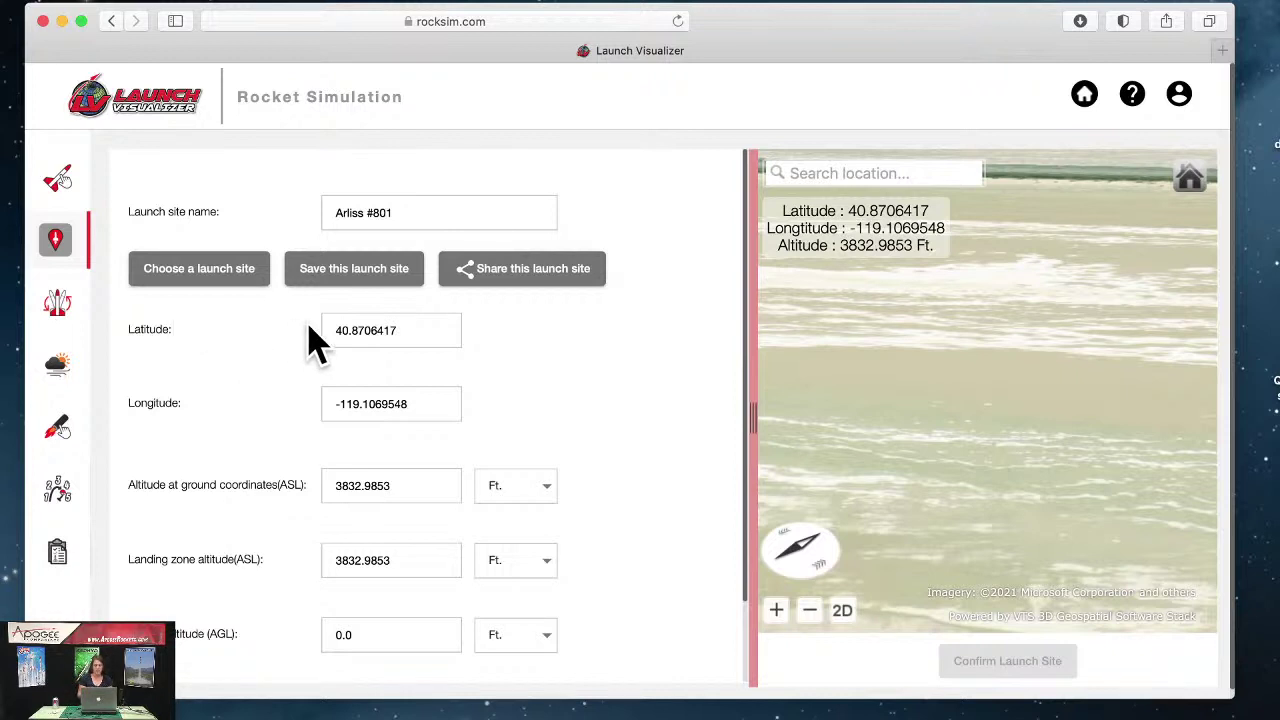
# Step: Open a new Safari tab and start a search for 'gps coo' on its Start Page
pyautogui.click(1222, 50)
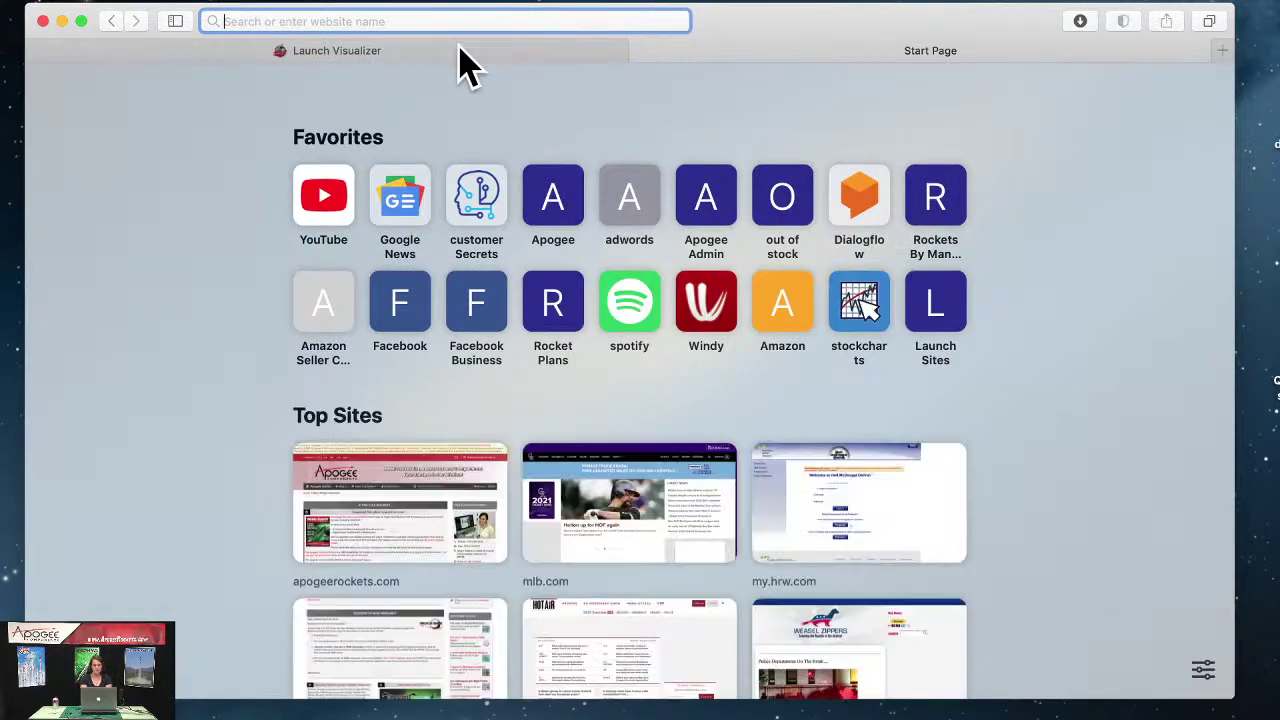
pyautogui.click(449, 50)
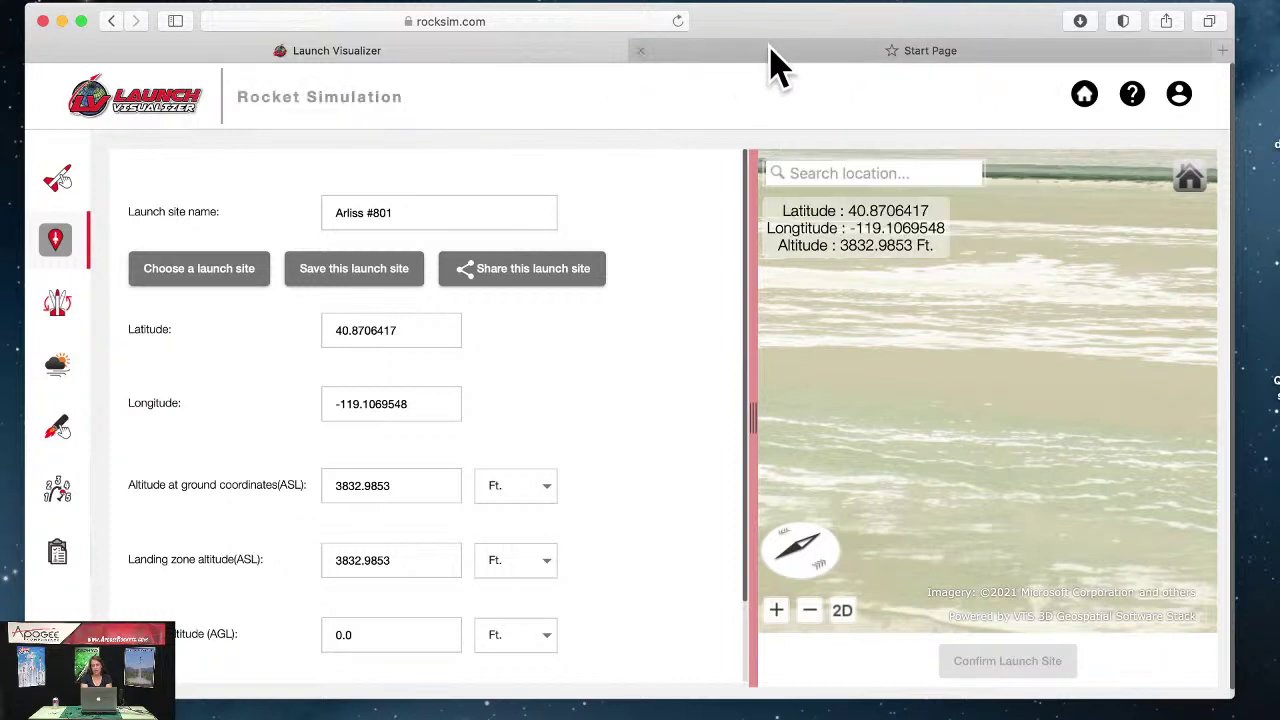
pyautogui.moveTo(771, 48)
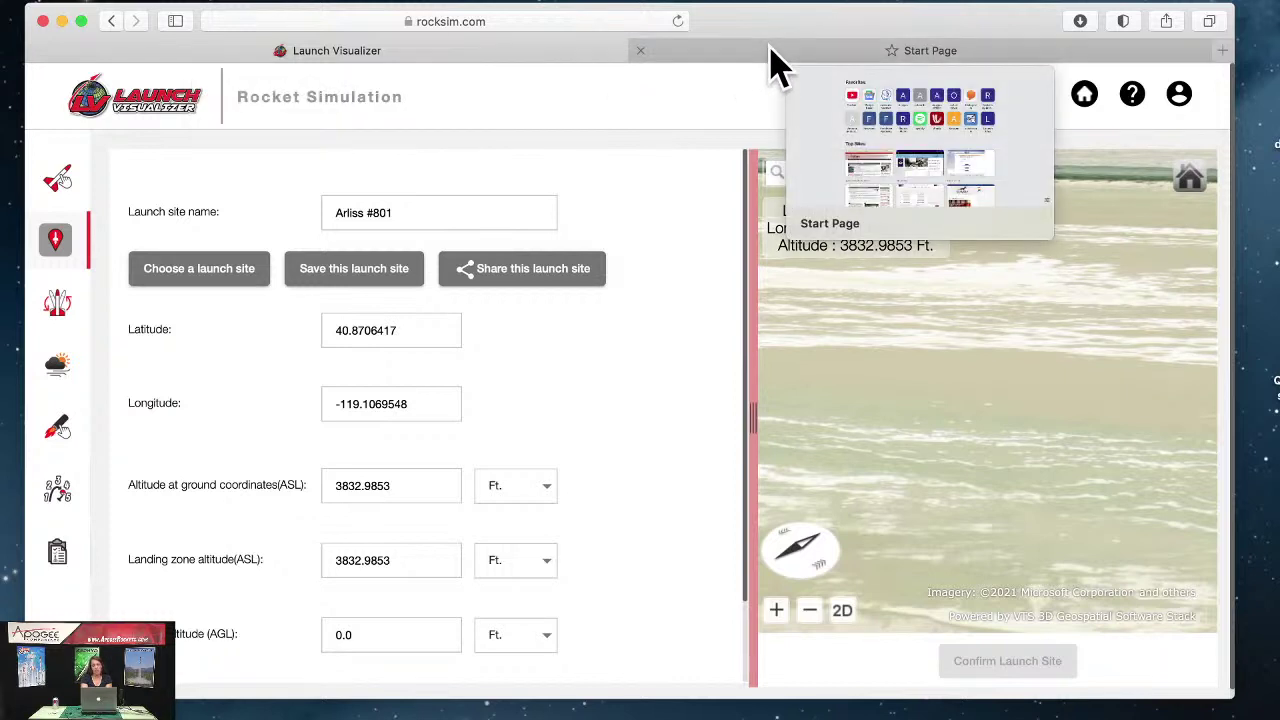
pyautogui.click(771, 48)
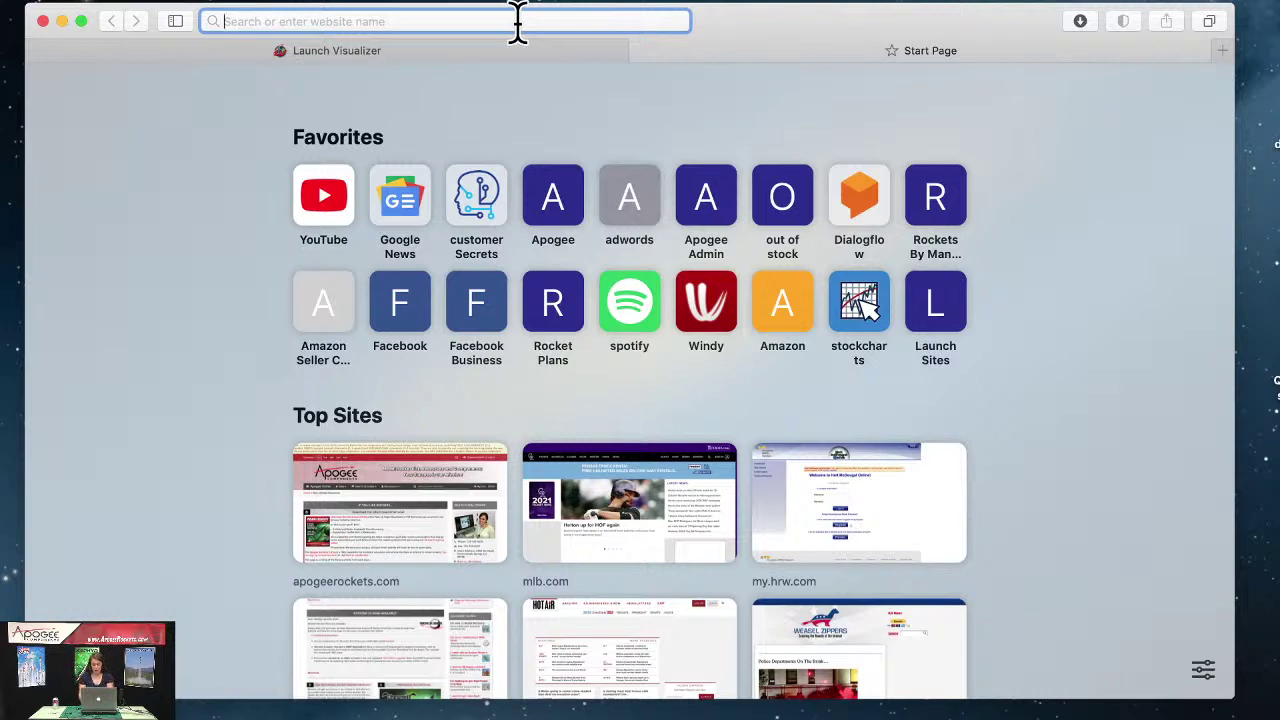
pyautogui.write('gps')
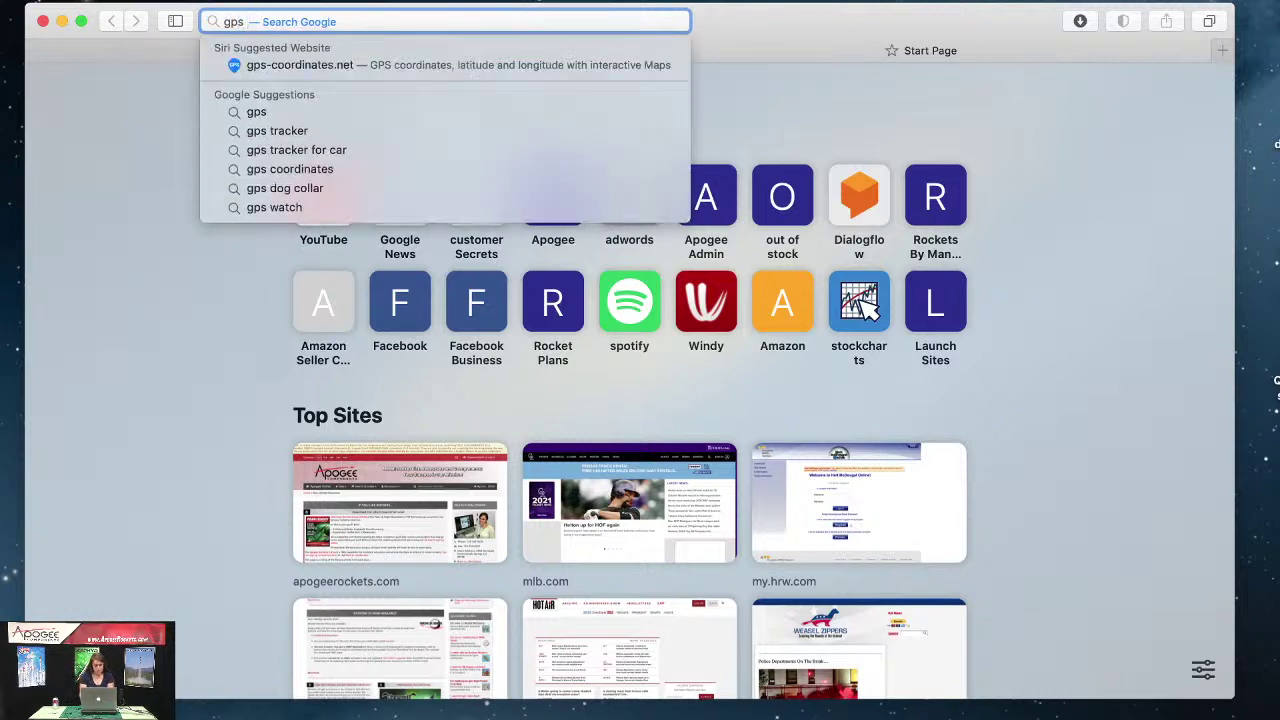
pyautogui.write(' coordinates')
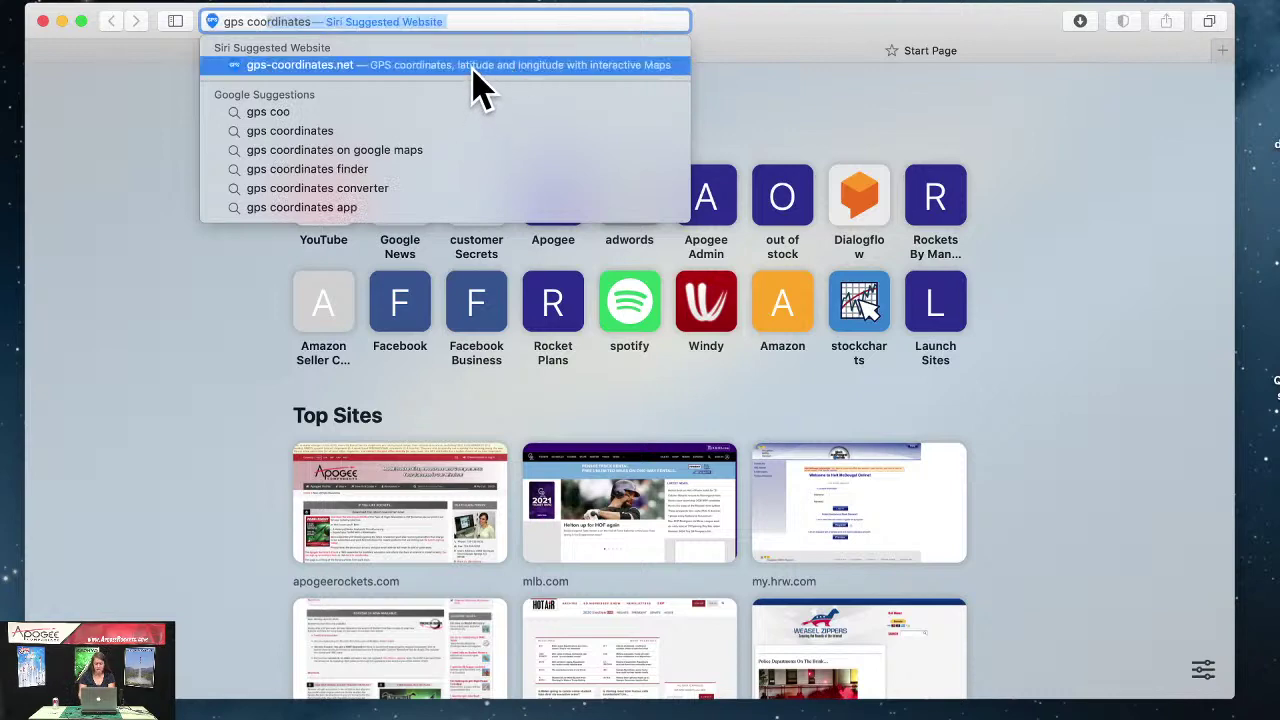
# Step: Open gps-coordinates.net and scroll down to its Address field
pyautogui.click(473, 68)
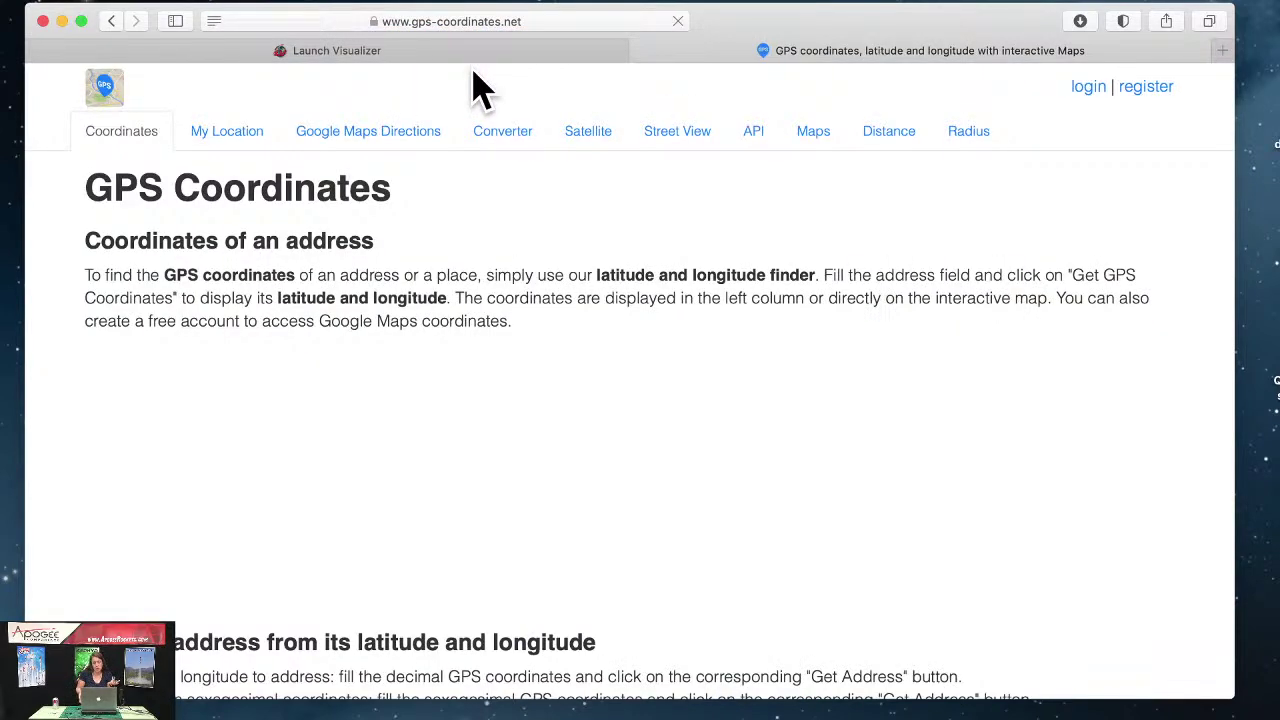
pyautogui.scroll(-1, 700, 243)
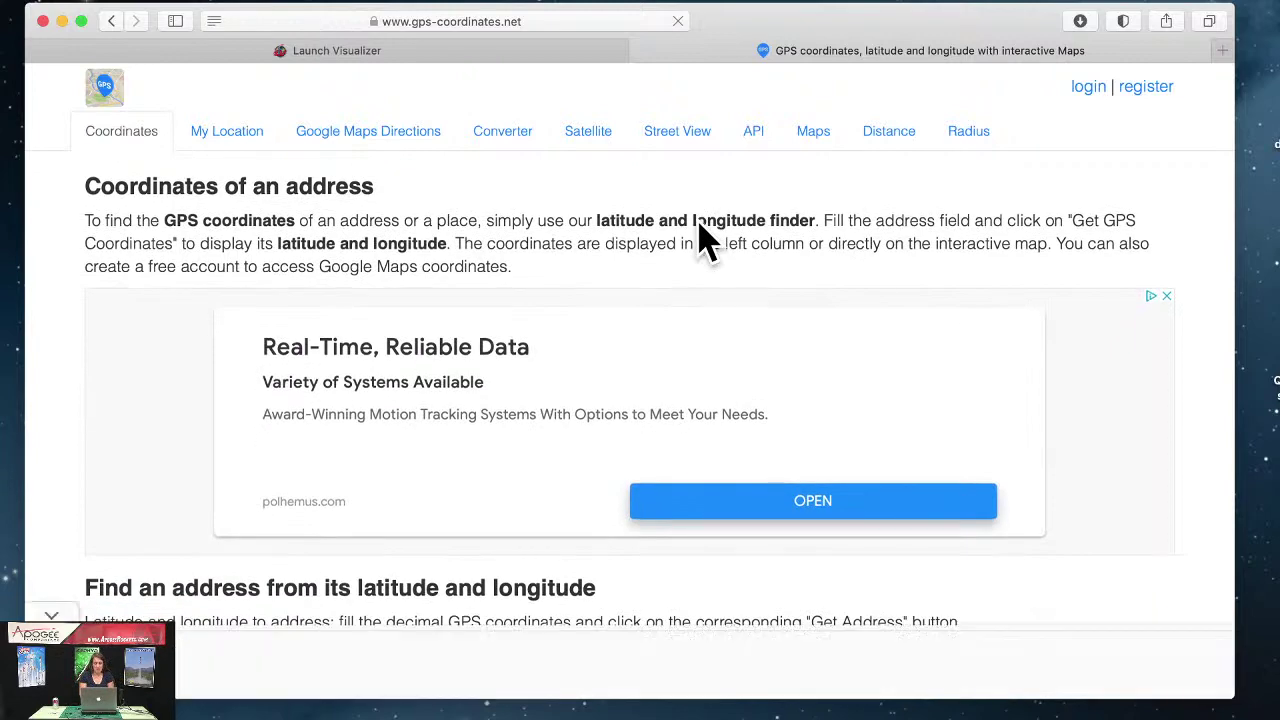
pyautogui.scroll(-3, 705, 243)
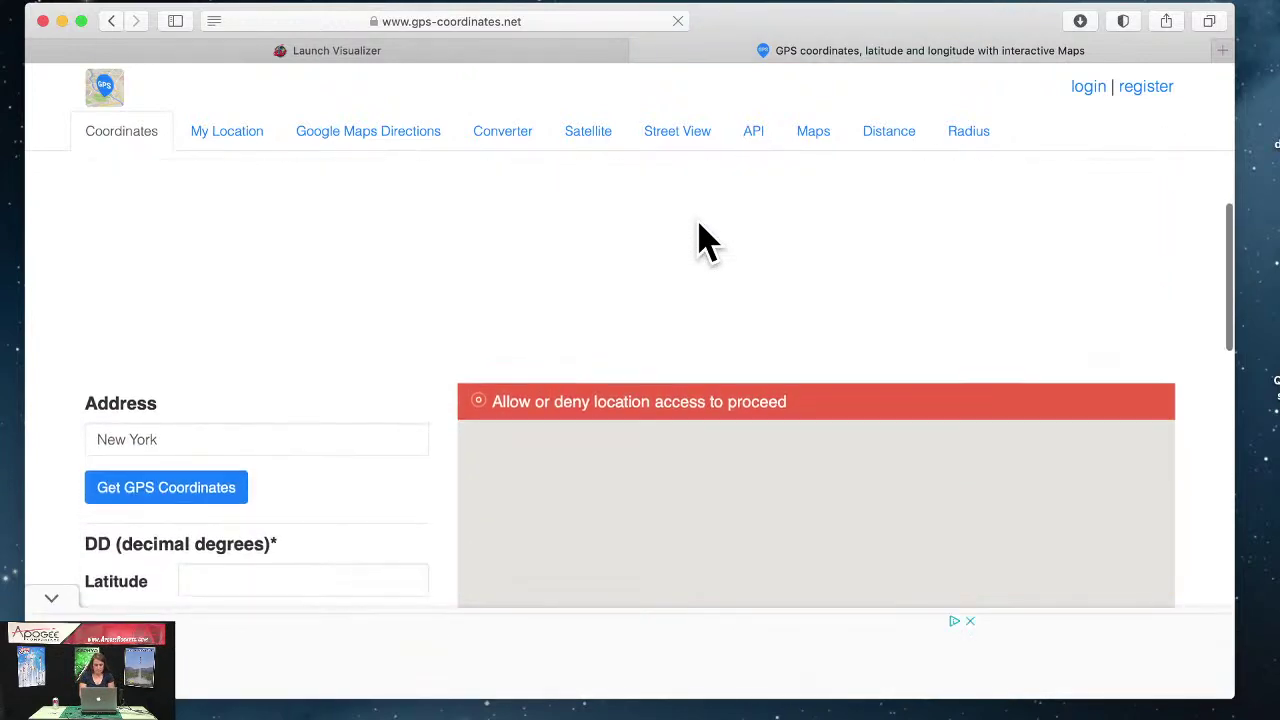
pyautogui.scroll(-3, 700, 228)
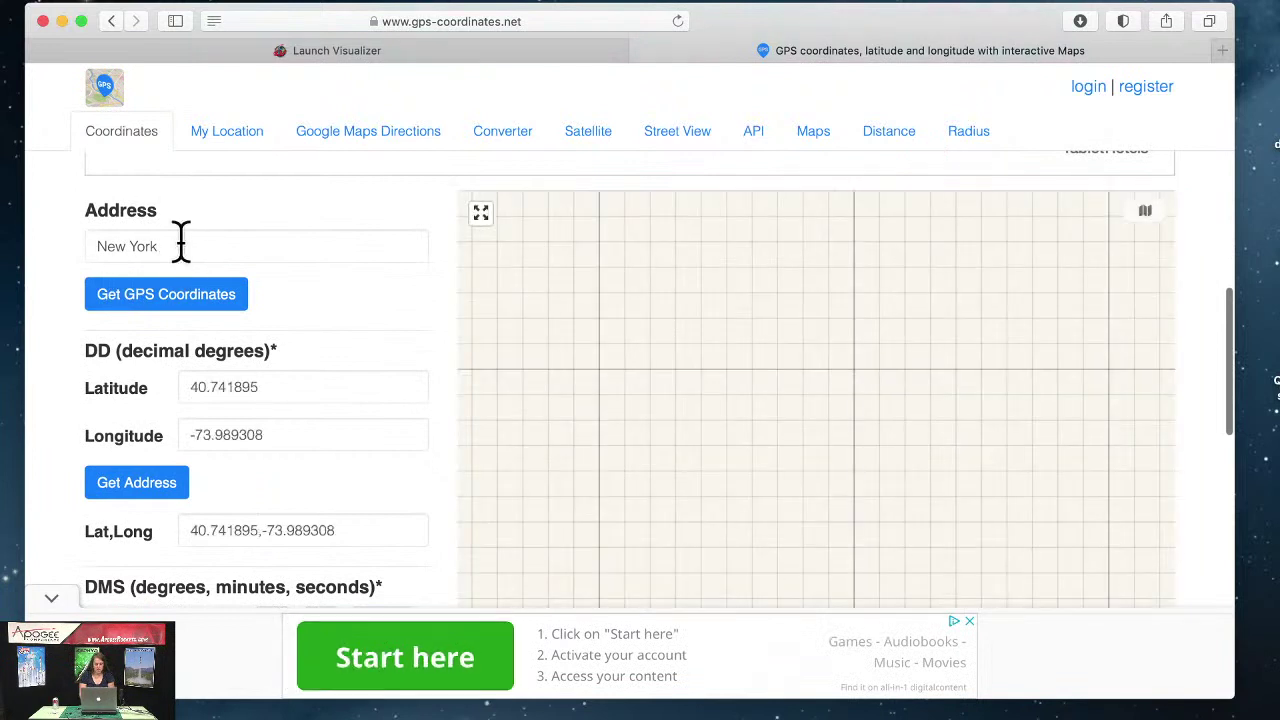
# Step: Replace New York with a street address and get its coordinates (40.012943, -105.129494)
pyautogui.tripleClick(181, 241)
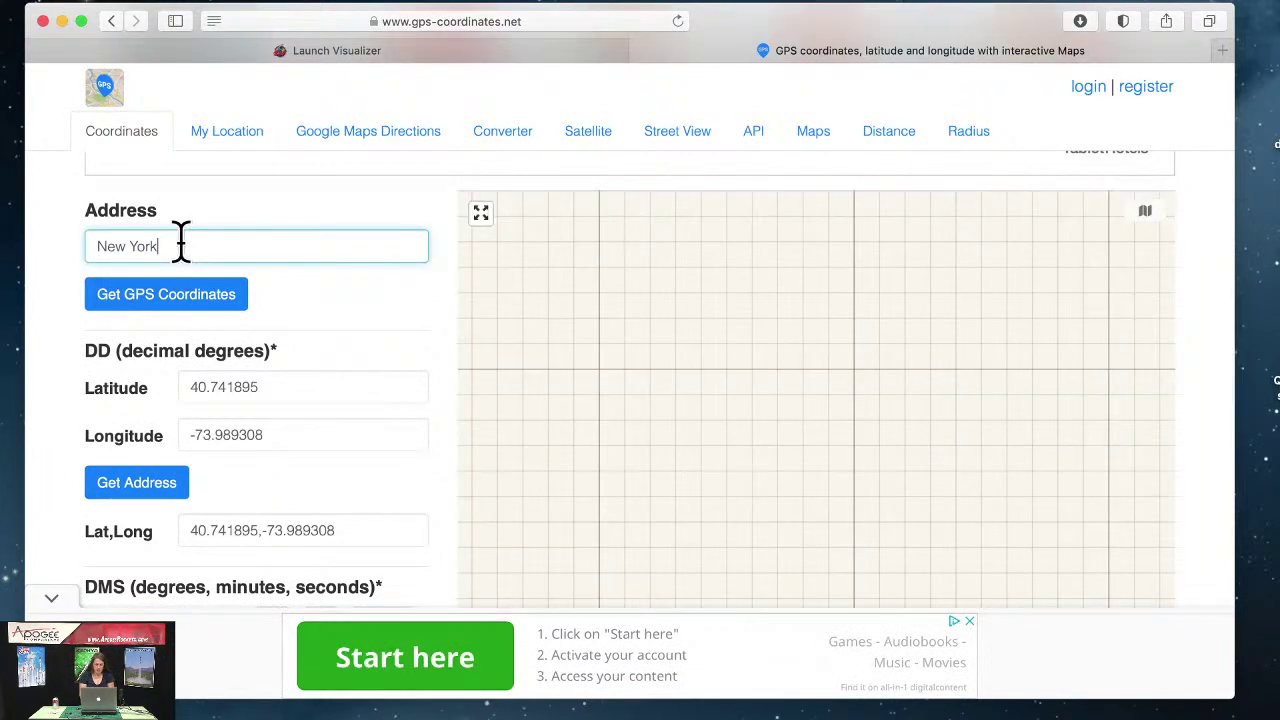
pyautogui.hotkey('alt', 'shift', 'Left')
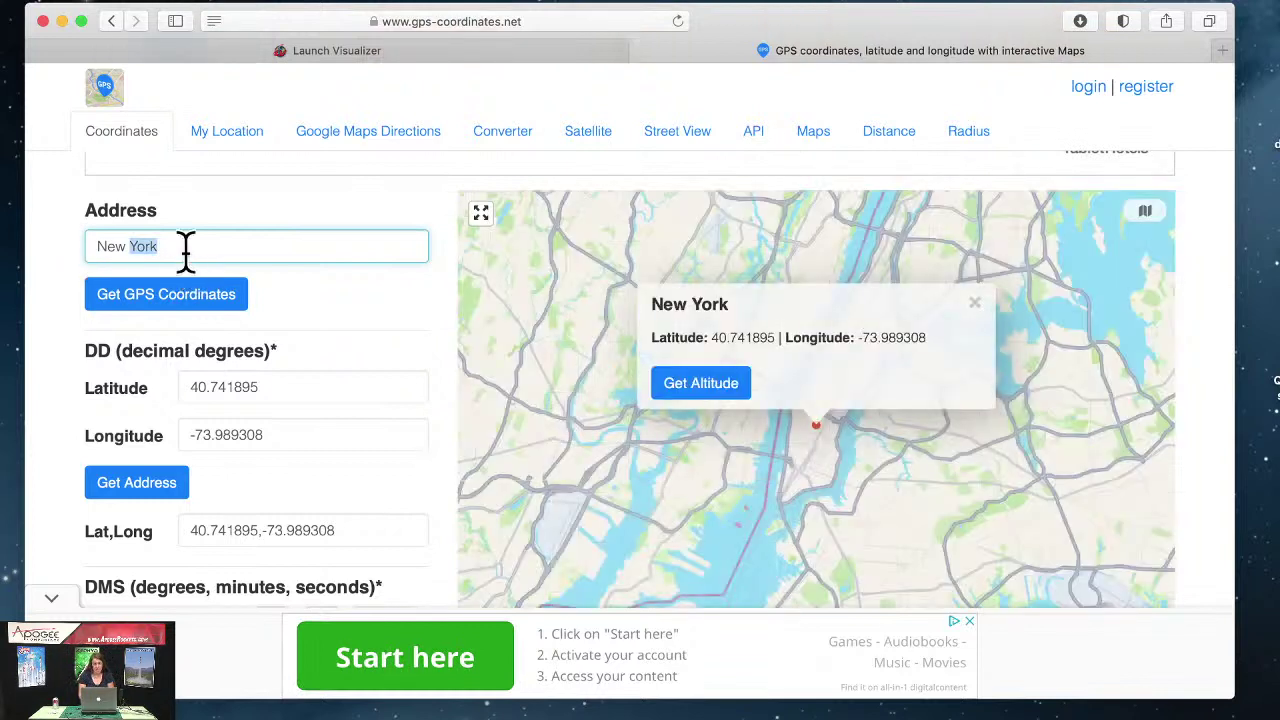
pyautogui.moveTo(177, 251); pyautogui.dragTo(43, 246)
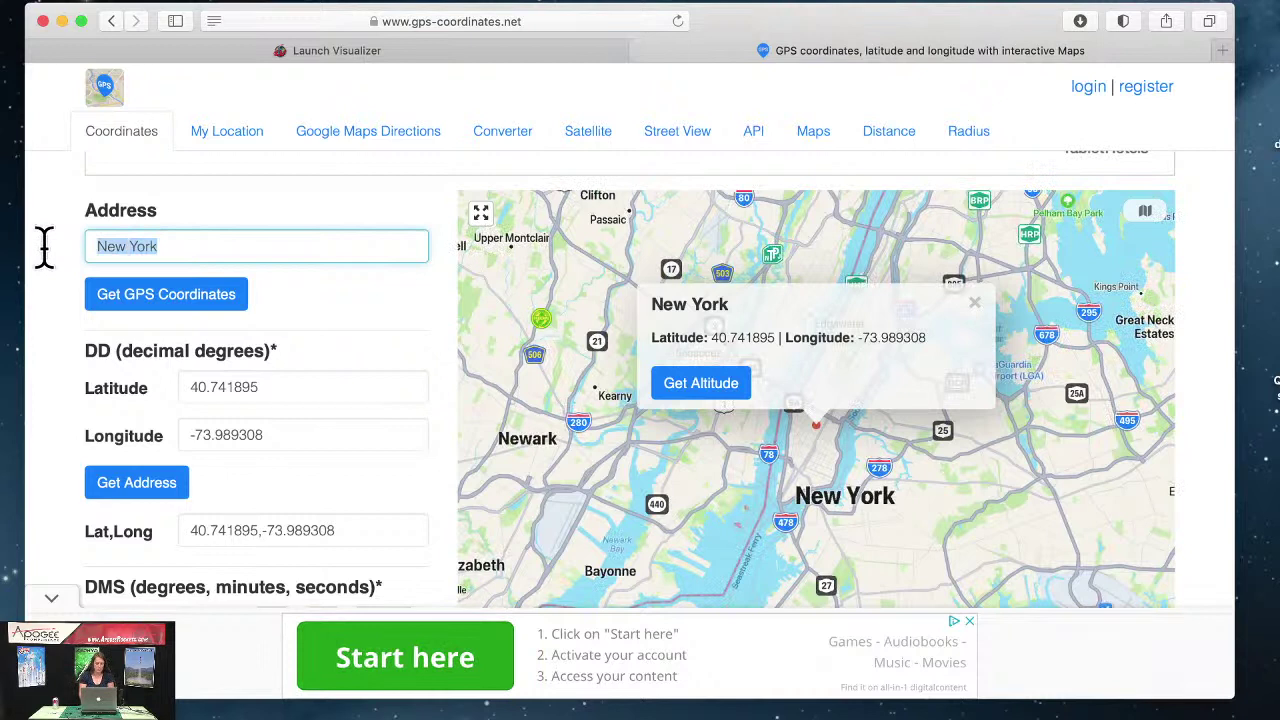
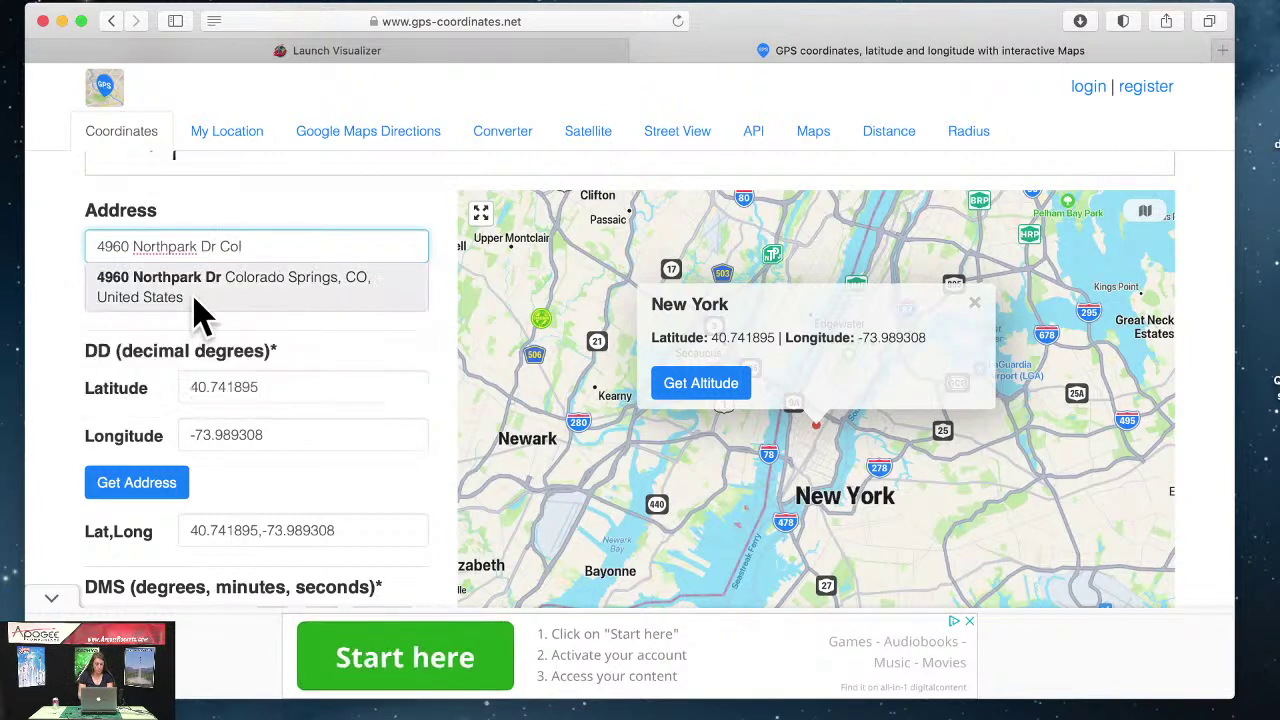
pyautogui.click(197, 308)
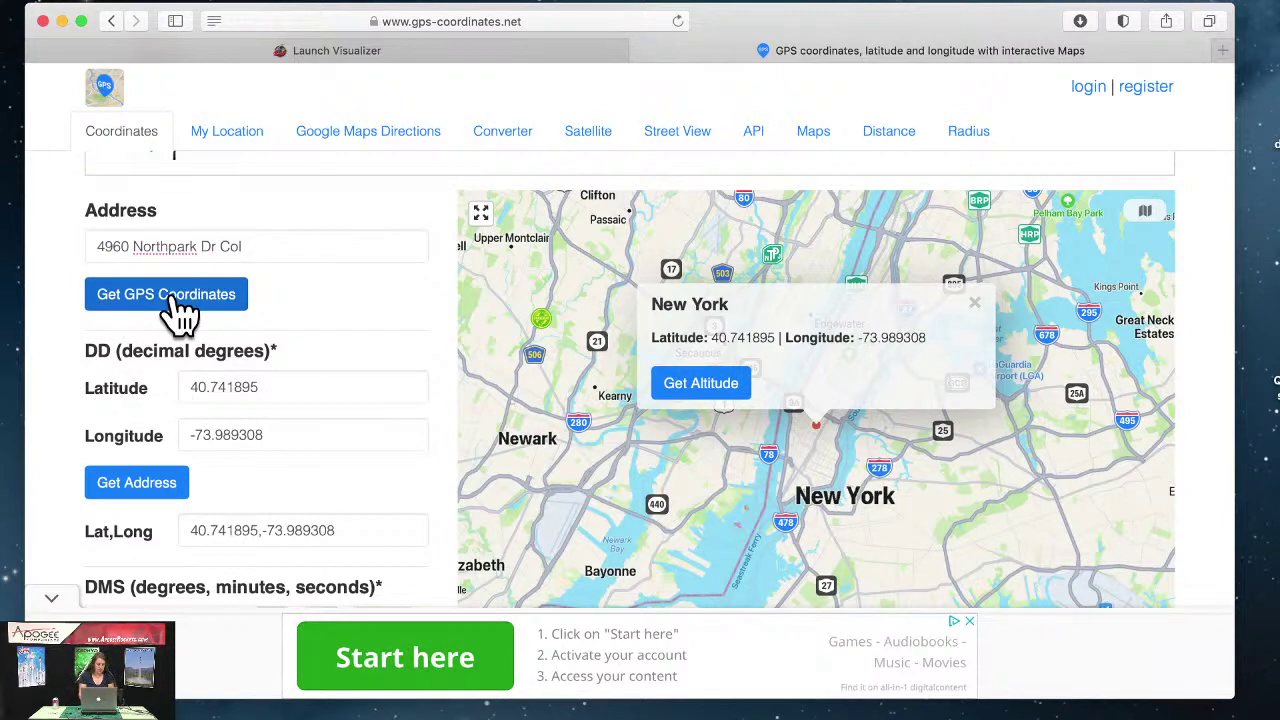
pyautogui.click(170, 300)
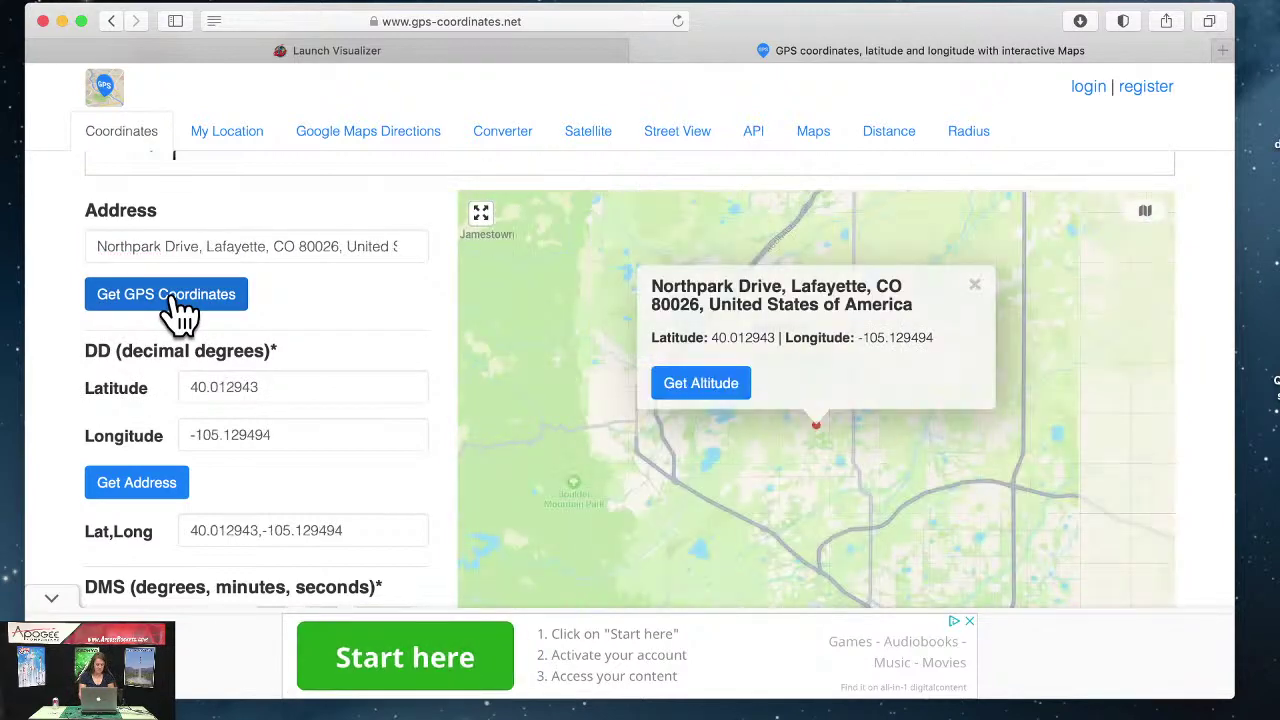
pyautogui.tripleClick(224, 243)
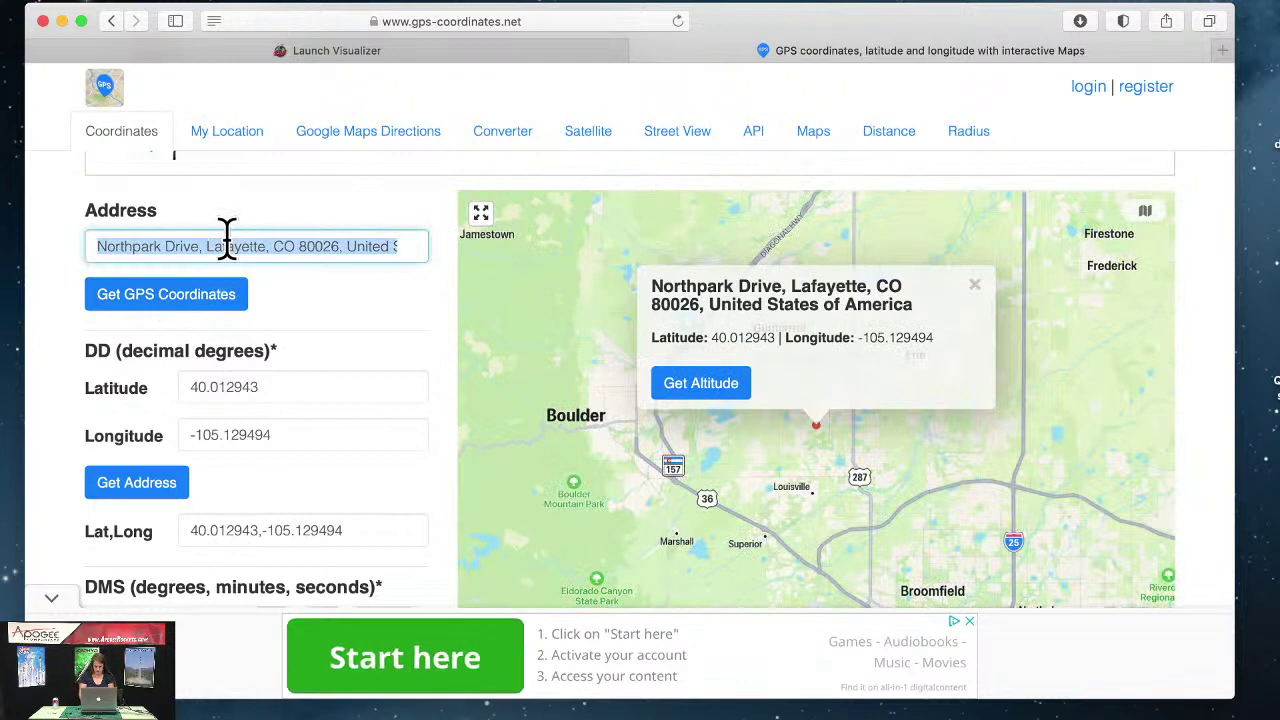
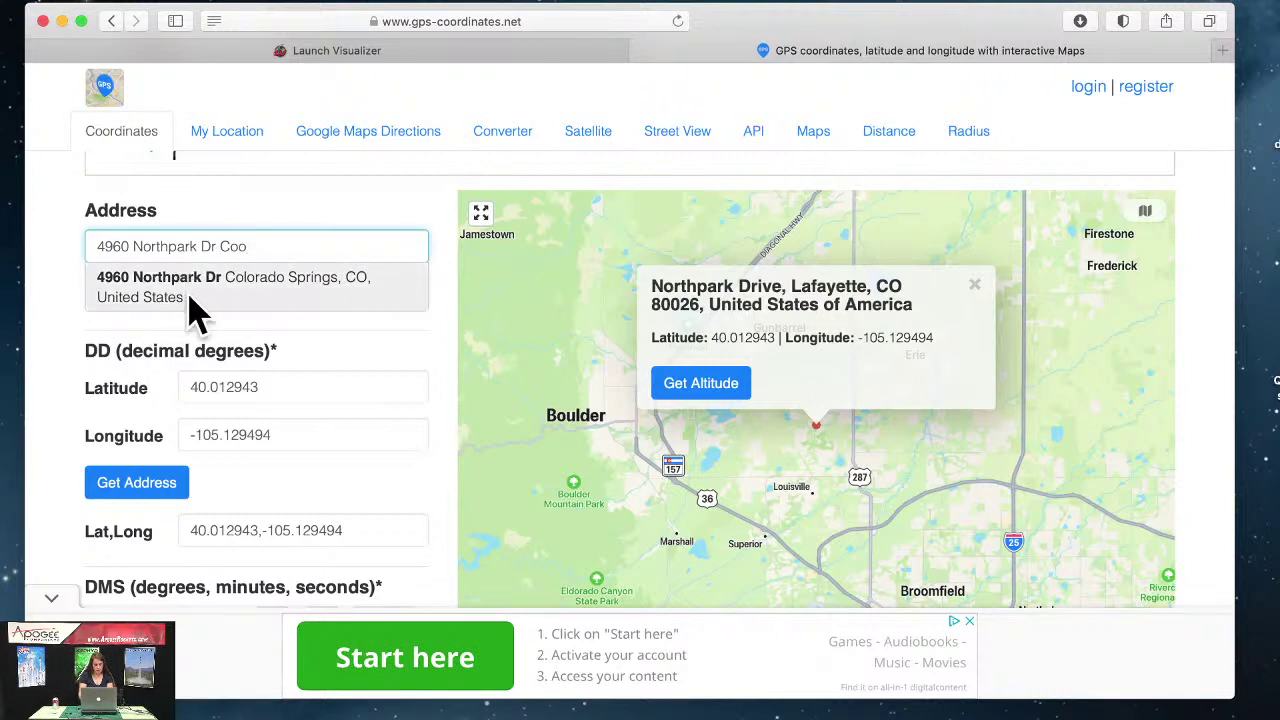
pyautogui.click(206, 280)
pyautogui.click(271, 246)
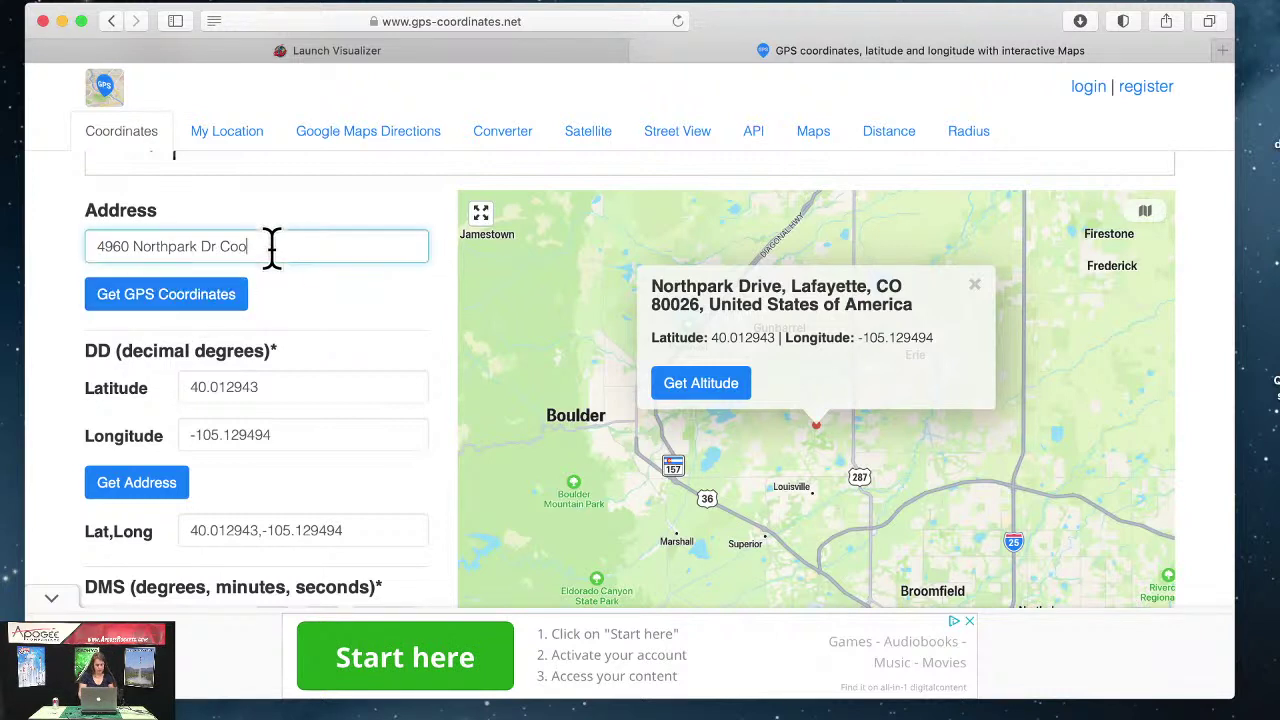
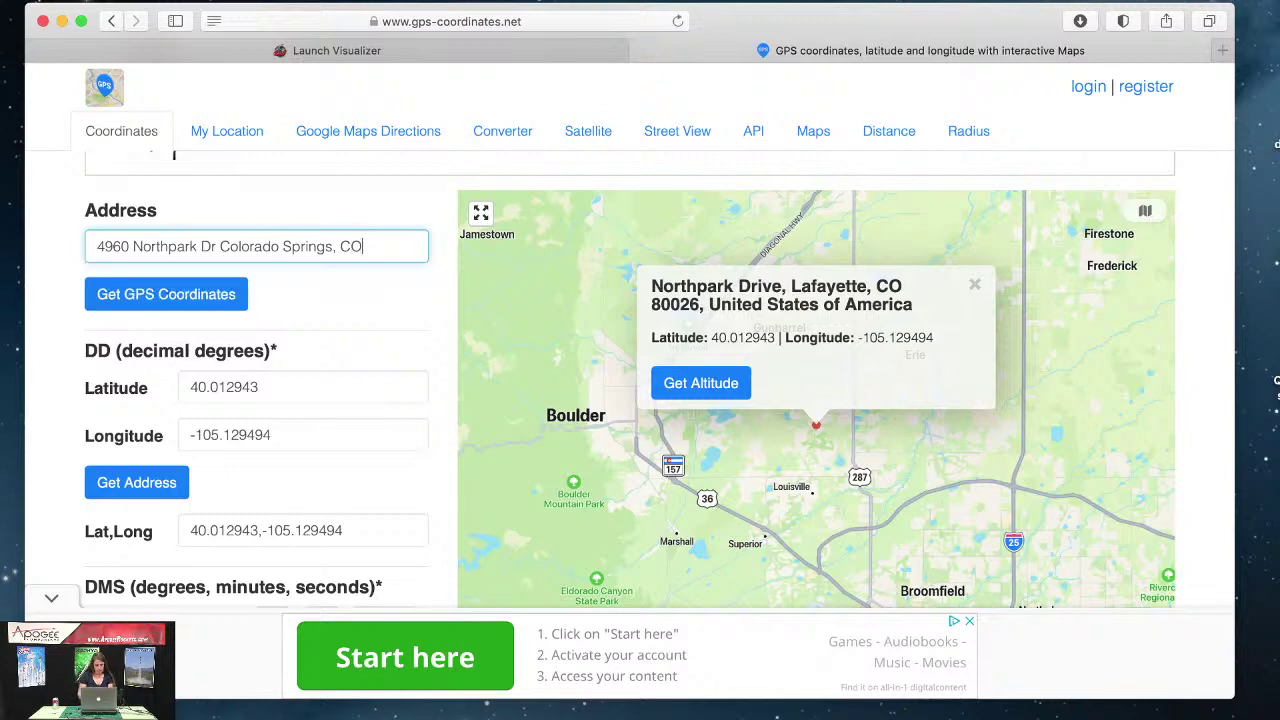
pyautogui.click(210, 298)
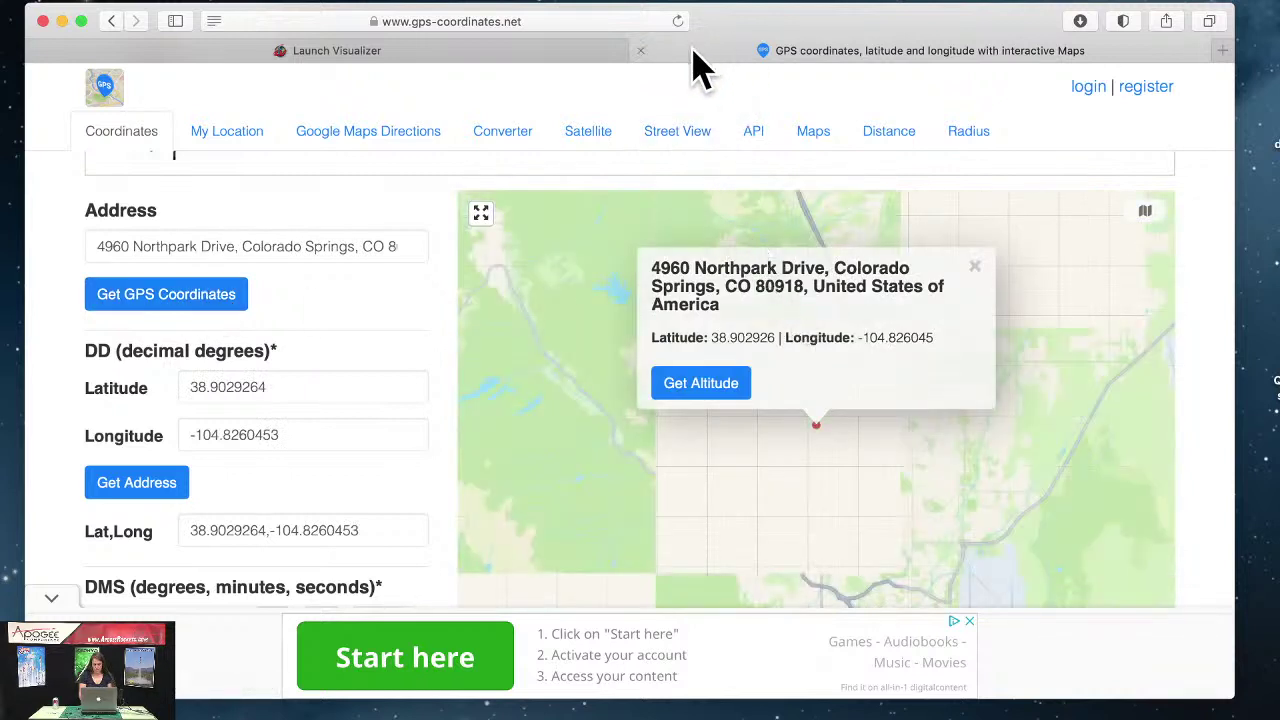
# Step: Arrange the GPS coordinates page and the smaller Launch Visualizer window side by side, with the launch site form in front
pyautogui.moveTo(686, 63); pyautogui.dragTo(843, 600)
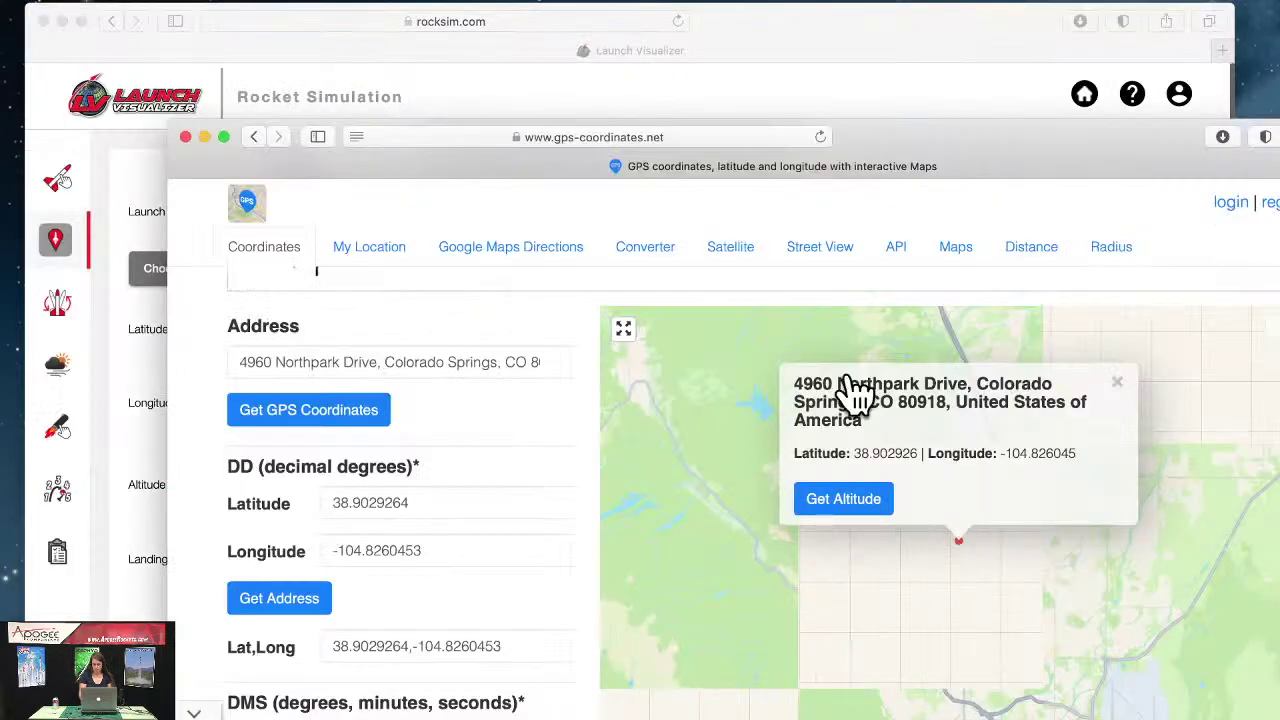
pyautogui.moveTo(990, 168); pyautogui.dragTo(949, 505)
pyautogui.moveTo(848, 15); pyautogui.dragTo(855, 3)
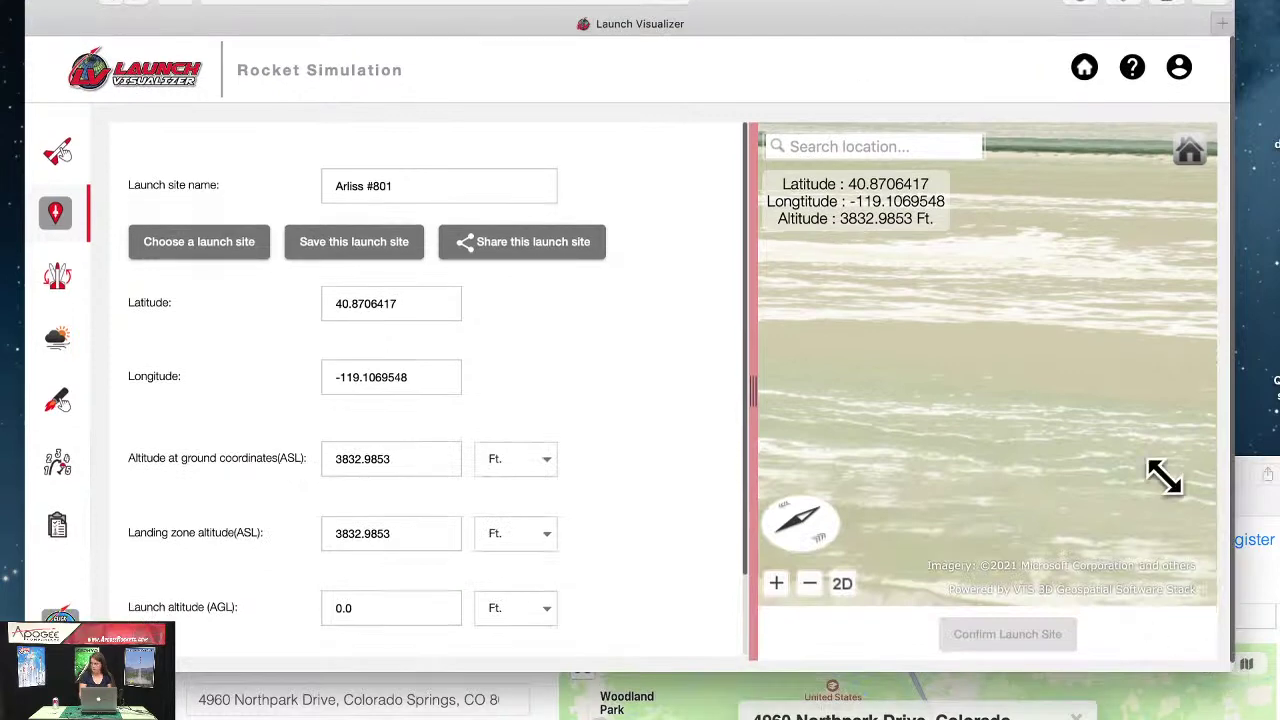
pyautogui.moveTo(1165, 462); pyautogui.dragTo(1192, 529)
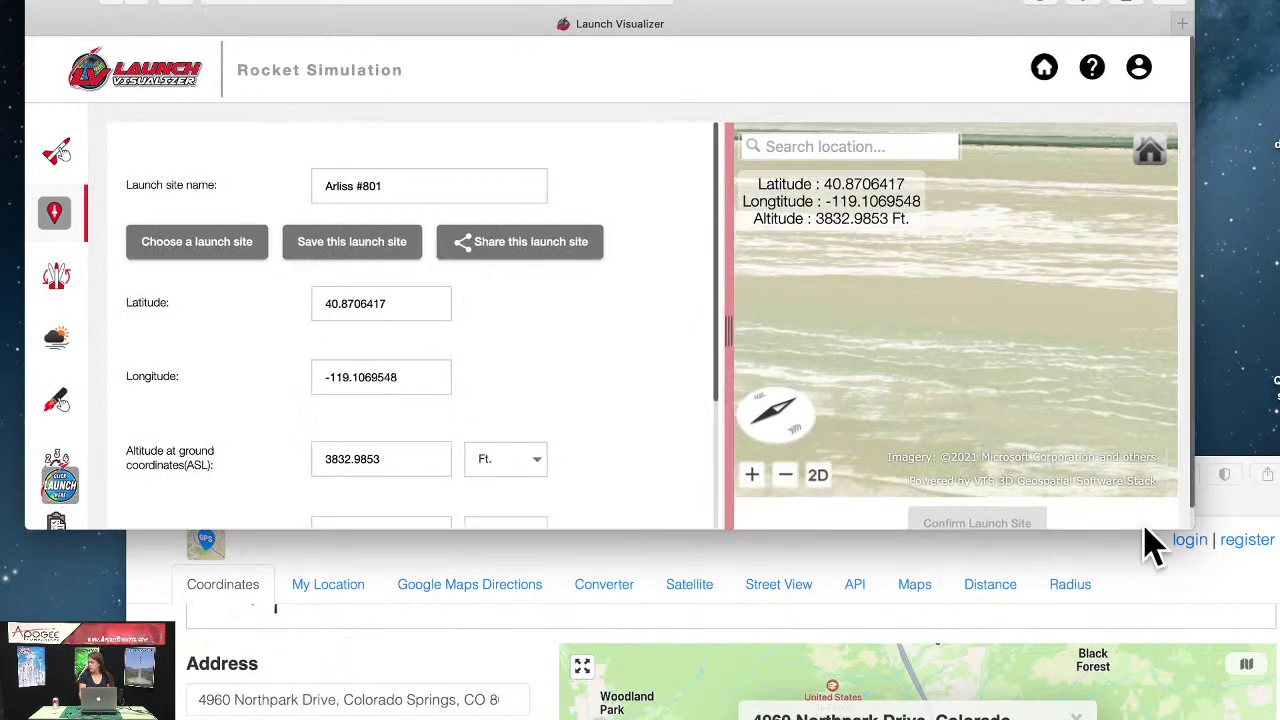
pyautogui.moveTo(1249, 471); pyautogui.dragTo(1249, 400)
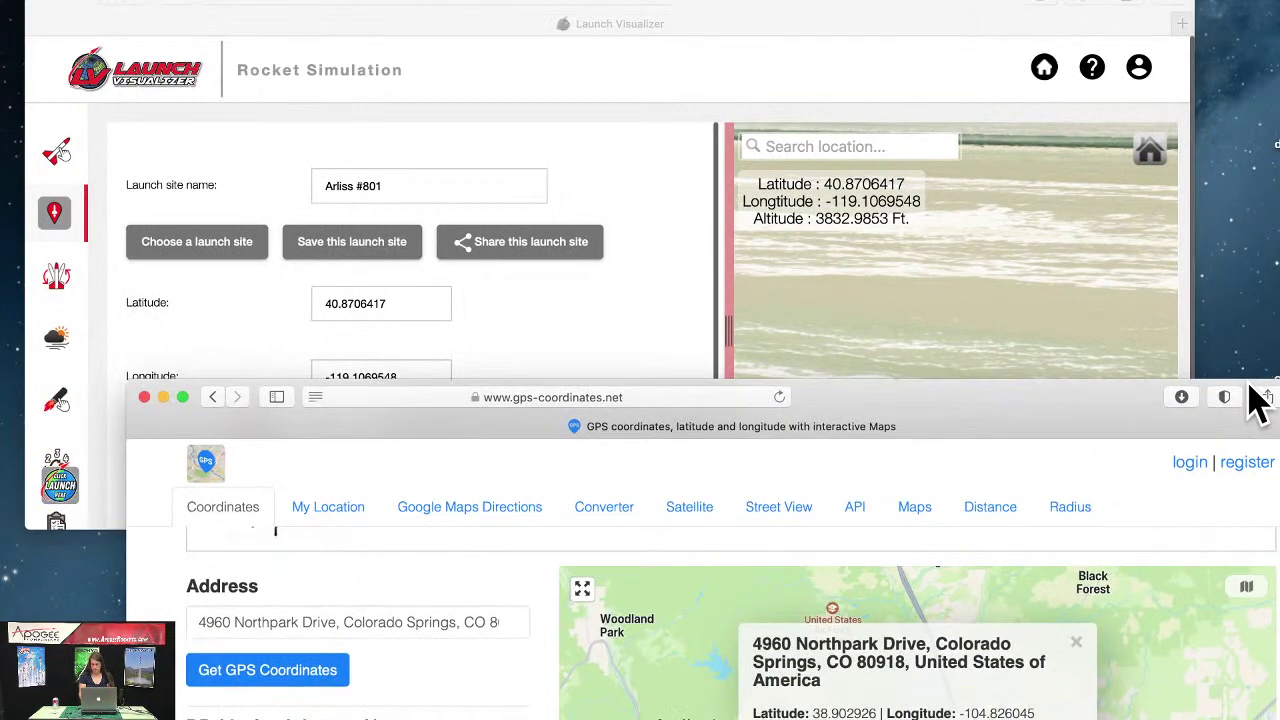
pyautogui.click(571, 320)
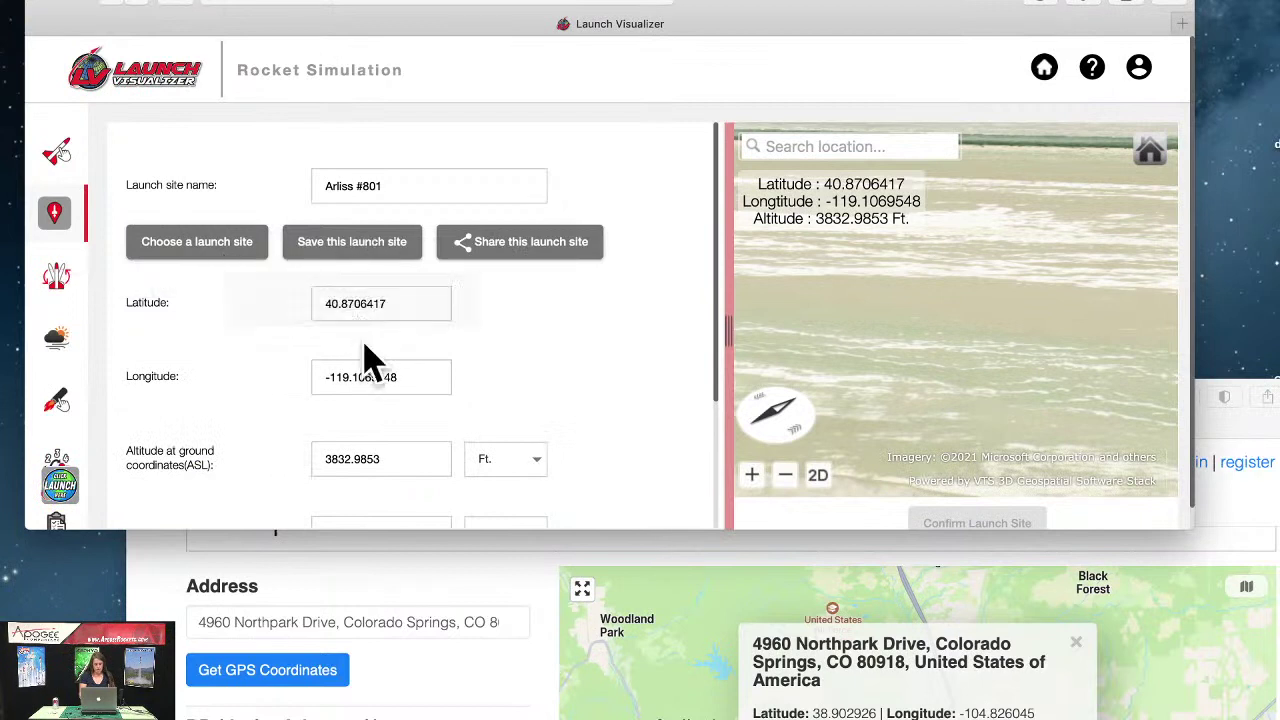
pyautogui.scroll(-3, 380, 243)
pyautogui.scroll(3, 377, 245)
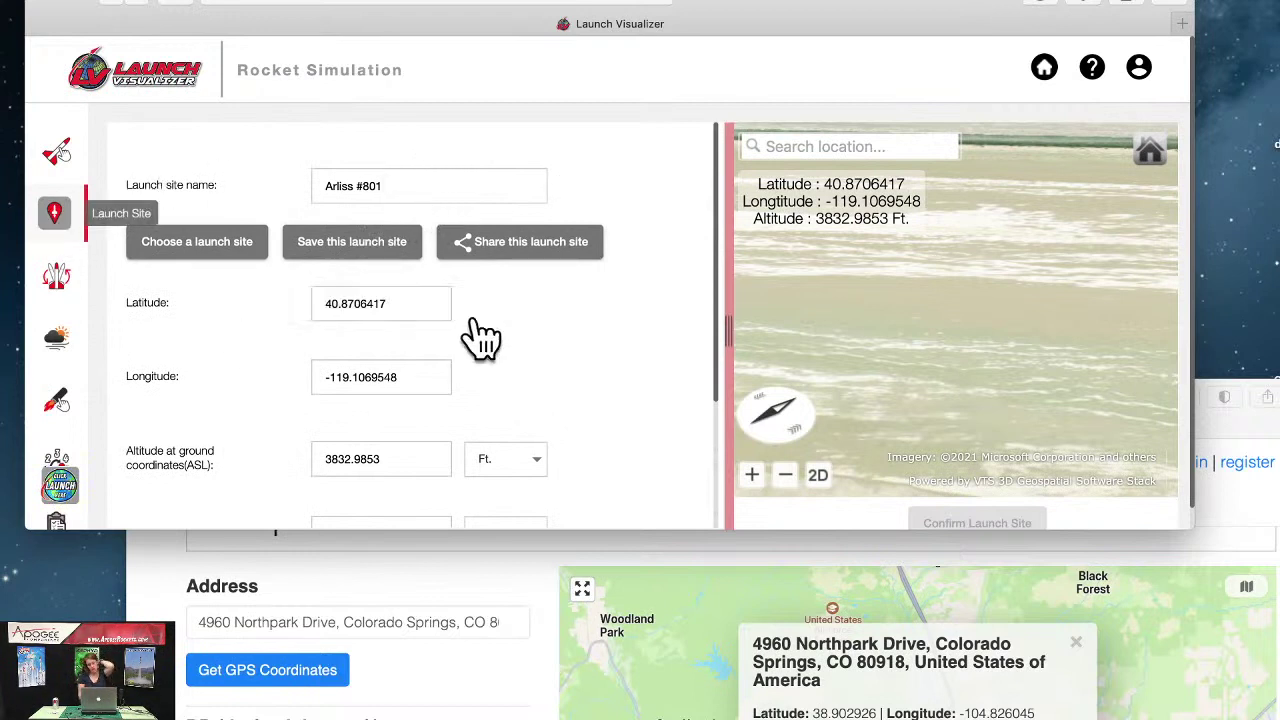
# Step: Replace the old launch site name with a new name starting with 'M'
pyautogui.scroll(-3, 480, 337)
pyautogui.scroll(3, 480, 337)
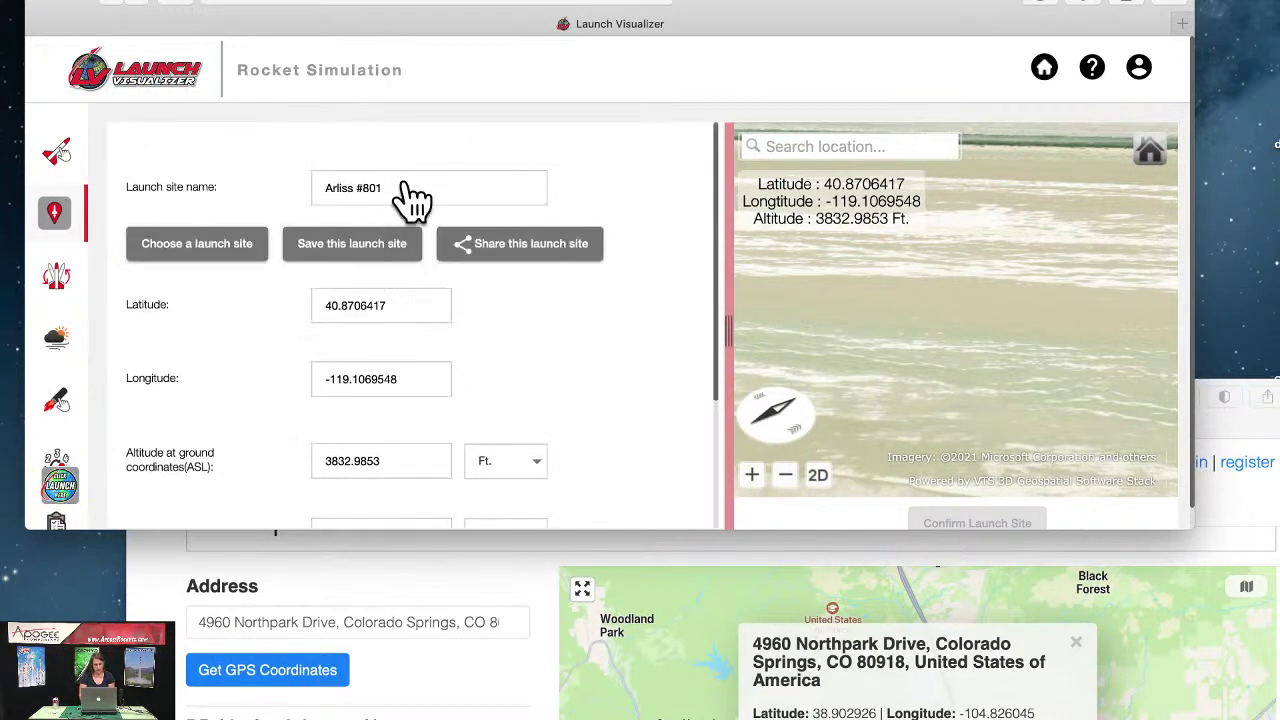
pyautogui.tripleClick(426, 183)
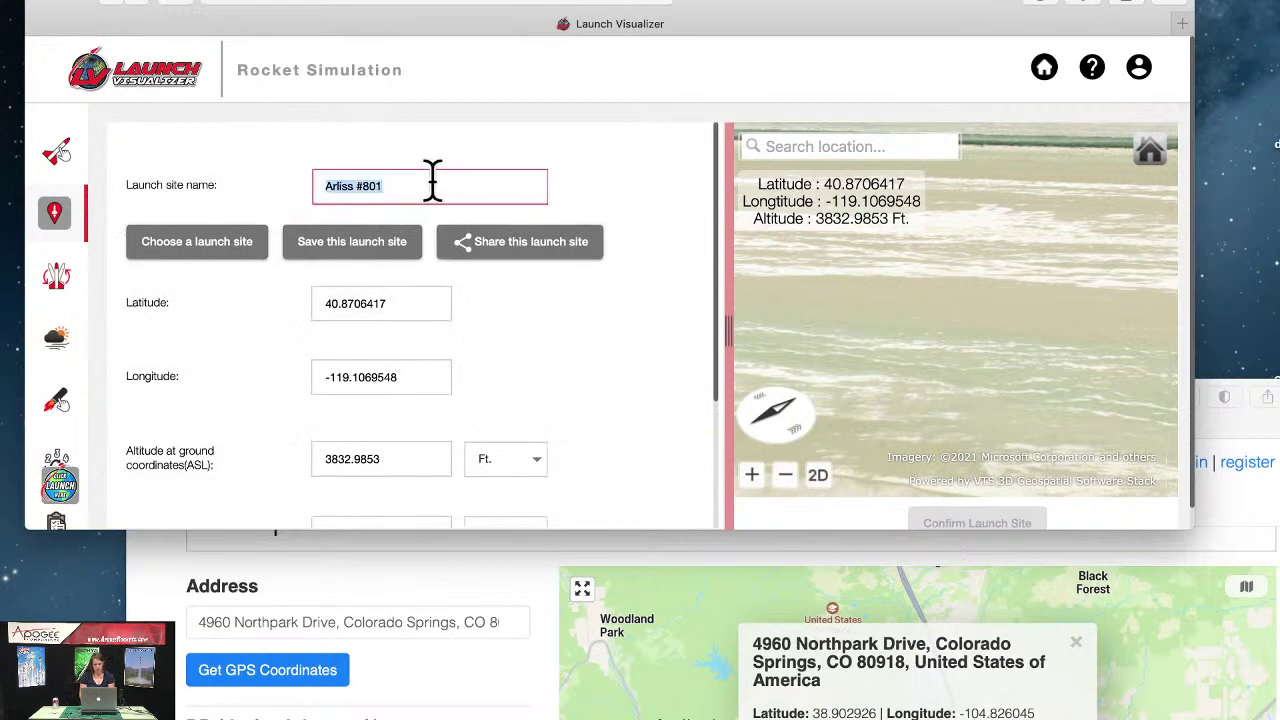
pyautogui.press('BackSpace')
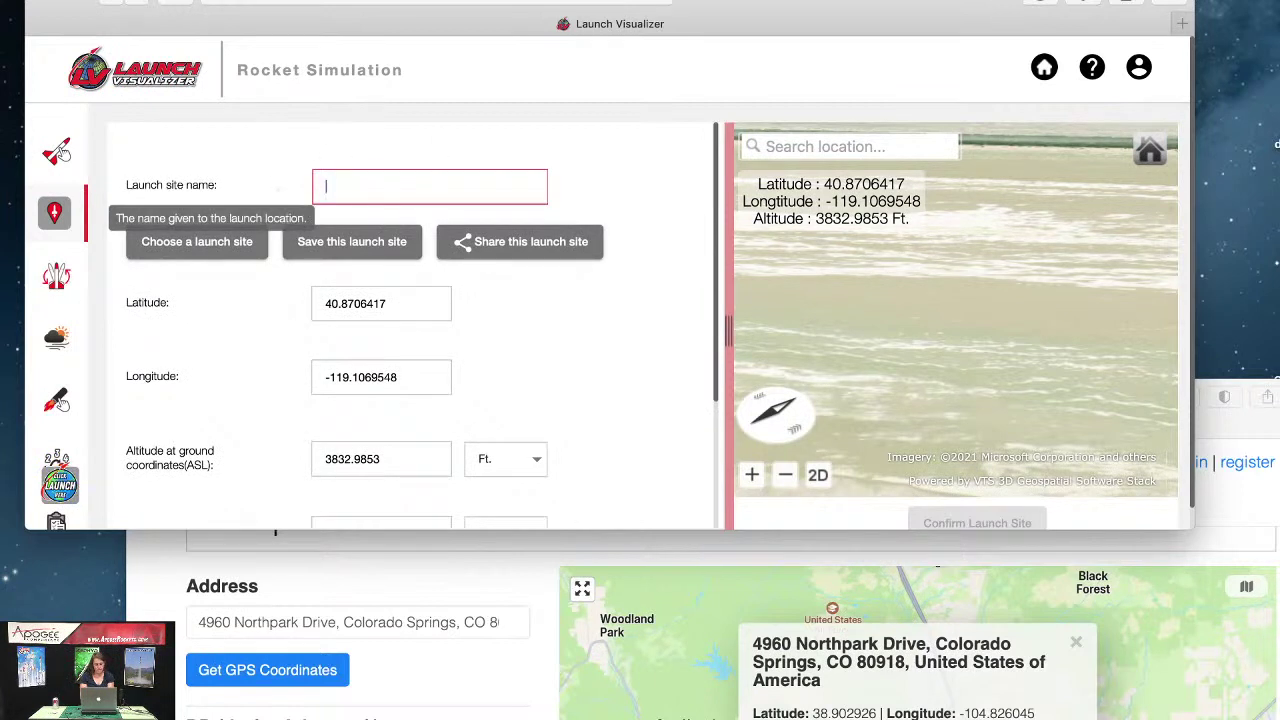
pyautogui.write('Michelles Launch Site')
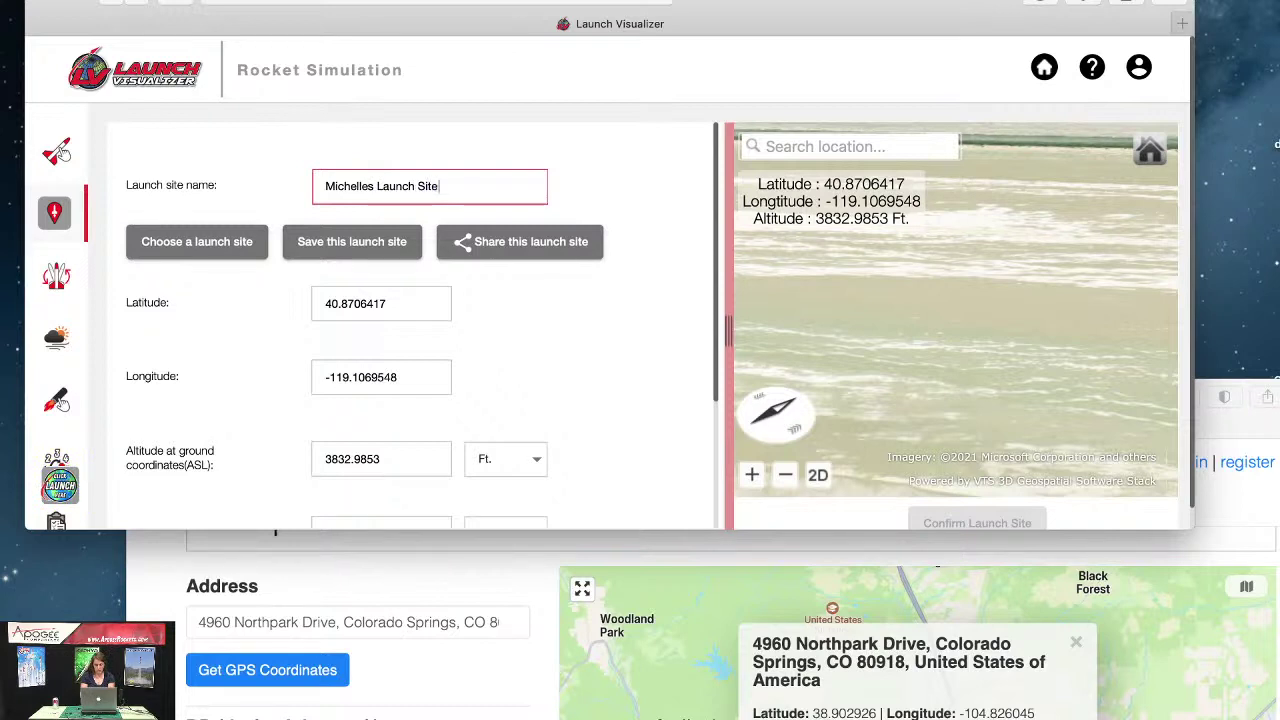
# Step: Enter latitude 38.902926, longitude -104.826045 and ground altitude 6000 ft for the site
pyautogui.press('Tab')
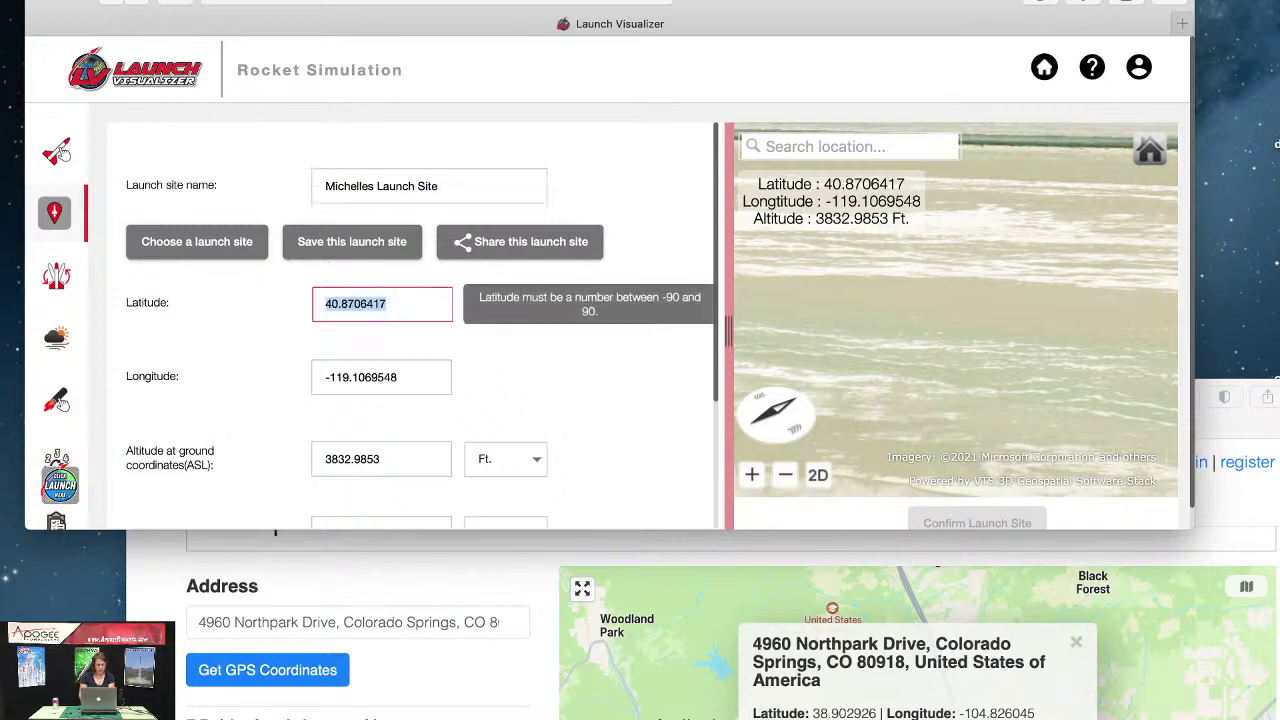
pyautogui.write('38.902926')
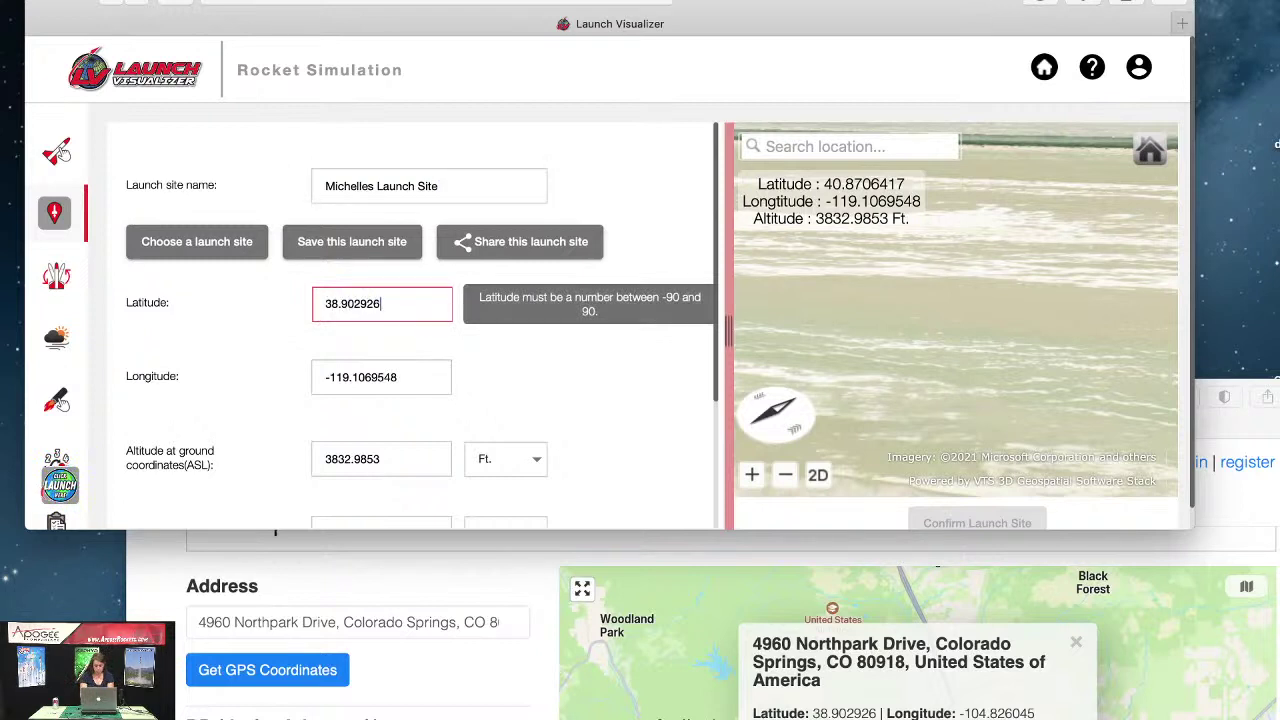
pyautogui.press('Tab')
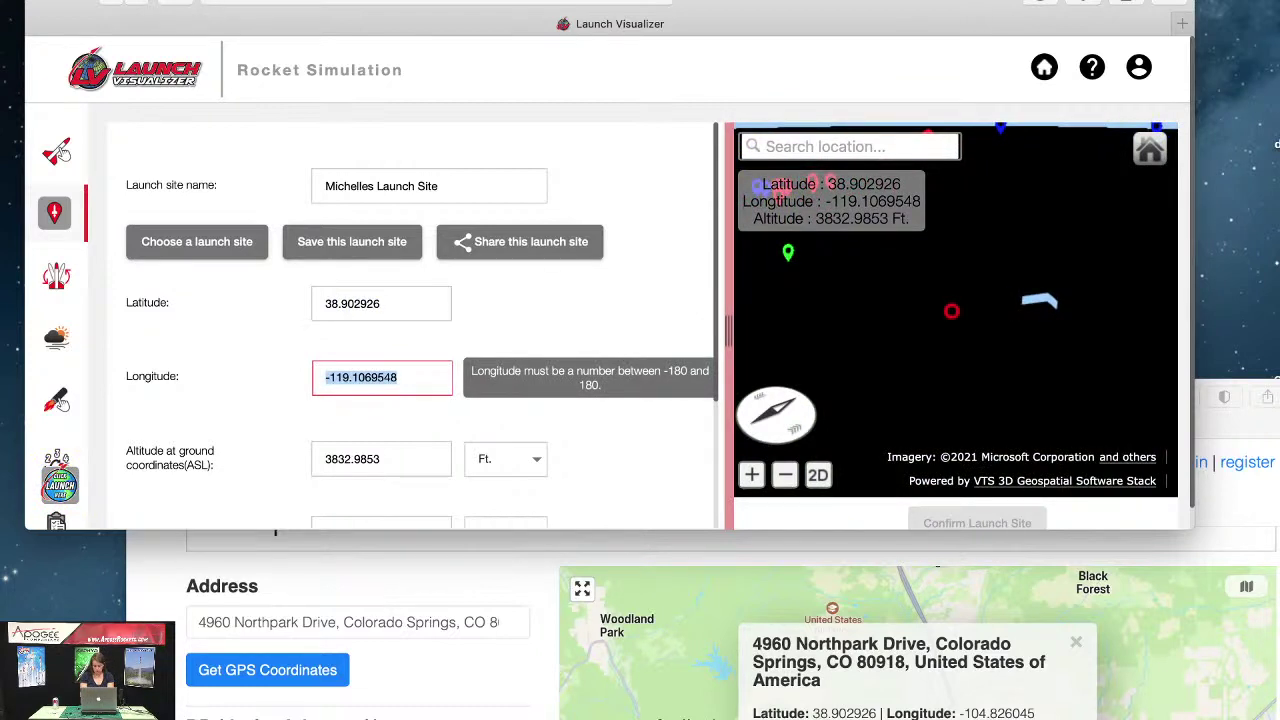
pyautogui.write('0104.826045')
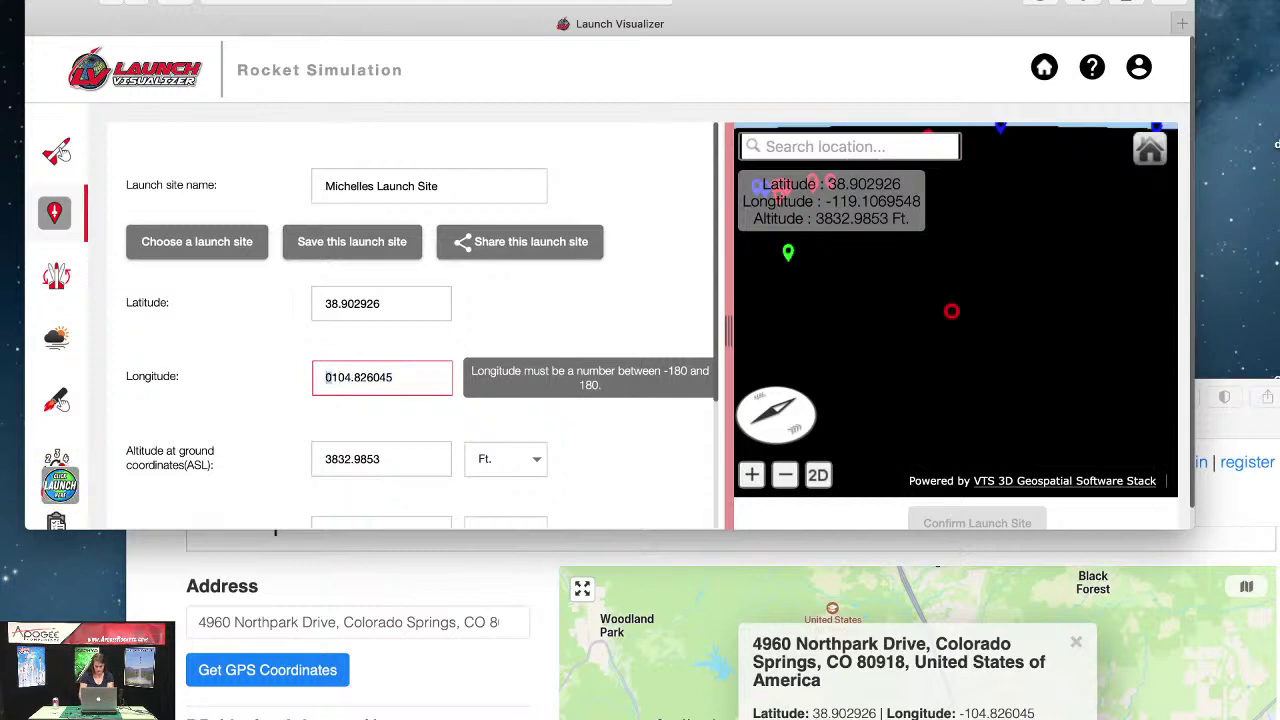
pyautogui.write('-')
pyautogui.press('Tab')
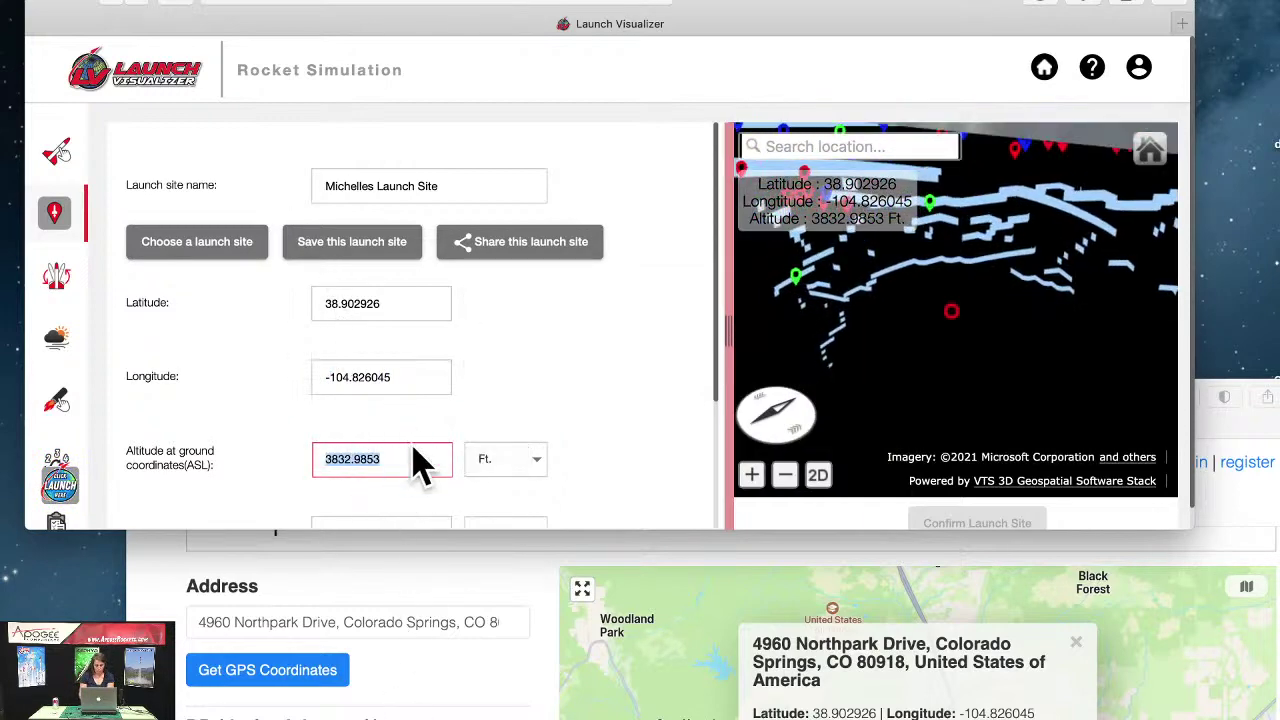
pyautogui.write('6000')
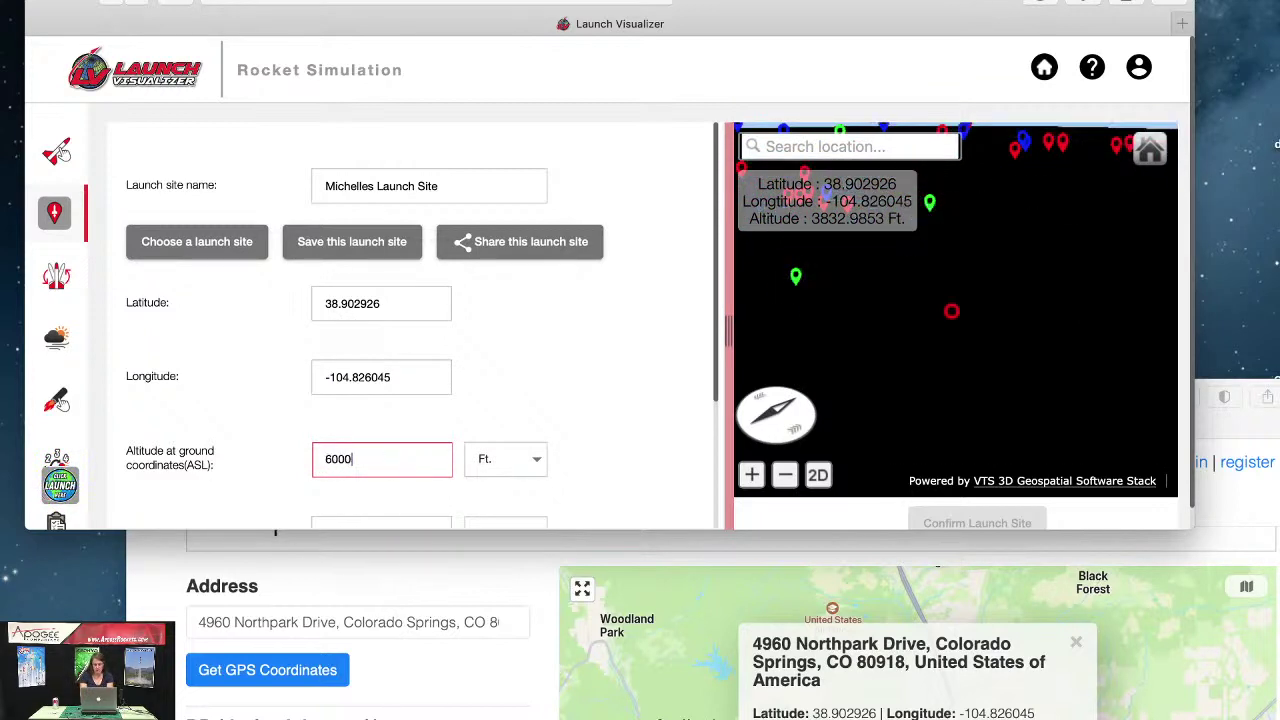
pyautogui.press('Tab')
# Step: Set the landing zone altitude to 6000 ft, then check launch altitude AGL on the rotated site map
pyautogui.scroll(-5, 588, 348)
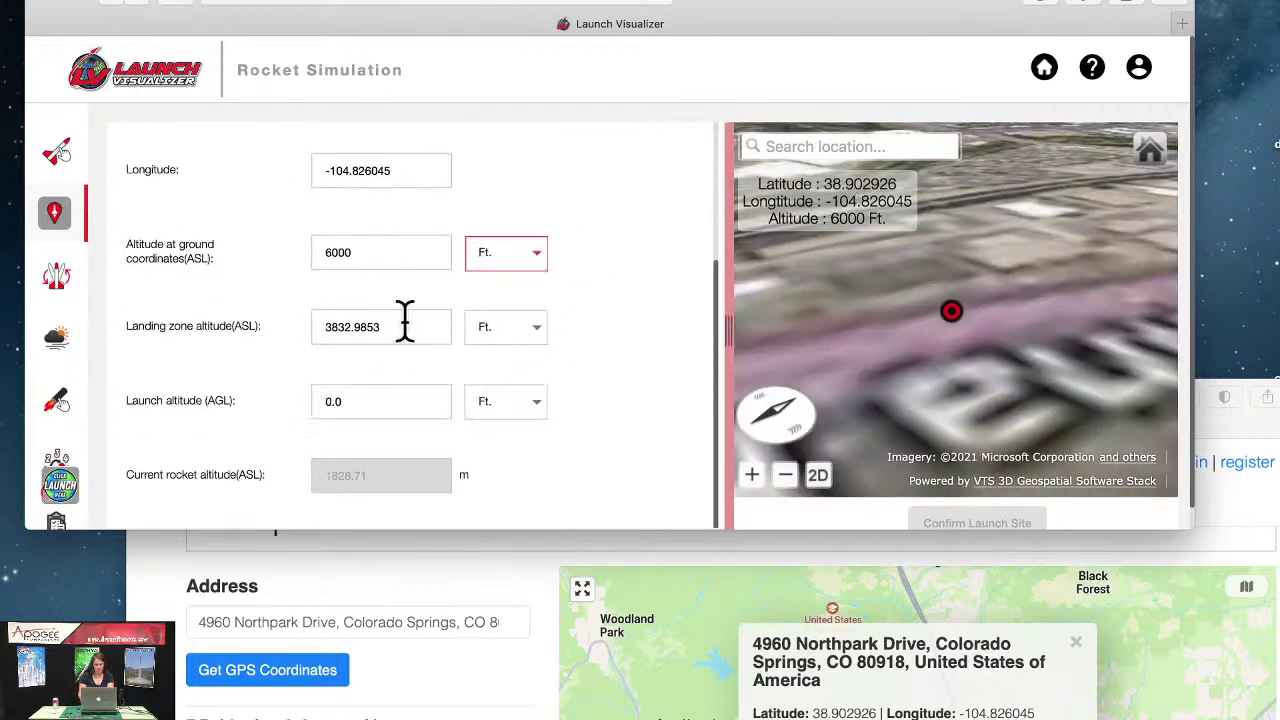
pyautogui.click(405, 320)
pyautogui.write('60')
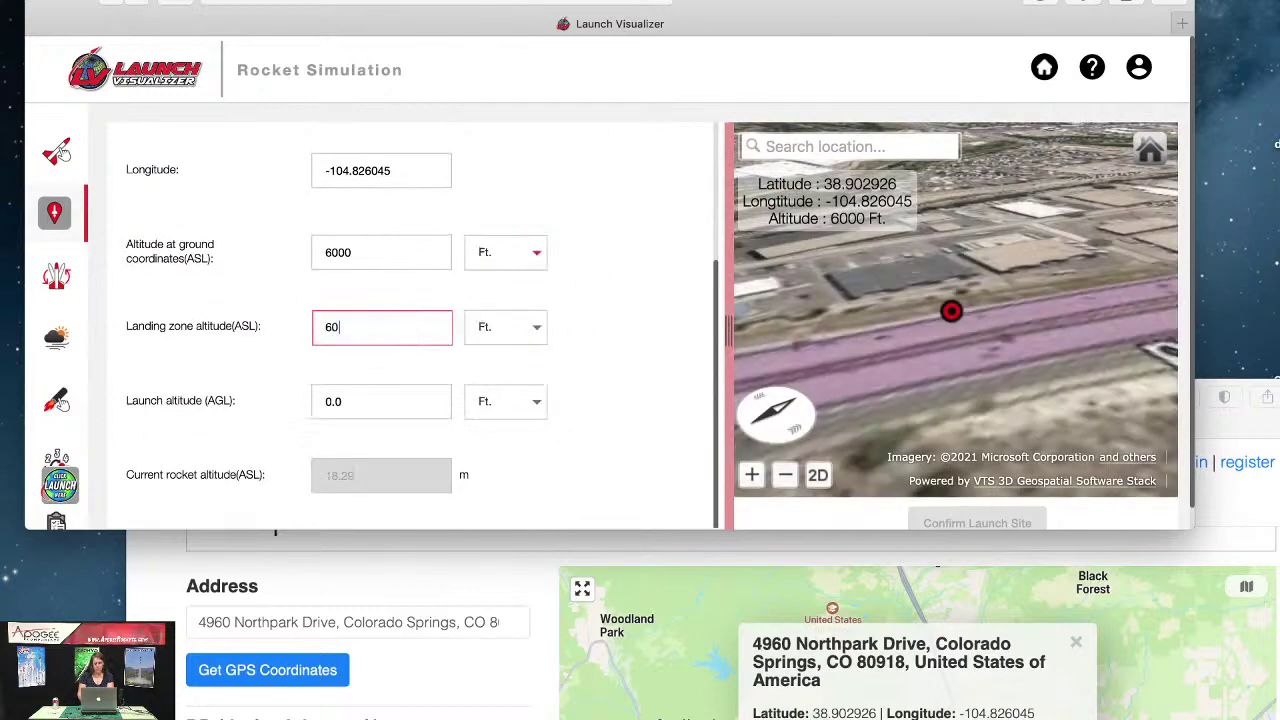
pyautogui.write('00')
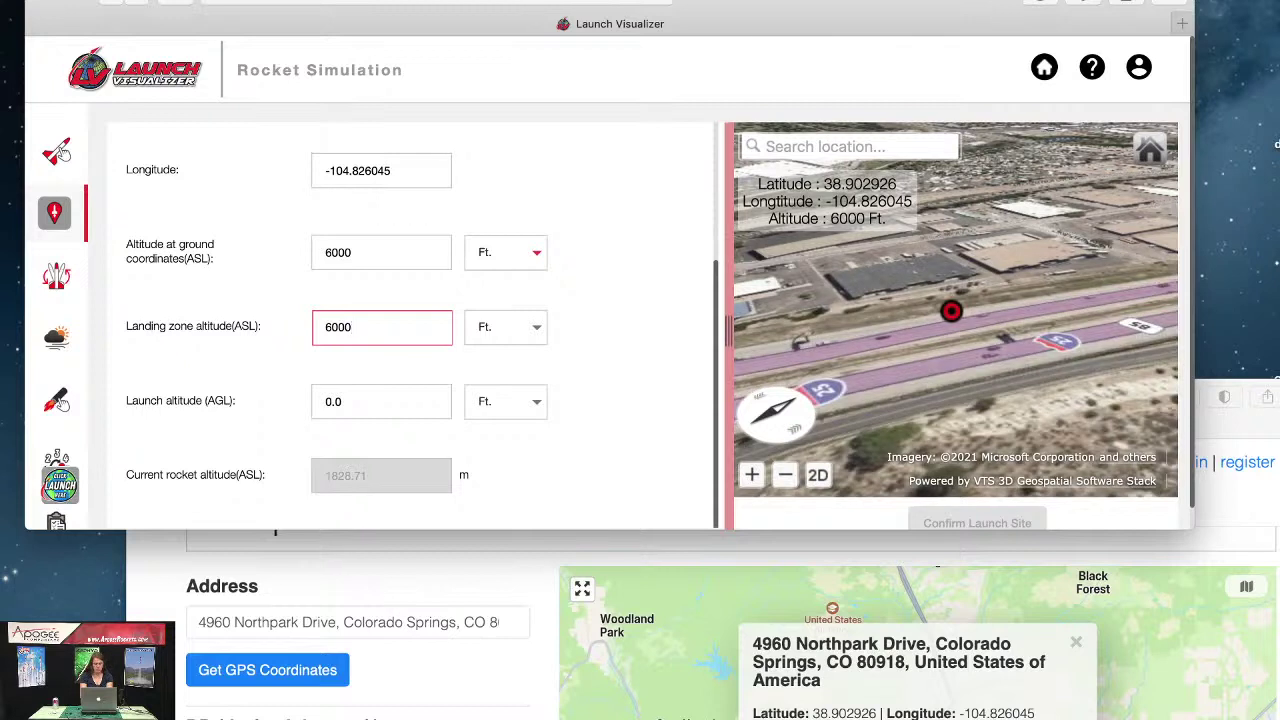
pyautogui.press('Tab')
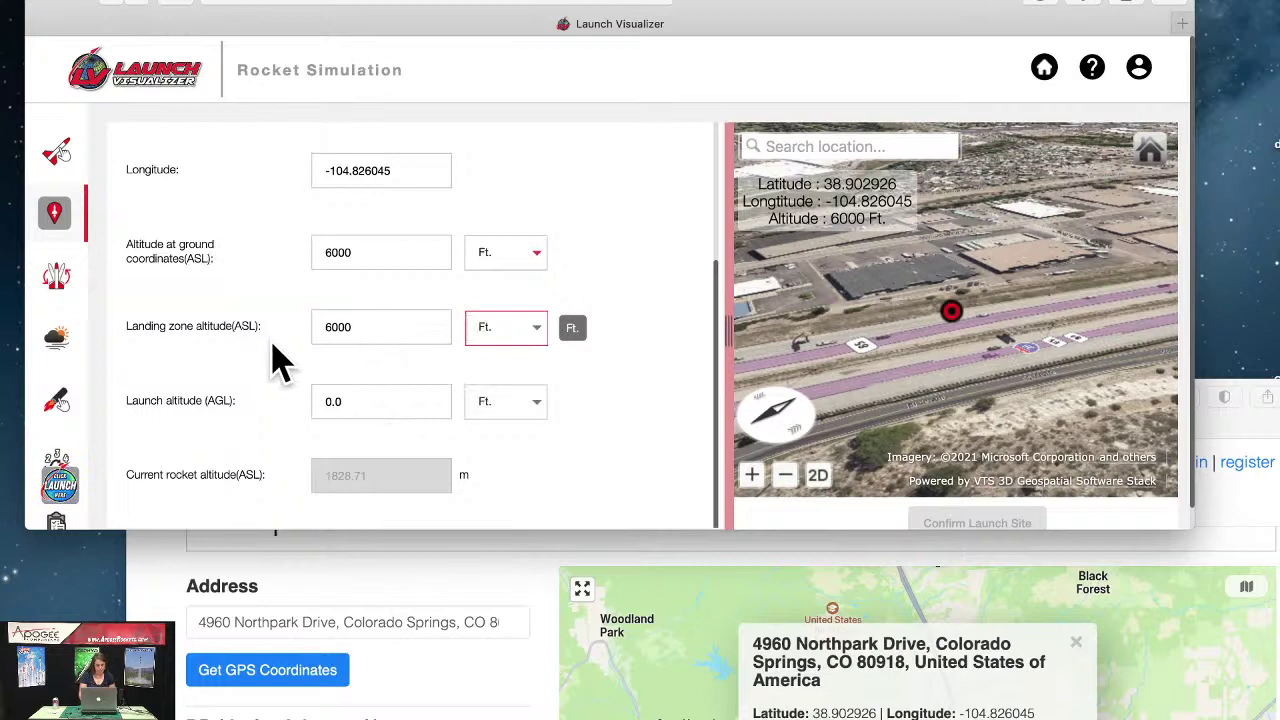
pyautogui.moveTo(243, 416)
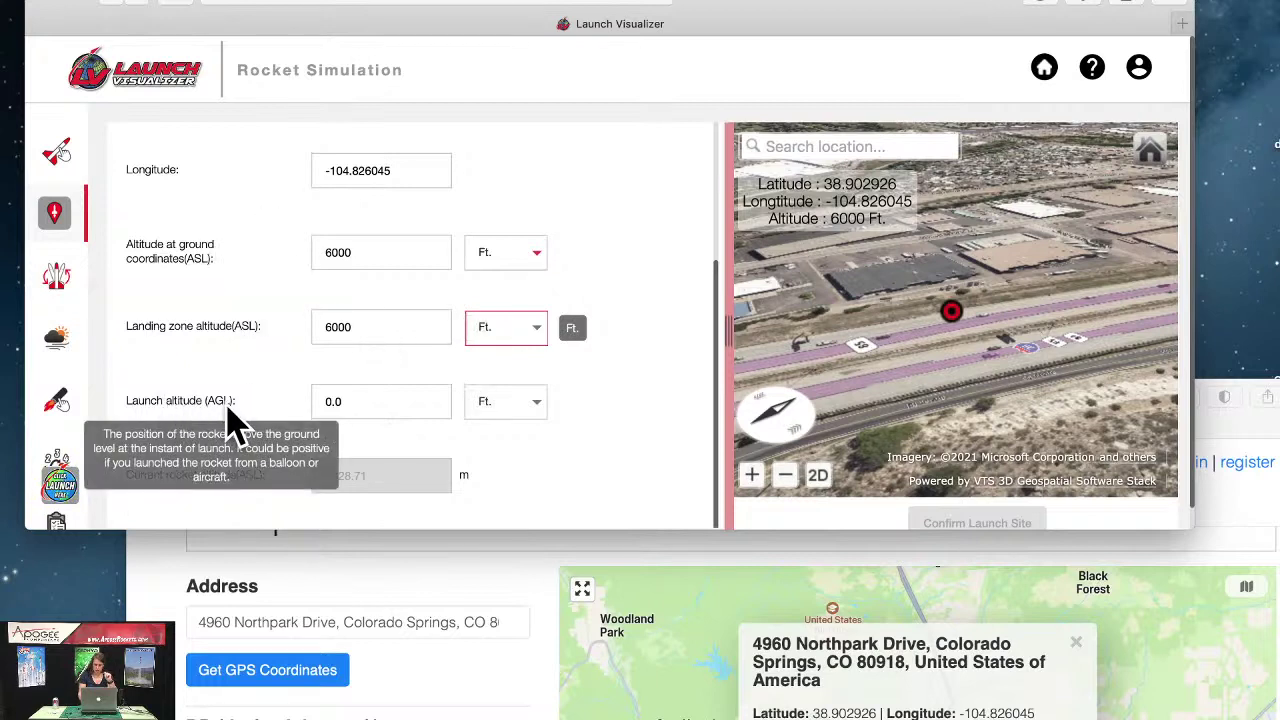
pyautogui.click(380, 410)
pyautogui.click(380, 410)
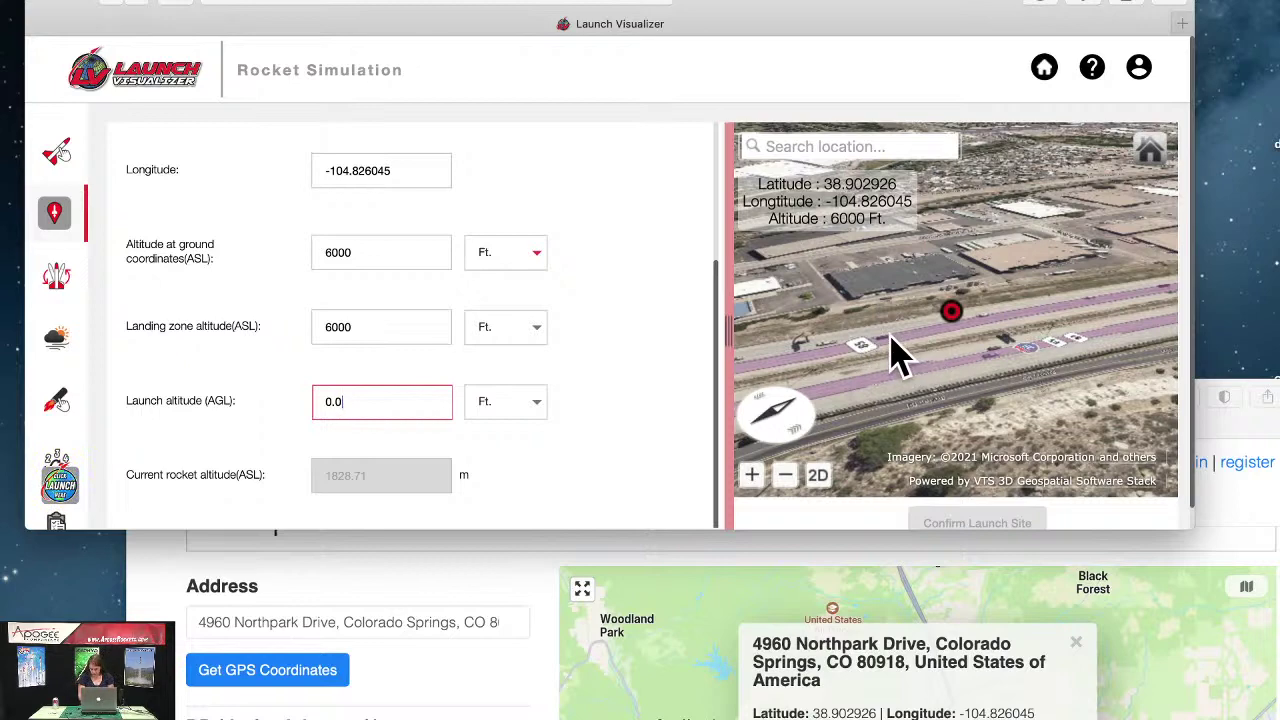
pyautogui.moveTo(875, 345)
pyautogui.mouseDown()
pyautogui.moveTo(940, 322)
pyautogui.moveTo(905, 405)
pyautogui.moveTo(849, 400)
pyautogui.moveTo(880, 355)
pyautogui.mouseUp()
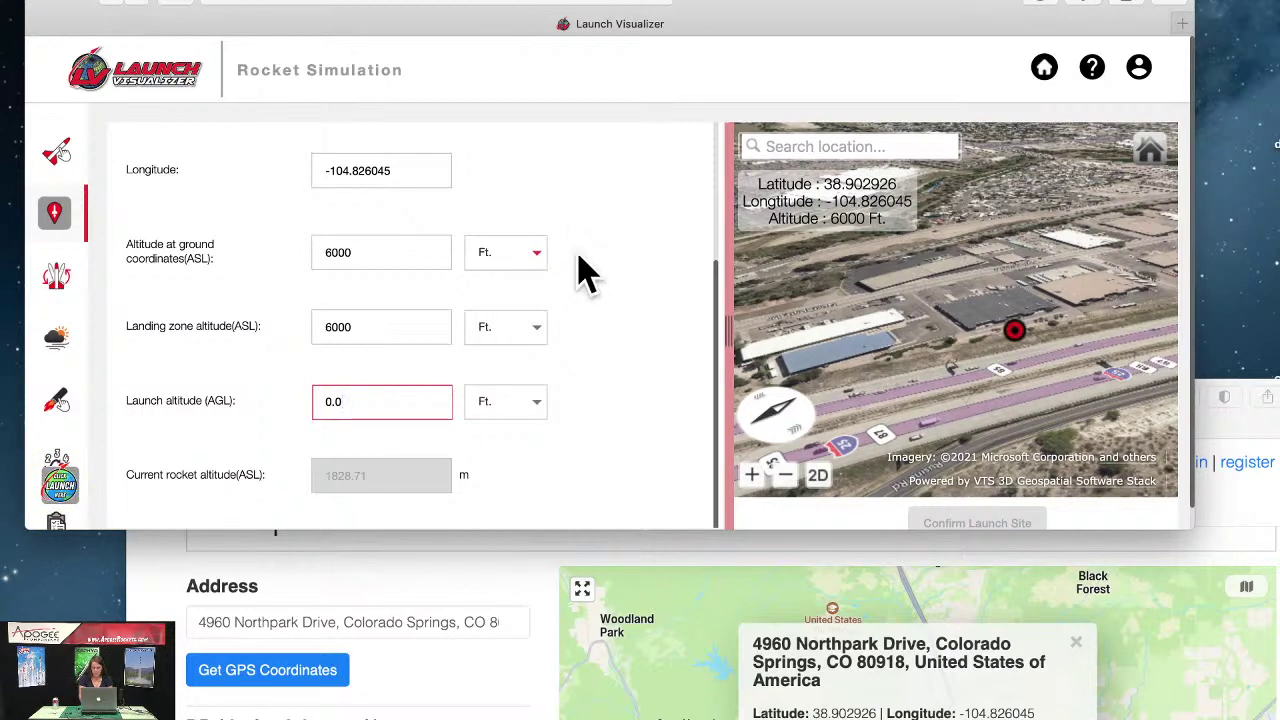
# Step: Start saving this launch site and mark launch permission as required
pyautogui.scroll(-1, 523, 263)
pyautogui.scroll(5, 520, 265)
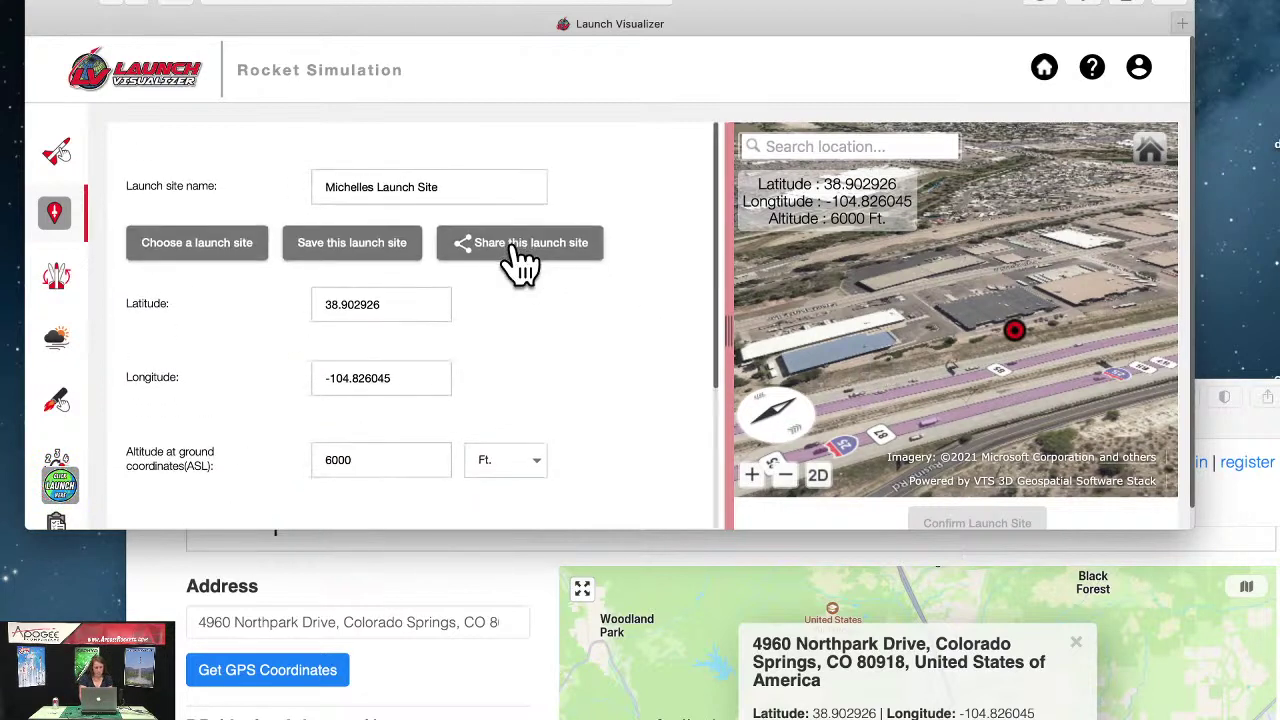
pyautogui.click(318, 245)
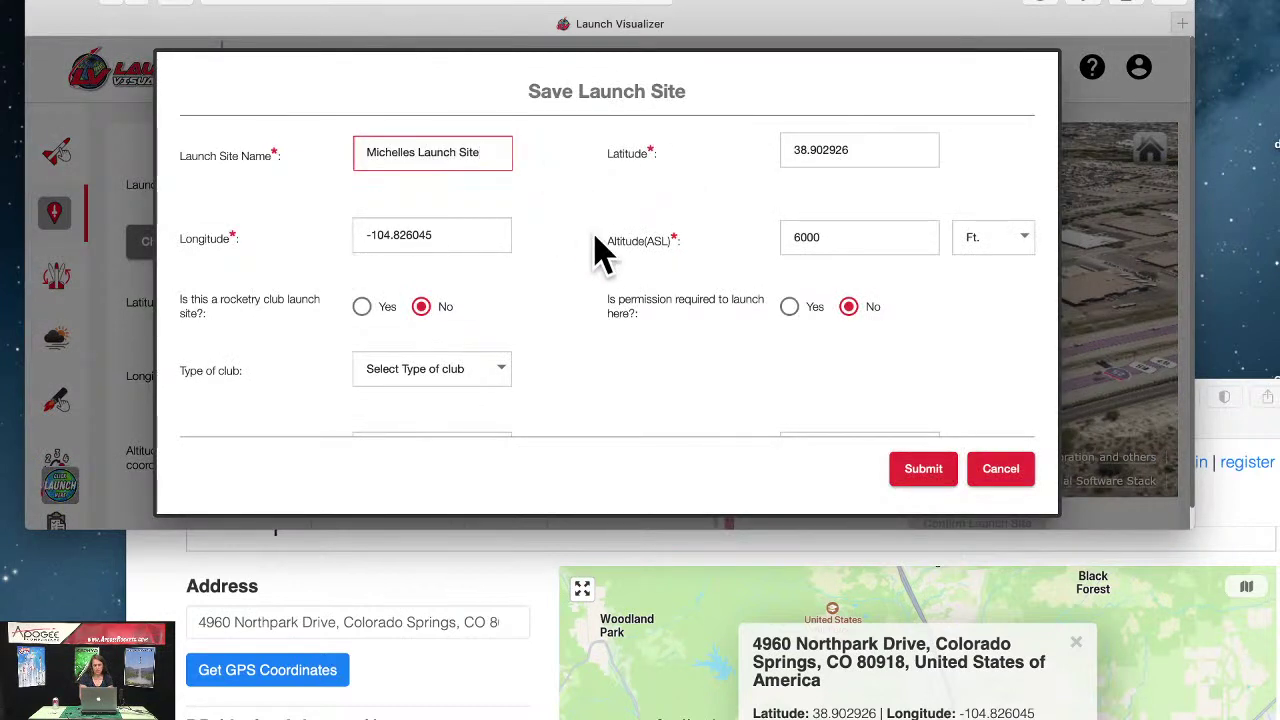
pyautogui.scroll(-1, 600, 251)
pyautogui.scroll(2, 600, 260)
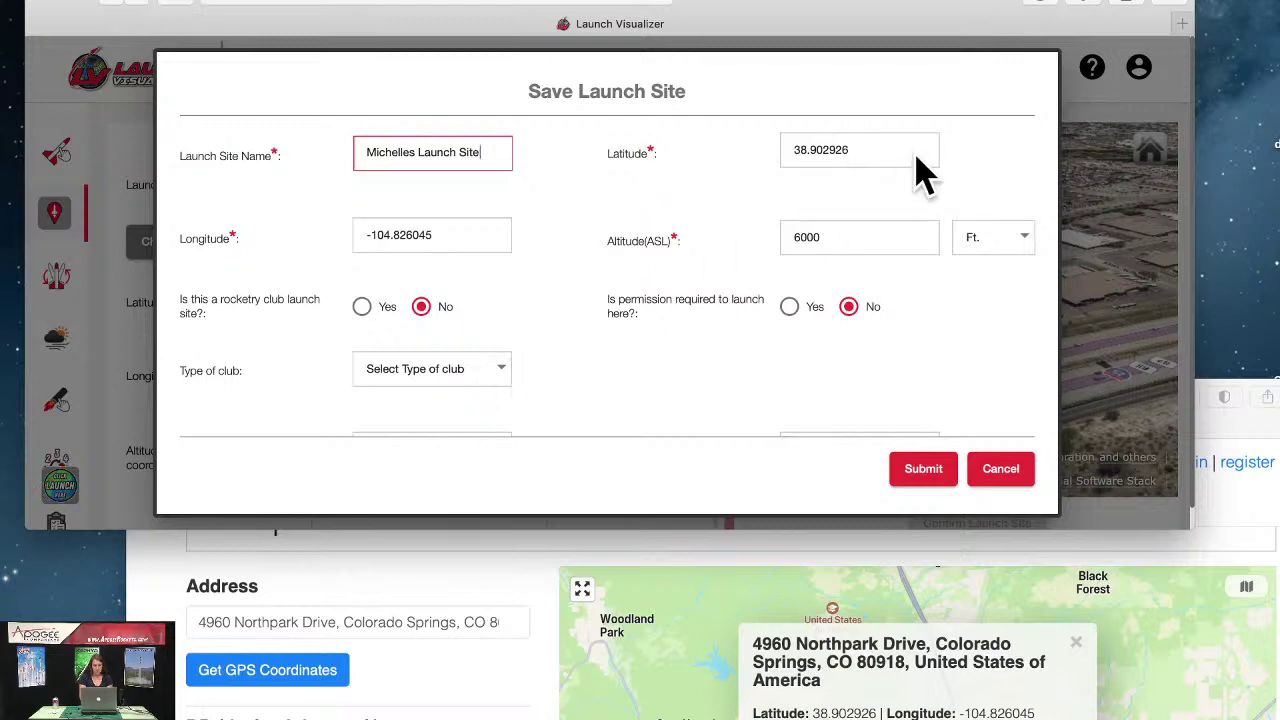
pyautogui.click(789, 307)
# Step: Add the special note 'Parking Lot' and submit the site to the database
pyautogui.scroll(-4, 688, 330)
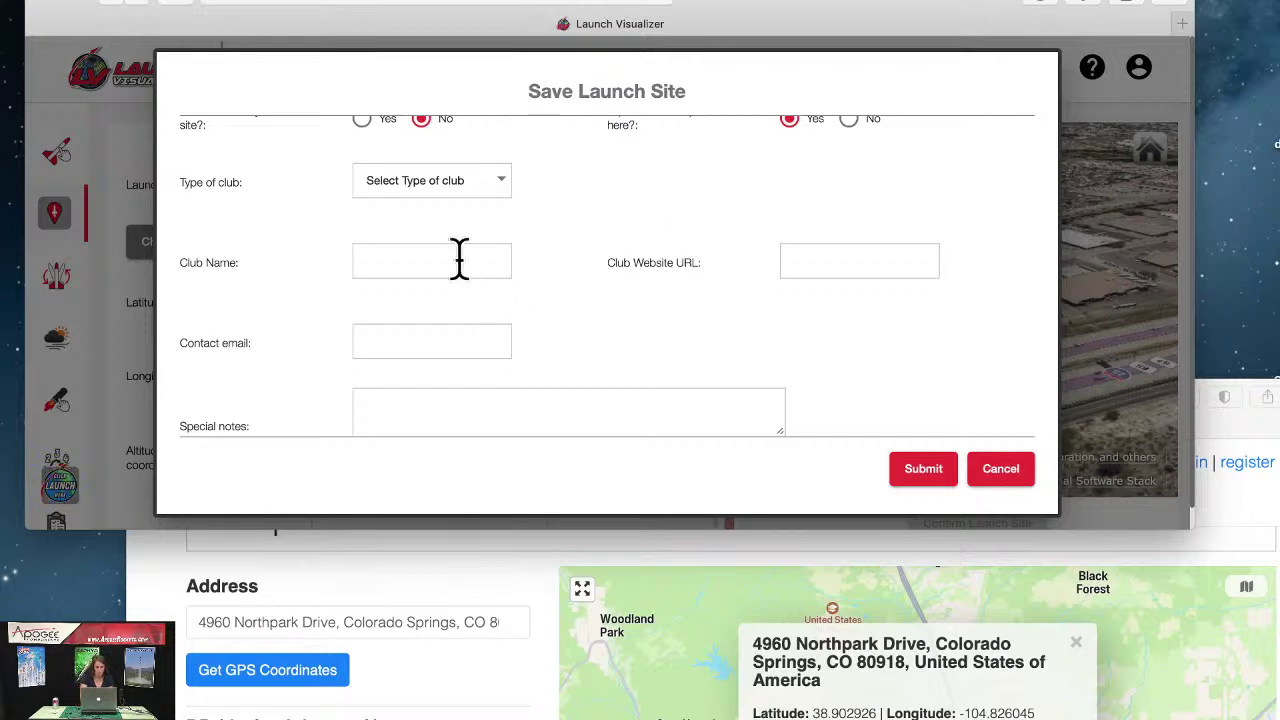
pyautogui.click(449, 346)
pyautogui.scroll(-1, 449, 346)
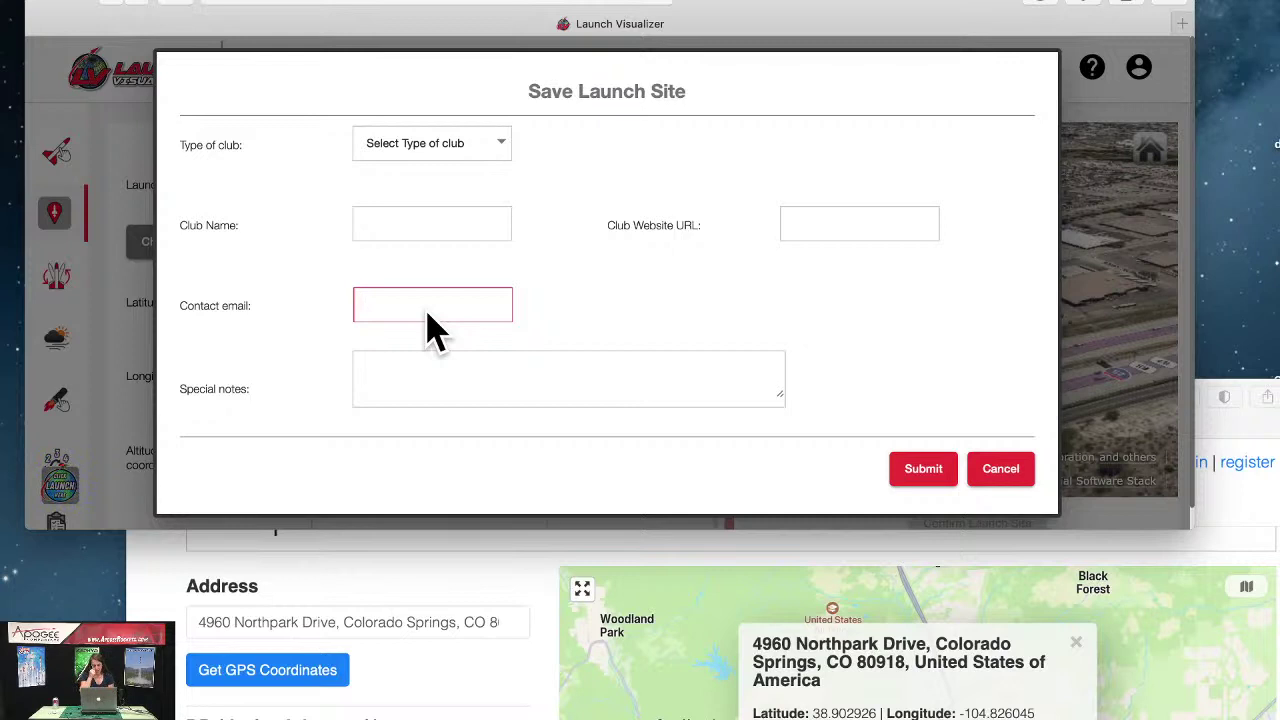
pyautogui.click(440, 369)
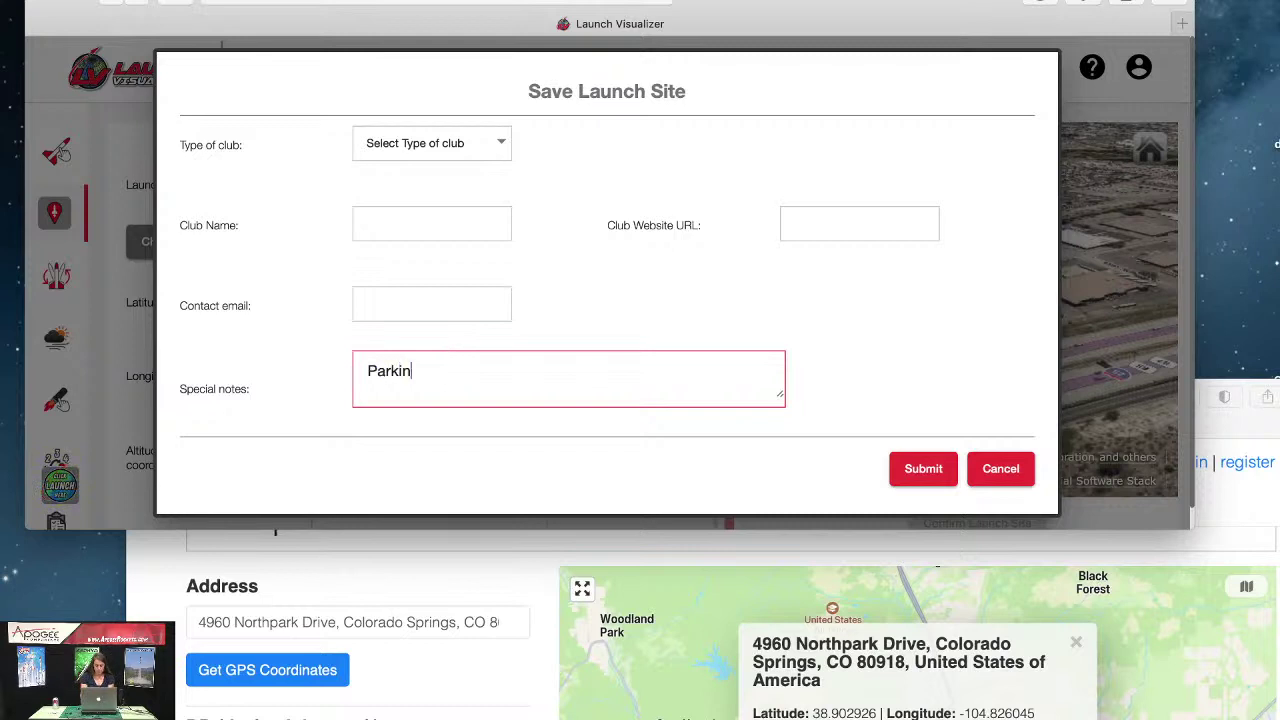
pyautogui.write('Parking Lot')
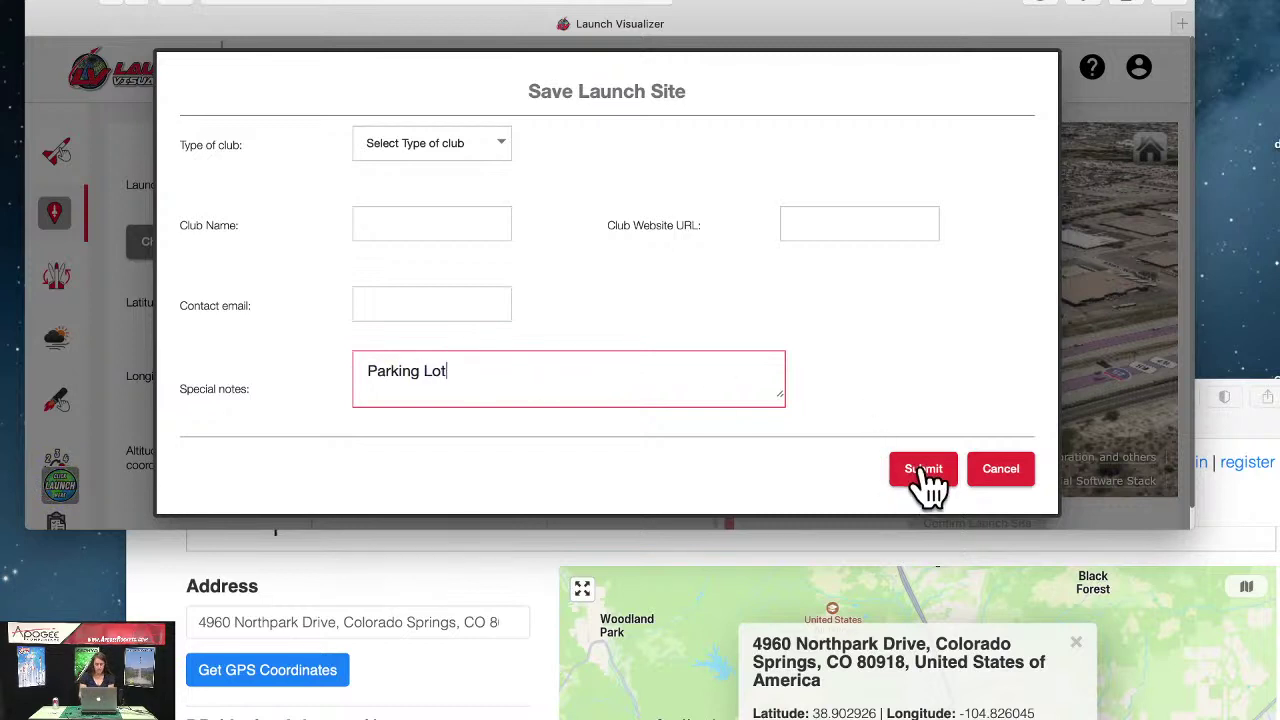
pyautogui.scroll(5, 800, 337)
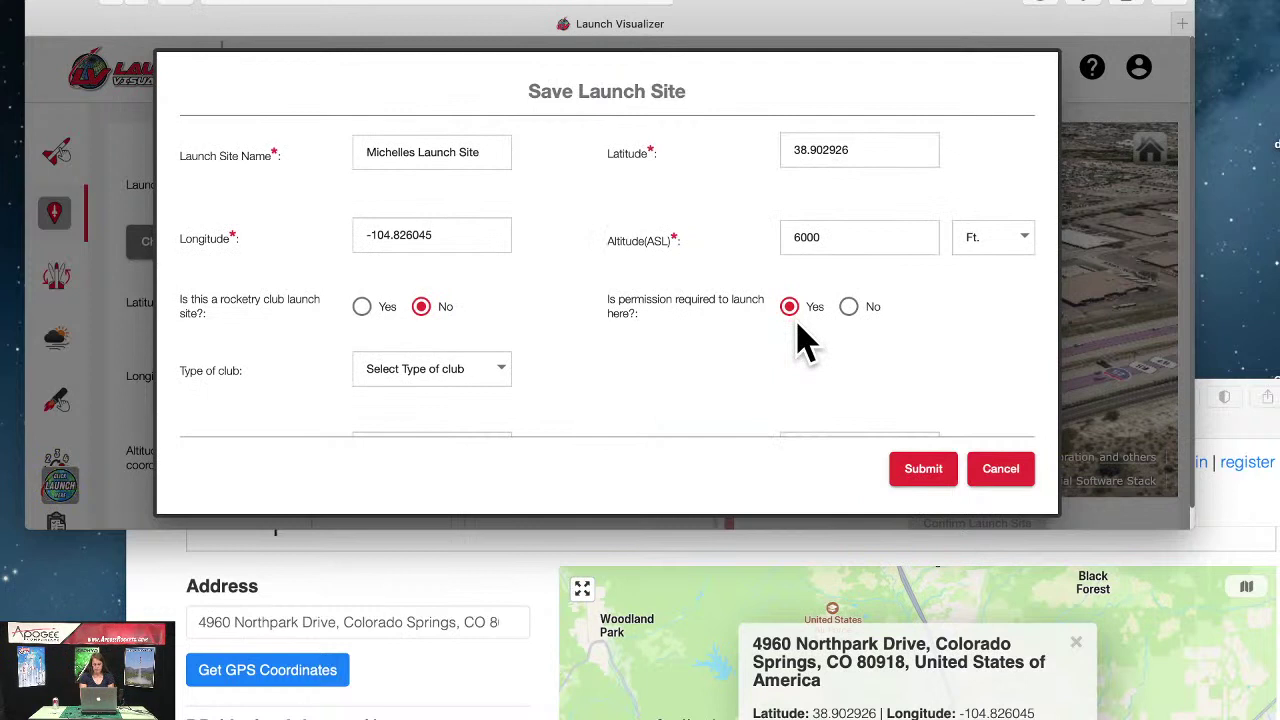
pyautogui.scroll(-4, 805, 340)
pyautogui.scroll(-1, 803, 342)
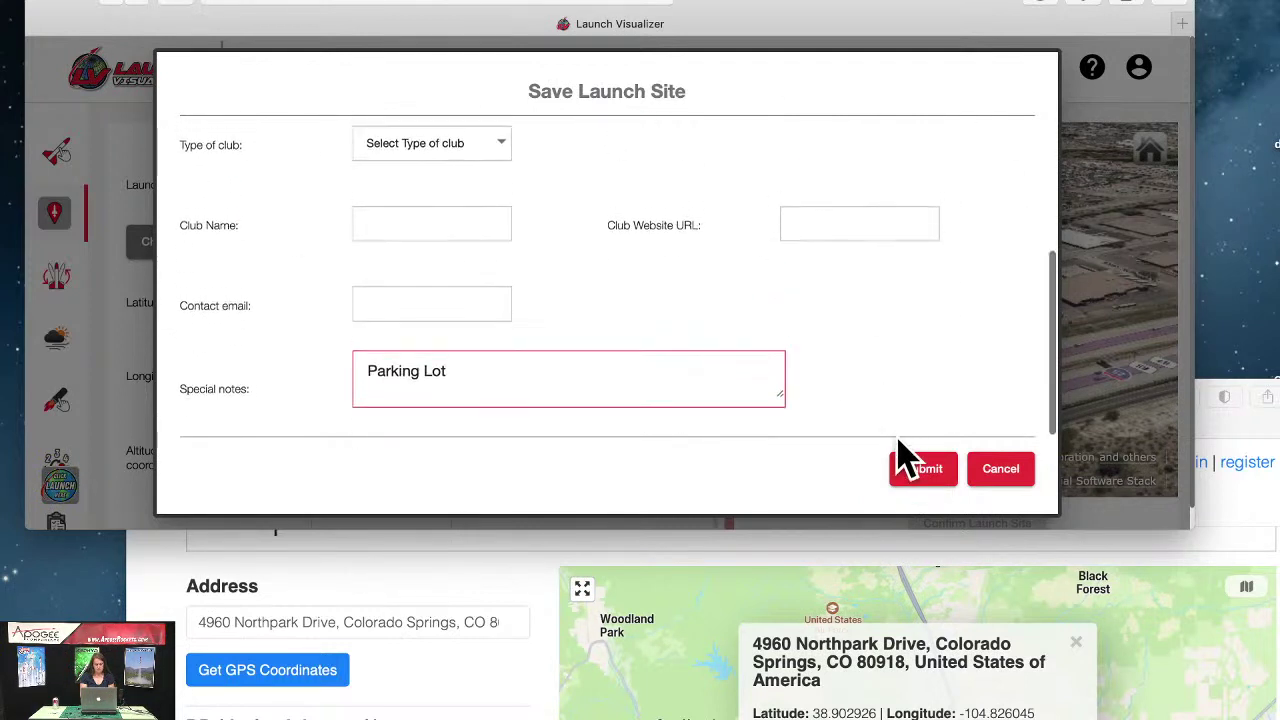
pyautogui.click(912, 472)
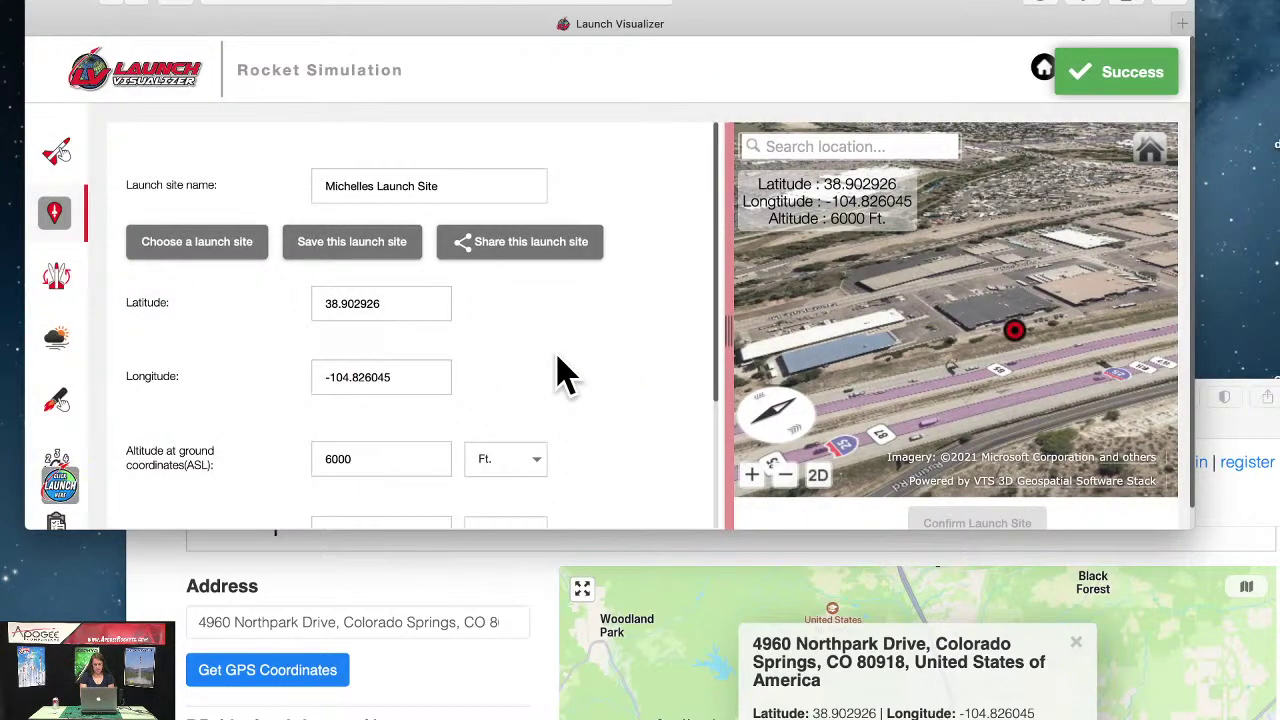
# Step: Look at the saved site in the Private list of Choose Launch Site, then cancel the chooser
pyautogui.click(198, 247)
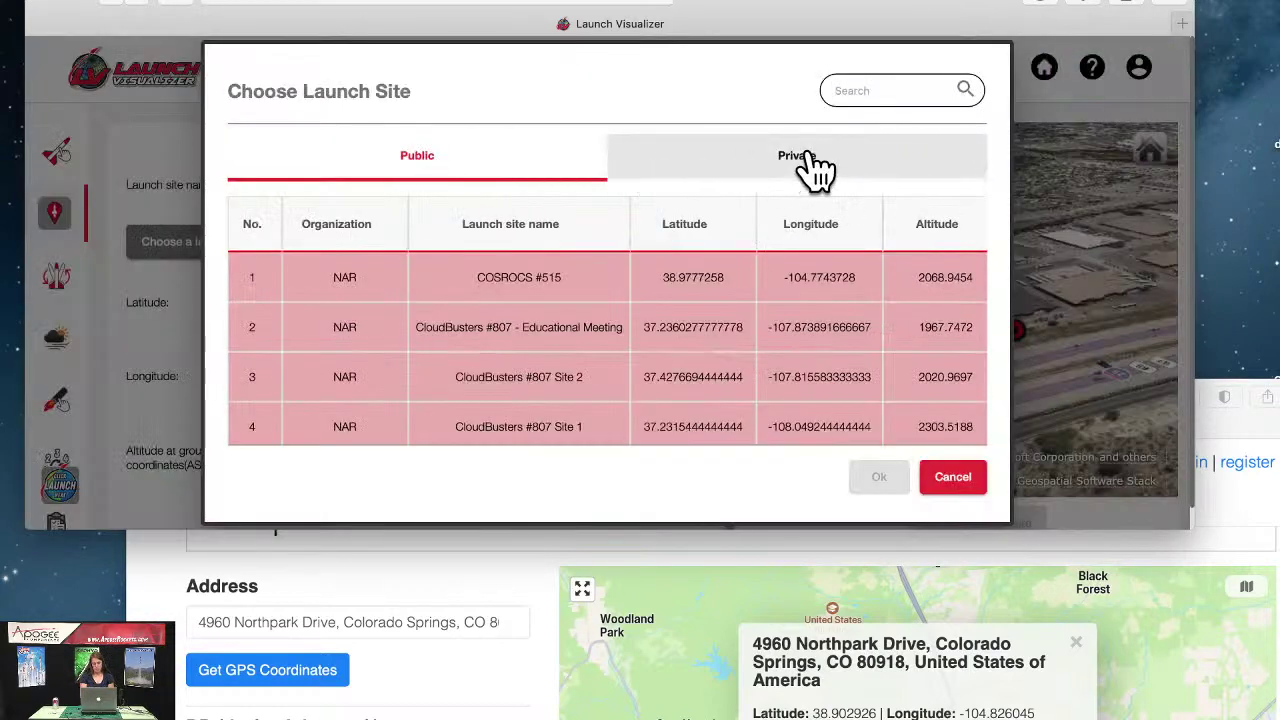
pyautogui.click(810, 165)
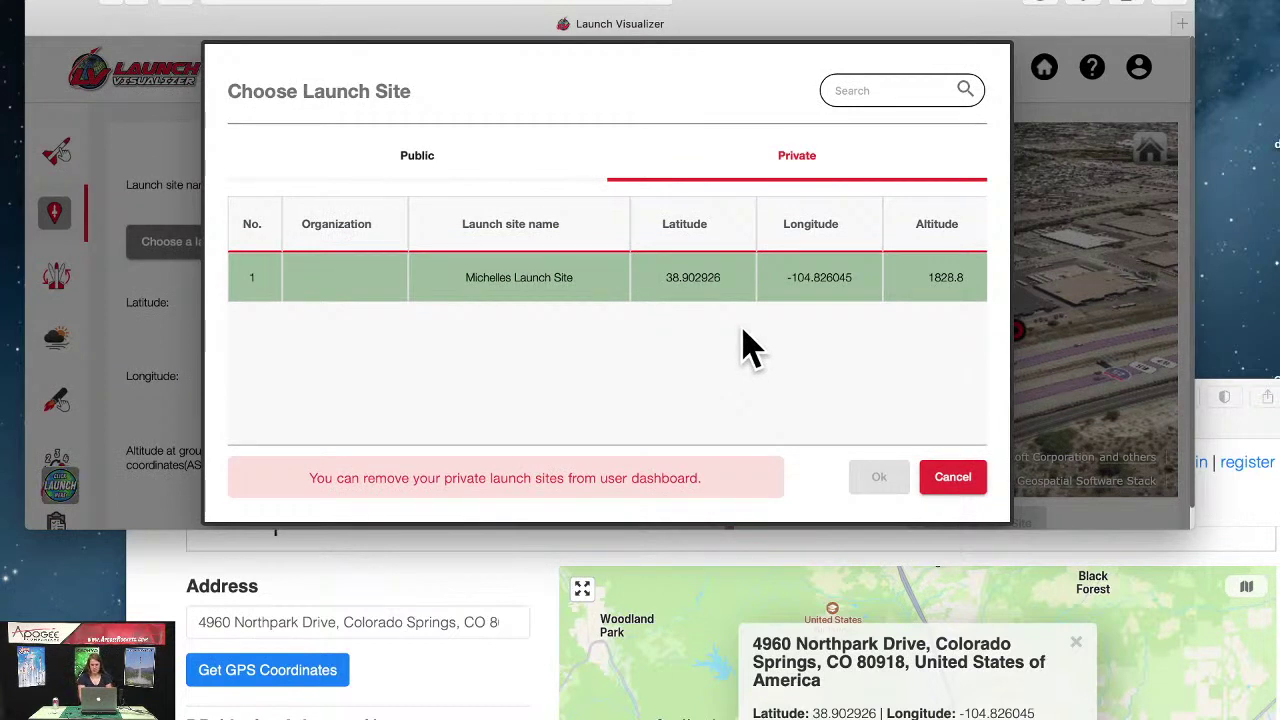
pyautogui.hscroll(5, 745, 345)
pyautogui.hscroll(-5, 745, 345)
pyautogui.click(952, 480)
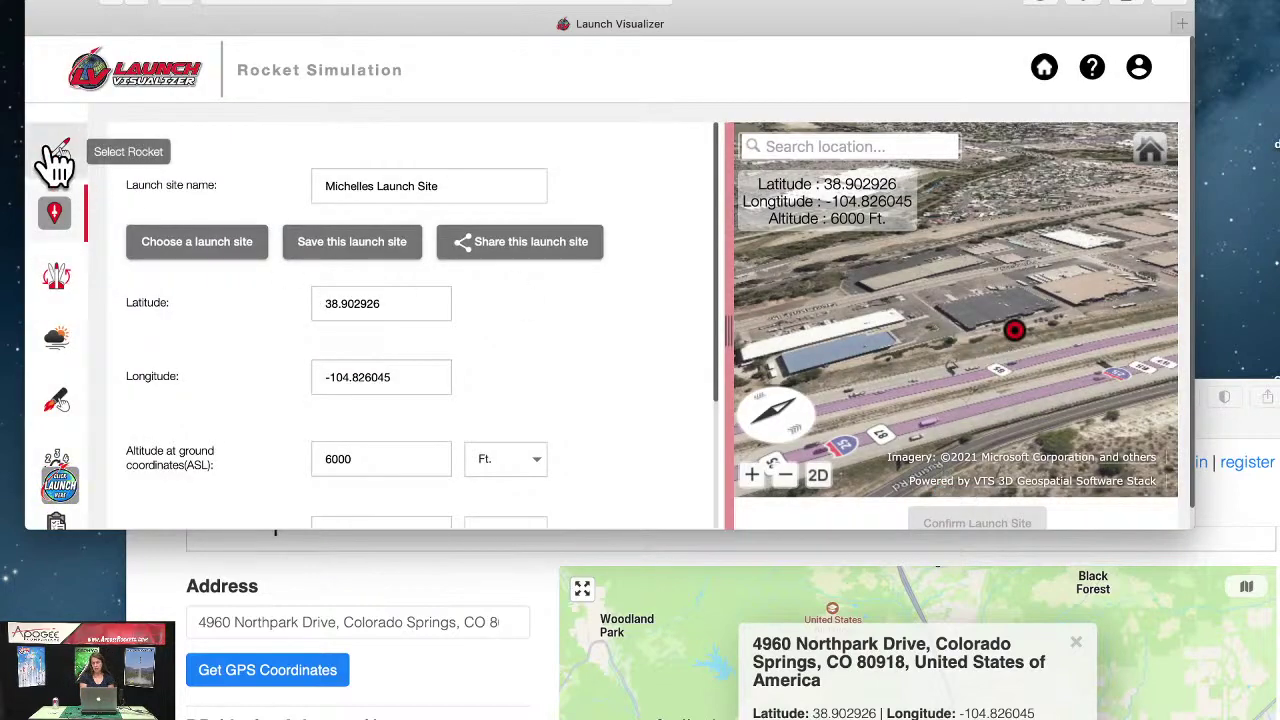
# Step: Go to the rocket design step and bring up the rocket's motor setup
pyautogui.click(54, 155)
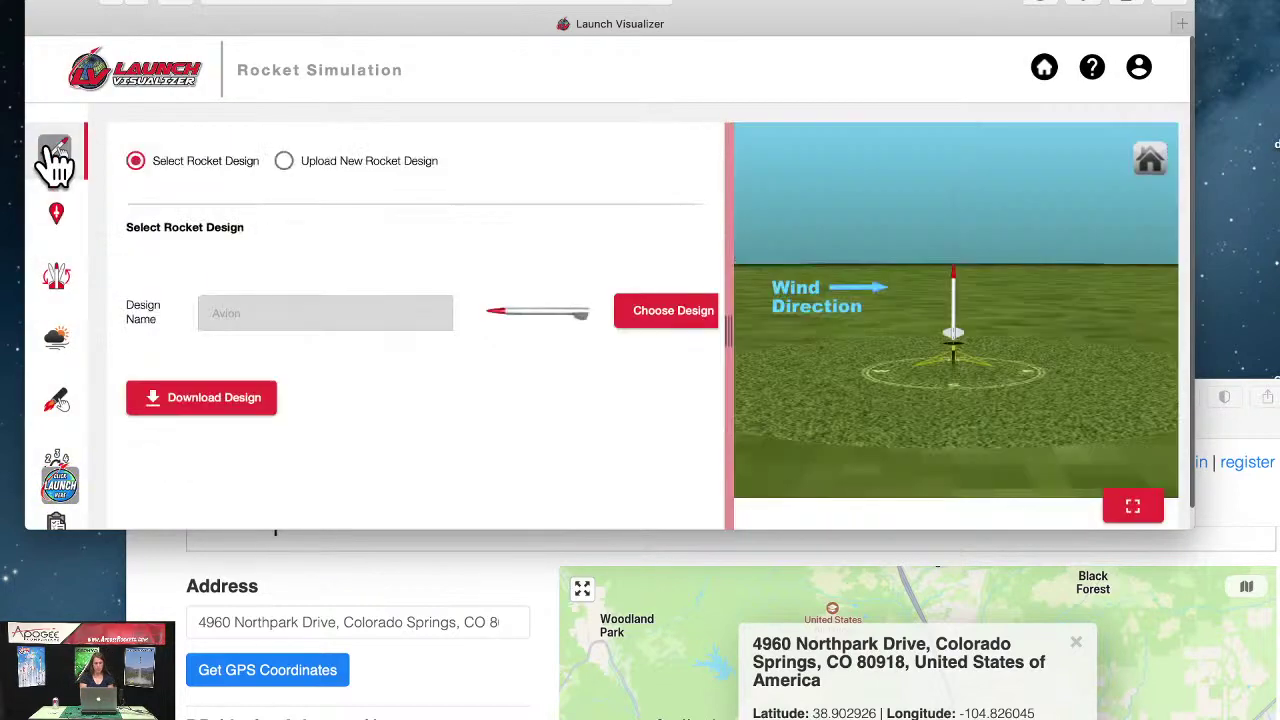
pyautogui.click(57, 402)
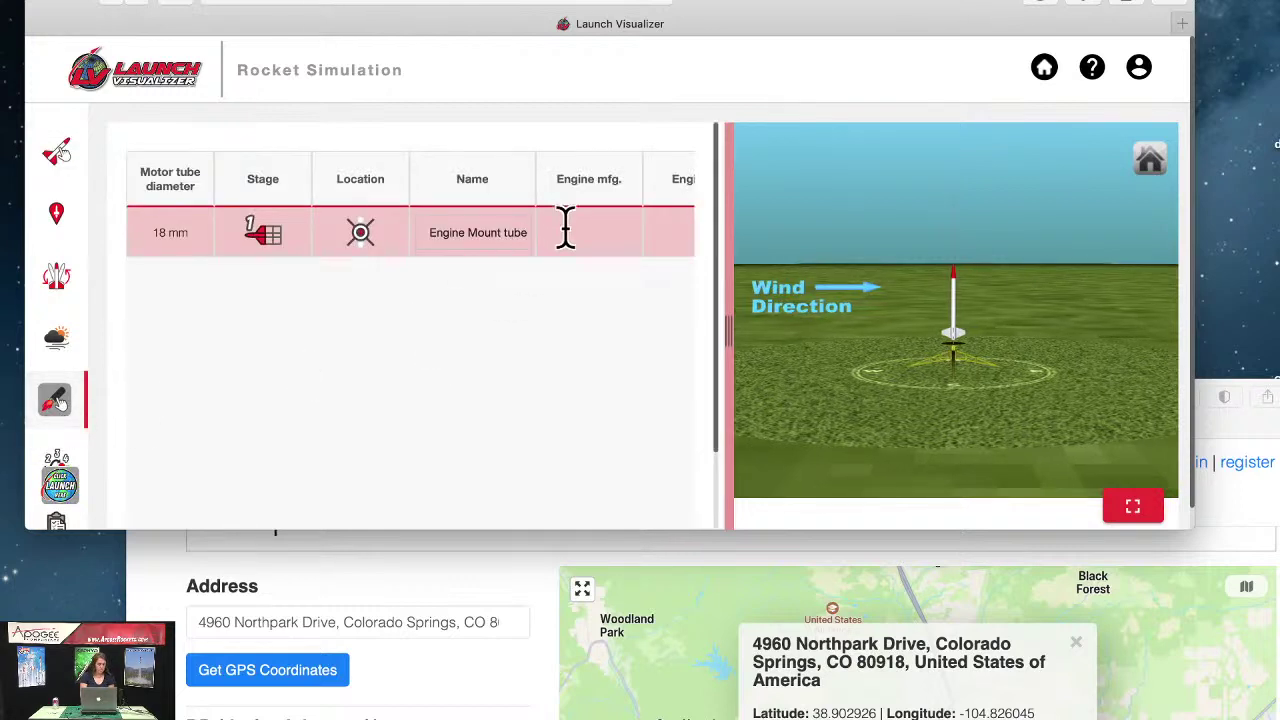
pyautogui.hscroll(3, 570, 240)
pyautogui.hscroll(5, 575, 250)
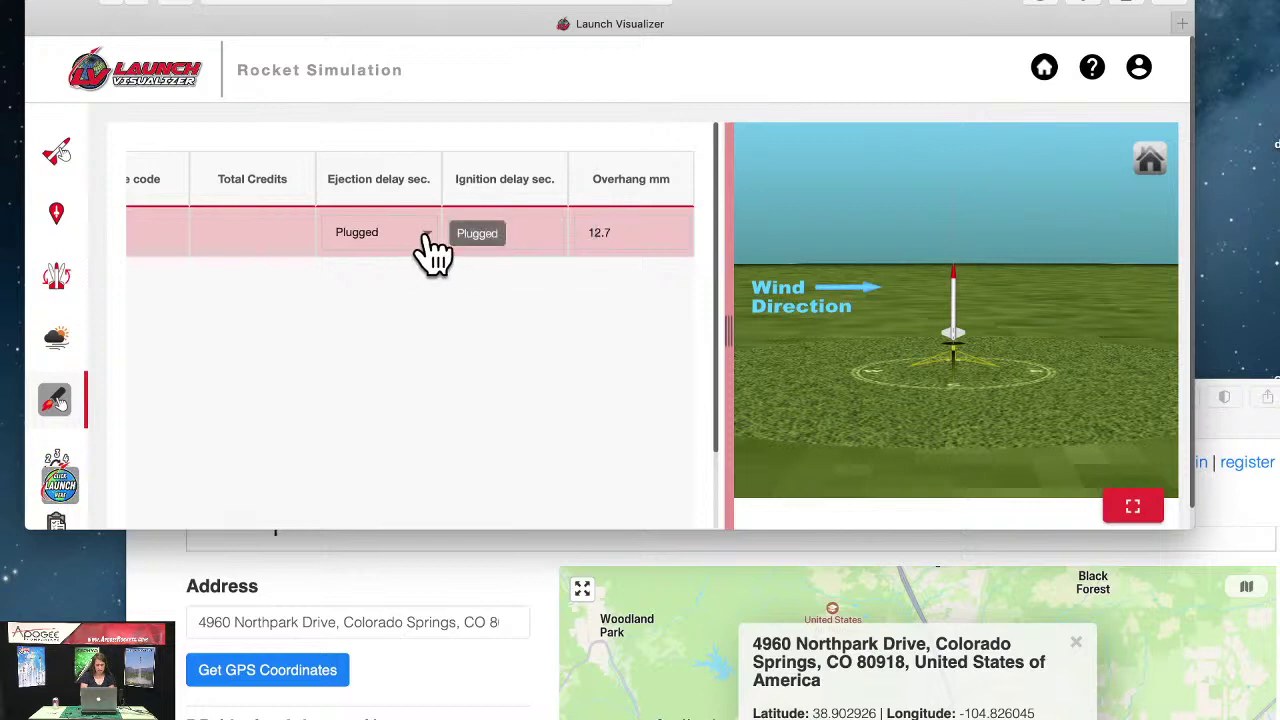
pyautogui.hscroll(-10, 423, 254)
pyautogui.hscroll(2, 409, 254)
pyautogui.hscroll(-2, 417, 251)
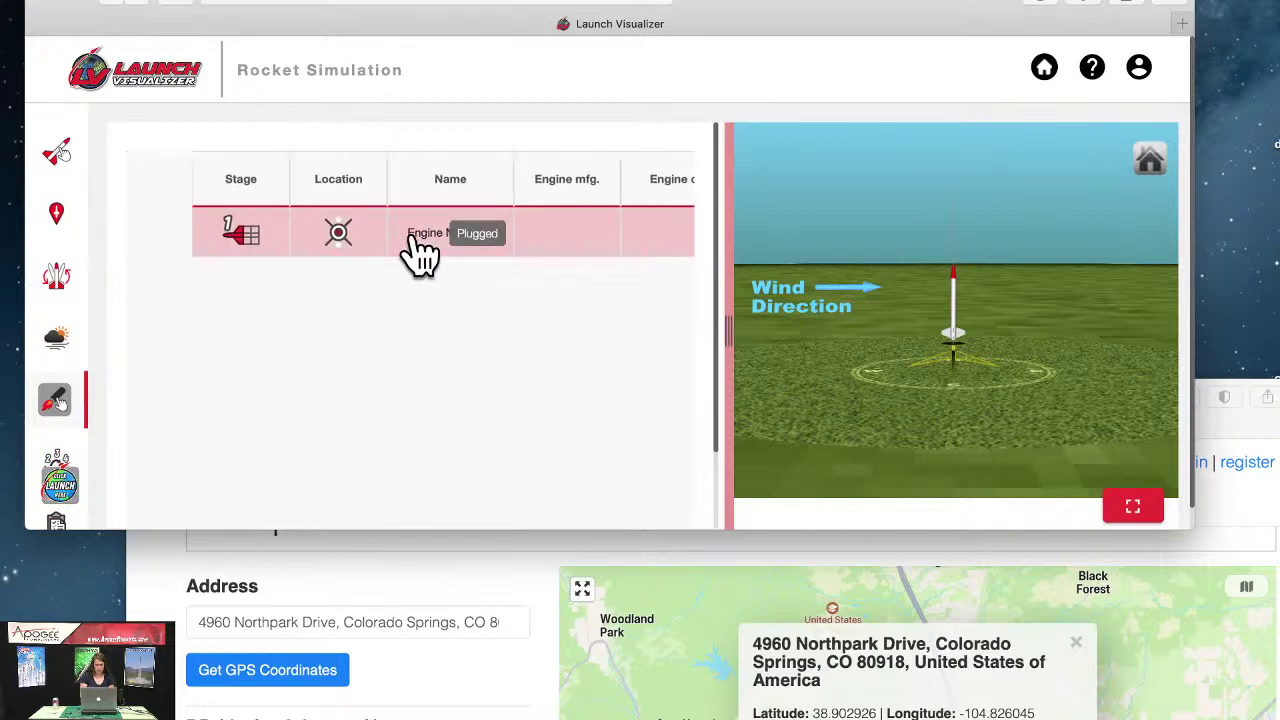
pyautogui.scroll(-3, 420, 254)
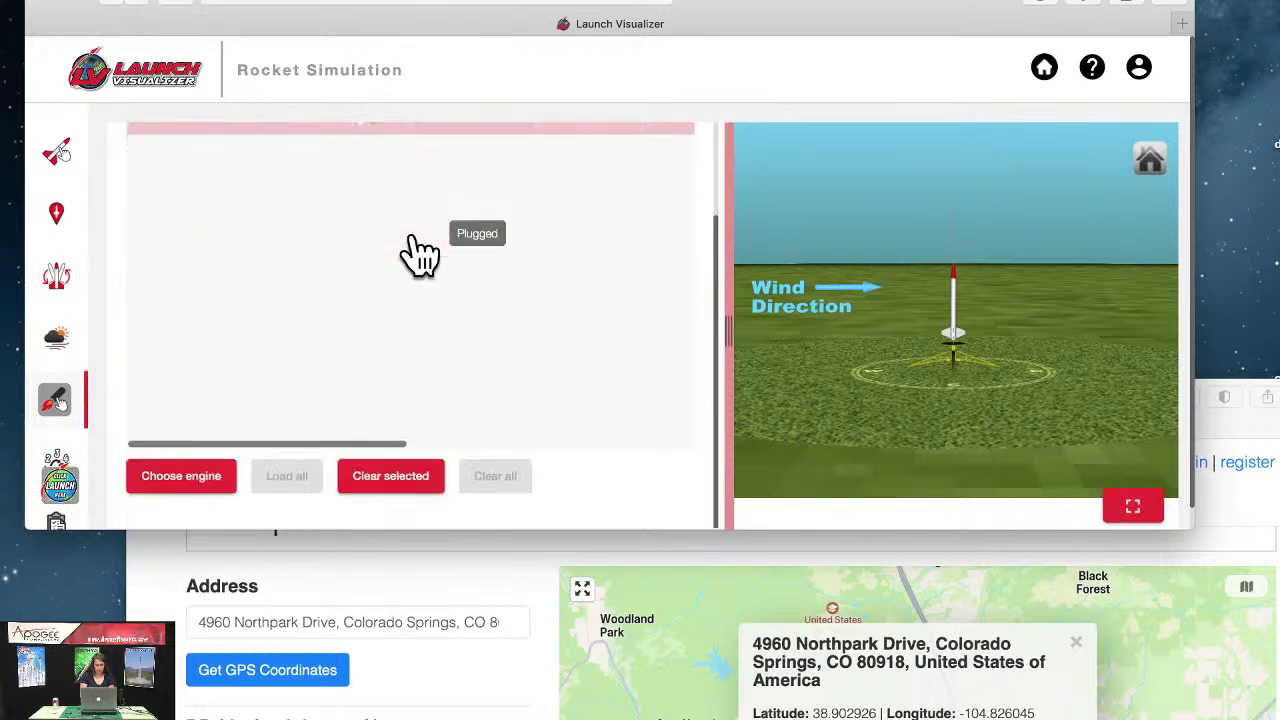
# Step: Choose the 18 mm Estes A8 from the engine list and confirm it
pyautogui.click(185, 492)
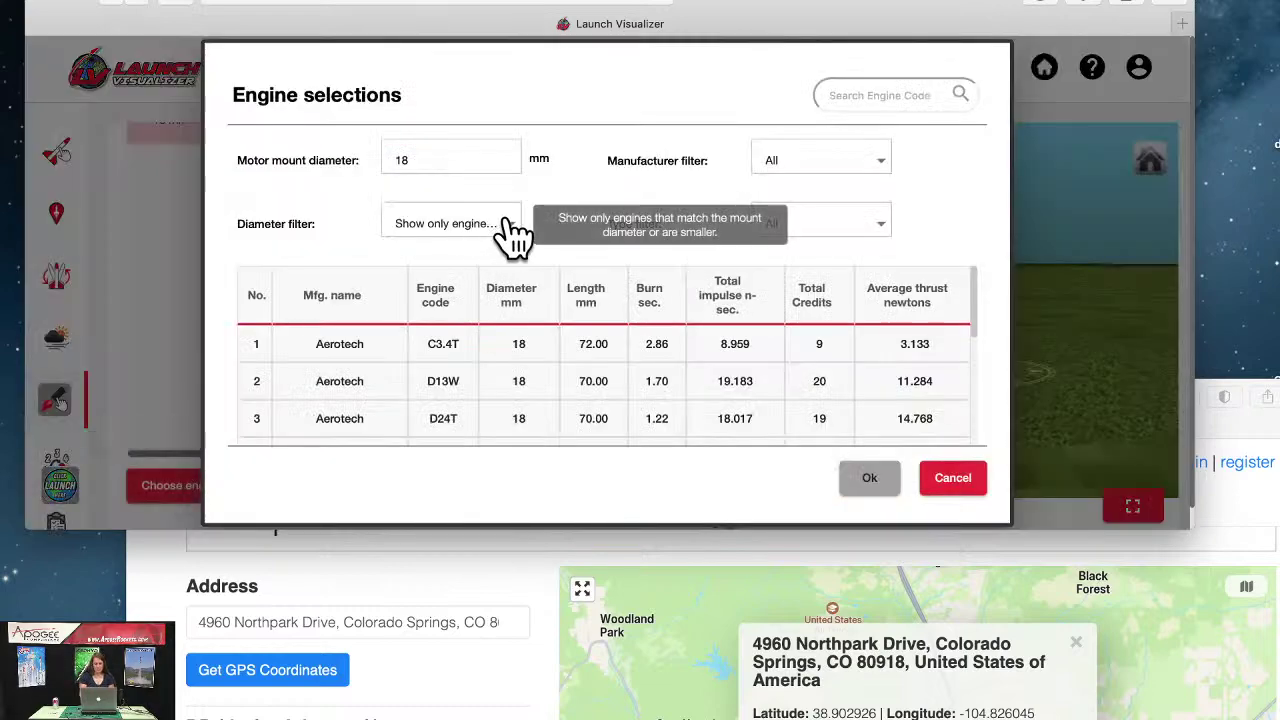
pyautogui.scroll(-5, 485, 378)
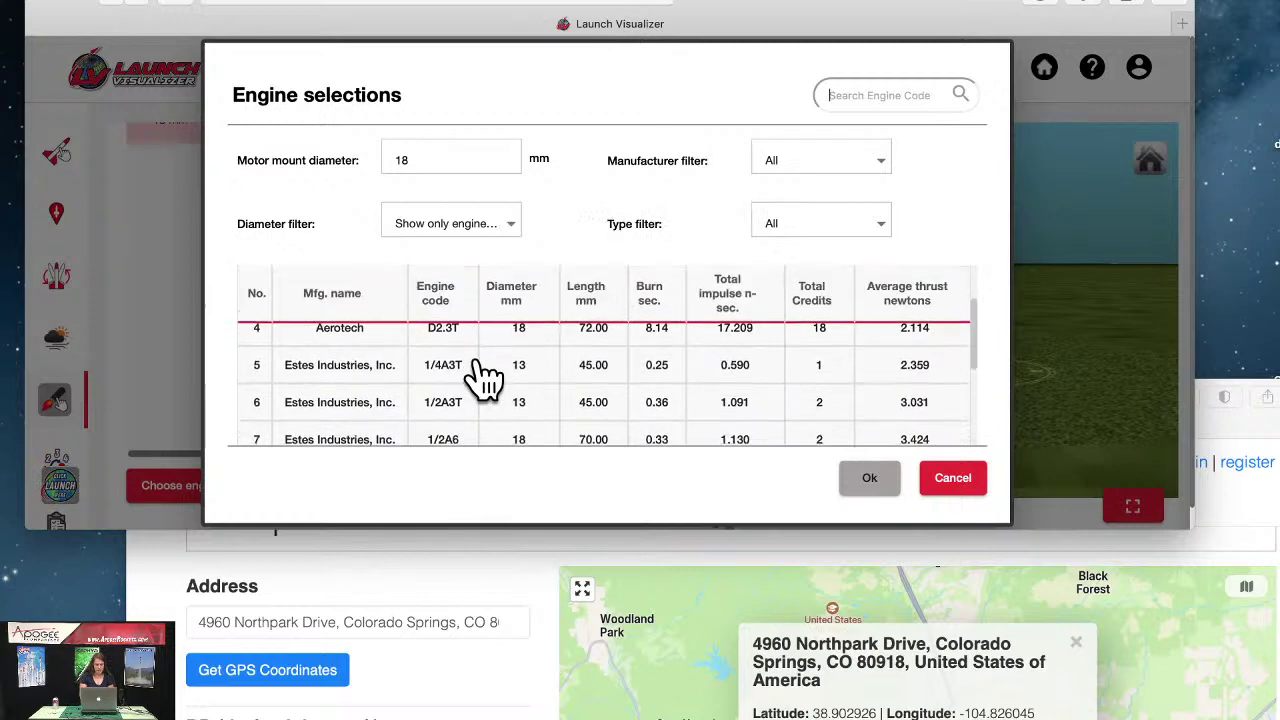
pyautogui.scroll(-4, 485, 378)
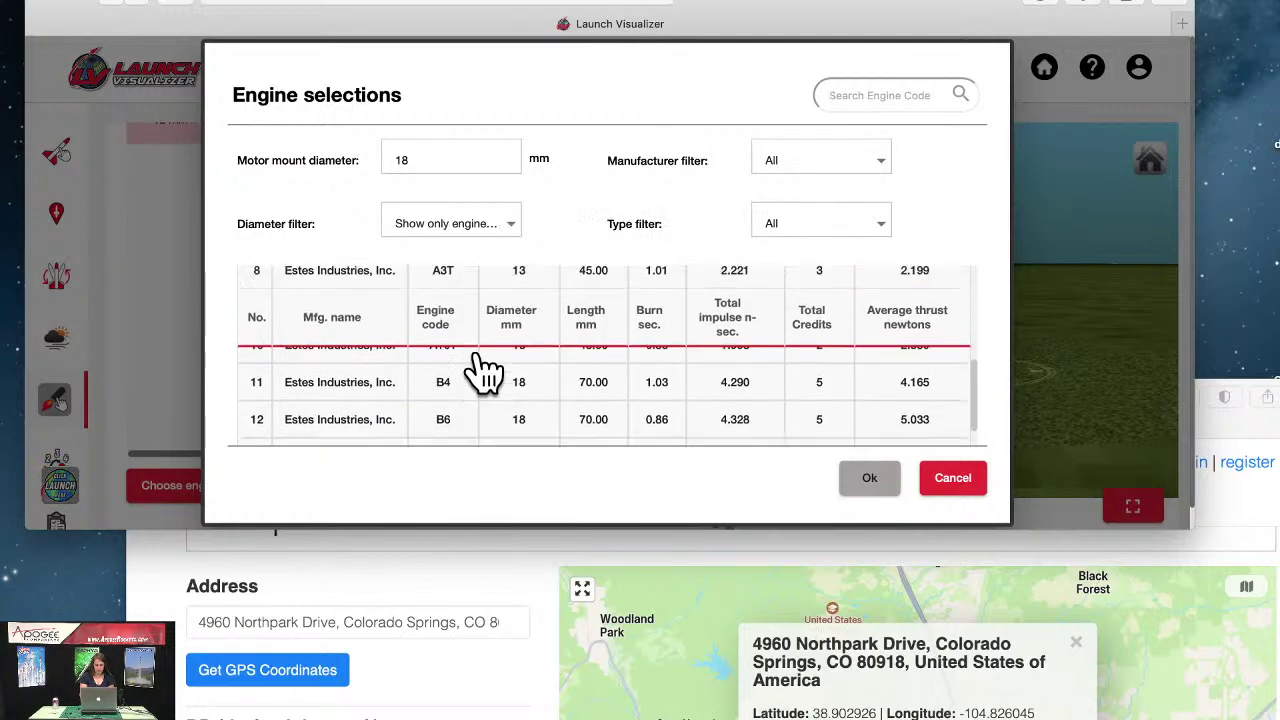
pyautogui.scroll(2, 485, 372)
pyautogui.click(342, 355)
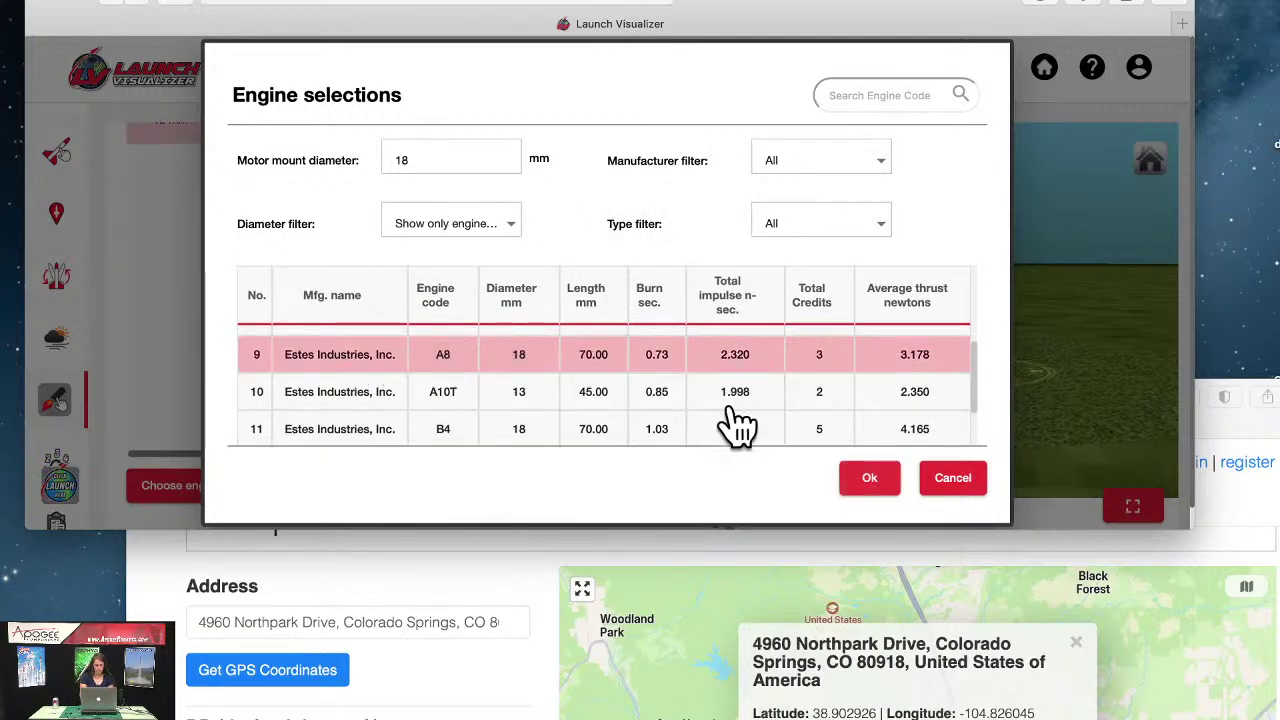
pyautogui.click(876, 488)
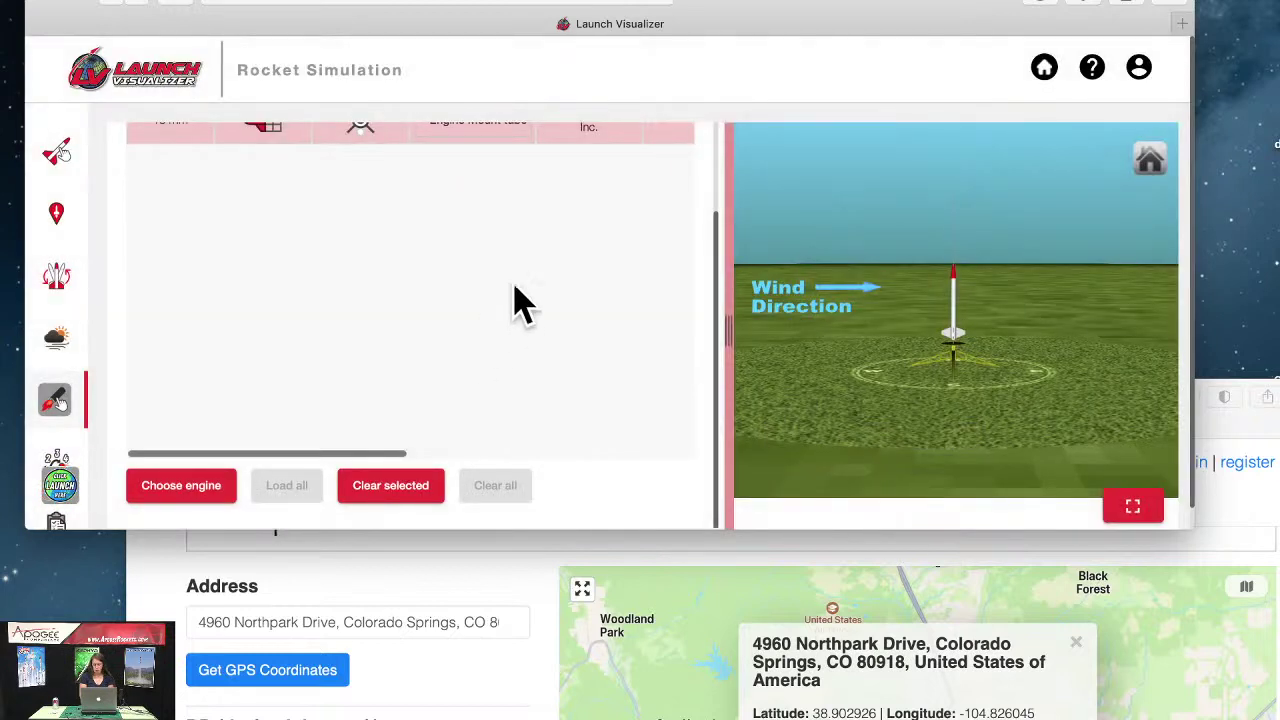
# Step: Simulate the A8 flight, close the GPS browser window, and enlarge Launch Visualizer for the 3D view
pyautogui.click(62, 485)
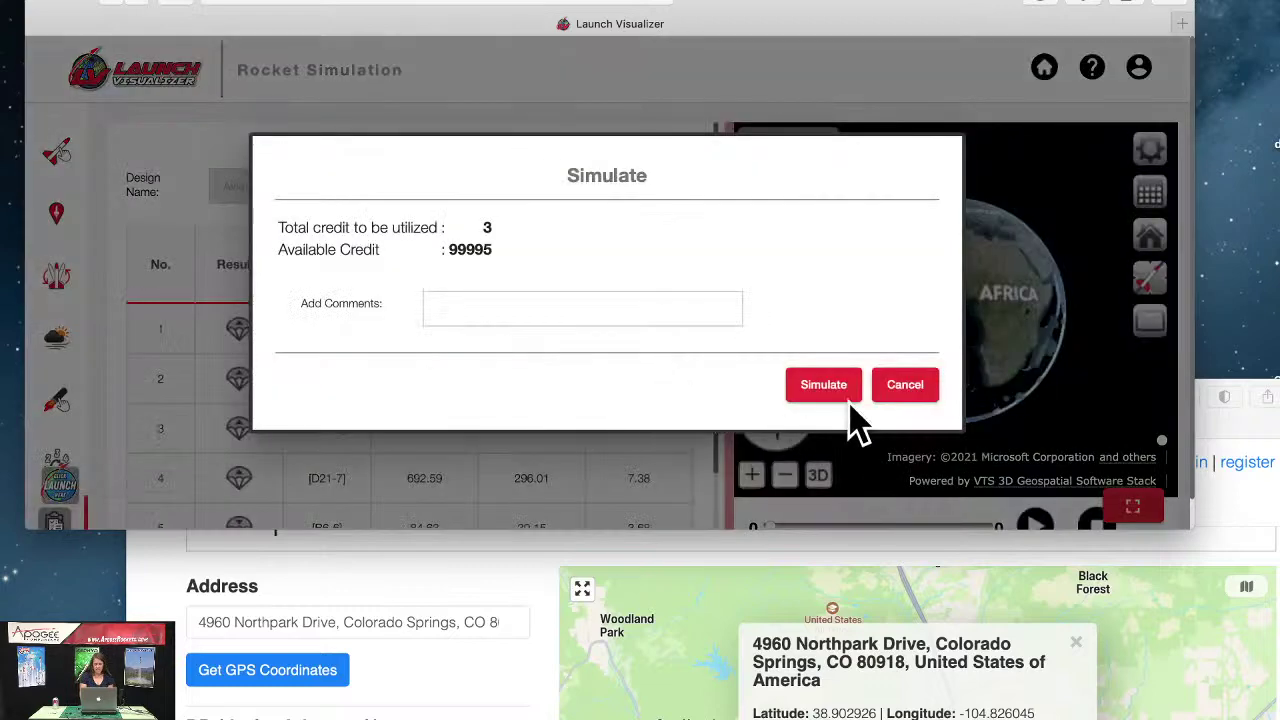
pyautogui.click(822, 390)
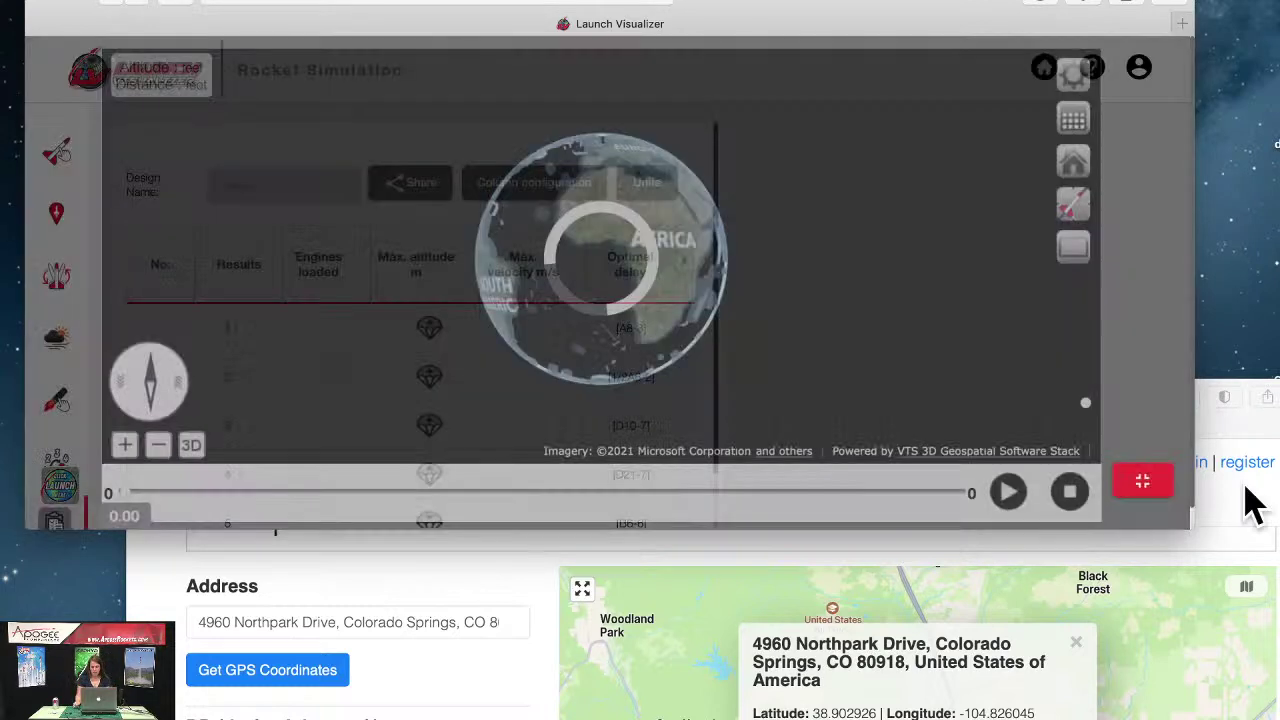
pyautogui.click(1247, 512)
pyautogui.click(144, 397)
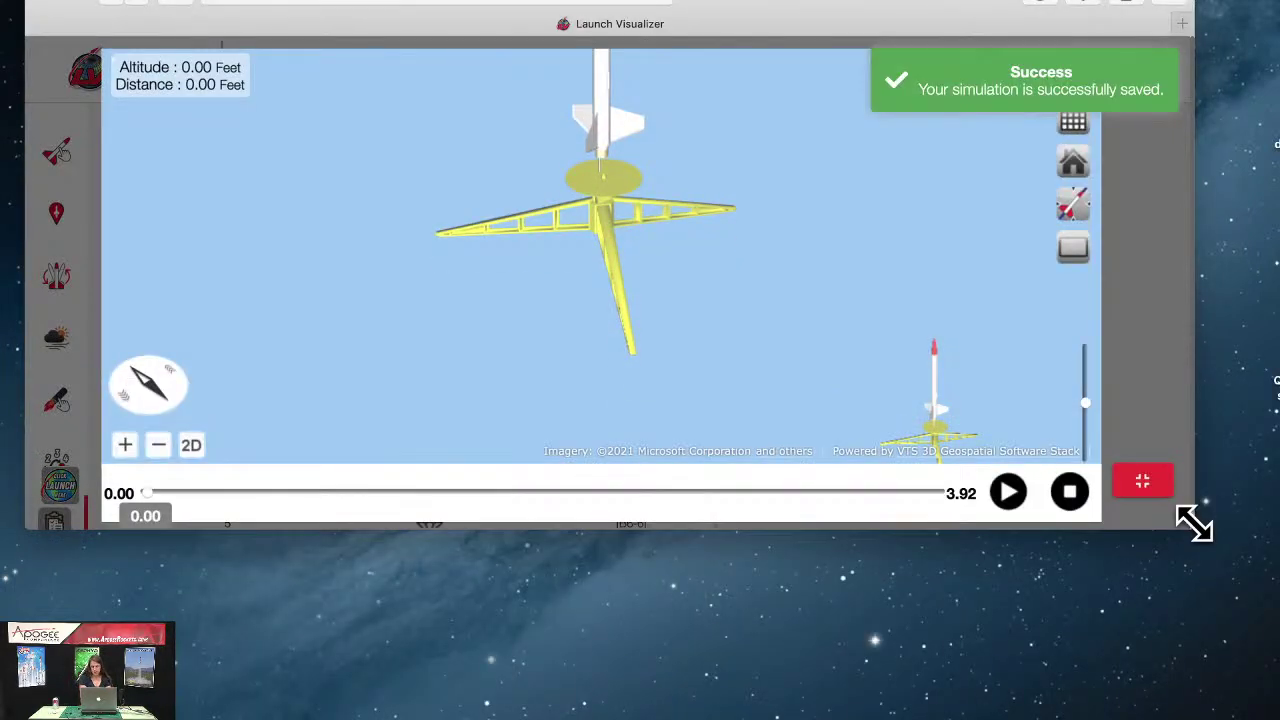
pyautogui.moveTo(1193, 521); pyautogui.dragTo(1276, 590)
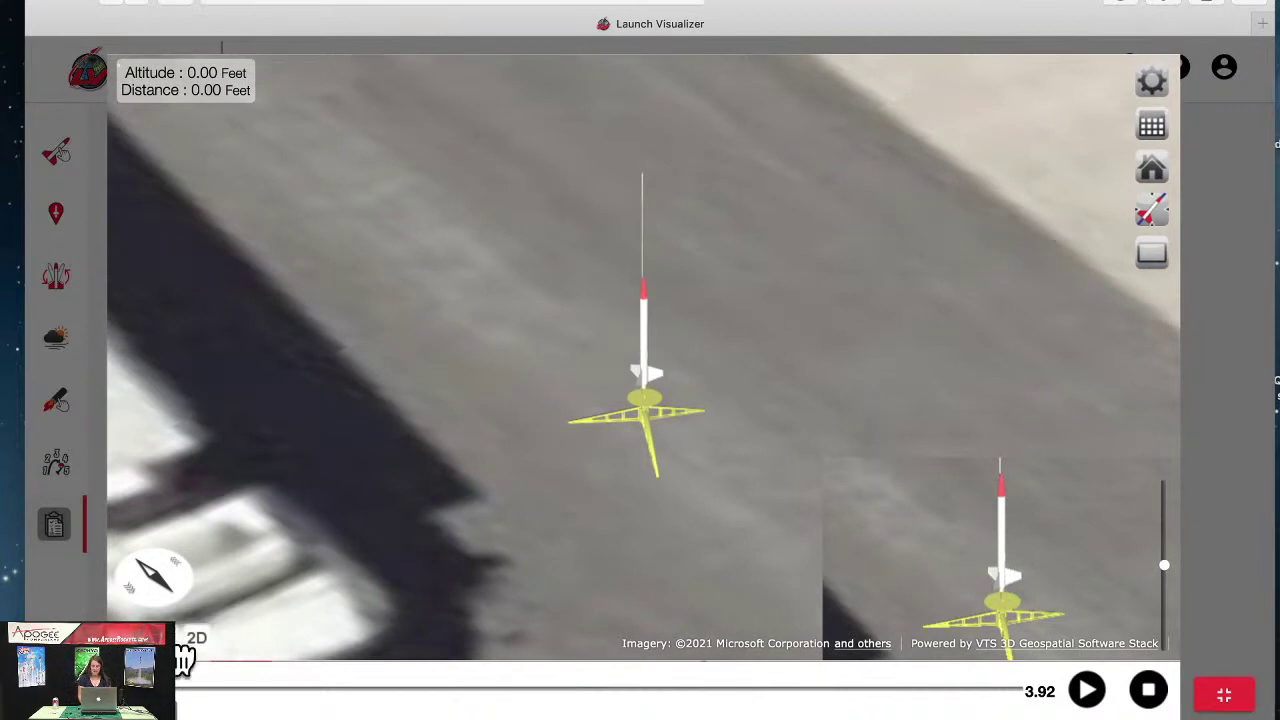
# Step: Zoom out the 3D view, play the A8 flight, stop and scrub ahead, then exit full screen
pyautogui.scroll(-5, 183, 660)
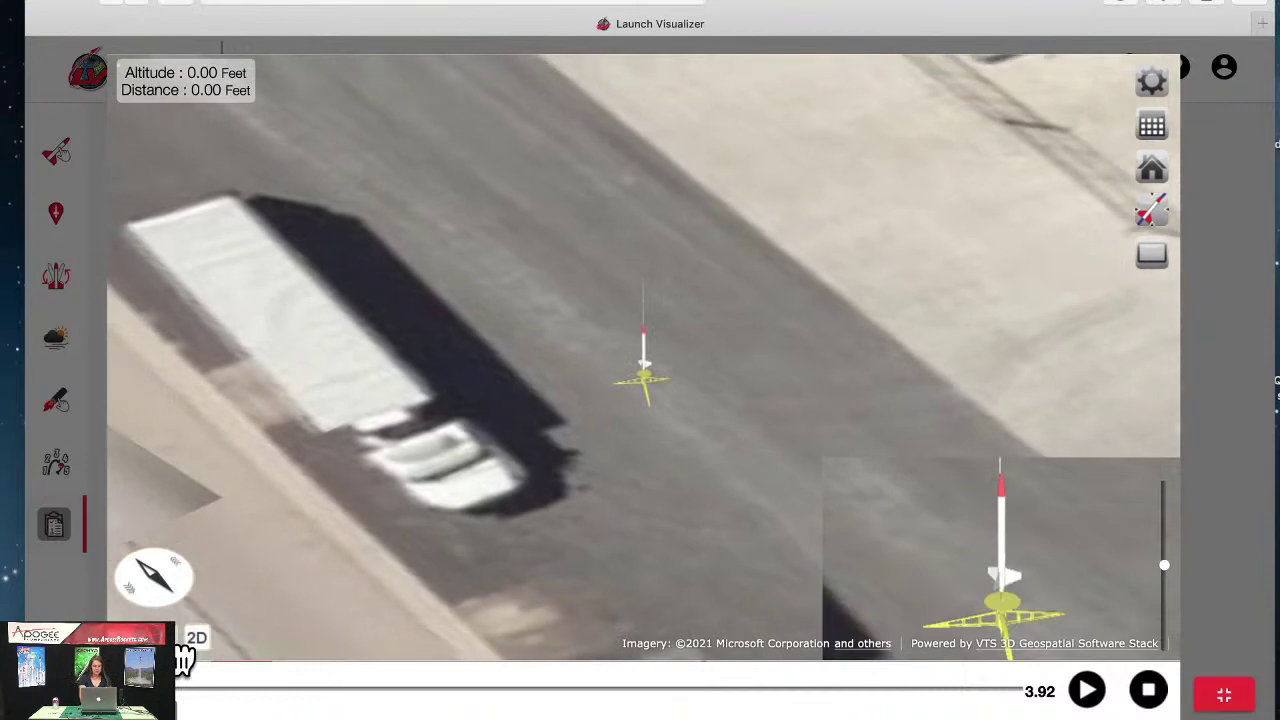
pyautogui.scroll(-5, 183, 660)
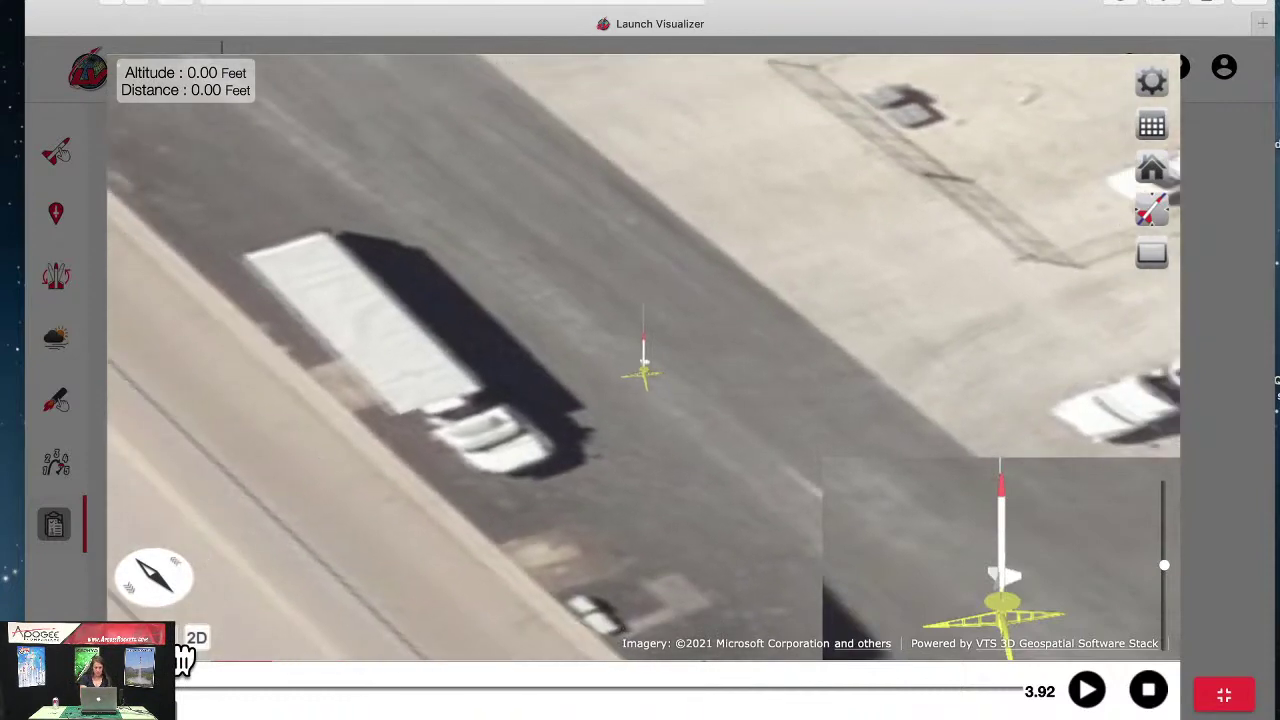
pyautogui.scroll(-5, 183, 660)
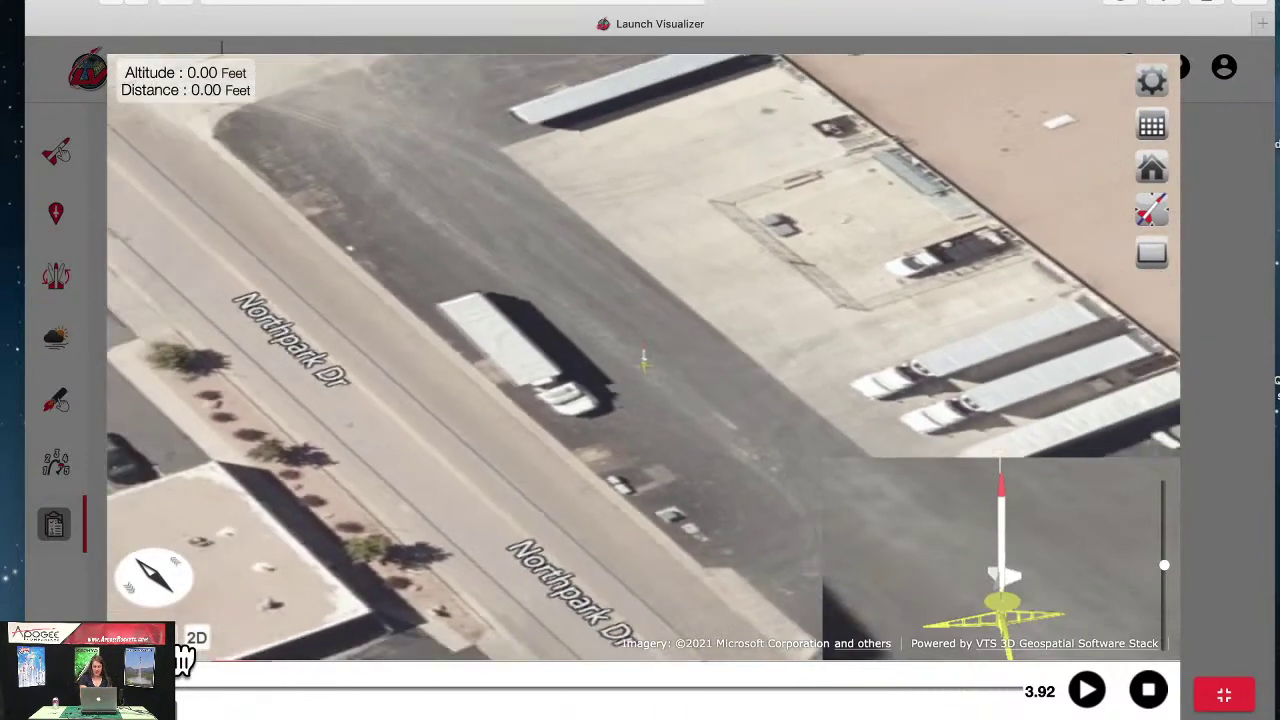
pyautogui.scroll(-3, 183, 660)
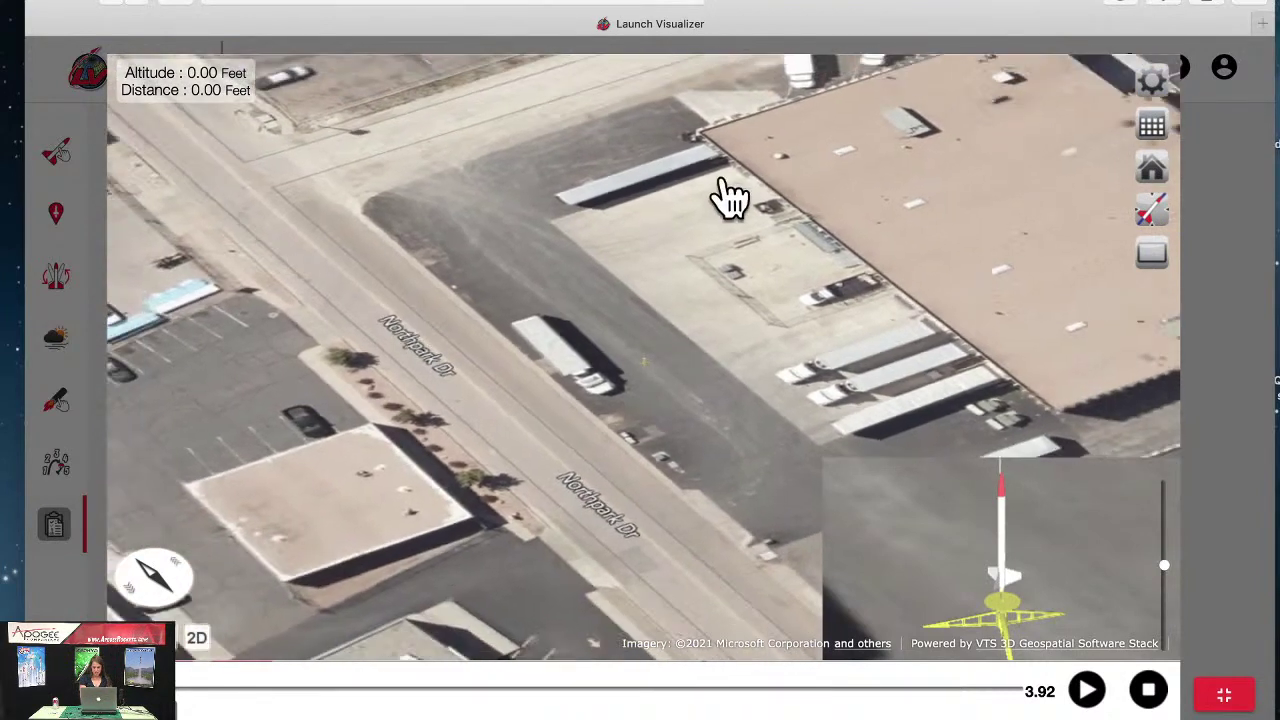
pyautogui.scroll(-2, 728, 197)
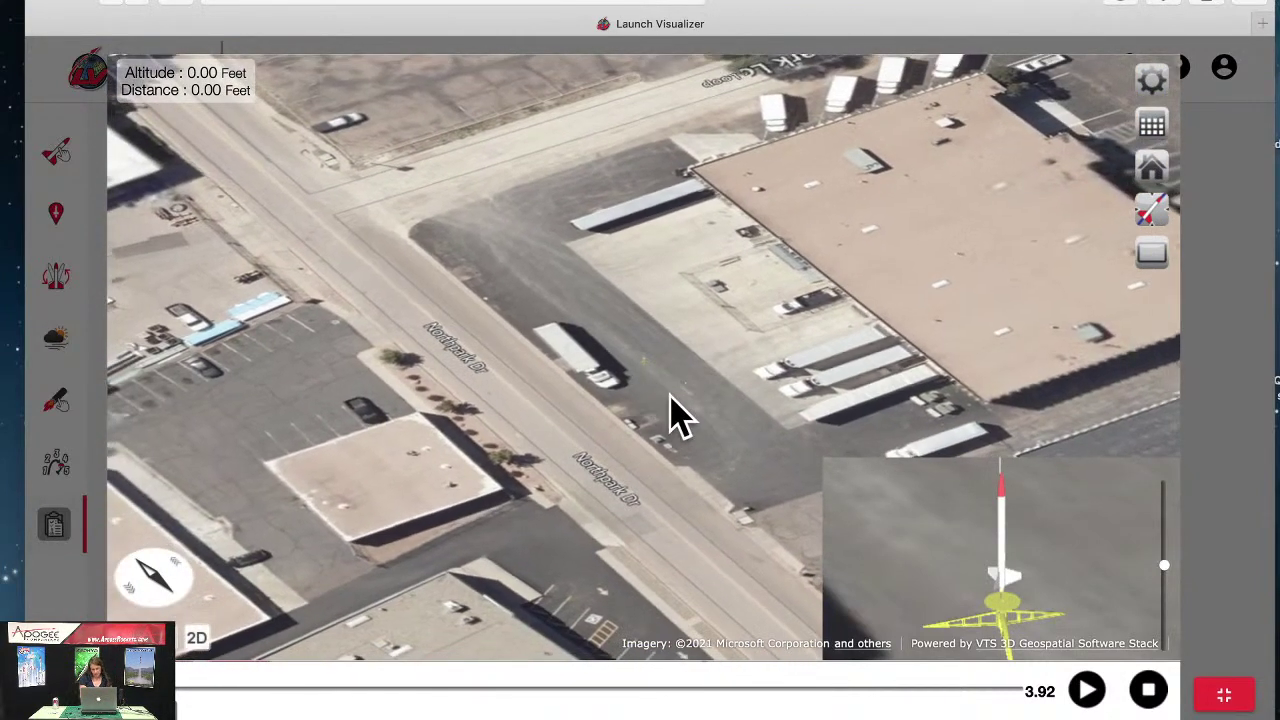
pyautogui.scroll(-2, 676, 415)
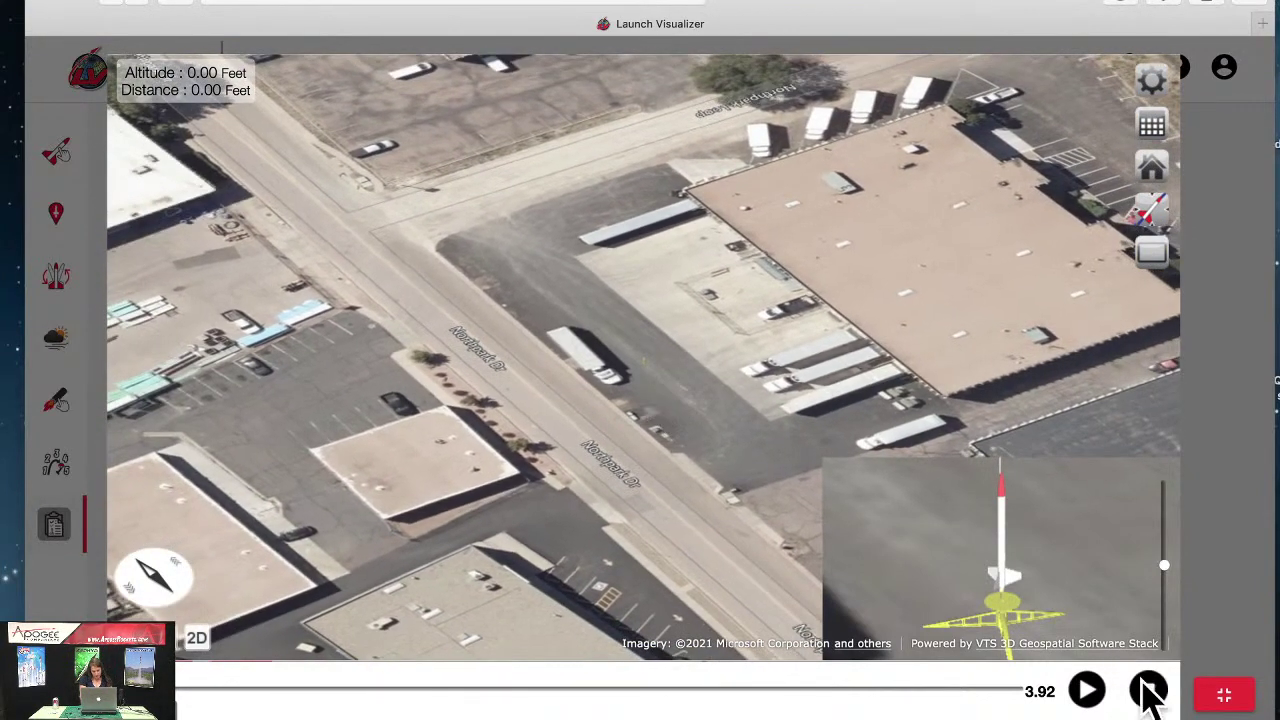
pyautogui.click(1090, 703)
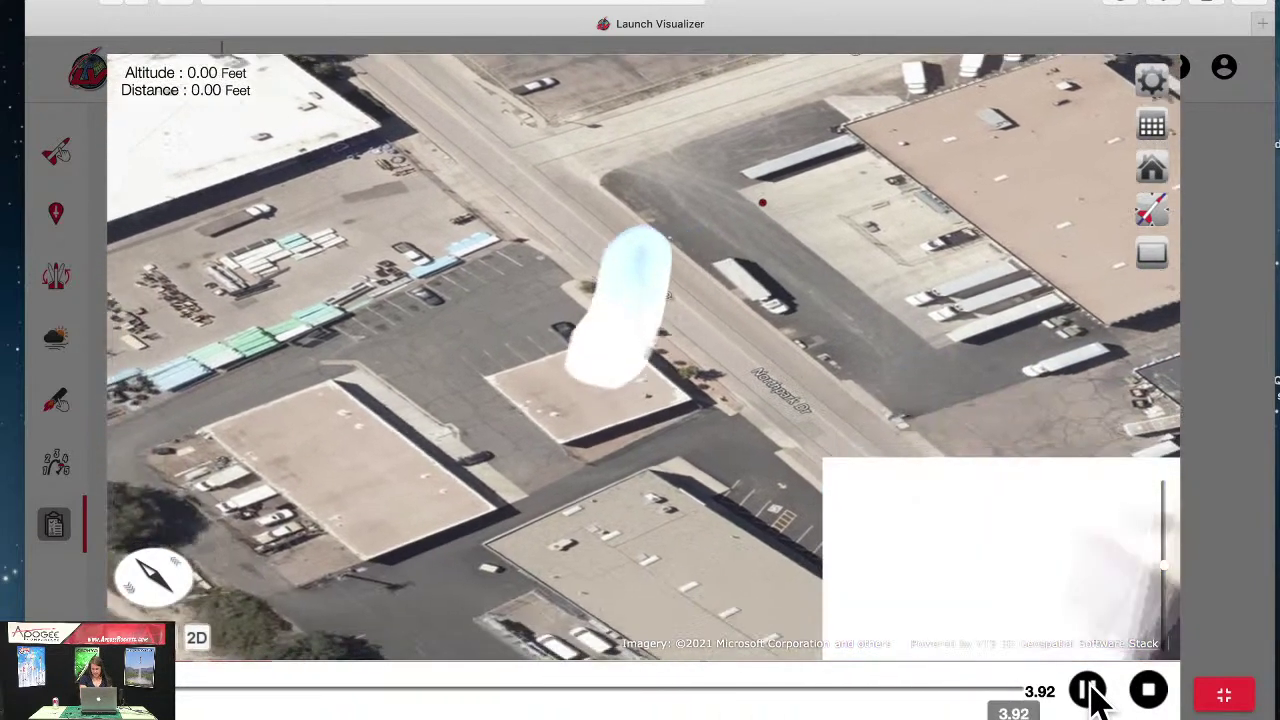
pyautogui.click(1089, 690)
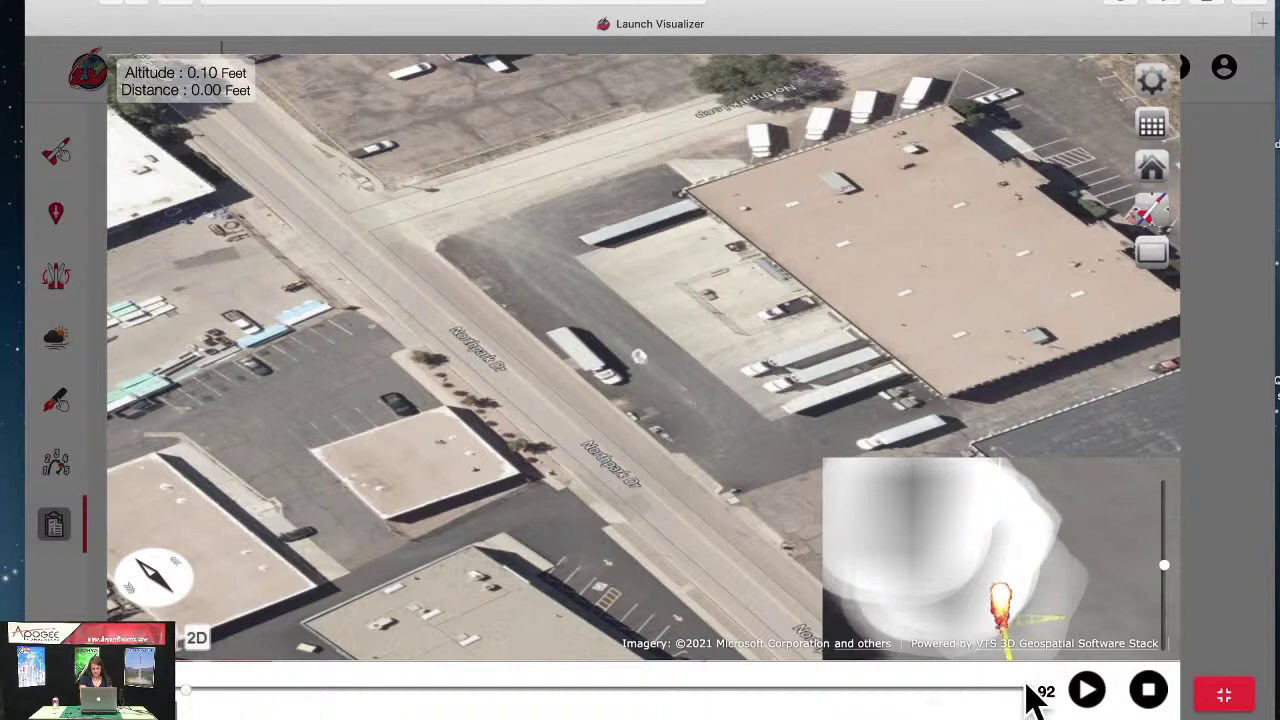
pyautogui.click(1150, 692)
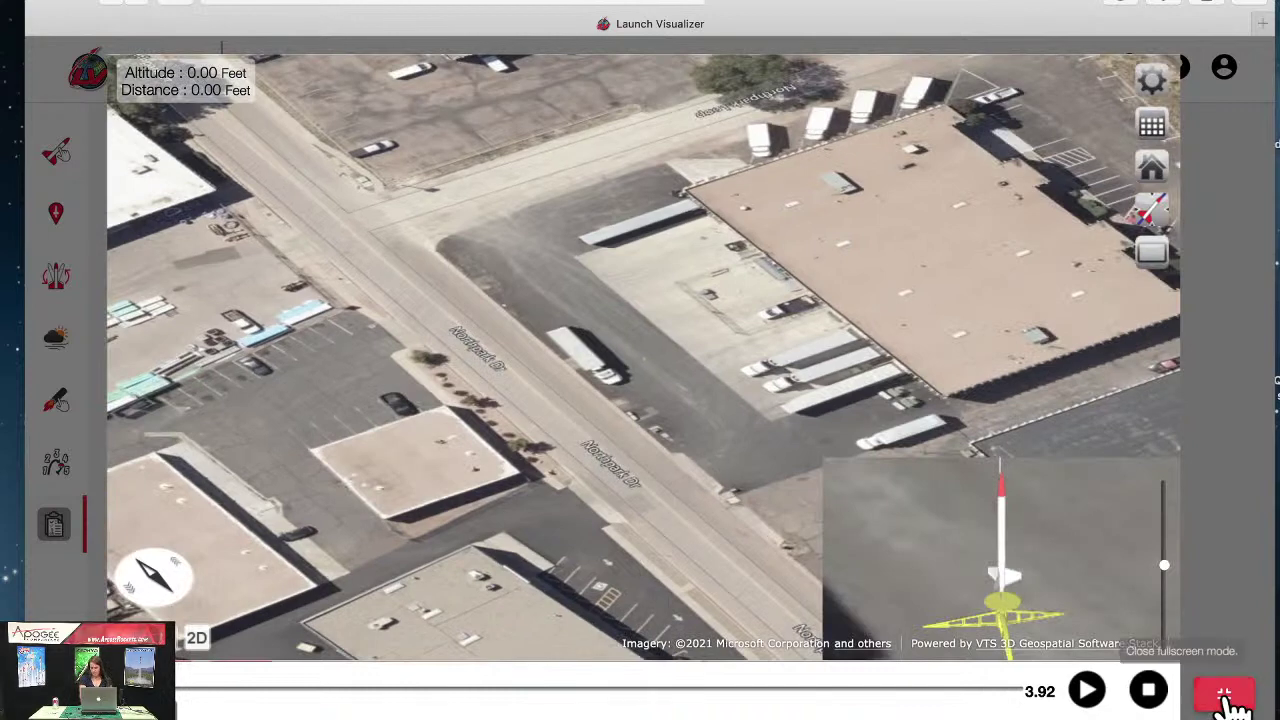
pyautogui.click(1228, 697)
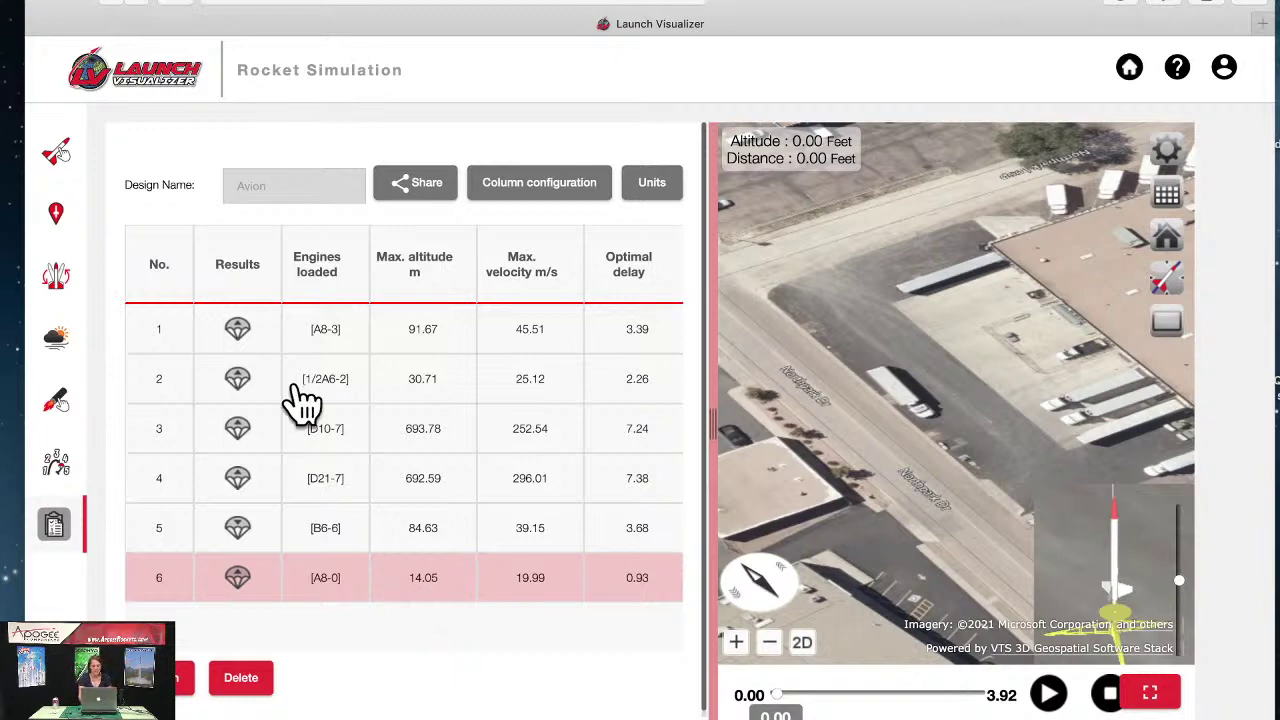
pyautogui.scroll(-1, 381, 478)
pyautogui.scroll(1, 381, 478)
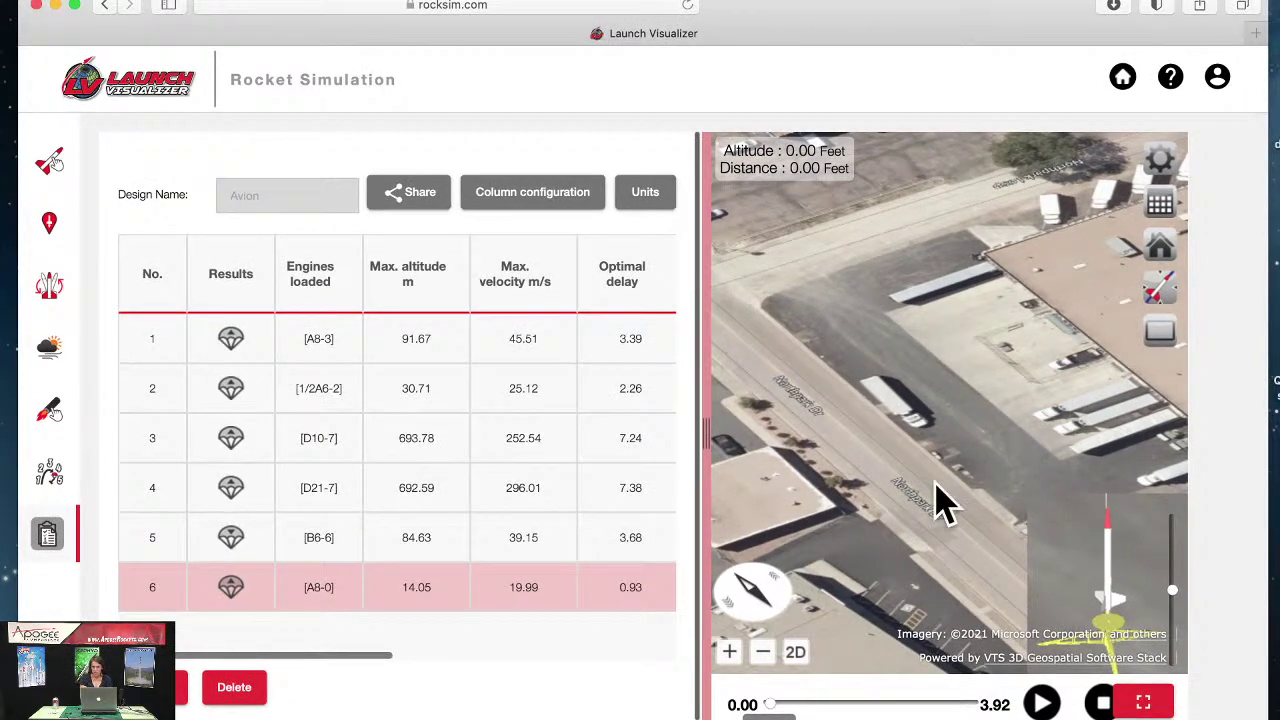
# Step: Minimize the Safari browser to reveal RockSim's flight simulations table
pyautogui.click(55, 6)
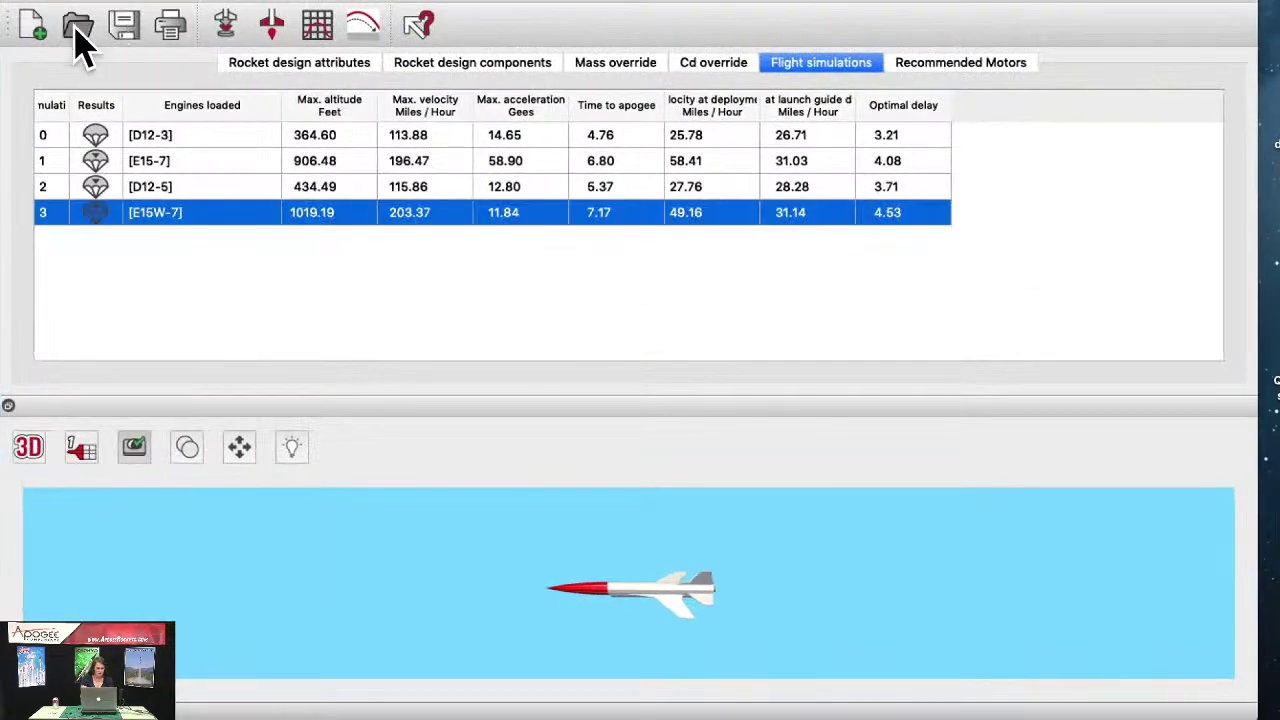
# Step: Browse the Open dialog to the RockSim_10.3.1f4 Designs folder in Applications
pyautogui.click(78, 30)
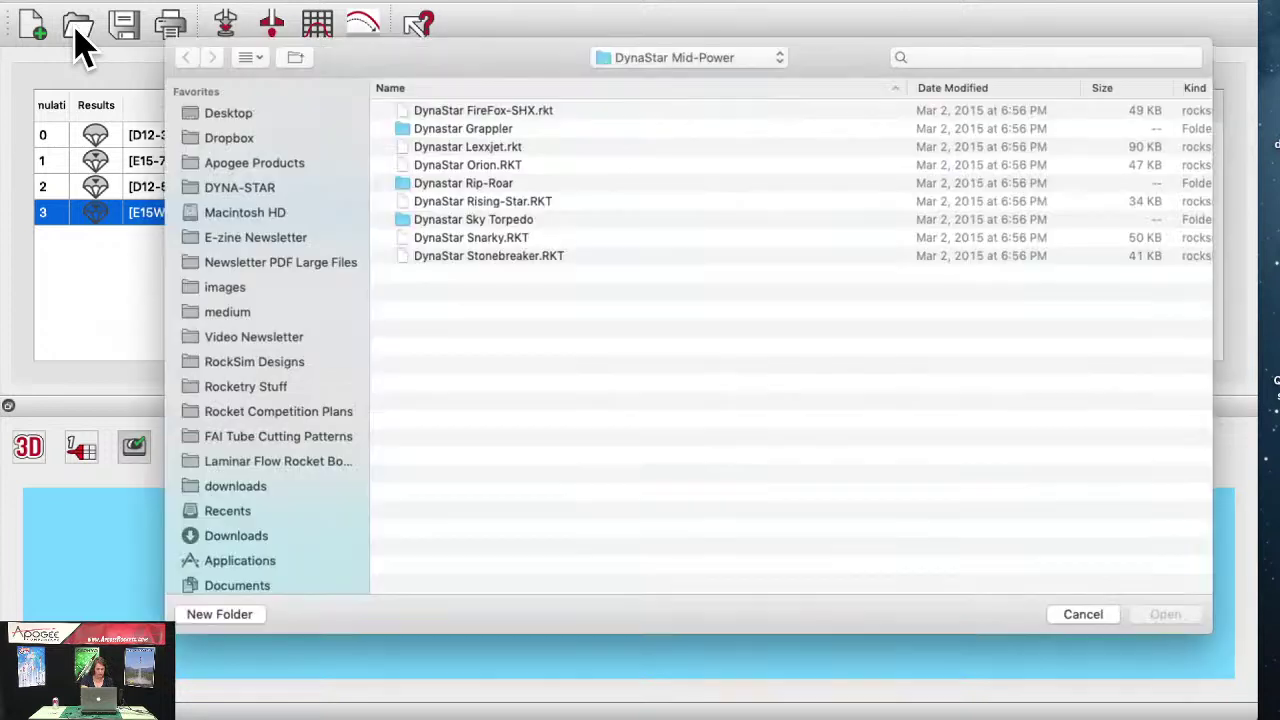
pyautogui.click(712, 58)
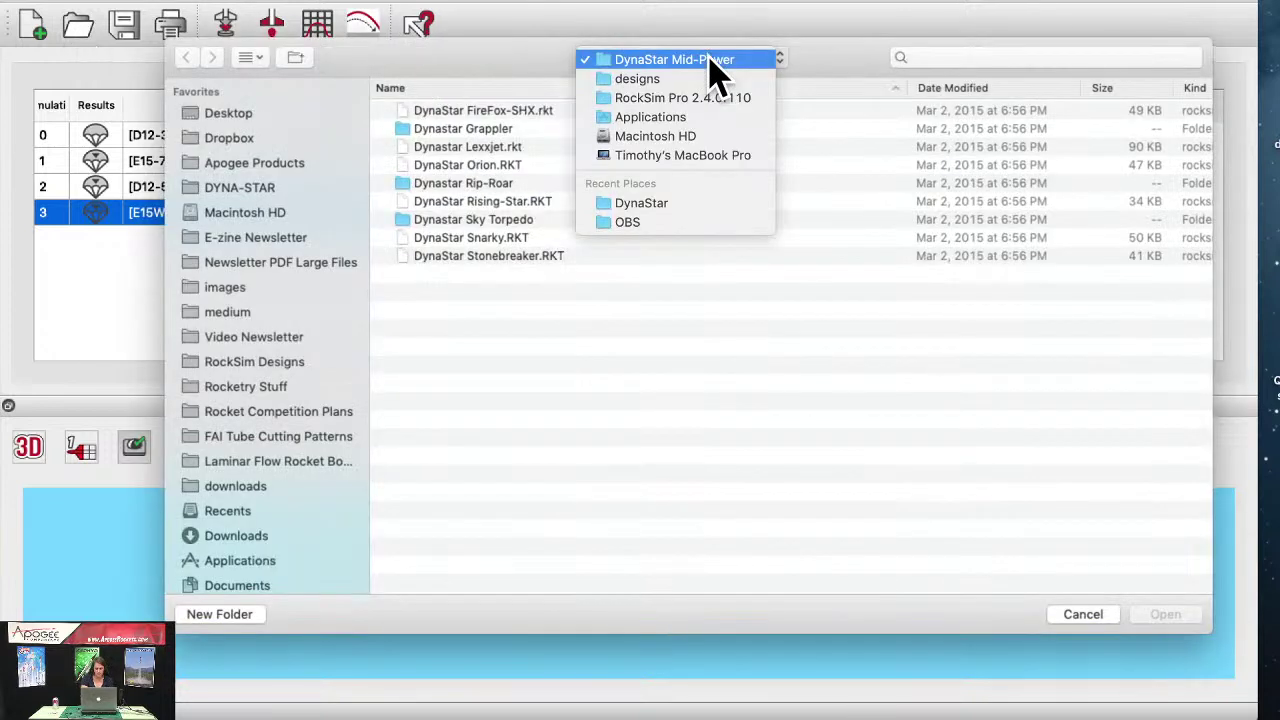
pyautogui.click(704, 117)
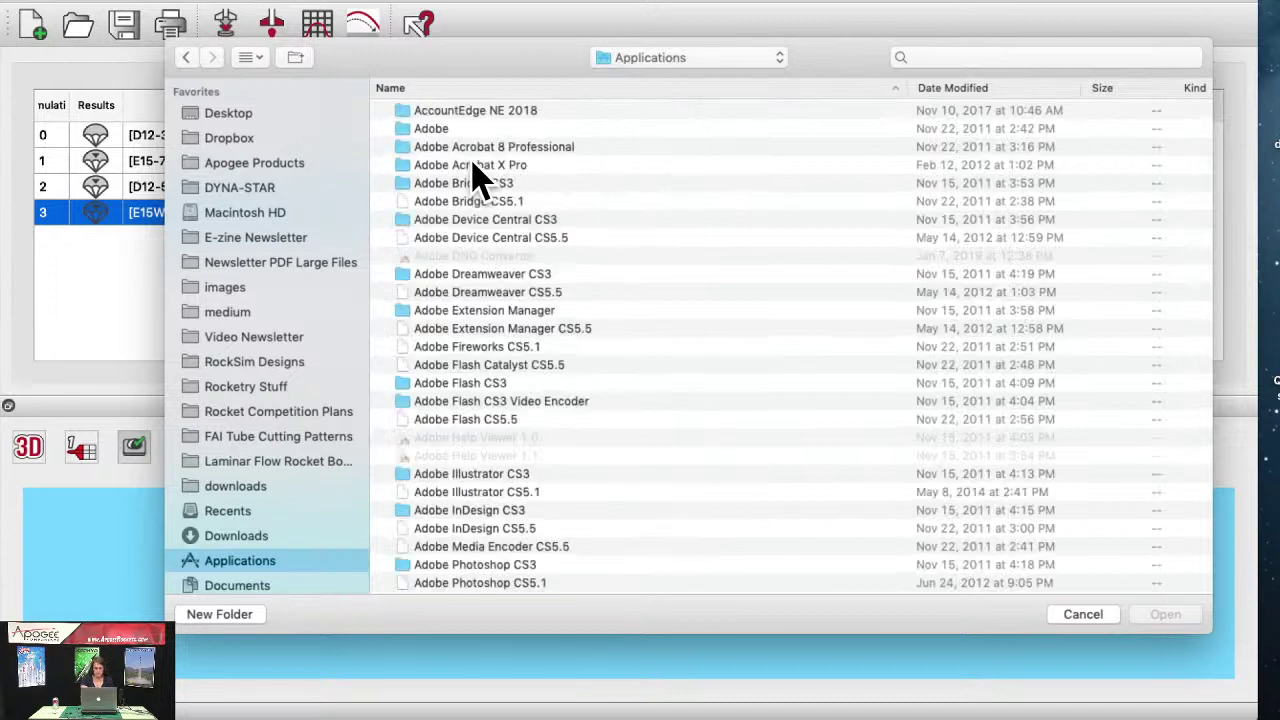
pyautogui.scroll(-1, 600, 318)
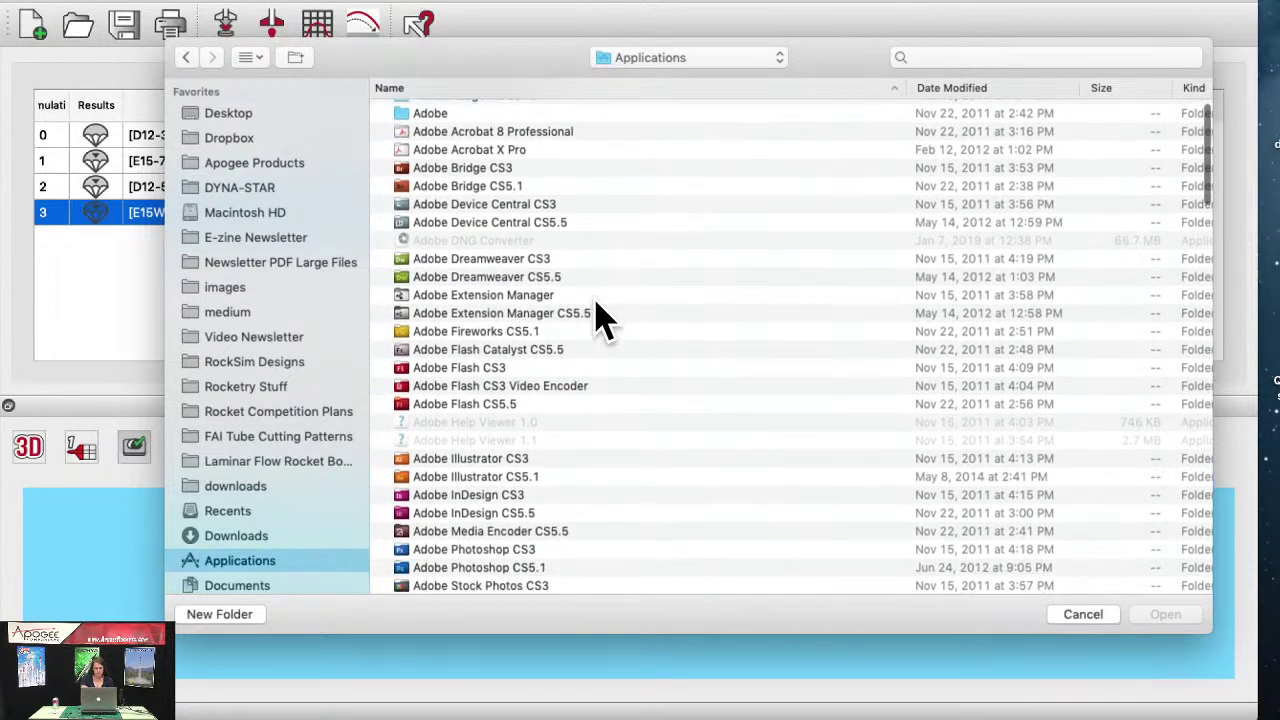
pyautogui.scroll(-2, 600, 318)
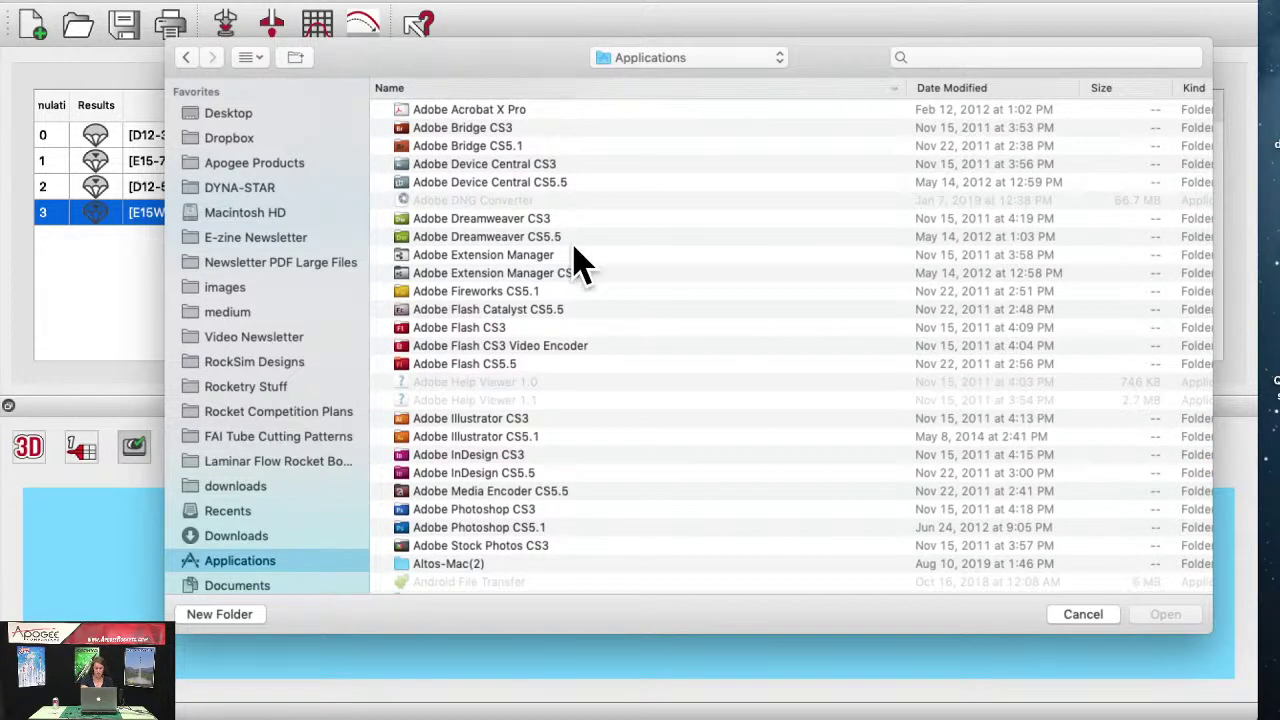
pyautogui.scroll(-10, 571, 263)
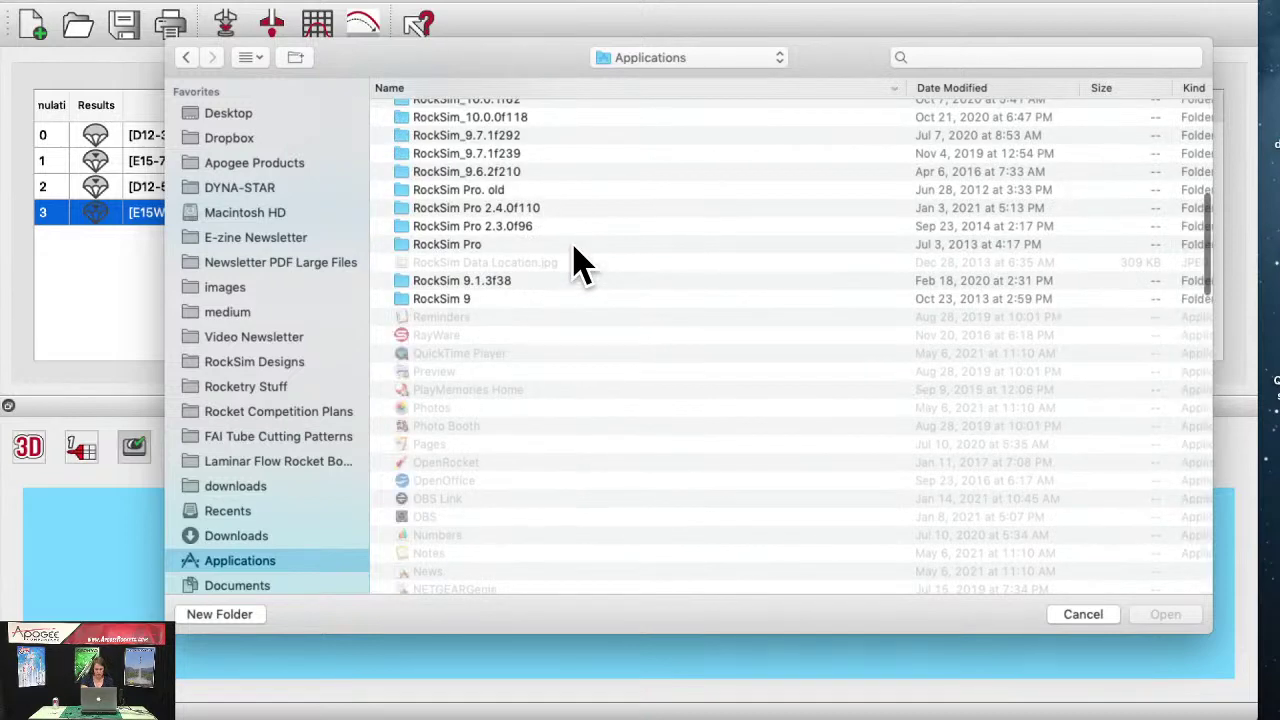
pyautogui.scroll(5, 580, 263)
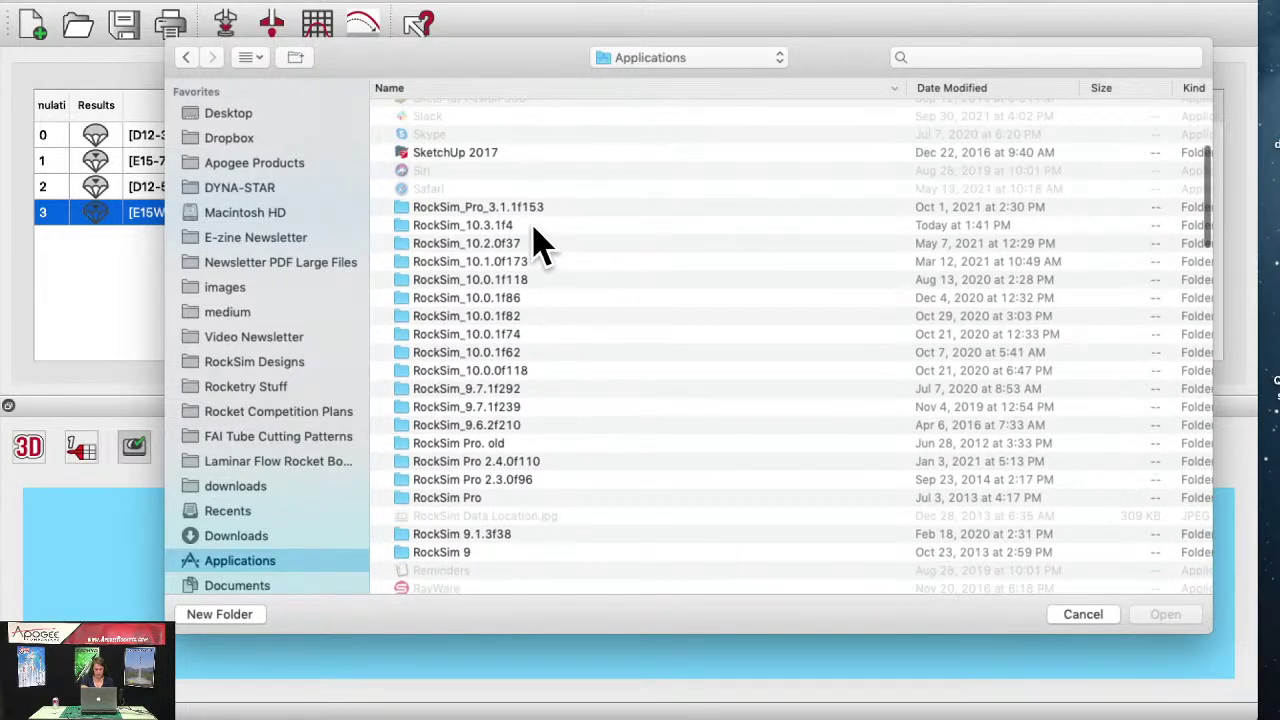
pyautogui.click(533, 226)
pyautogui.doubleClick(534, 228)
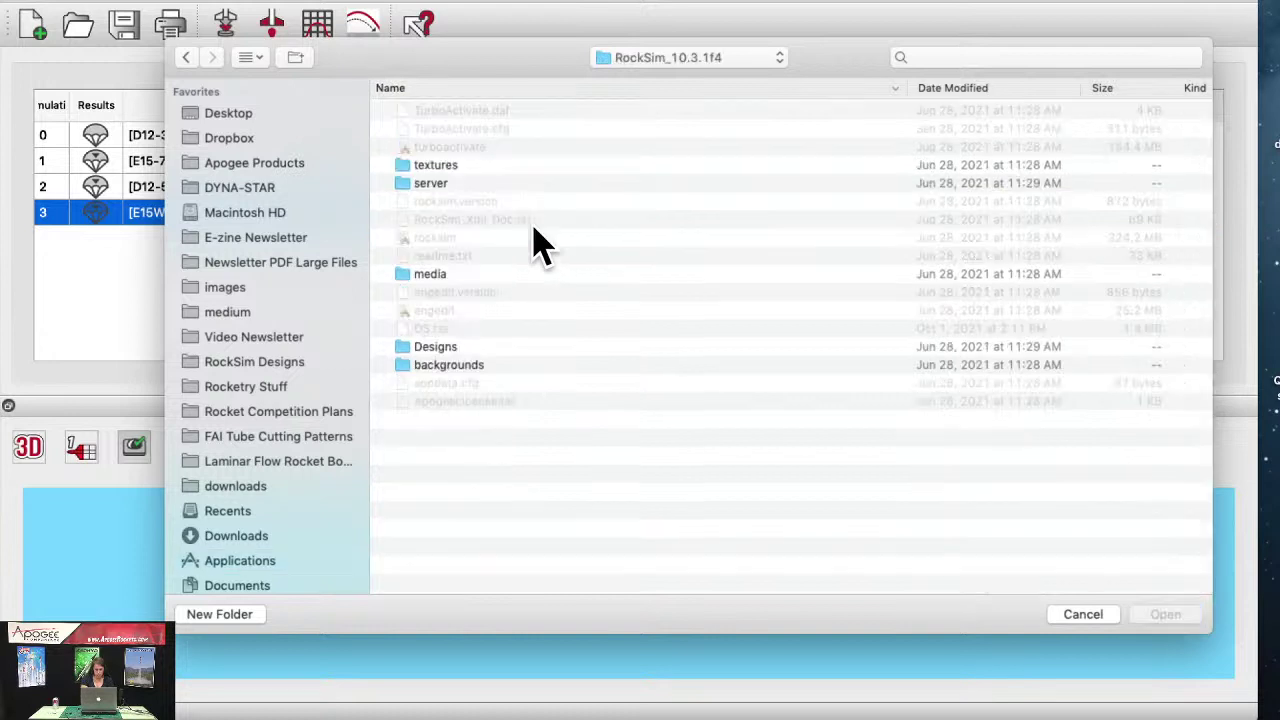
pyautogui.click(477, 347)
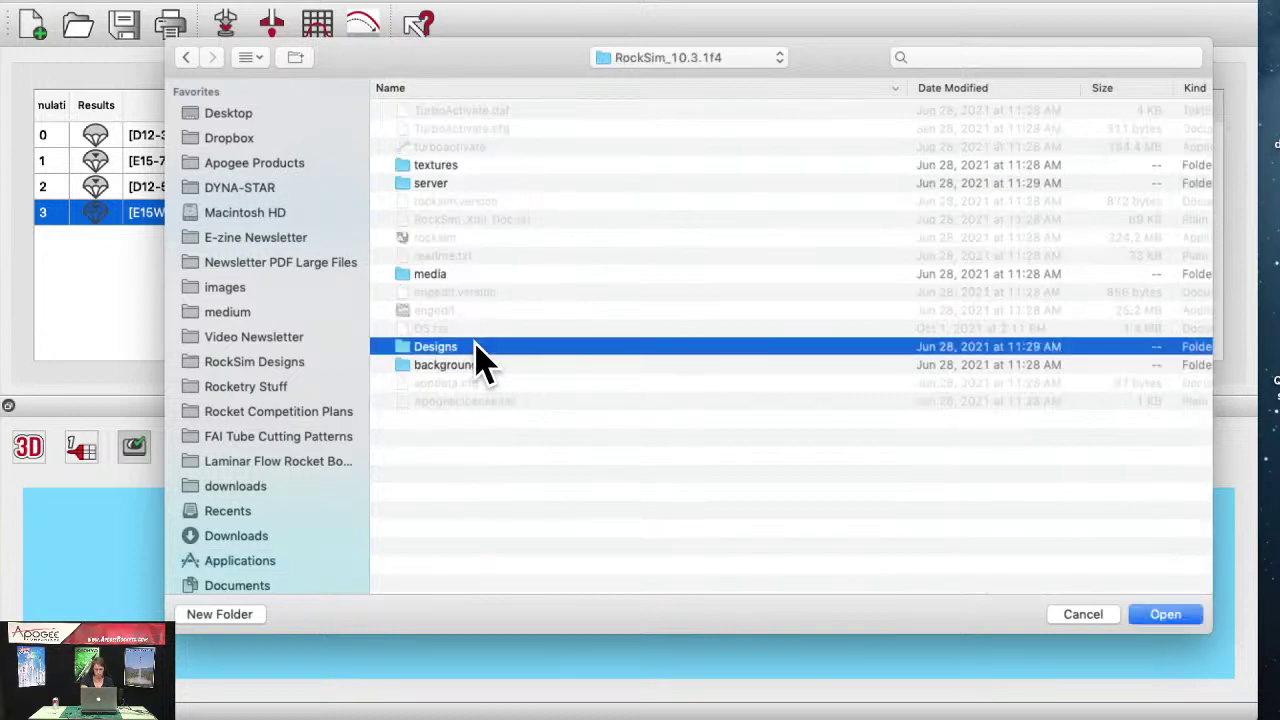
pyautogui.doubleClick(477, 347)
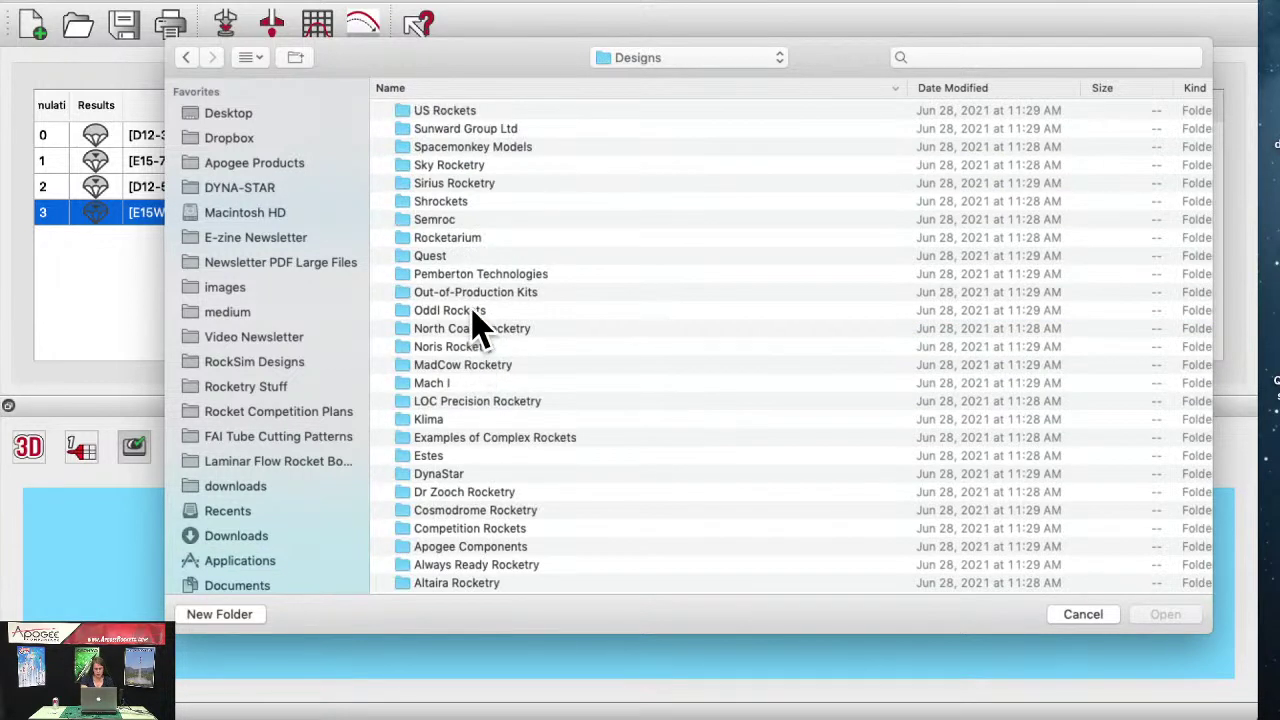
# Step: Open king_kraken.rkt from the Pemberton Technologies folder, saving changes to the previous design
pyautogui.click(528, 88)
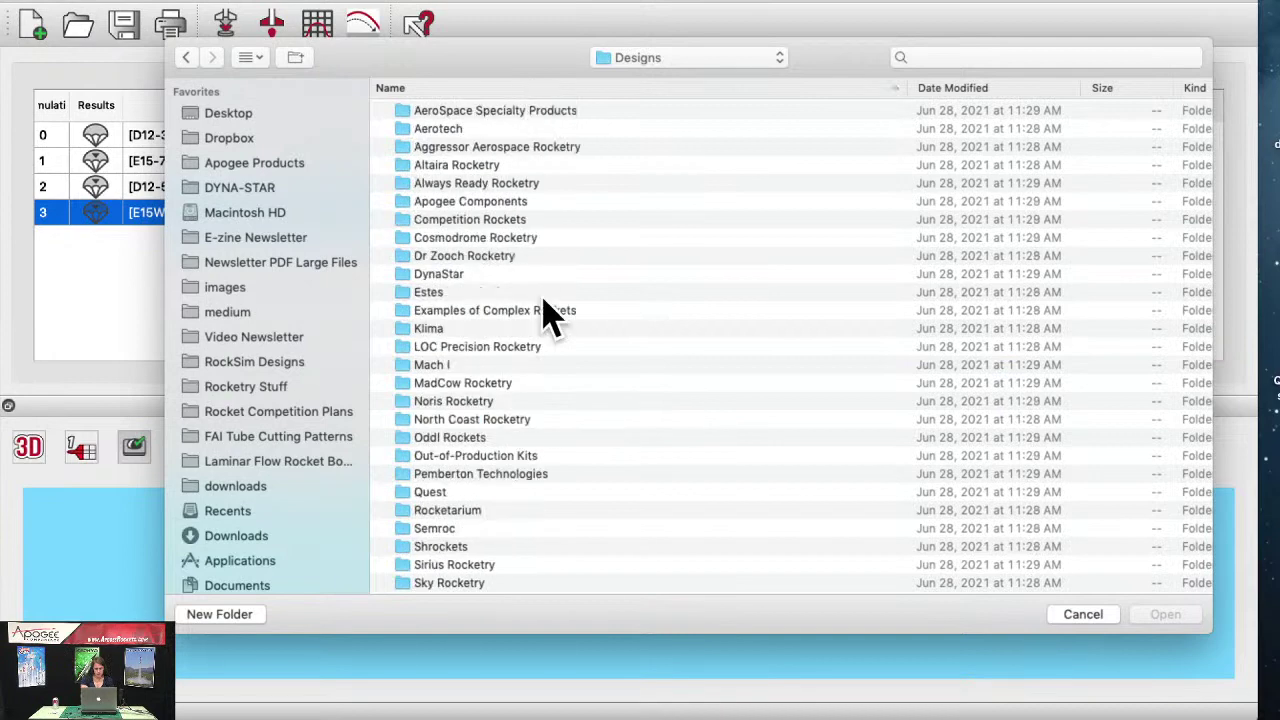
pyautogui.scroll(-3, 548, 320)
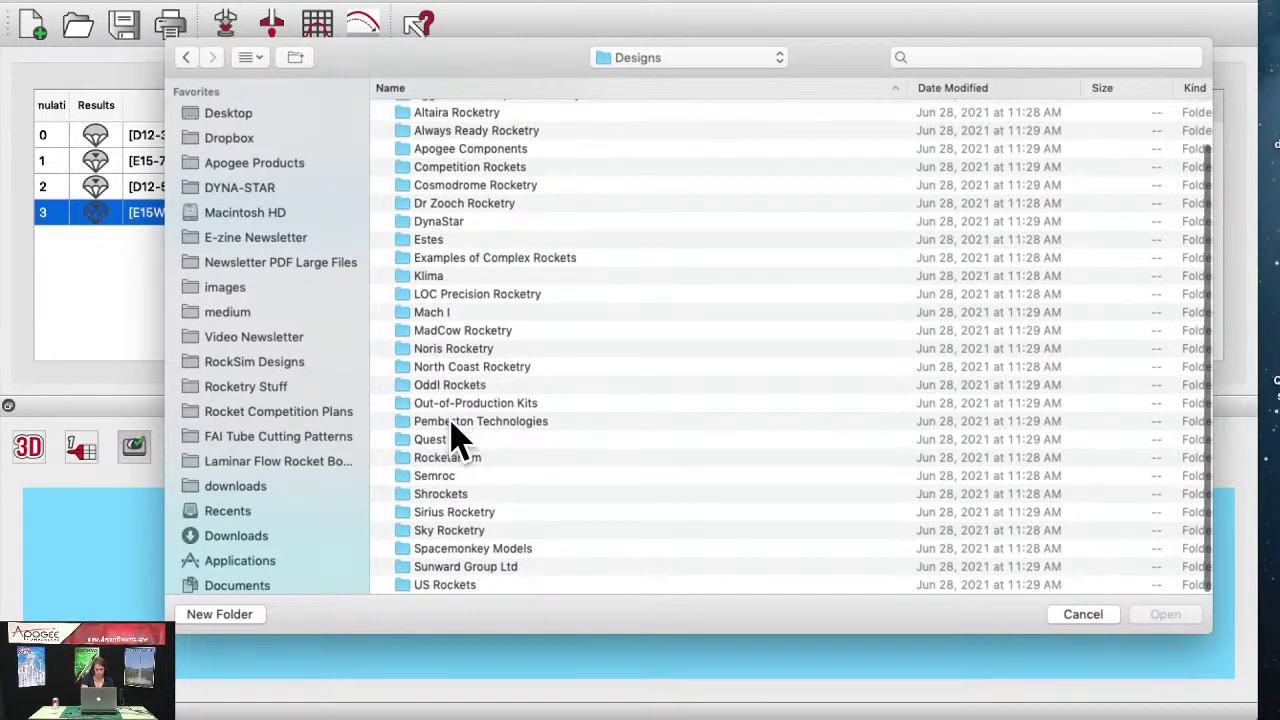
pyautogui.click(452, 421)
pyautogui.doubleClick(452, 424)
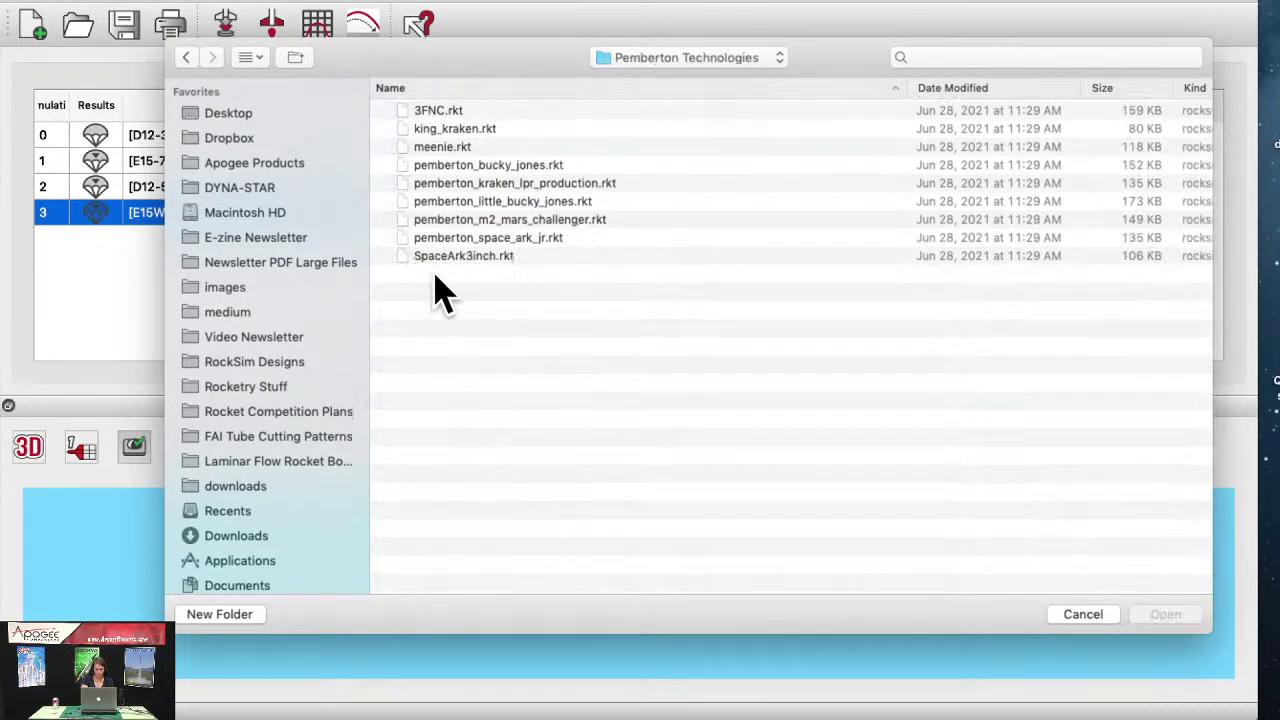
pyautogui.click(466, 129)
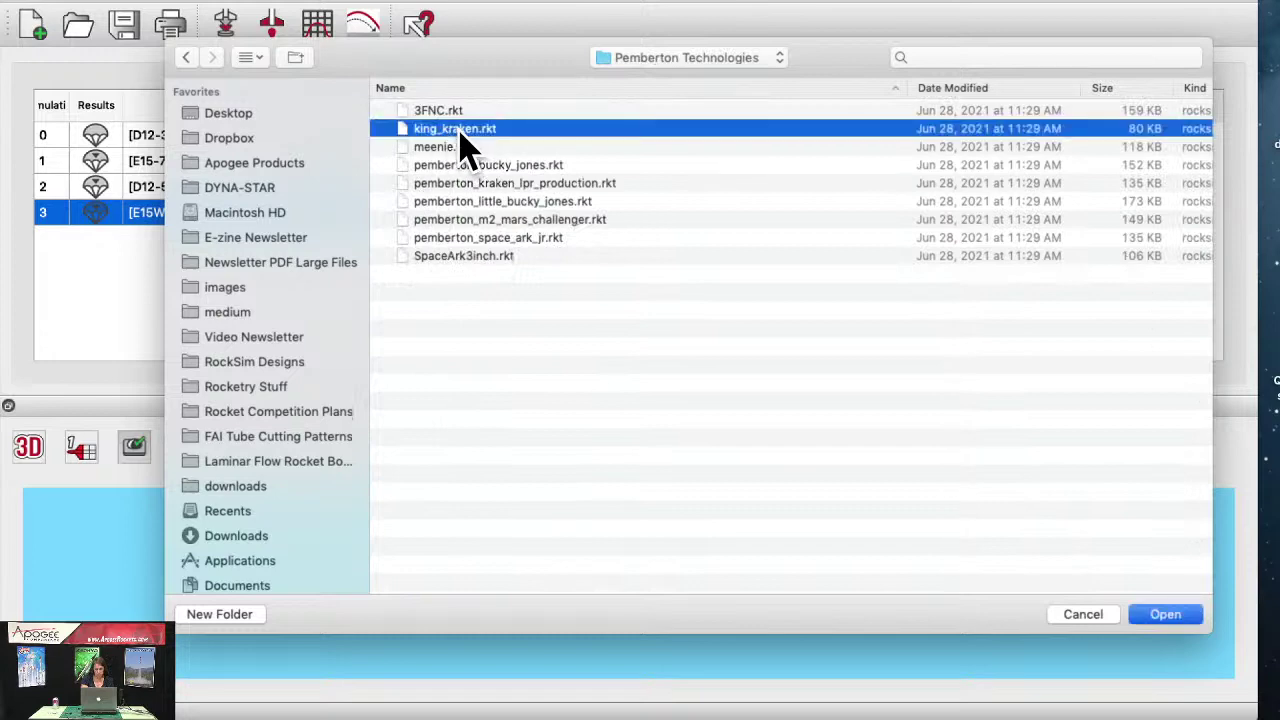
pyautogui.click(1165, 614)
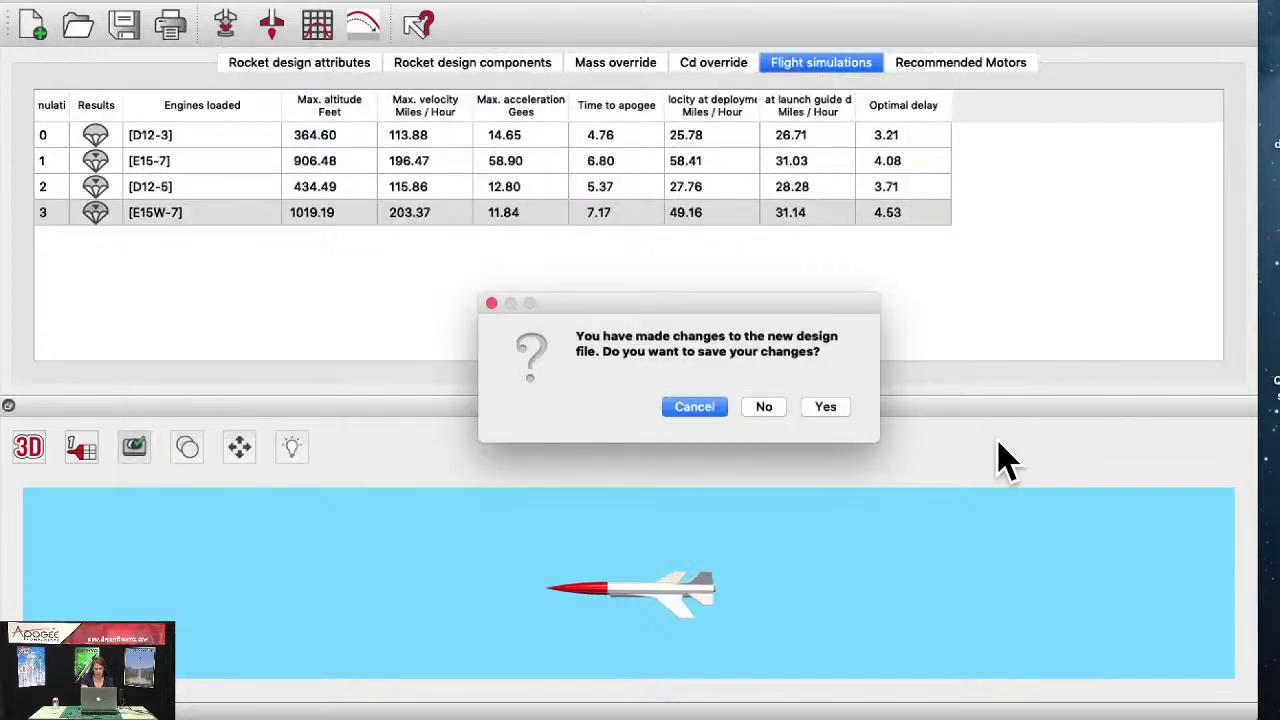
pyautogui.click(821, 407)
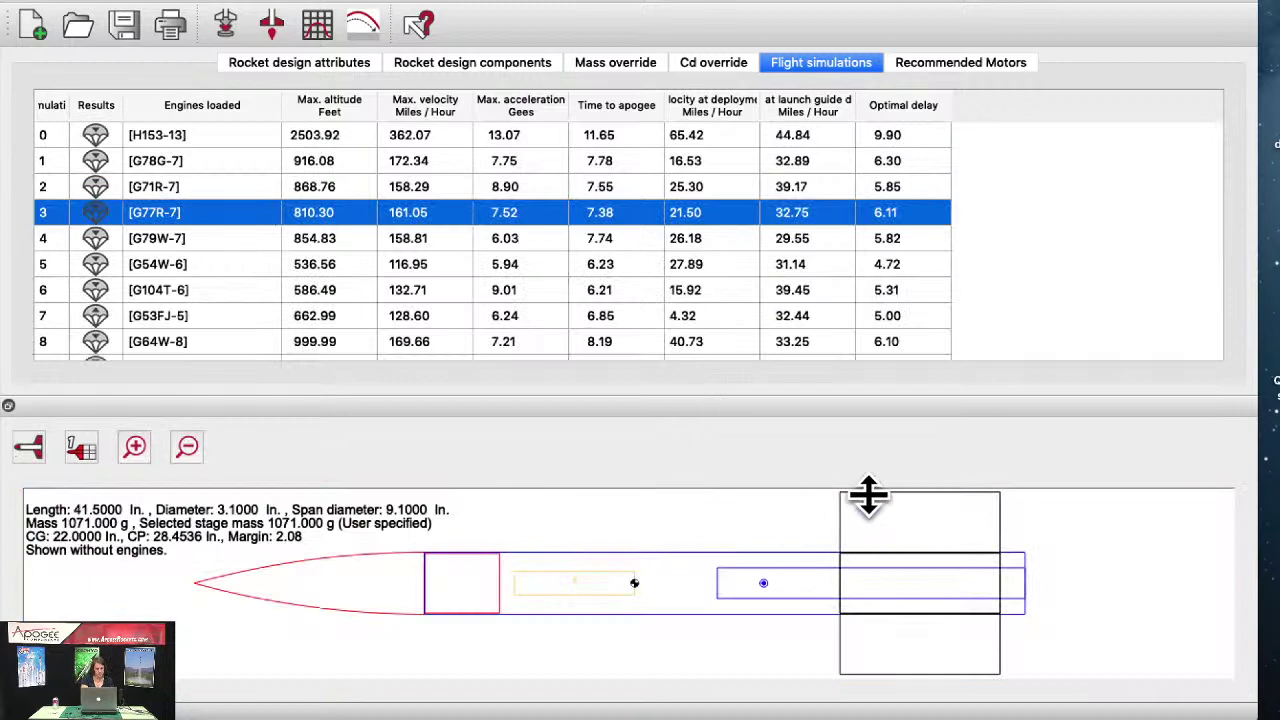
# Step: Switch the King Kraken view to 3D and rotate the rocket to inspect it
pyautogui.click(30, 450)
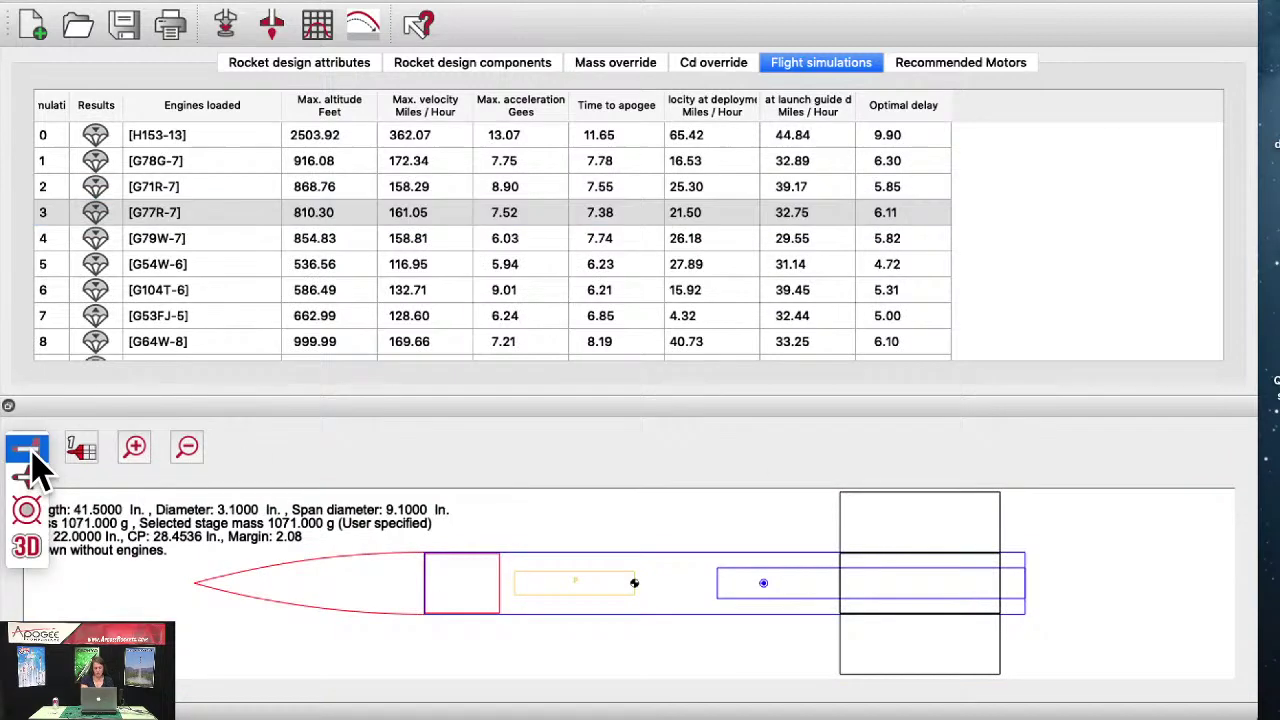
pyautogui.click(30, 550)
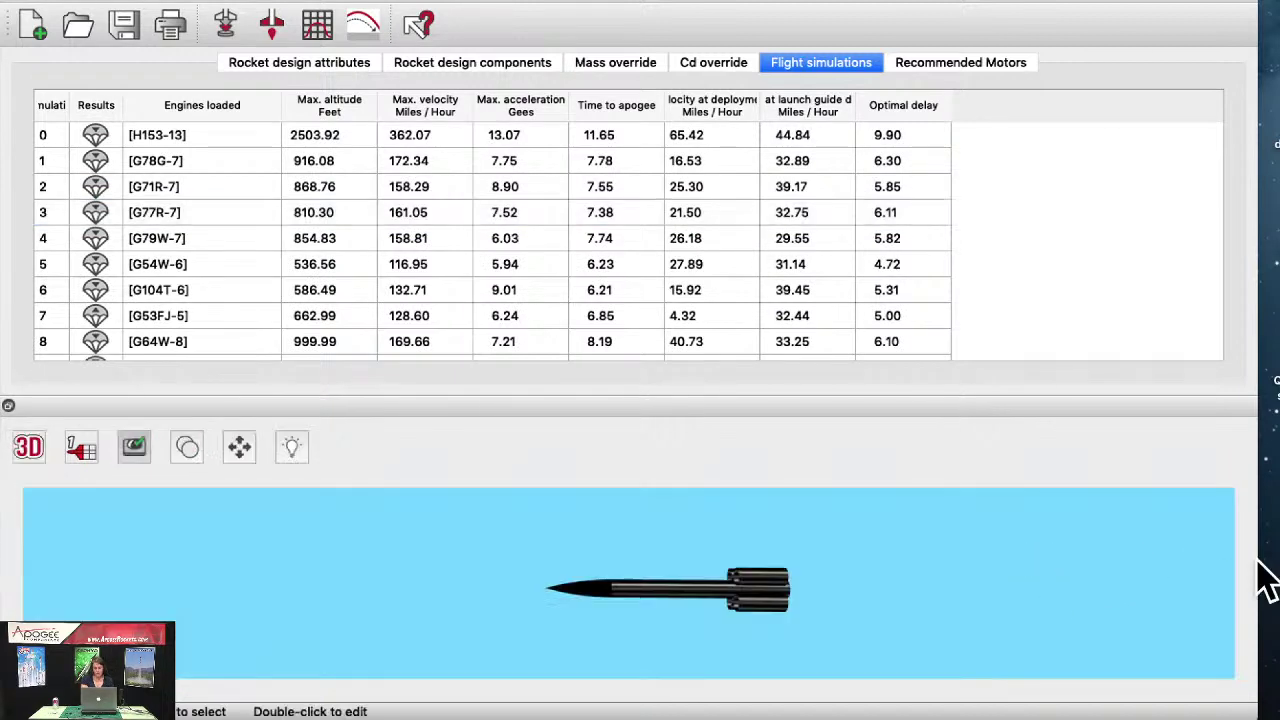
pyautogui.moveTo(761, 598); pyautogui.dragTo(824, 551)
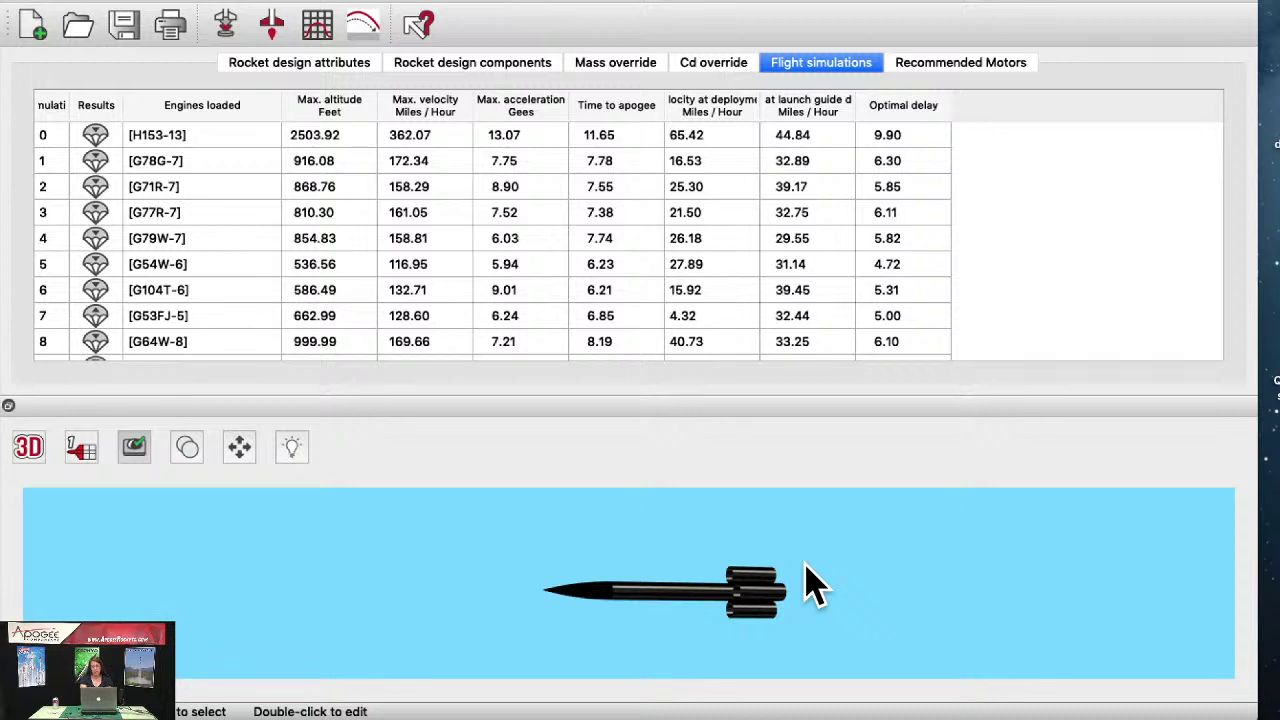
# Step: Show king_kraken's Cd override page, with Cd calculated at simulation time and its fallback values
pyautogui.click(713, 70)
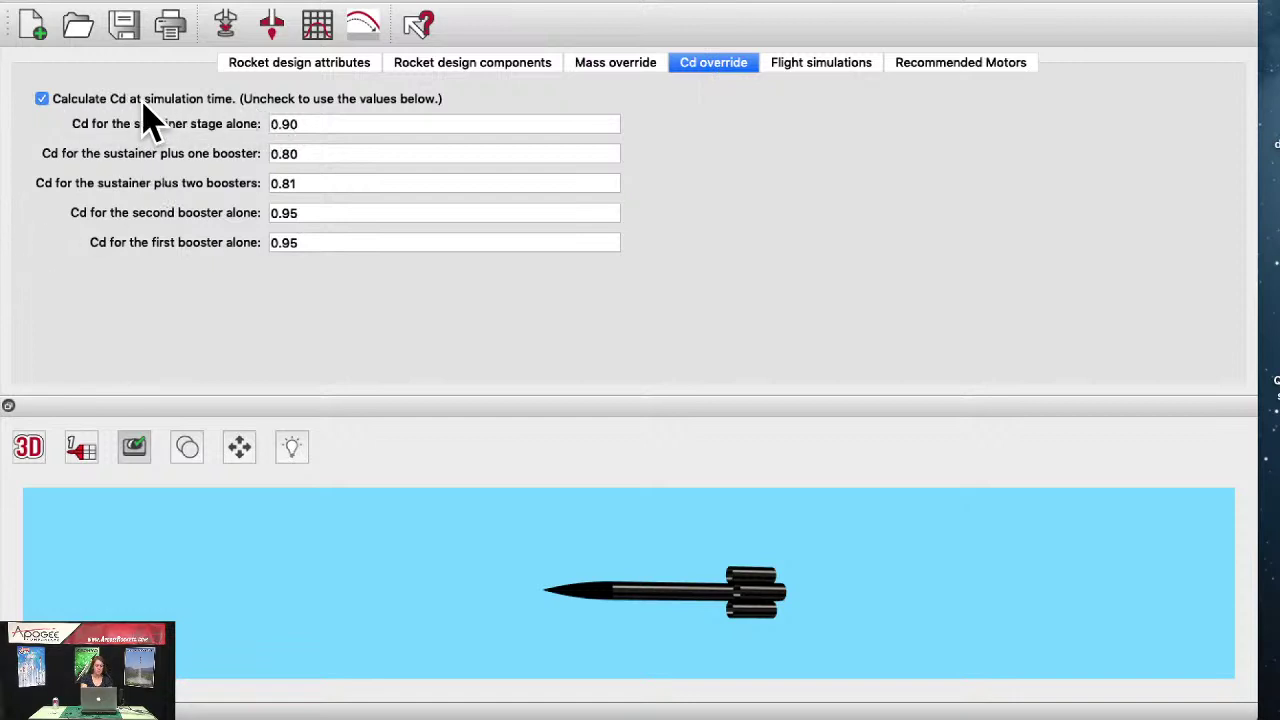
pyautogui.click(100, 1)
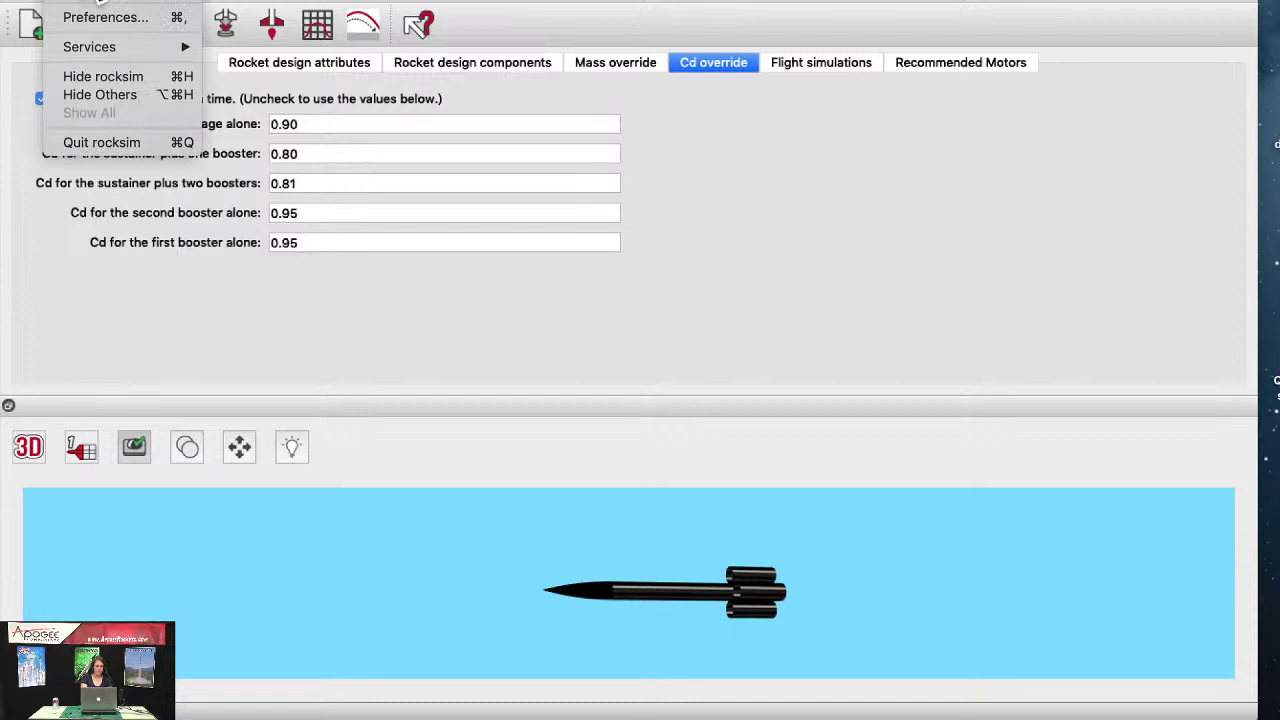
pyautogui.click(88, 14)
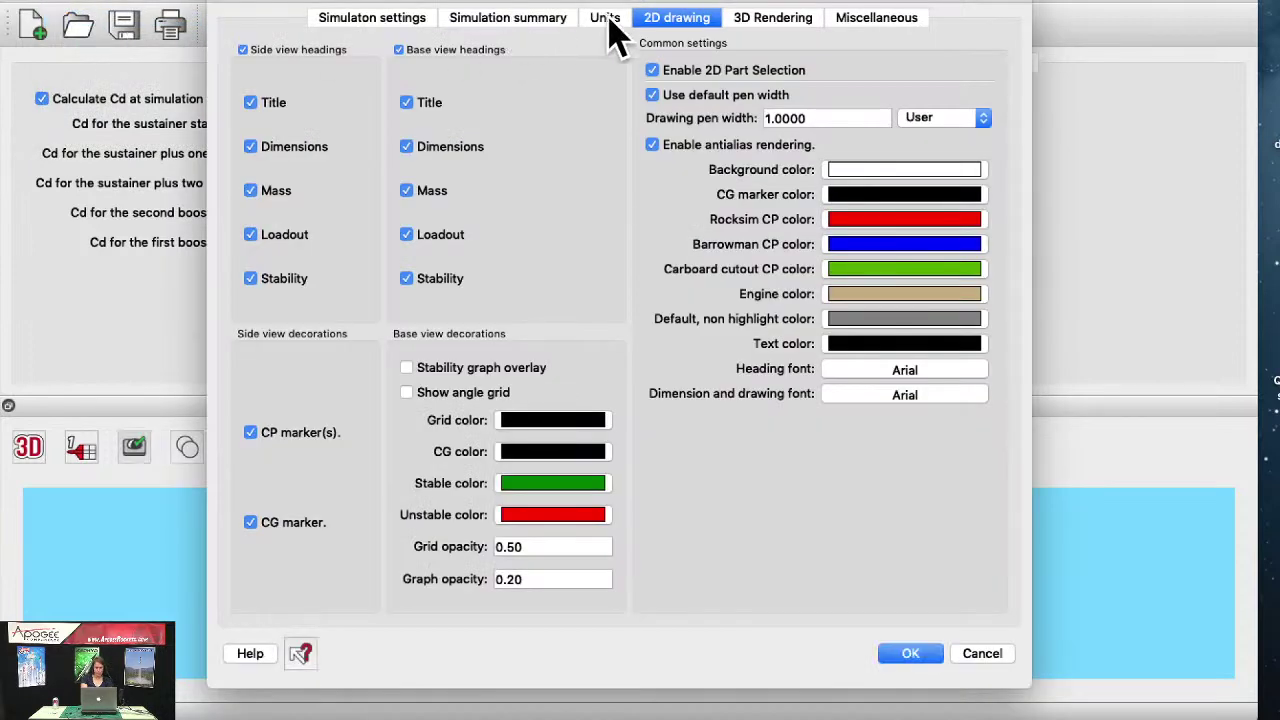
pyautogui.click(372, 20)
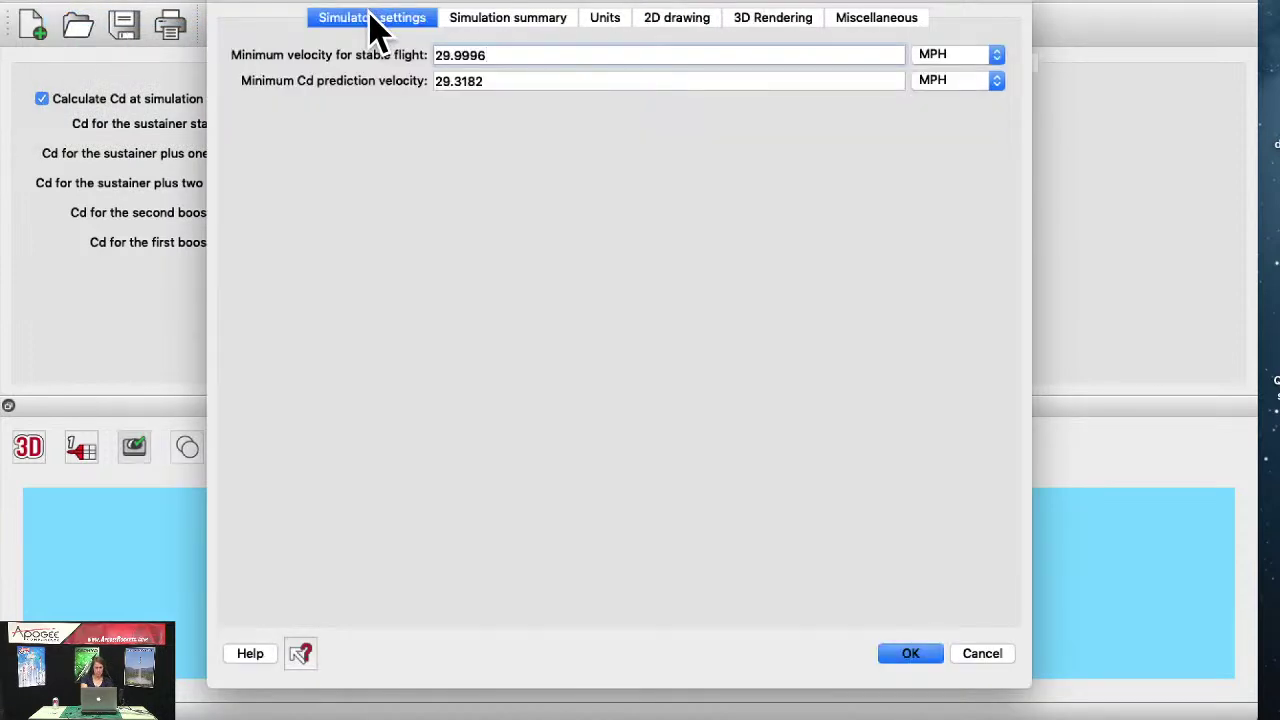
pyautogui.click(492, 20)
pyautogui.click(608, 22)
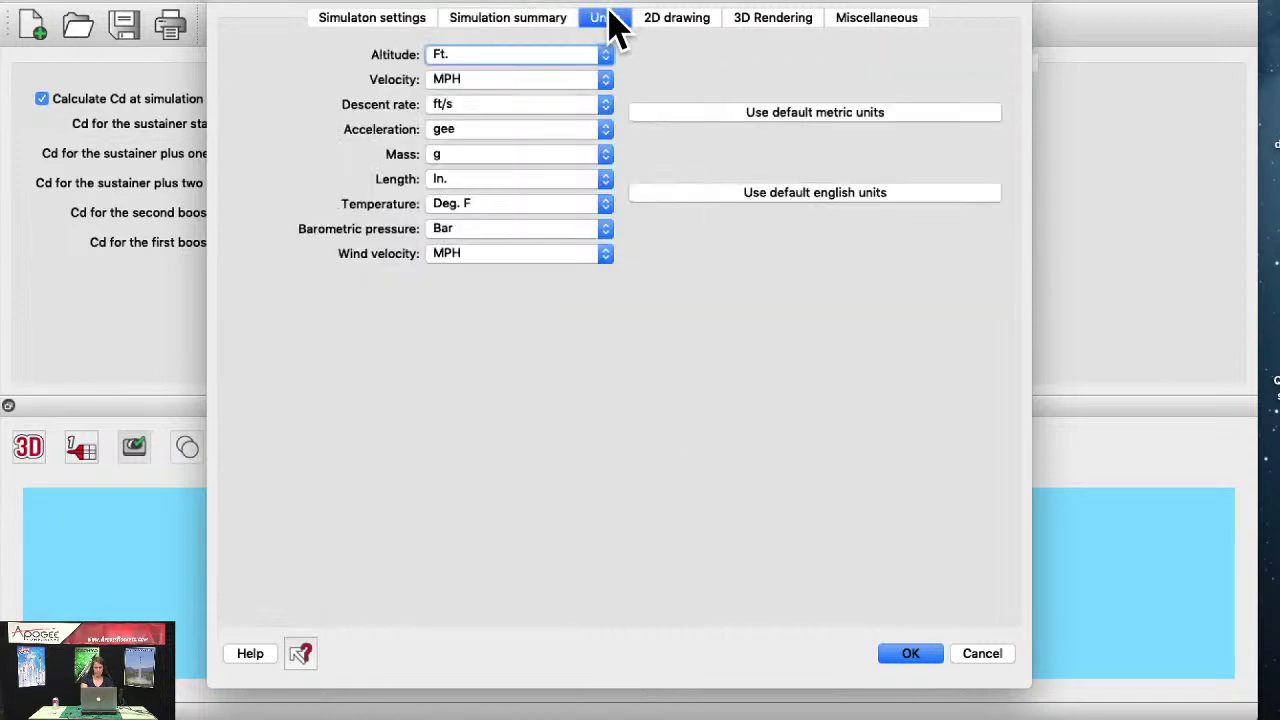
pyautogui.click(675, 22)
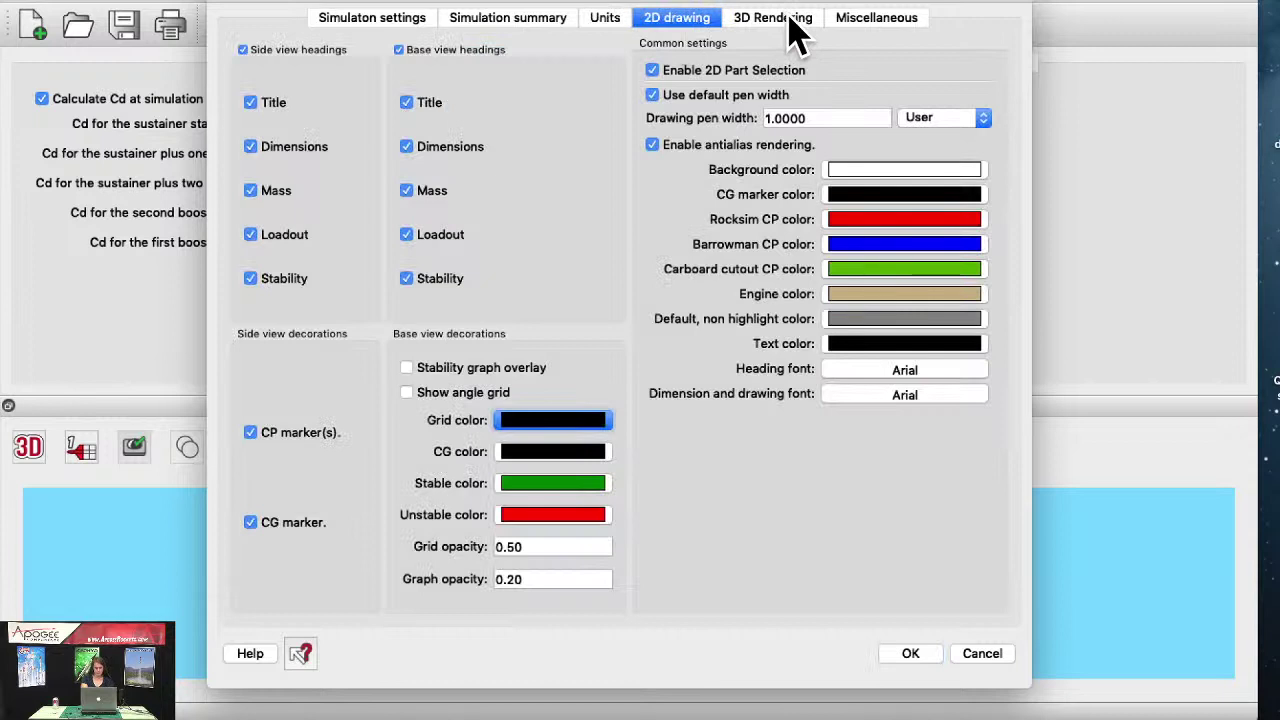
pyautogui.click(790, 30)
pyautogui.click(862, 34)
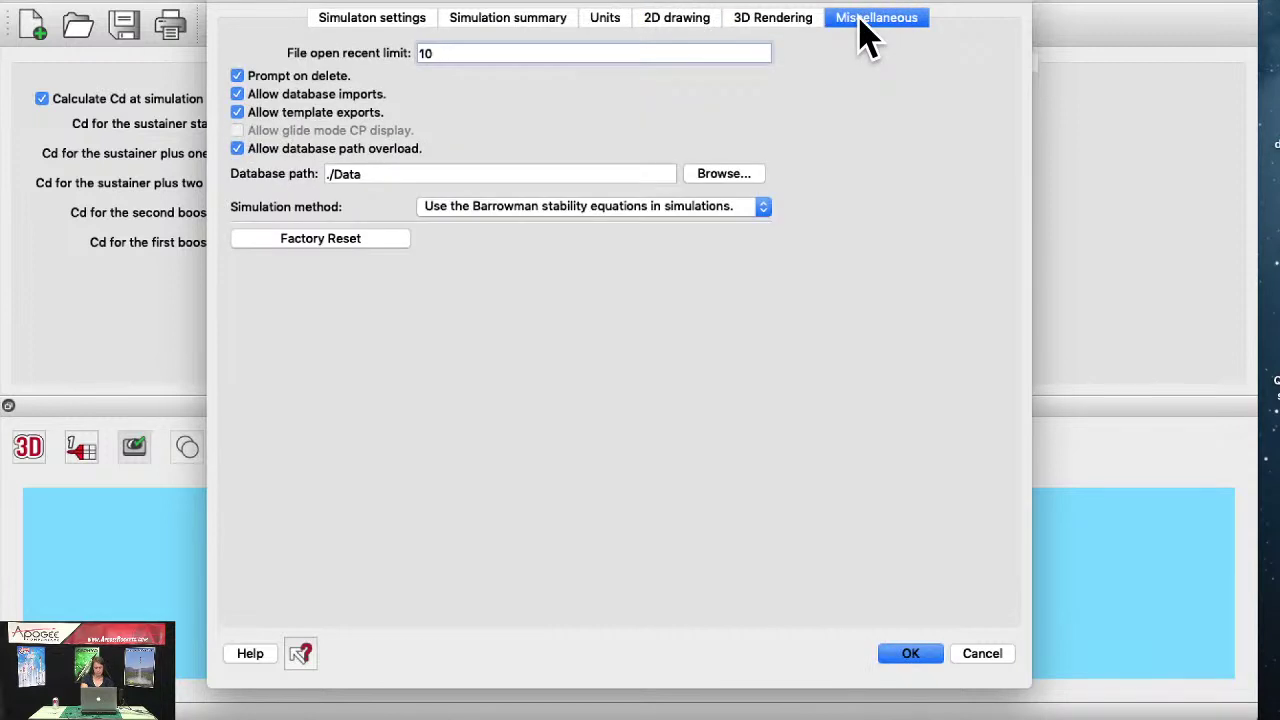
pyautogui.click(384, 28)
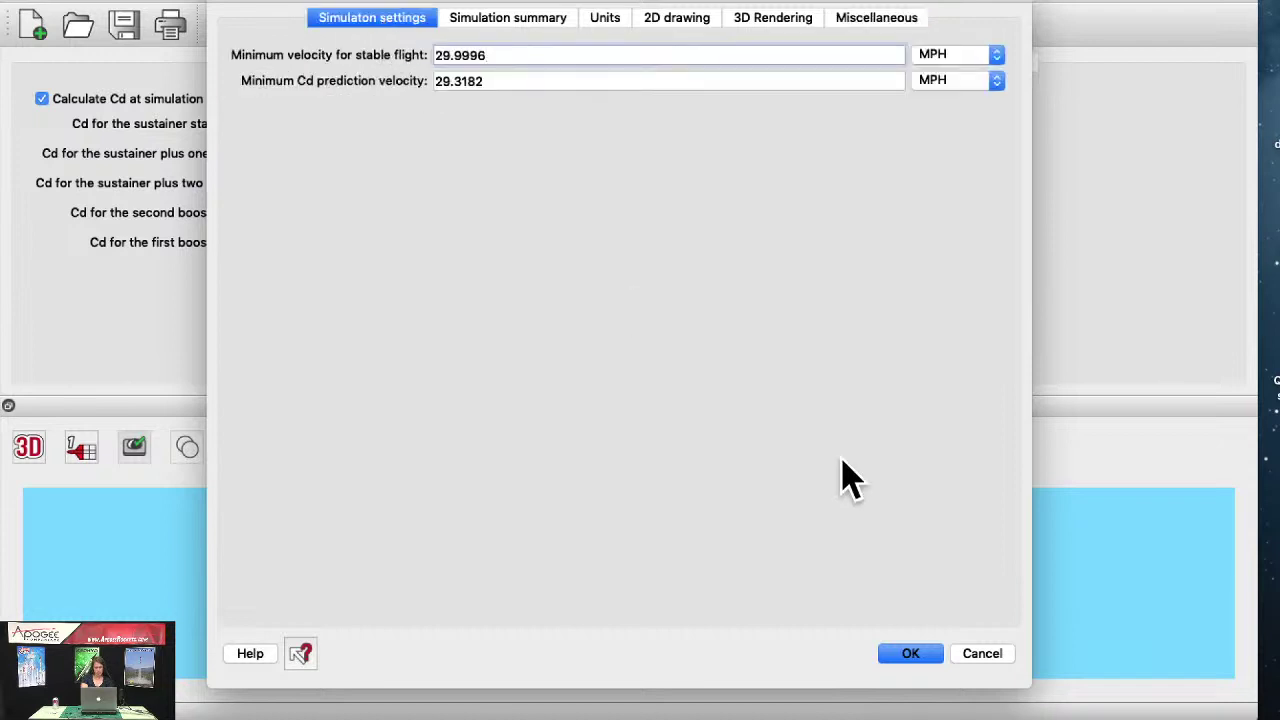
pyautogui.click(908, 653)
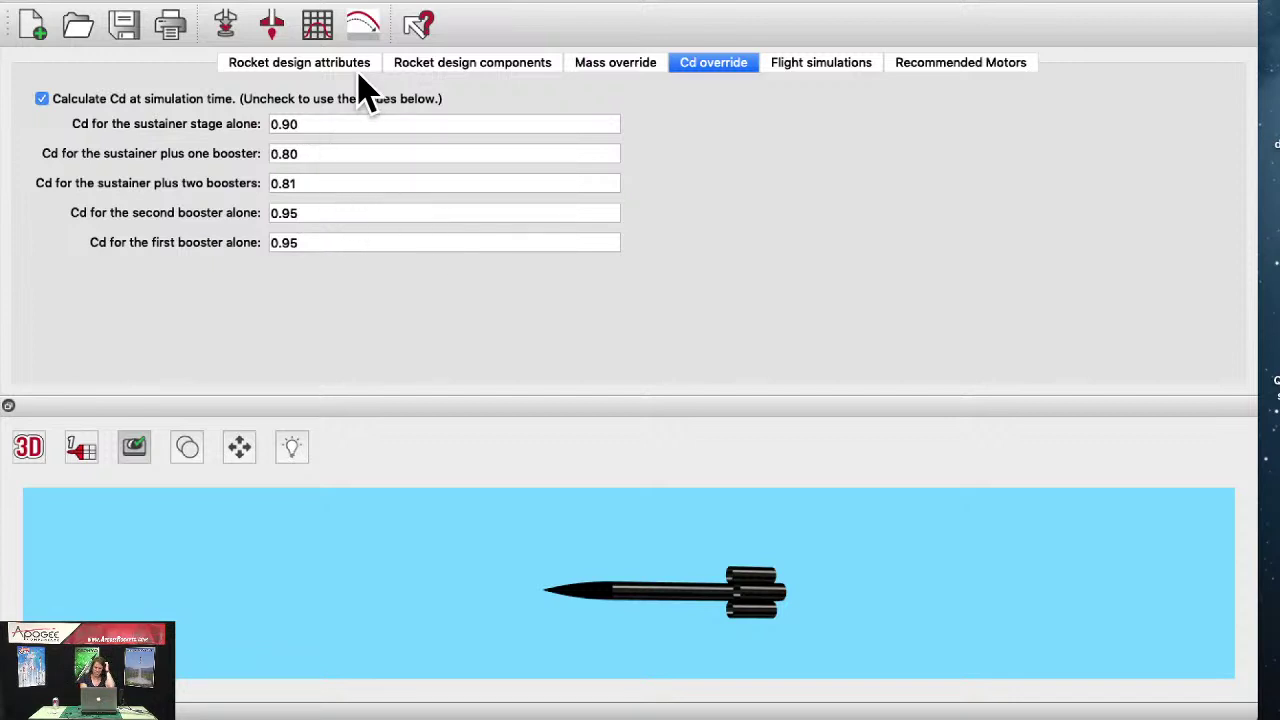
# Step: Show king_kraken's design attributes: single stage, Barrowman stability, static margin referenced to nose cone base
pyautogui.click(320, 64)
pyautogui.click(705, 70)
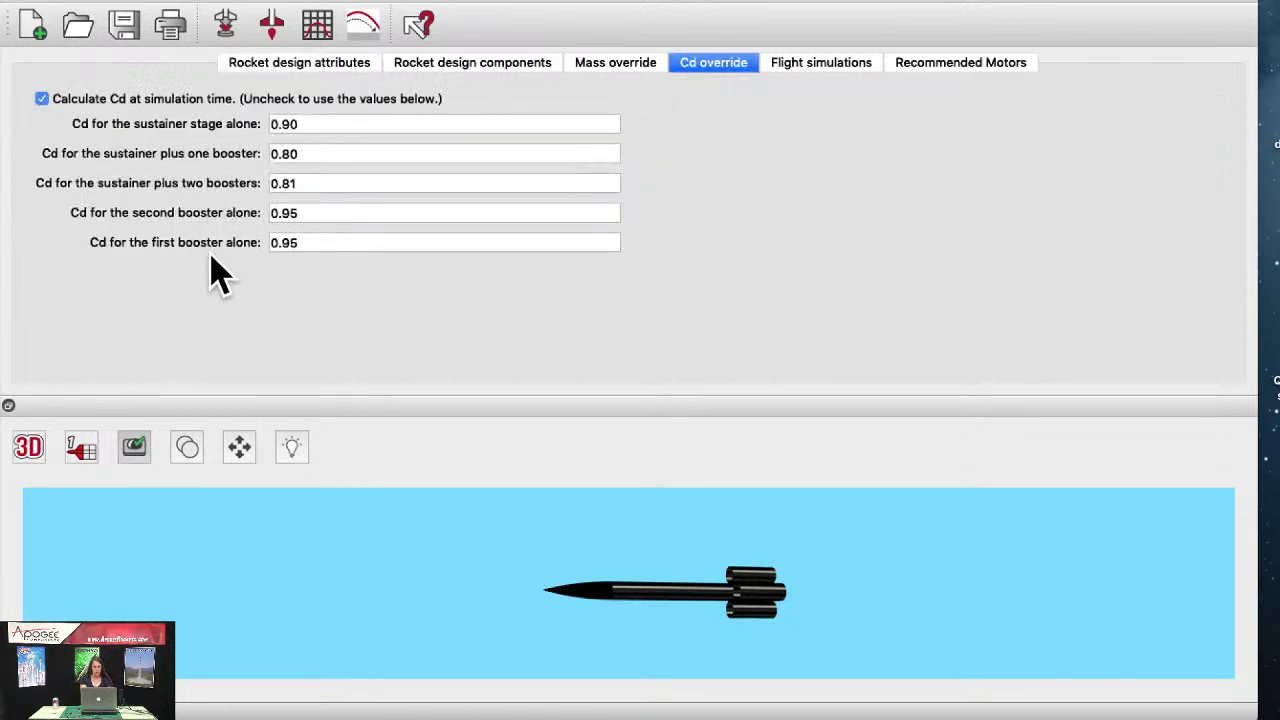
pyautogui.click(340, 70)
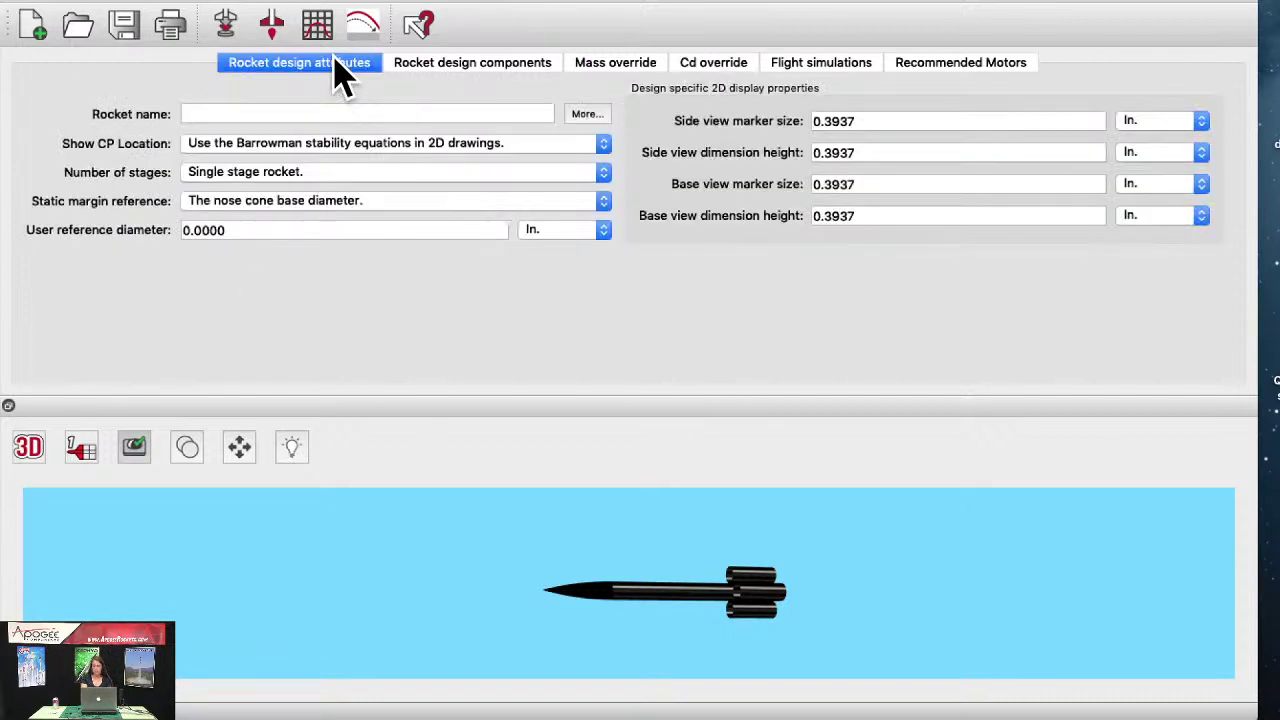
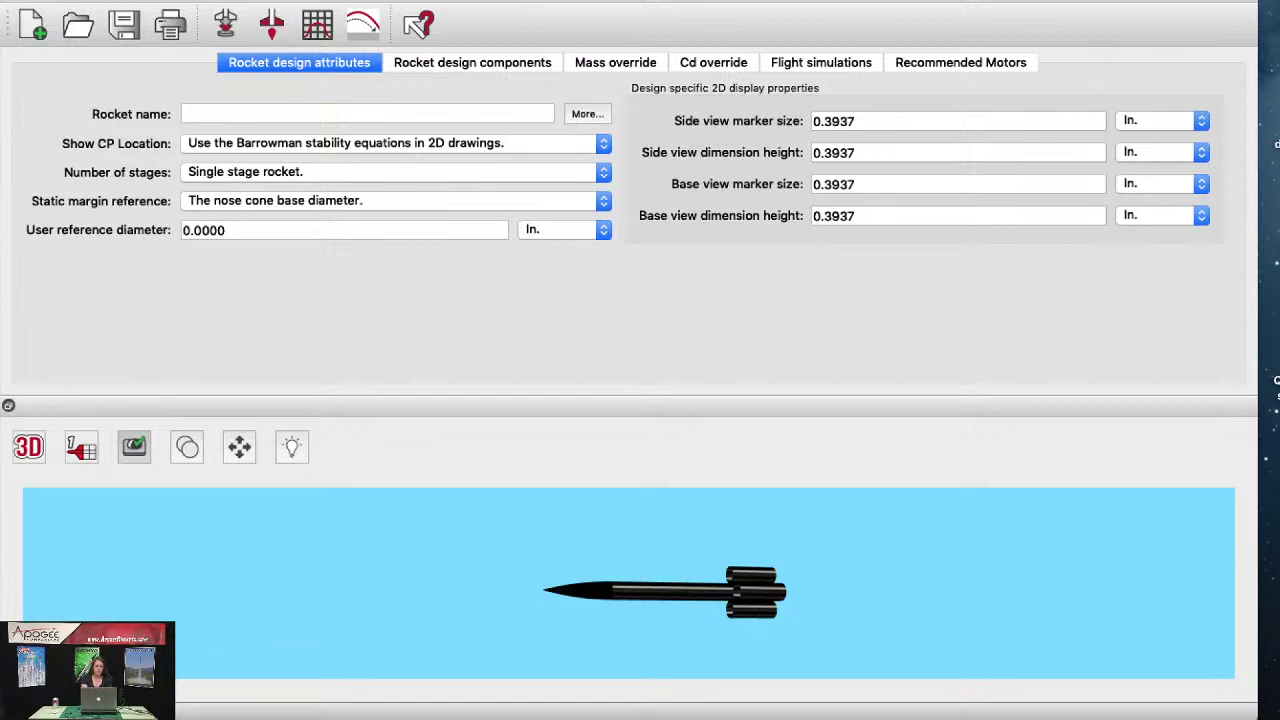
# Step: Add a Ringtail to the main Body tube and open its editing dialog
pyautogui.click(537, 66)
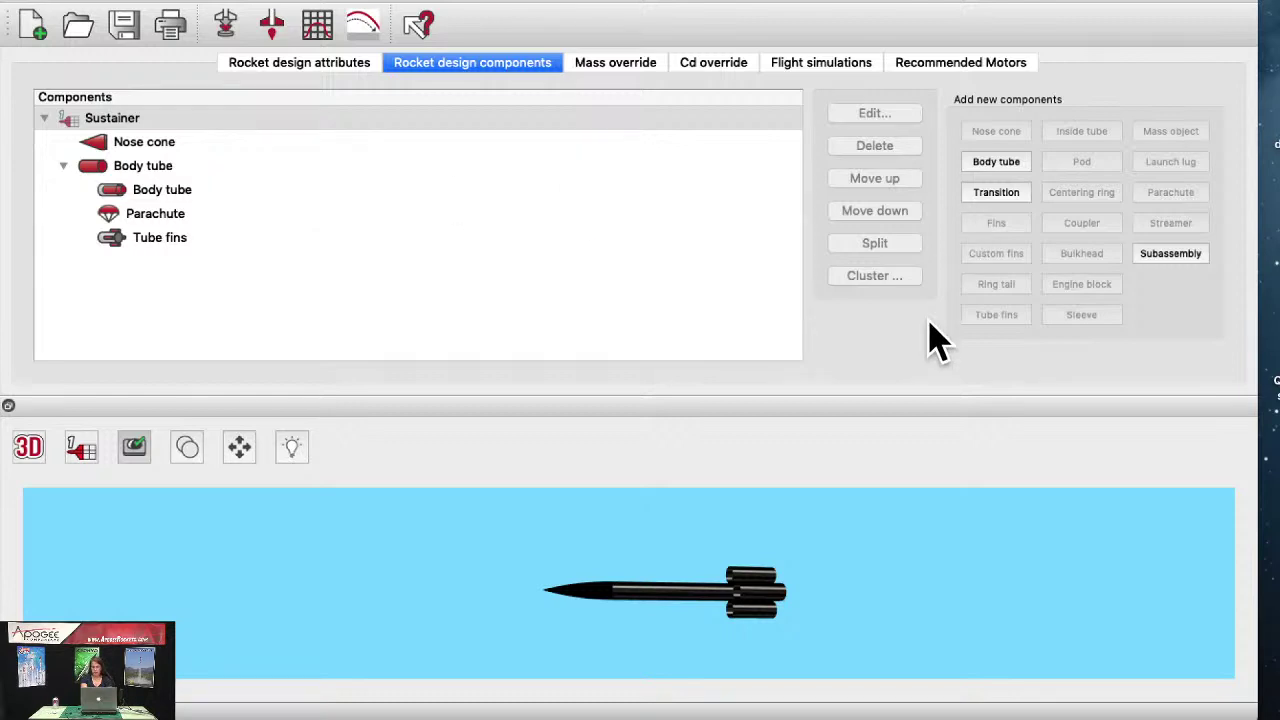
pyautogui.click(160, 195)
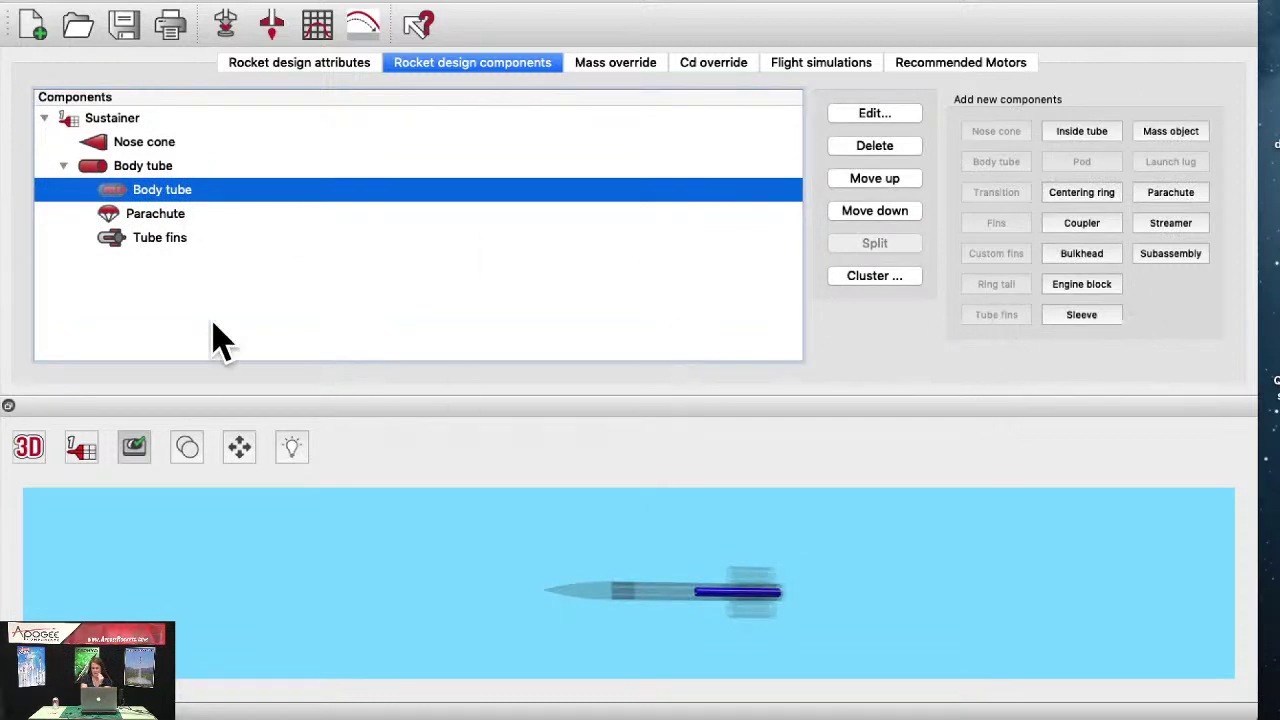
pyautogui.click(150, 168)
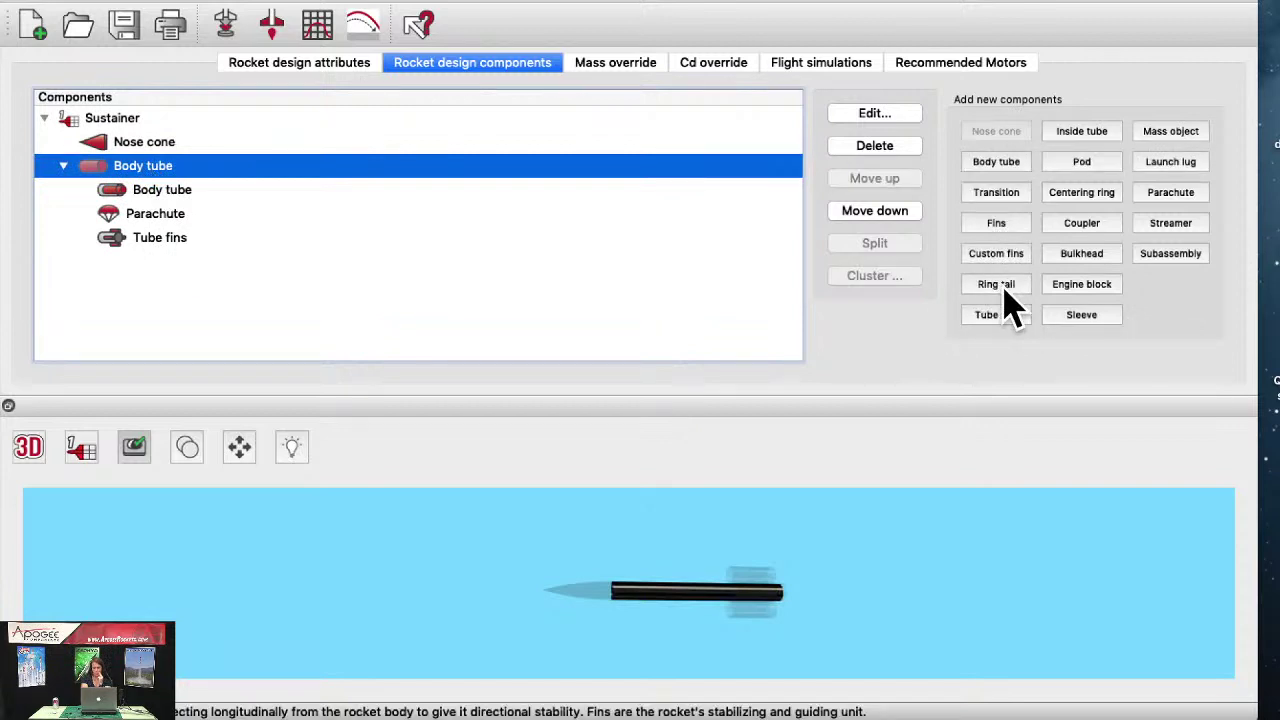
pyautogui.click(996, 285)
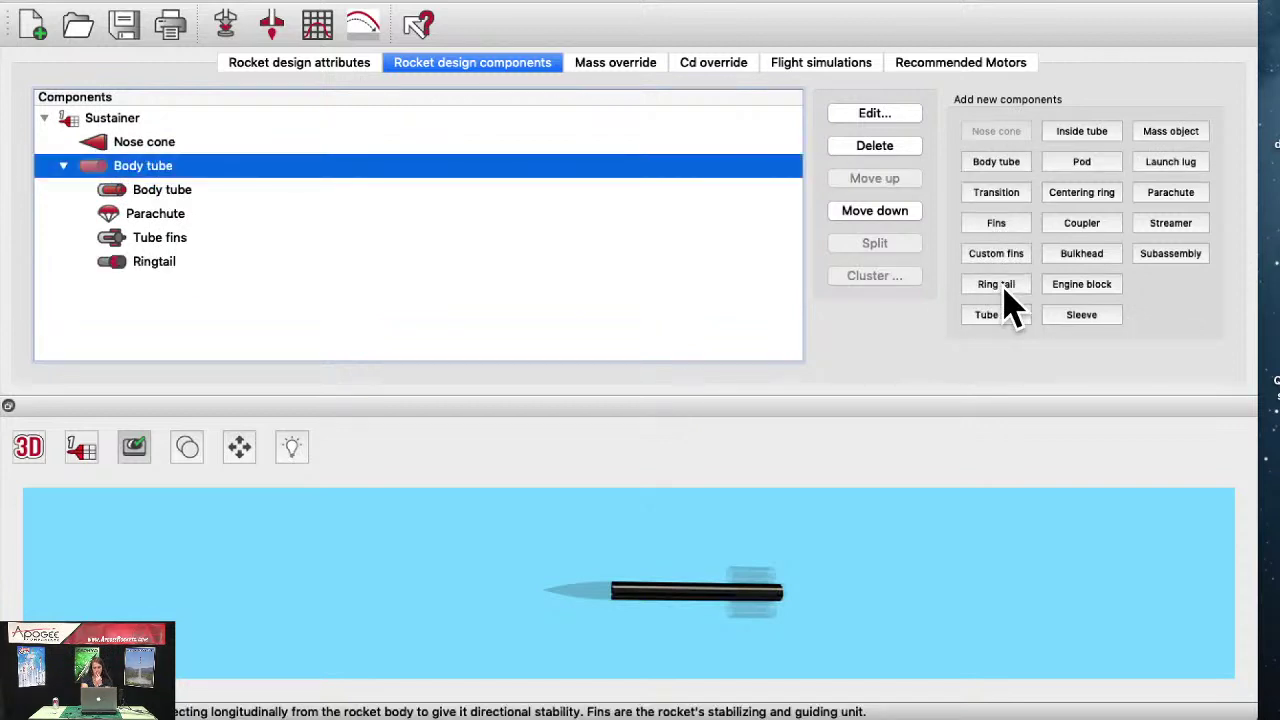
pyautogui.click(30, 448)
# Step: Switch the preview to end view and set the ring tail outer diameter to 9 in
pyautogui.click(846, 531)
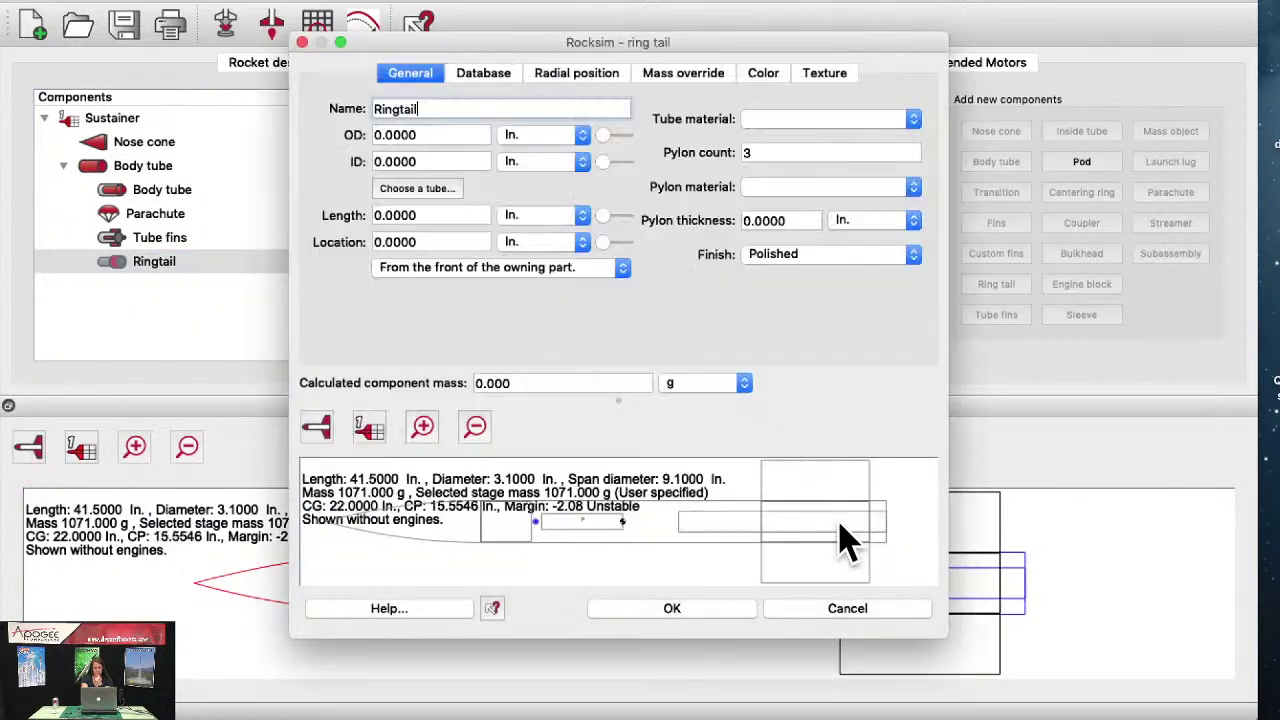
pyautogui.click(315, 427)
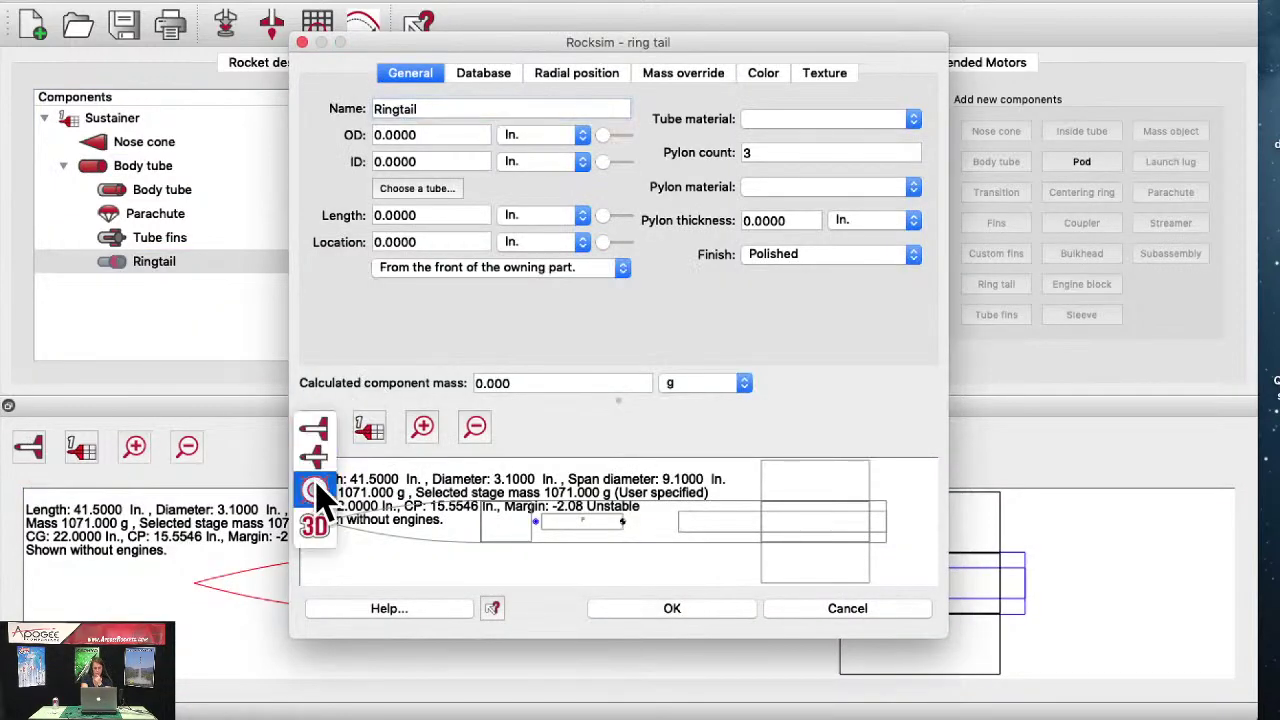
pyautogui.click(316, 490)
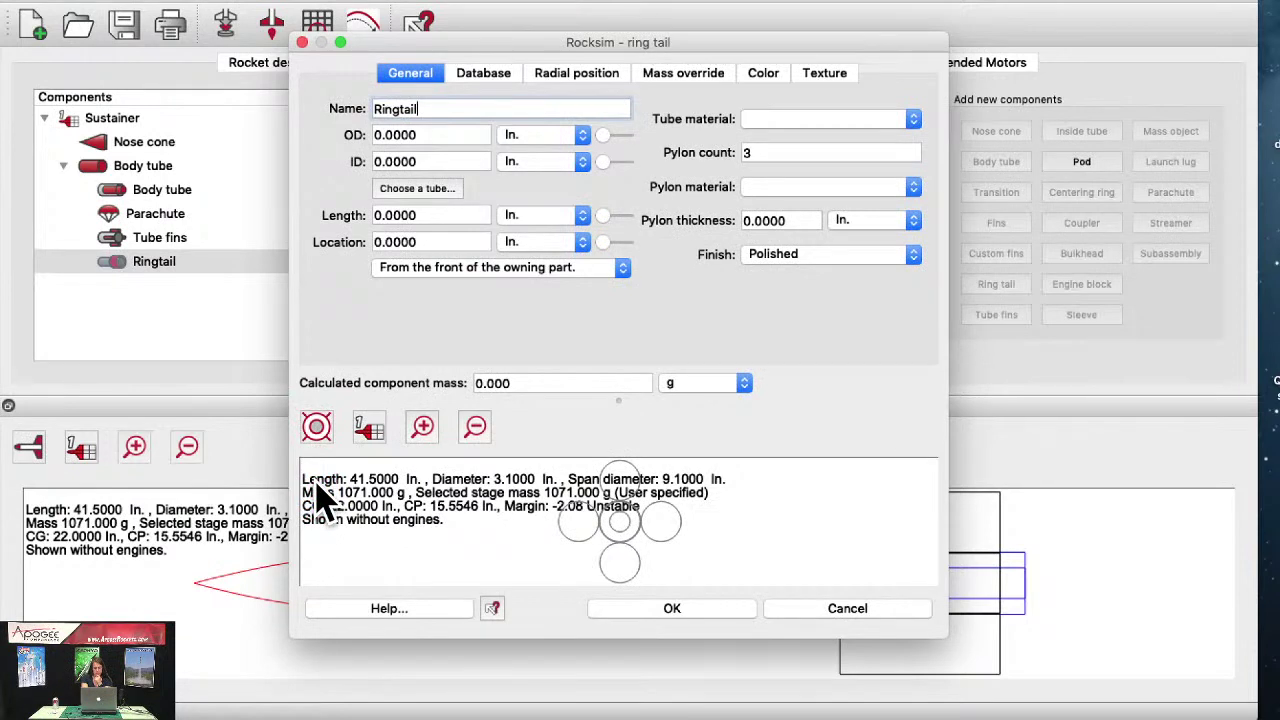
pyautogui.click(364, 135)
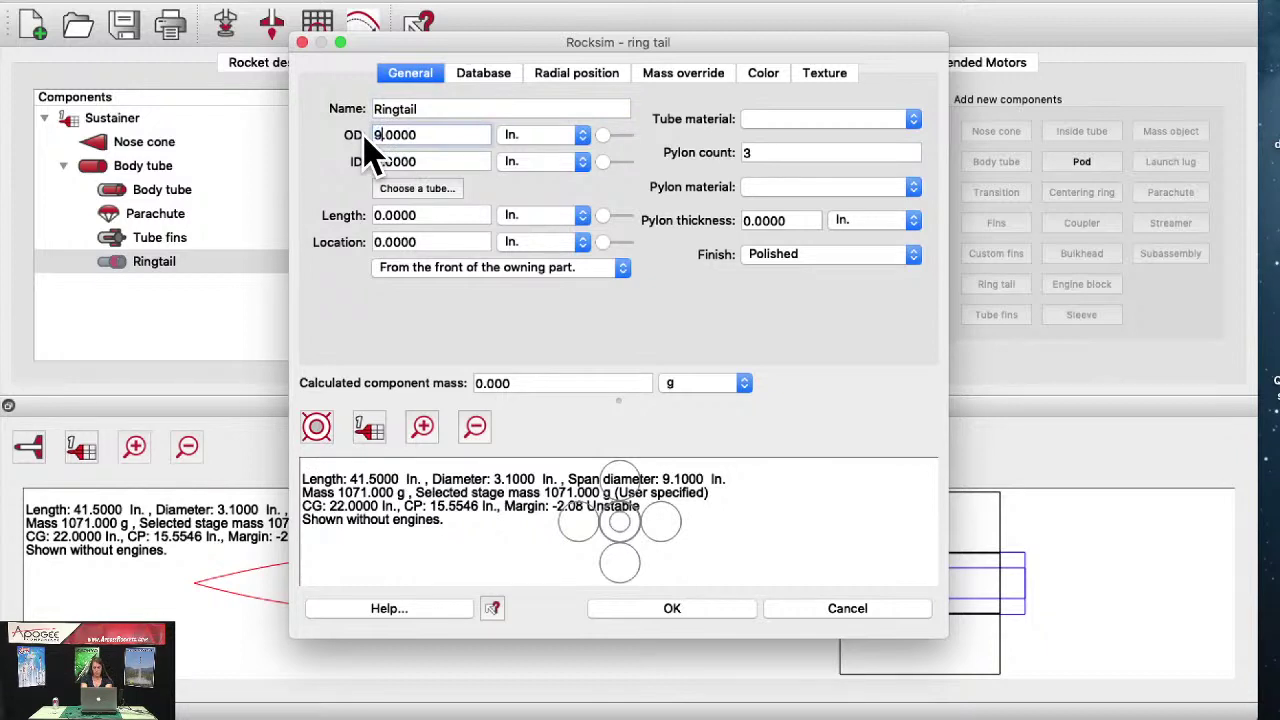
pyautogui.write('9')
pyautogui.press('Tab')
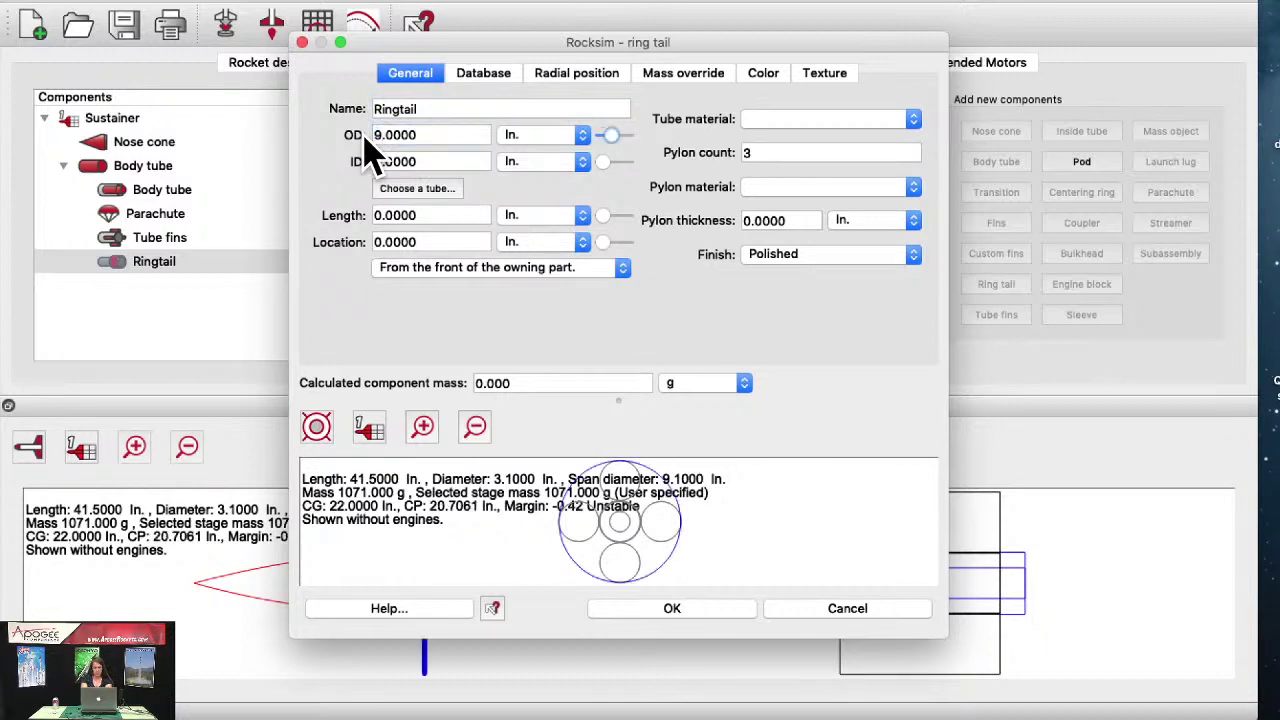
# Step: Set the ring tail inner diameter to 8.75 in, correcting the mistyped entry
pyautogui.click(383, 161)
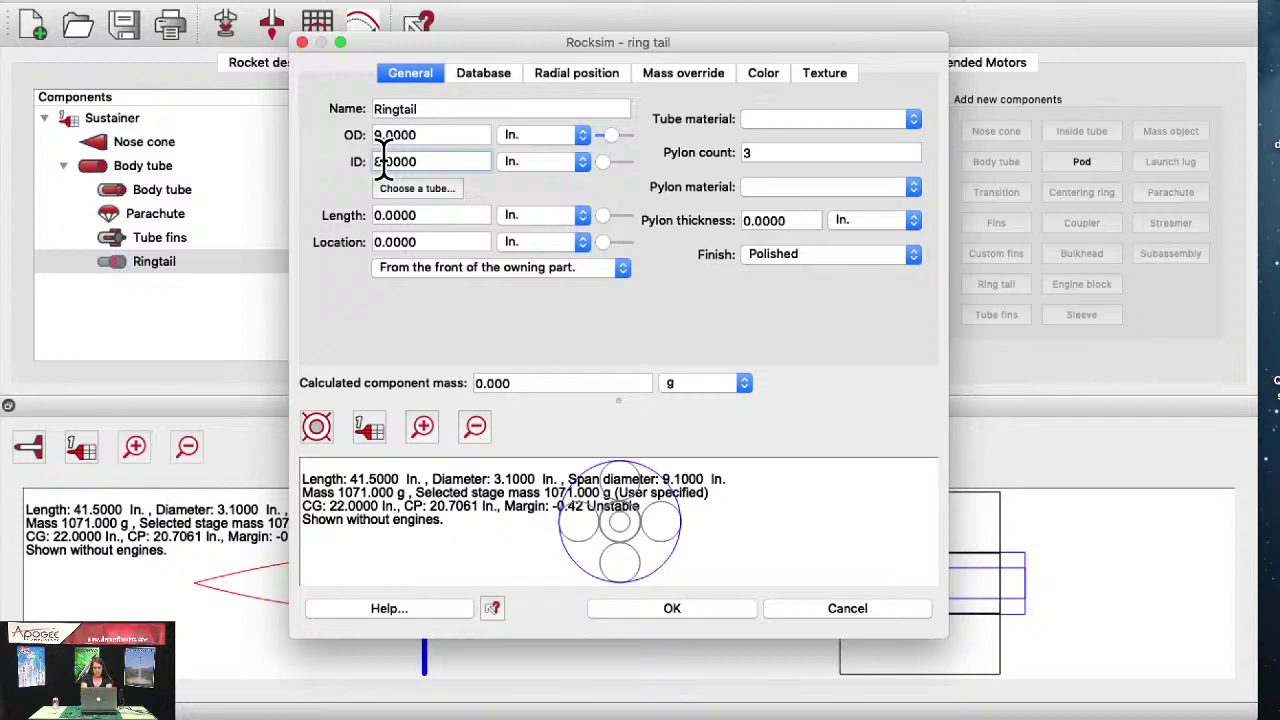
pyautogui.write('875')
pyautogui.press('Tab')
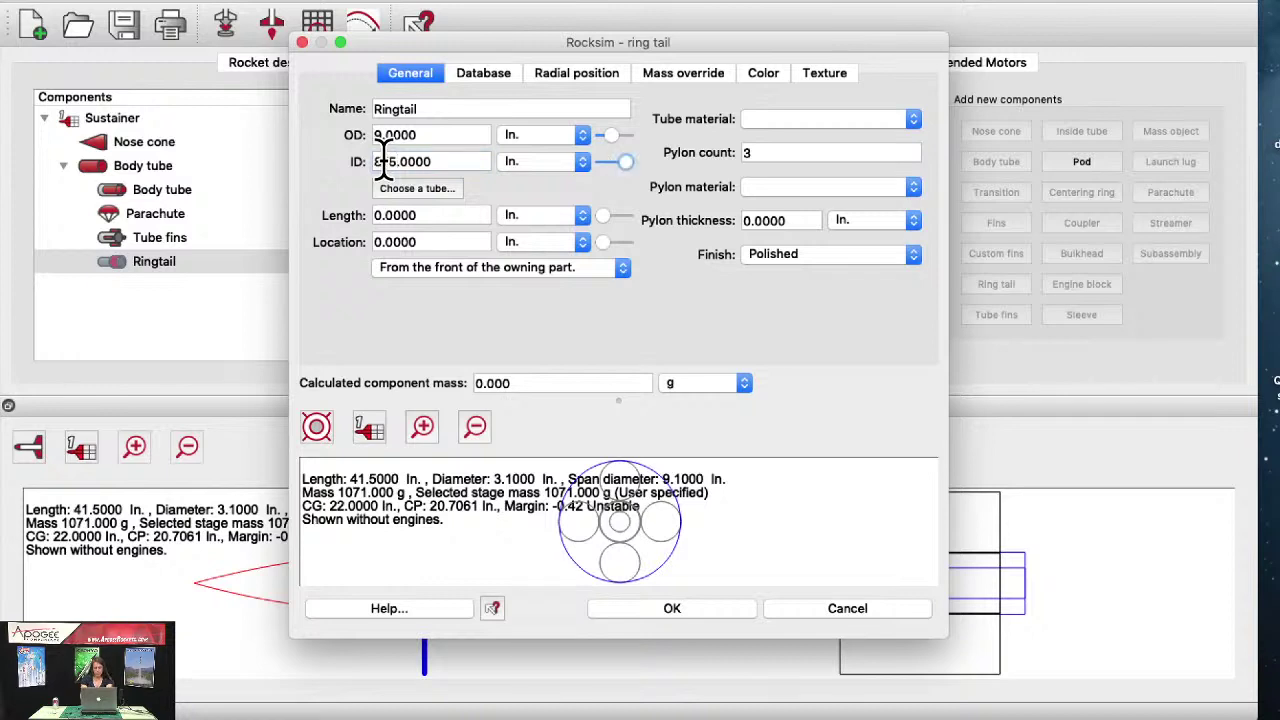
pyautogui.click(383, 161)
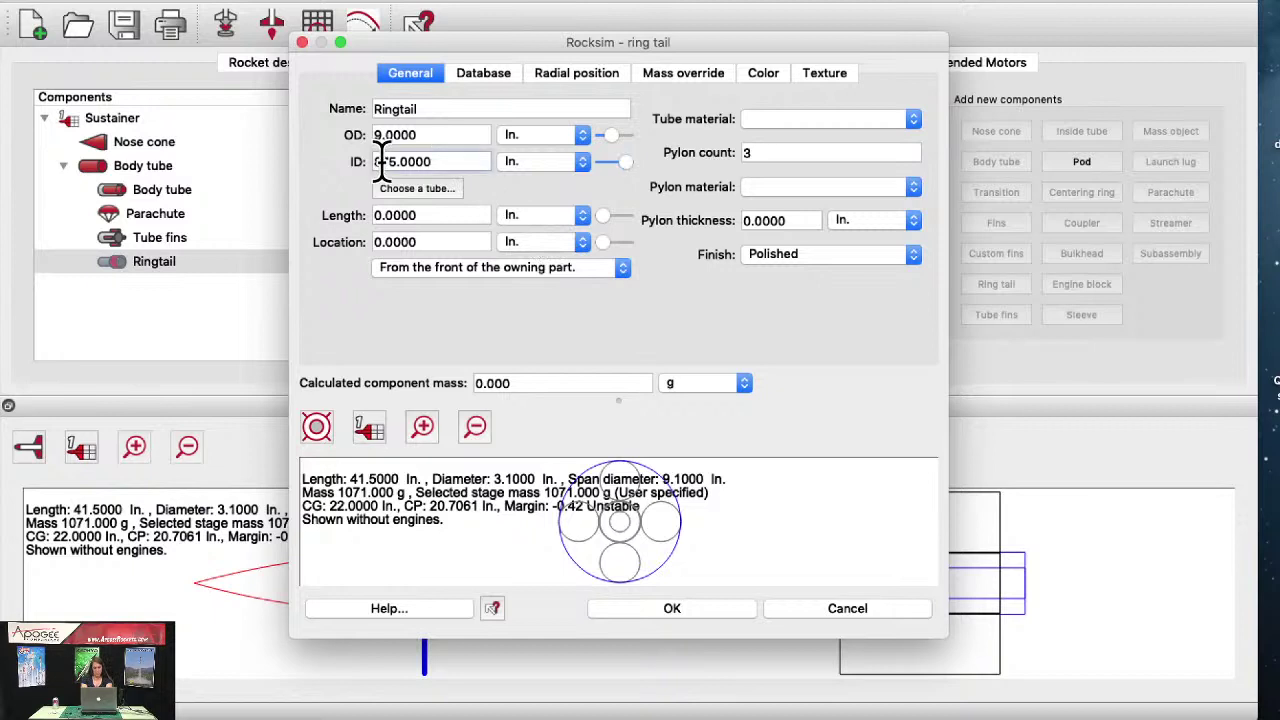
pyautogui.press('Delete')
pyautogui.write('.')
pyautogui.press('Tab')
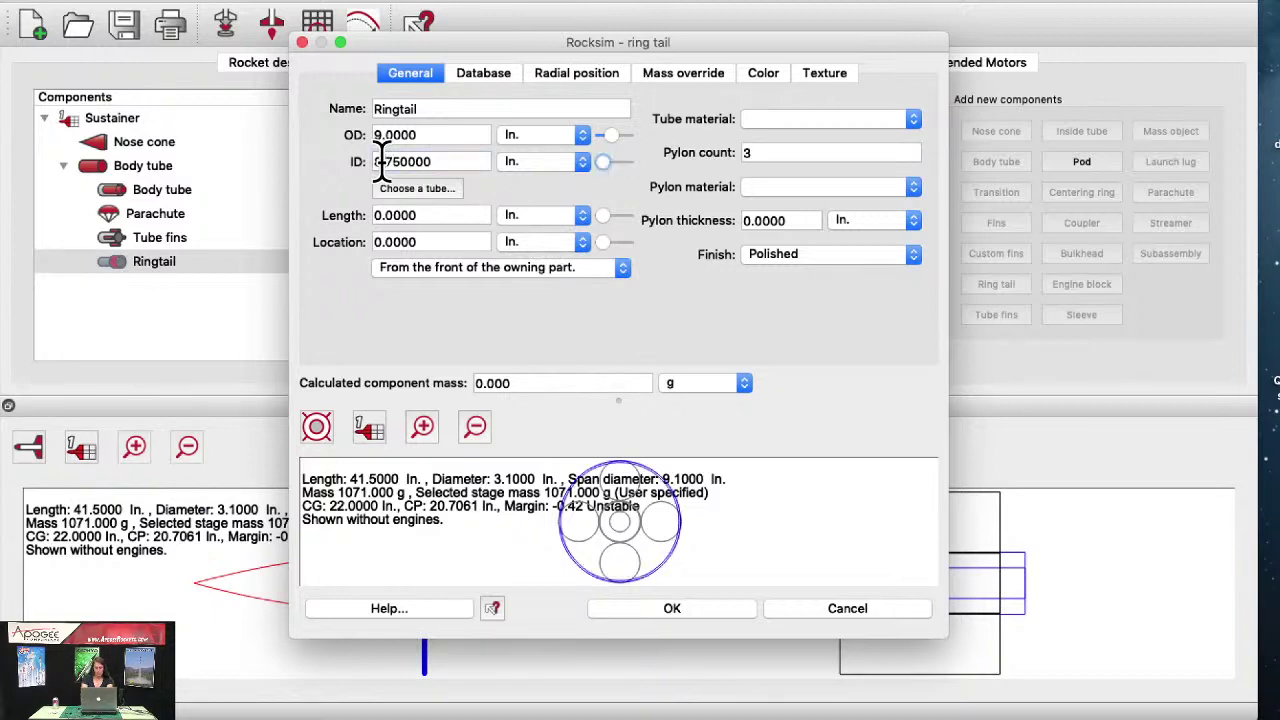
# Step: Make the ring tail 1 in long and slide it to 27.25 in in side view
pyautogui.click(808, 120)
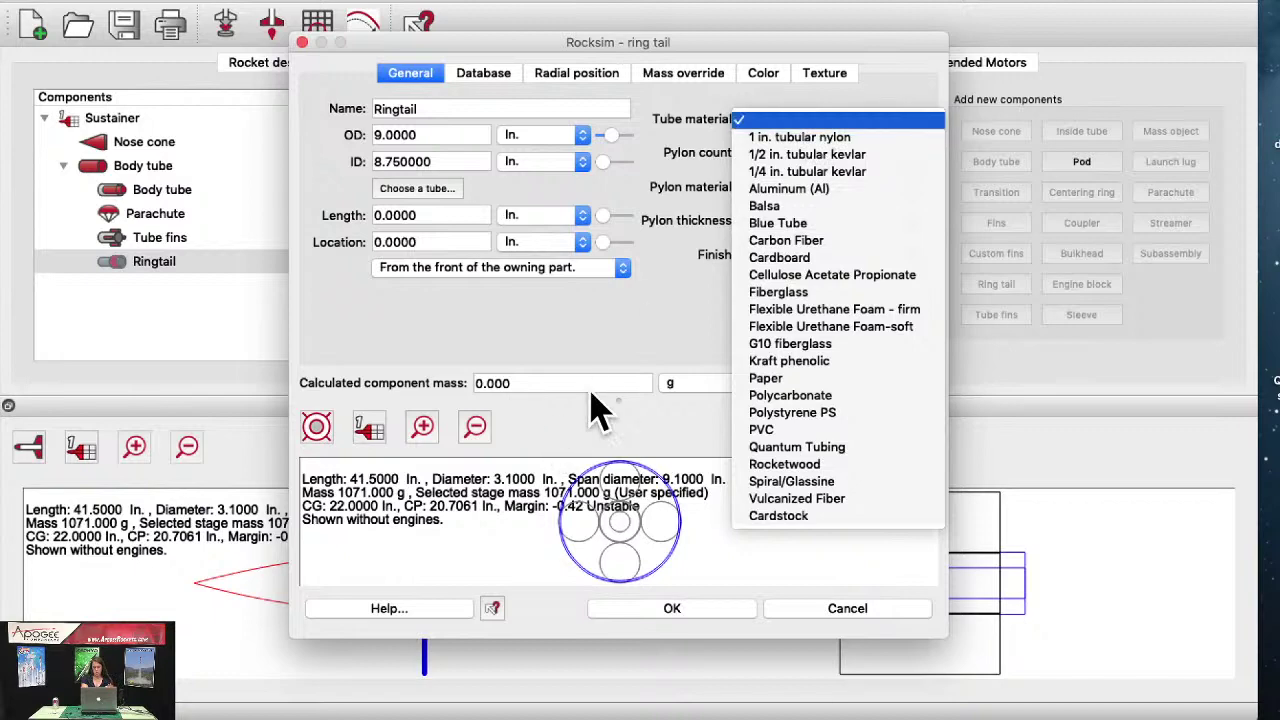
pyautogui.click(610, 345)
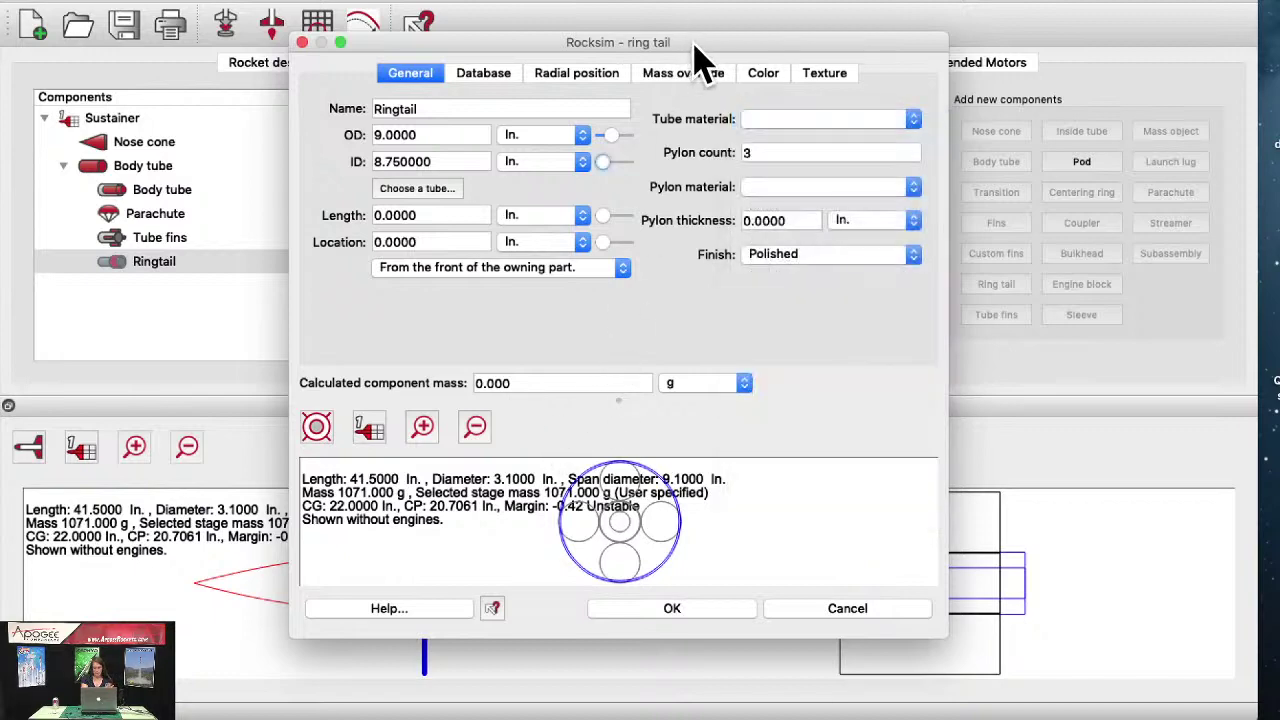
pyautogui.moveTo(694, 51); pyautogui.dragTo(523, 172)
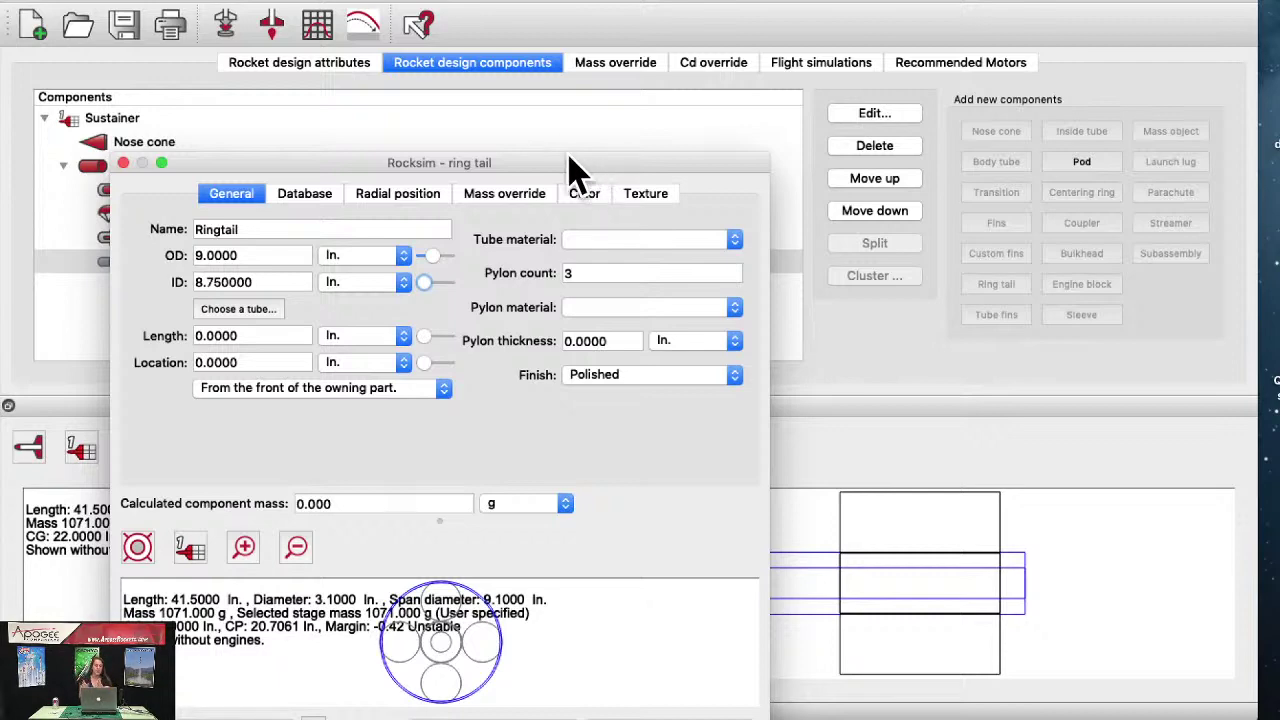
pyautogui.moveTo(564, 162); pyautogui.dragTo(784, 57)
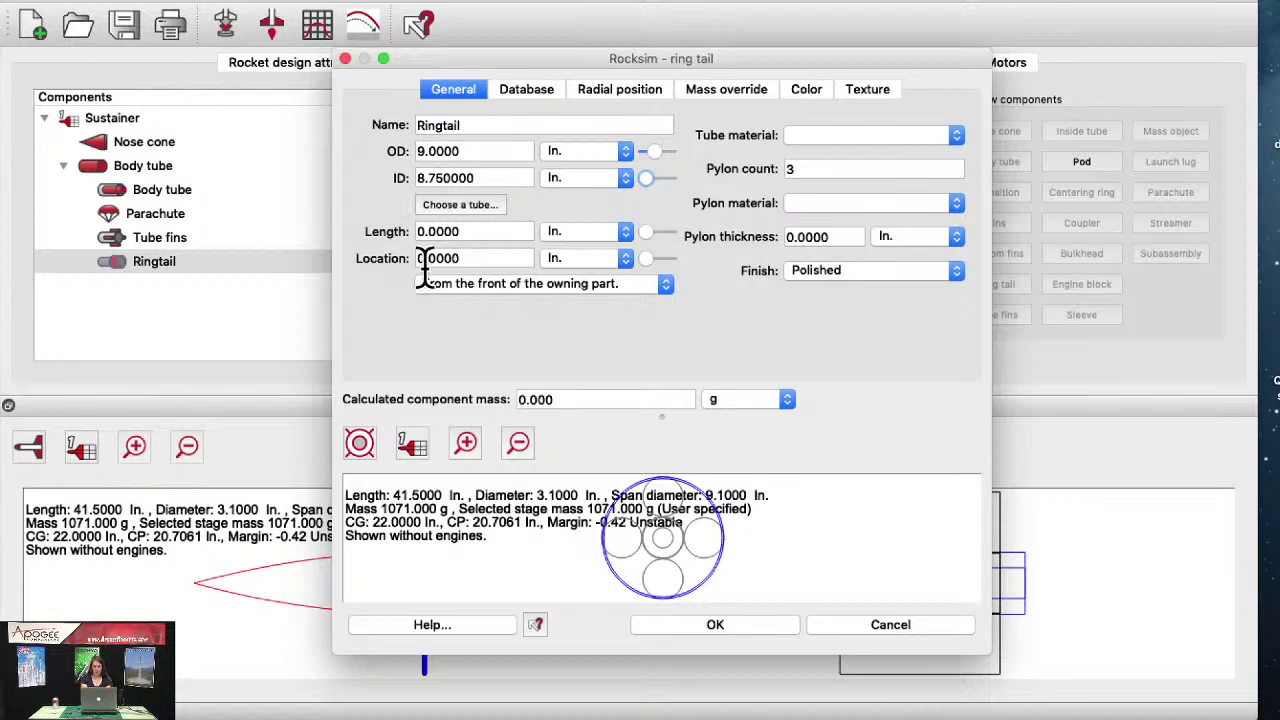
pyautogui.click(416, 231)
pyautogui.write('1')
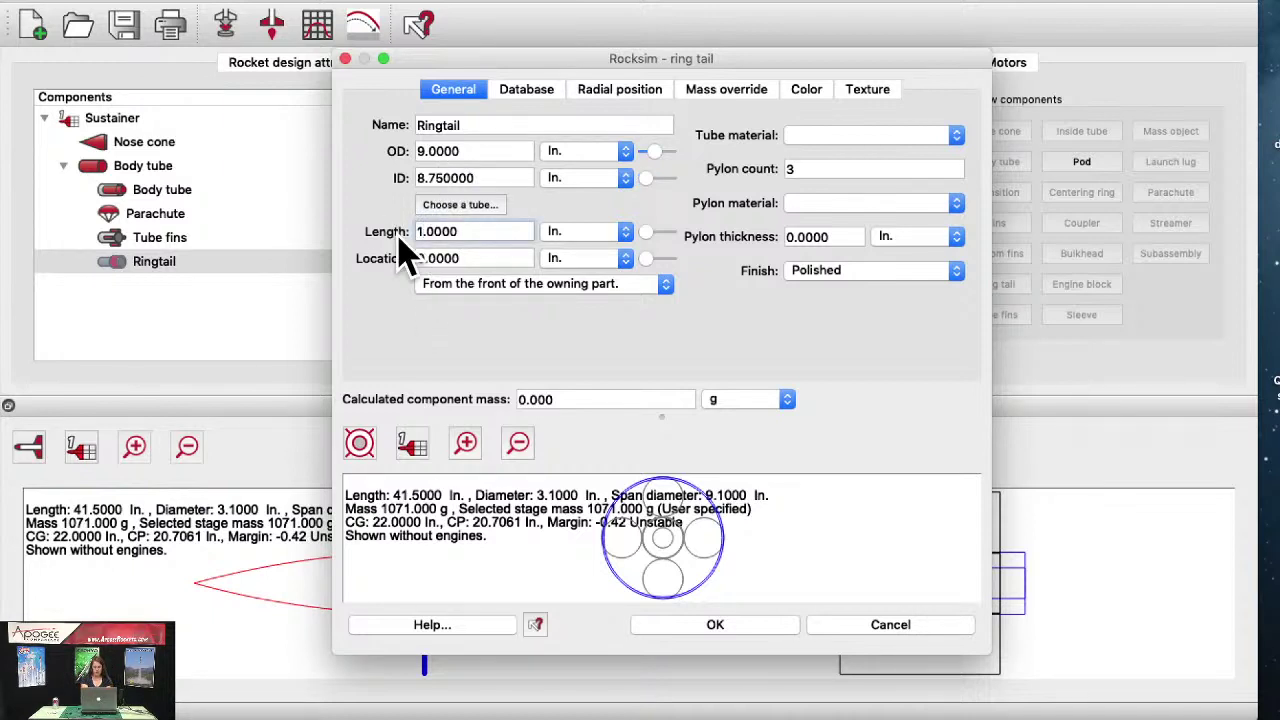
pyautogui.press('Return')
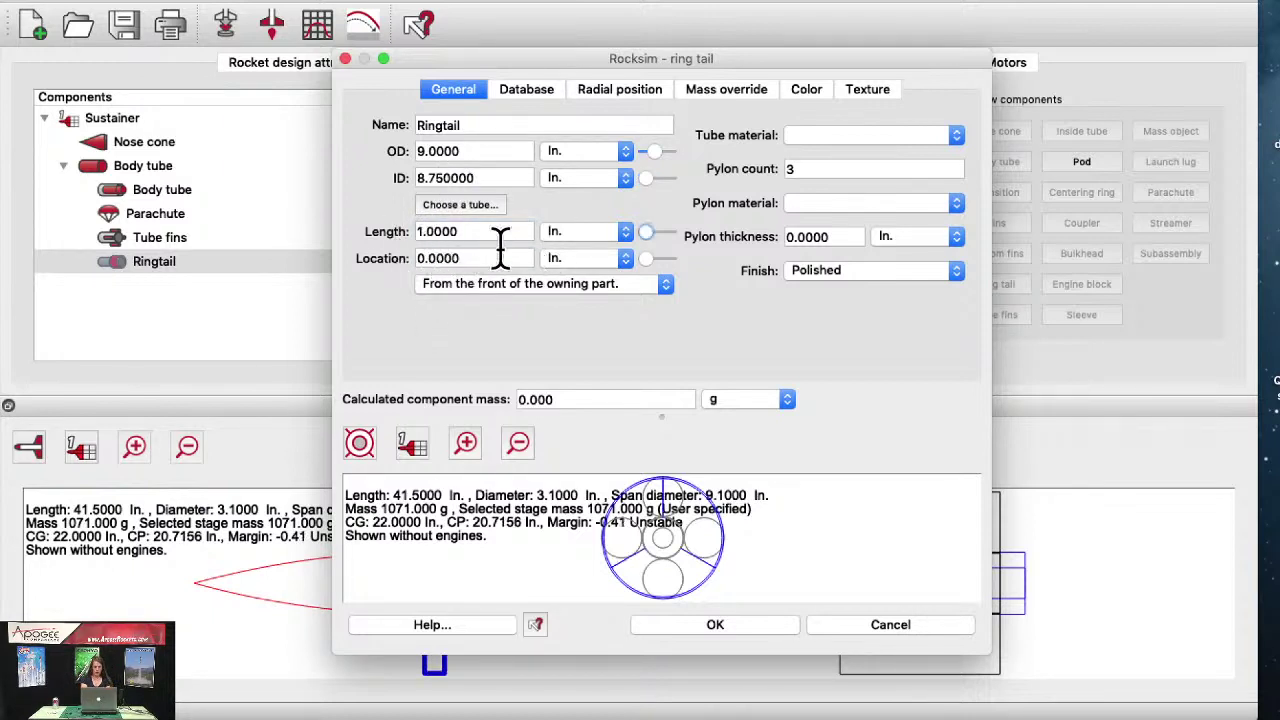
pyautogui.click(358, 445)
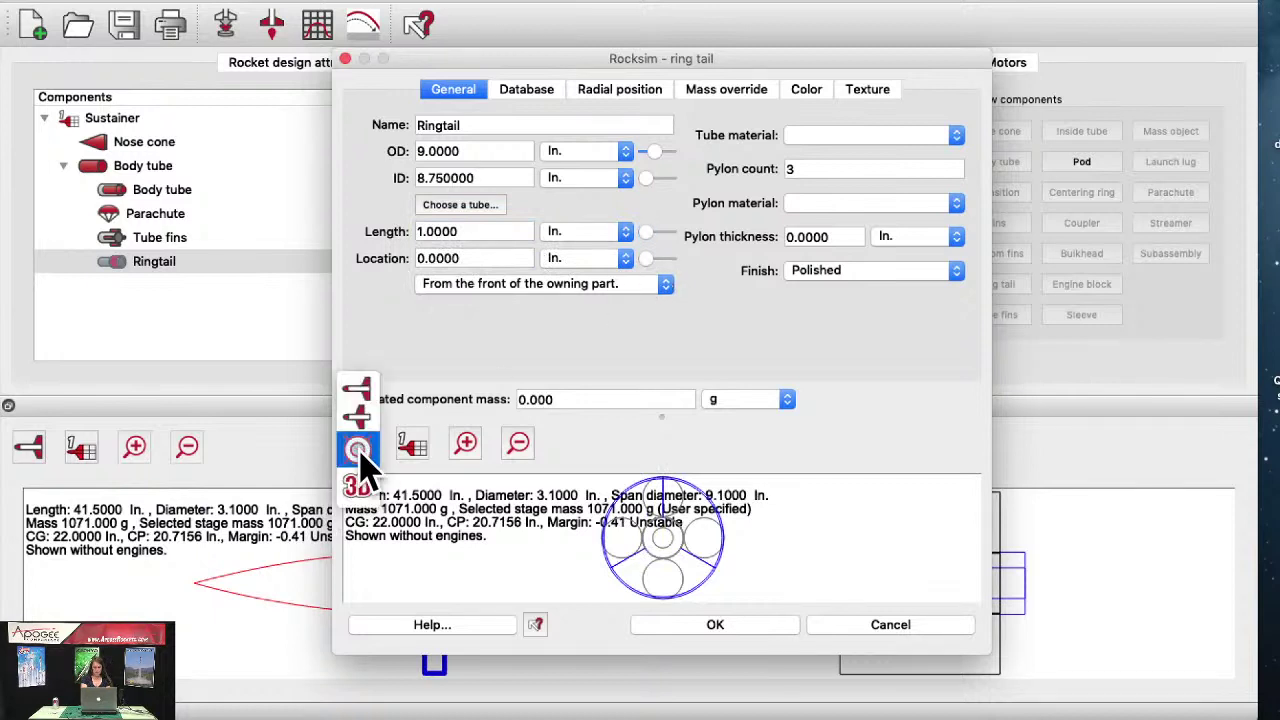
pyautogui.click(360, 412)
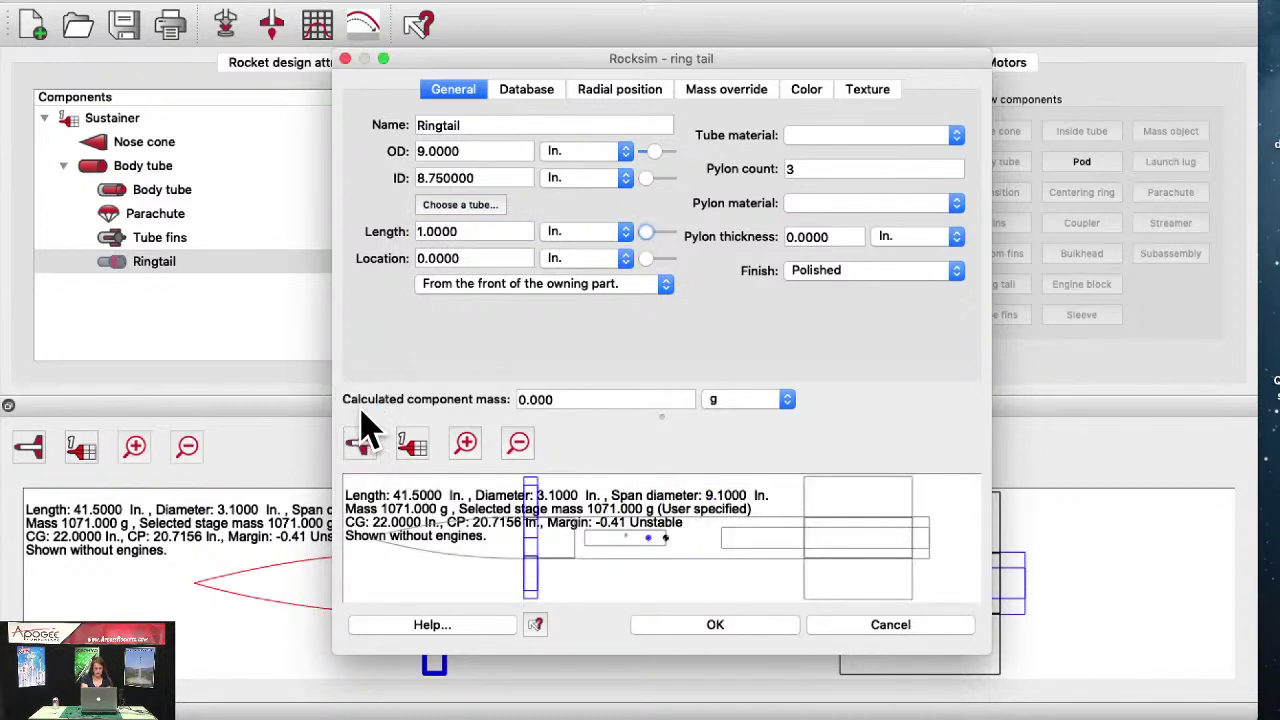
pyautogui.moveTo(646, 260); pyautogui.dragTo(664, 262)
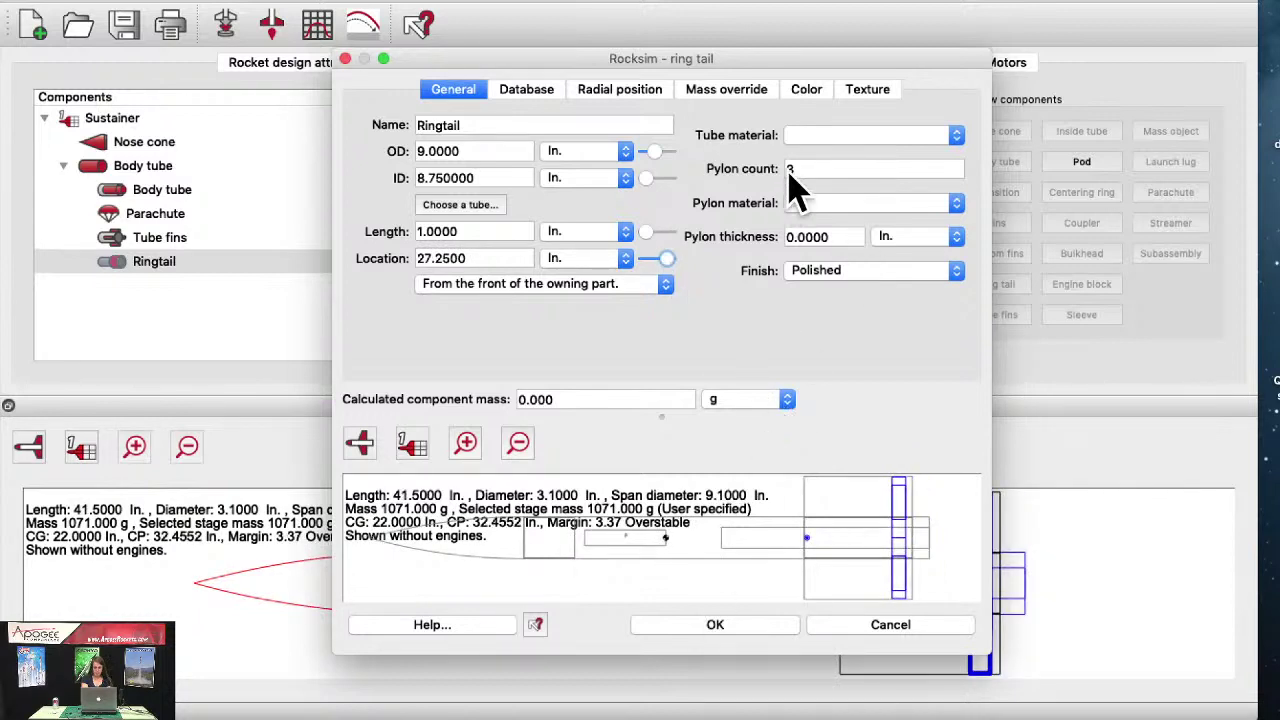
# Step: Change the ring tail material to Paper
pyautogui.click(835, 145)
pyautogui.click(845, 171)
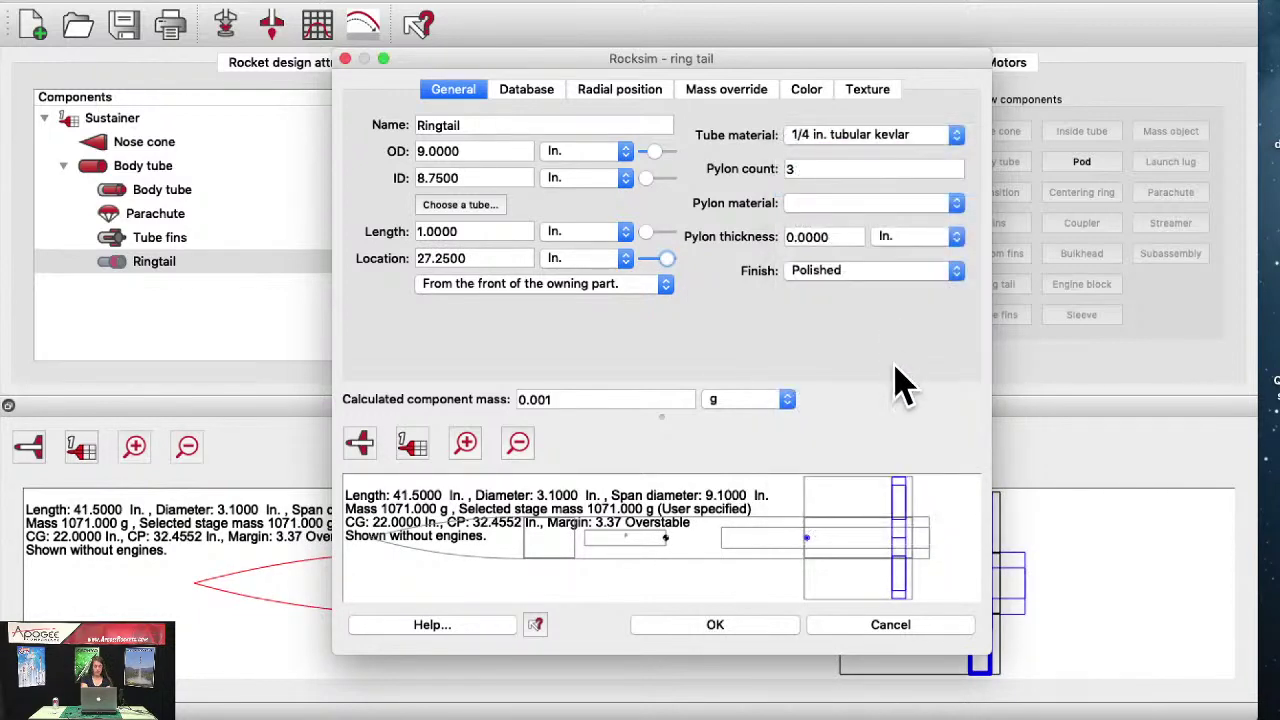
pyautogui.click(886, 135)
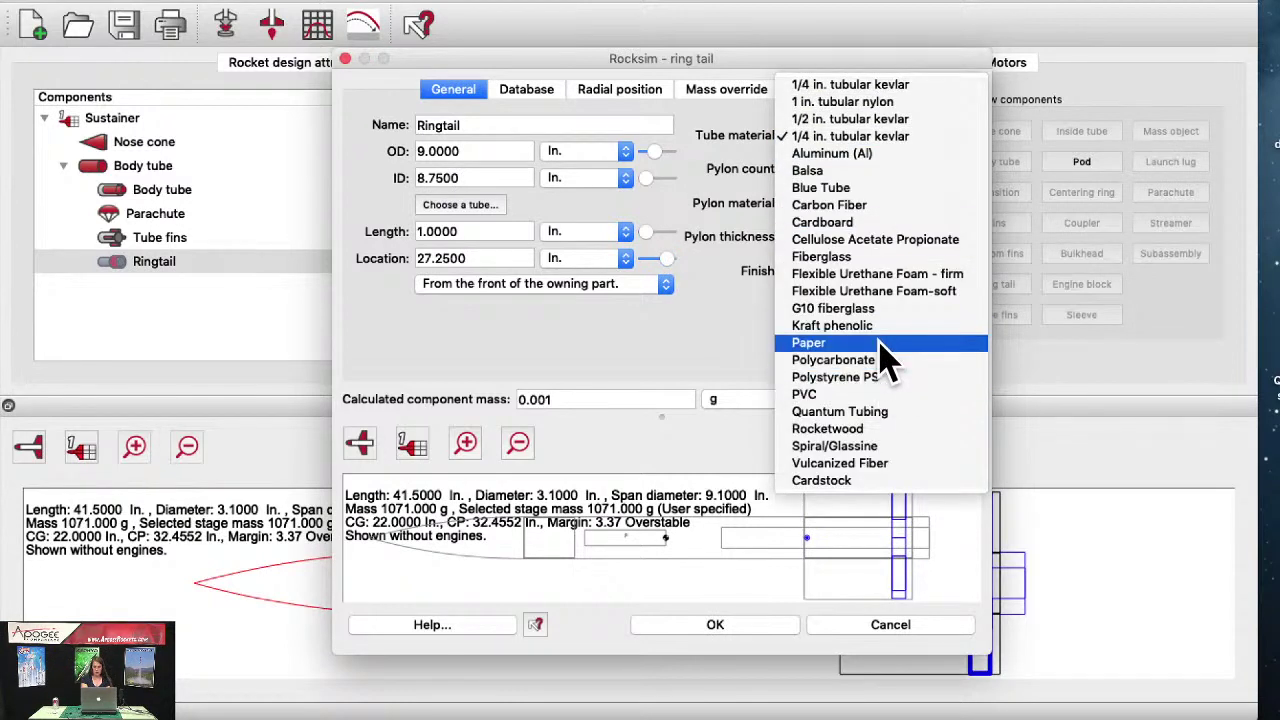
pyautogui.click(880, 343)
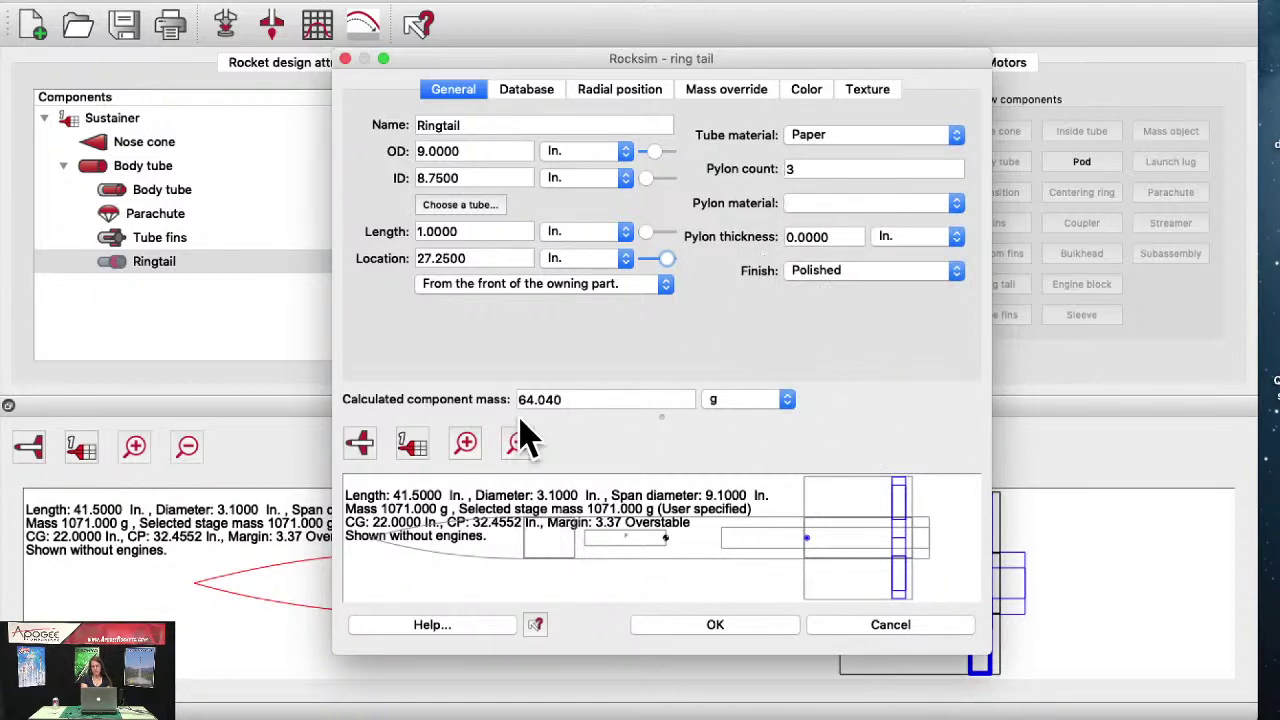
# Step: Show the end view and enlarge the ring tail editing window
pyautogui.click(358, 443)
pyautogui.click(358, 476)
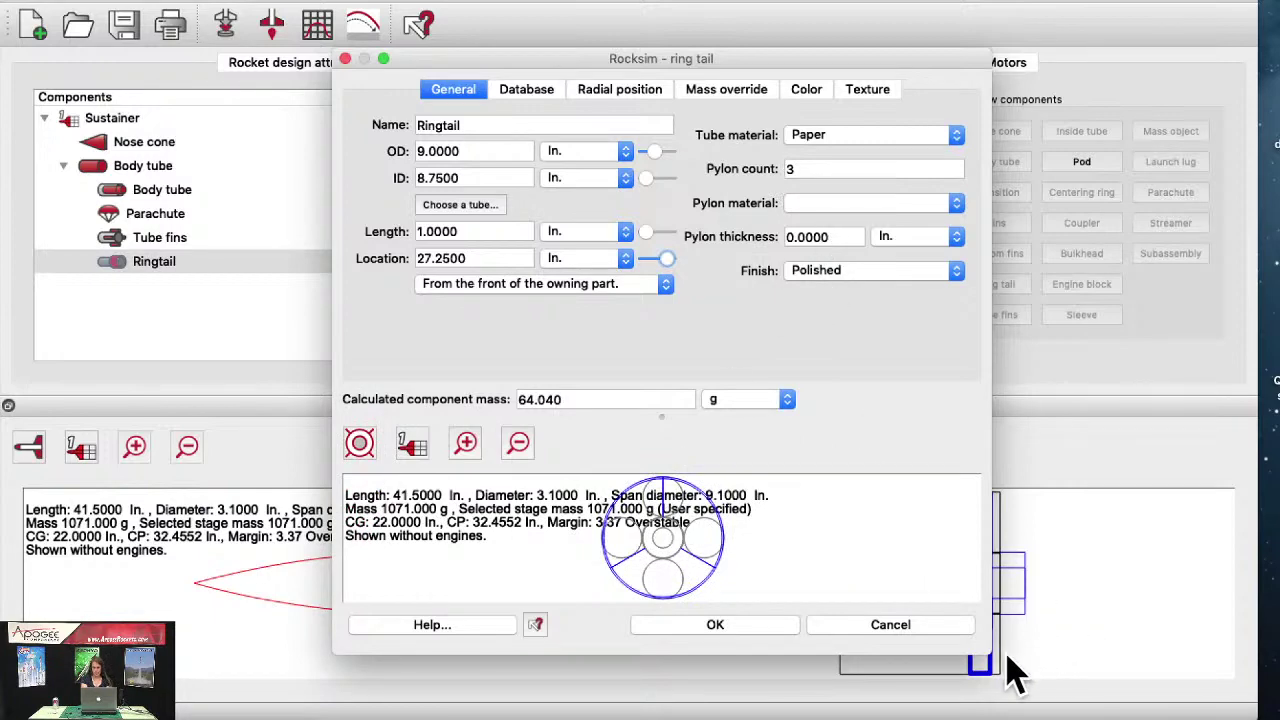
pyautogui.moveTo(1045, 697); pyautogui.dragTo(1279, 692)
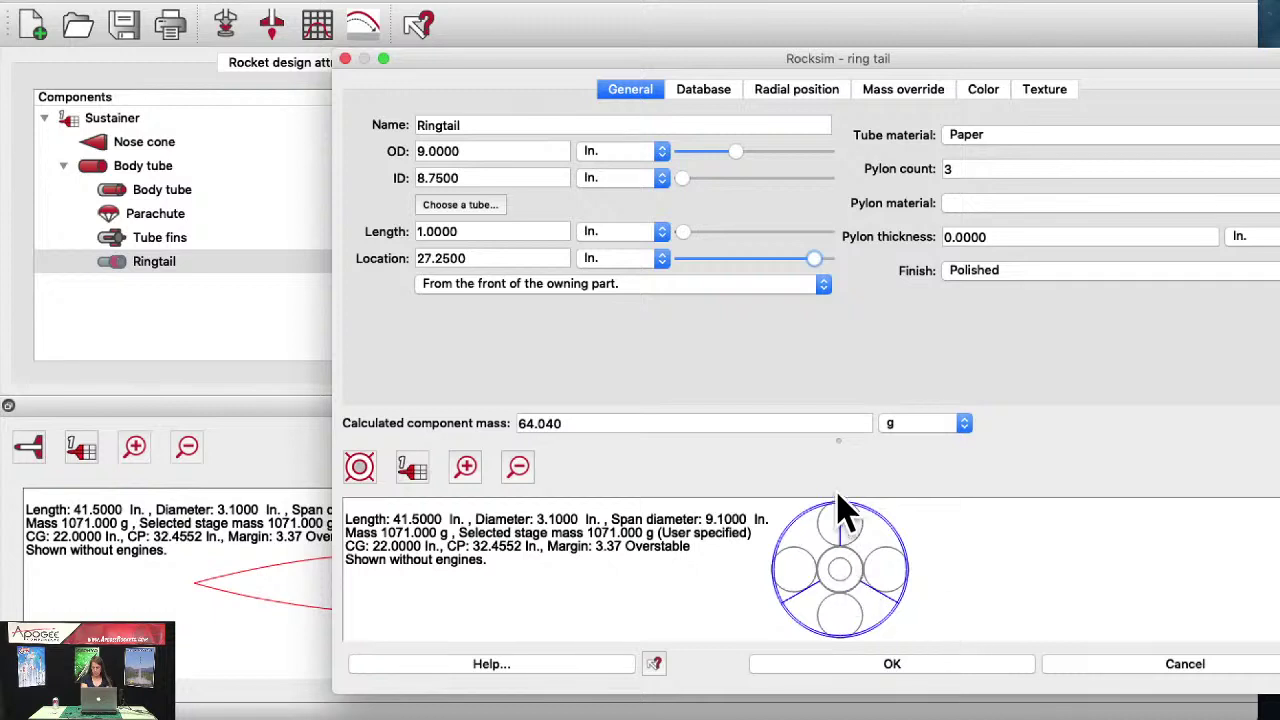
# Step: Make the ring tail pylons Balsa with 0.125 in thickness
pyautogui.click(973, 202)
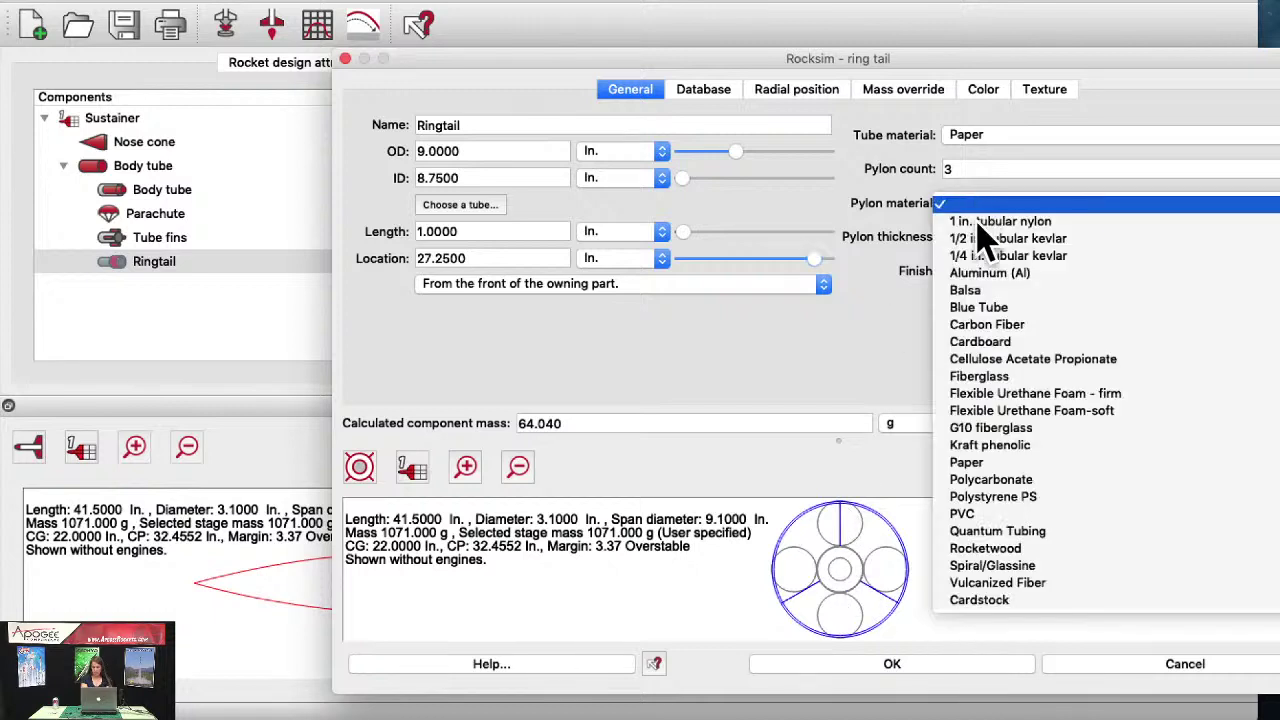
pyautogui.click(993, 290)
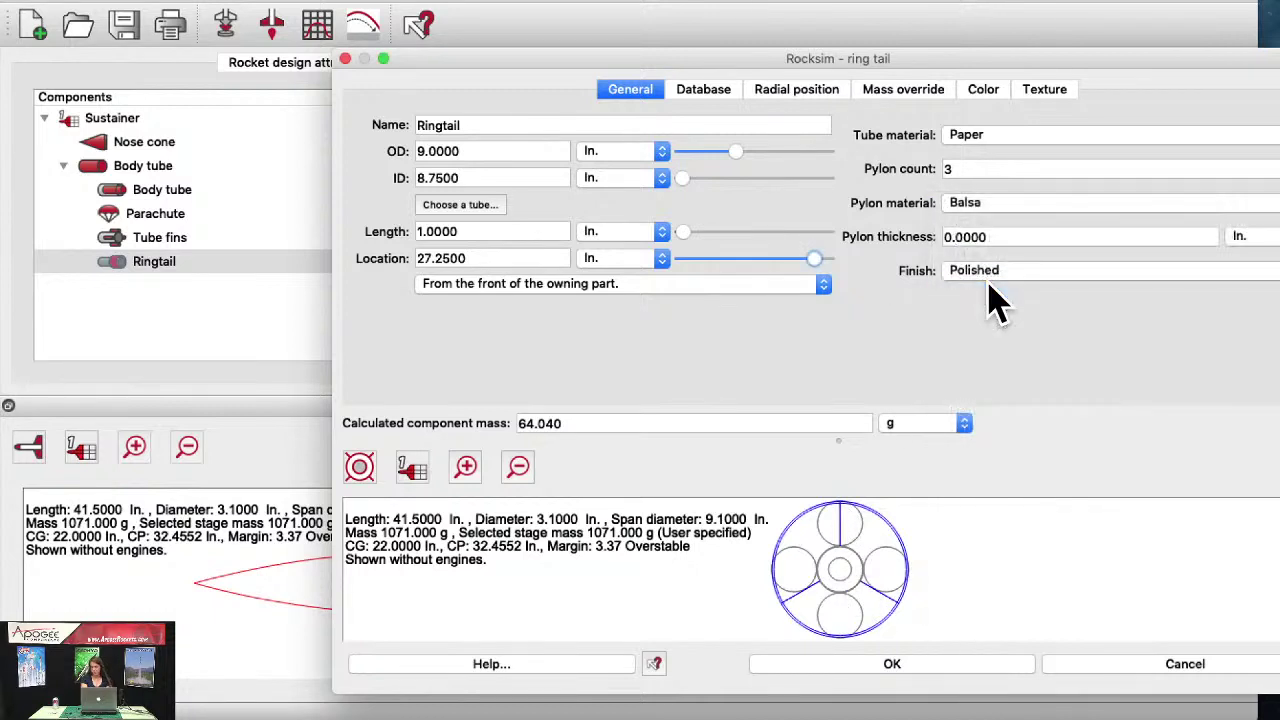
pyautogui.click(953, 237)
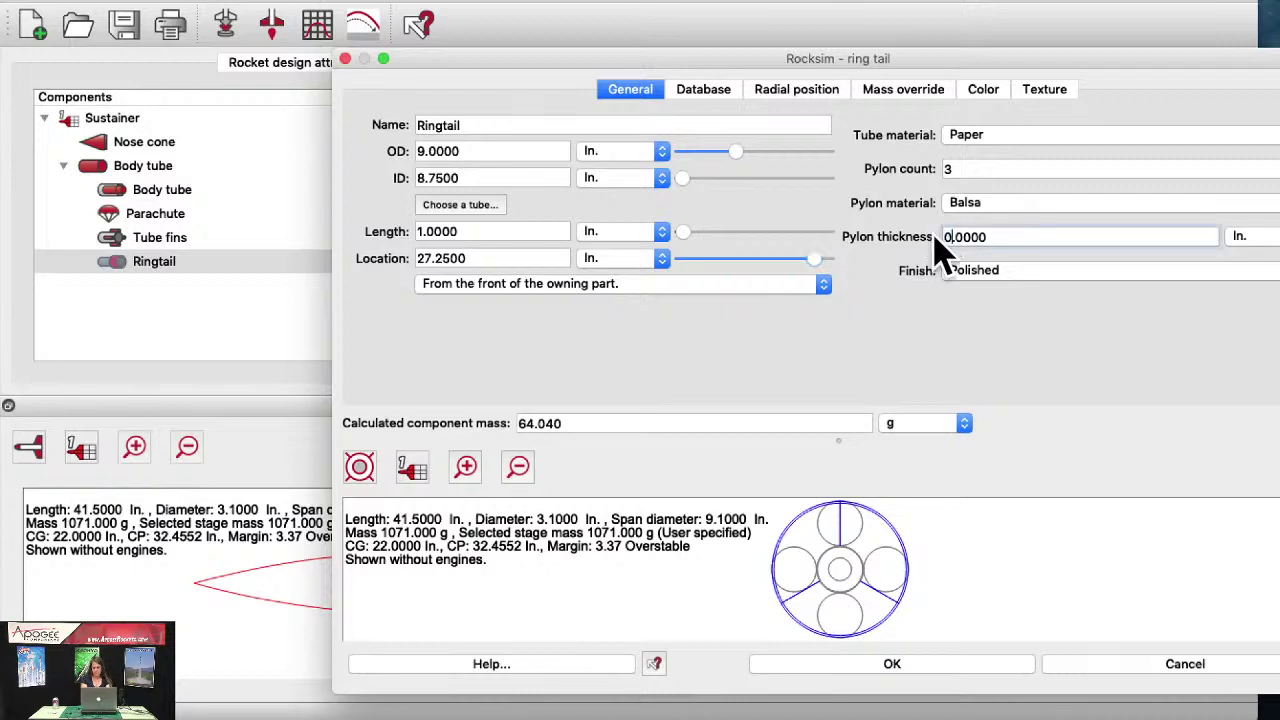
pyautogui.write('0.125')
pyautogui.press('Tab')
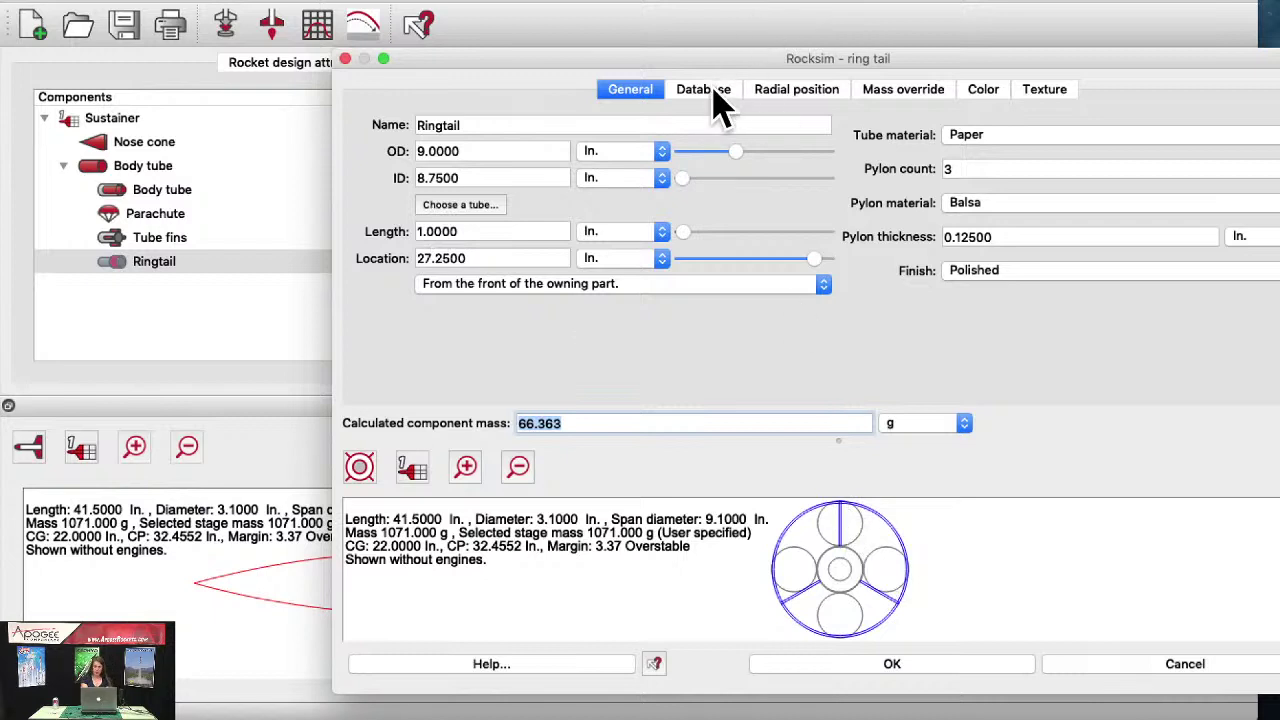
# Step: Rotate the pylons to -80.865° radially, checking the Database and Mass override tabs
pyautogui.click(712, 92)
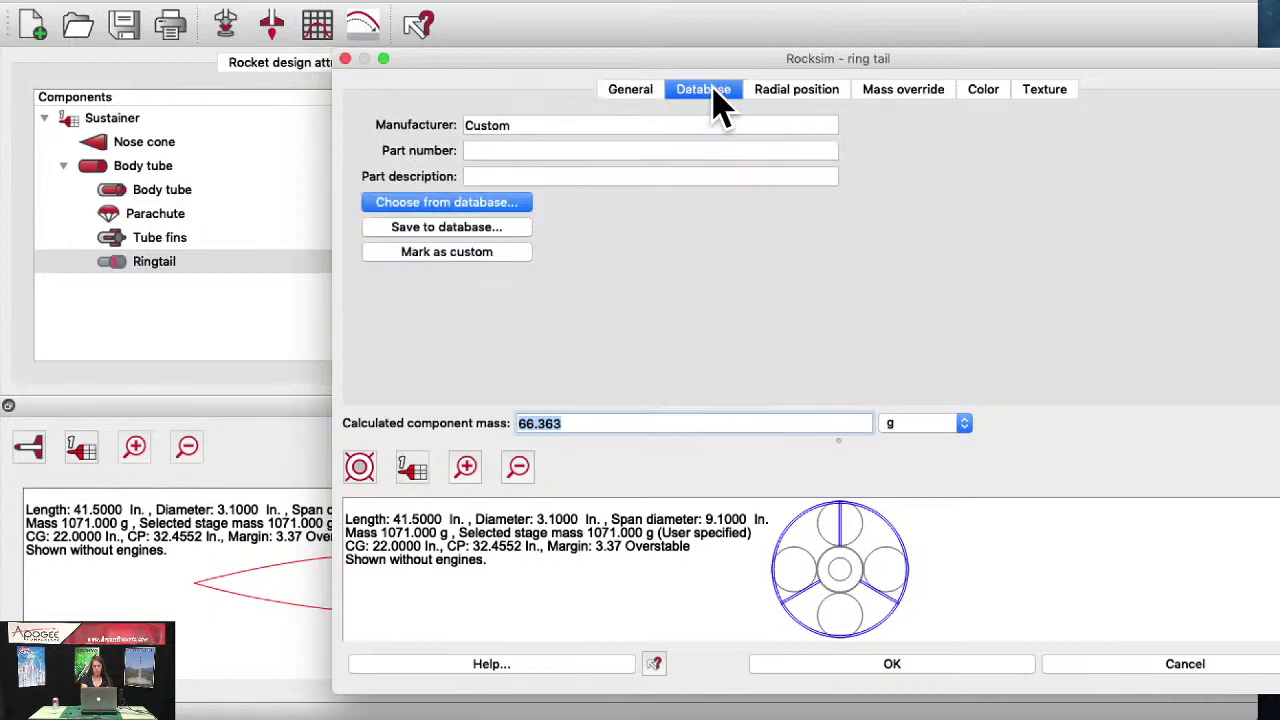
pyautogui.click(796, 92)
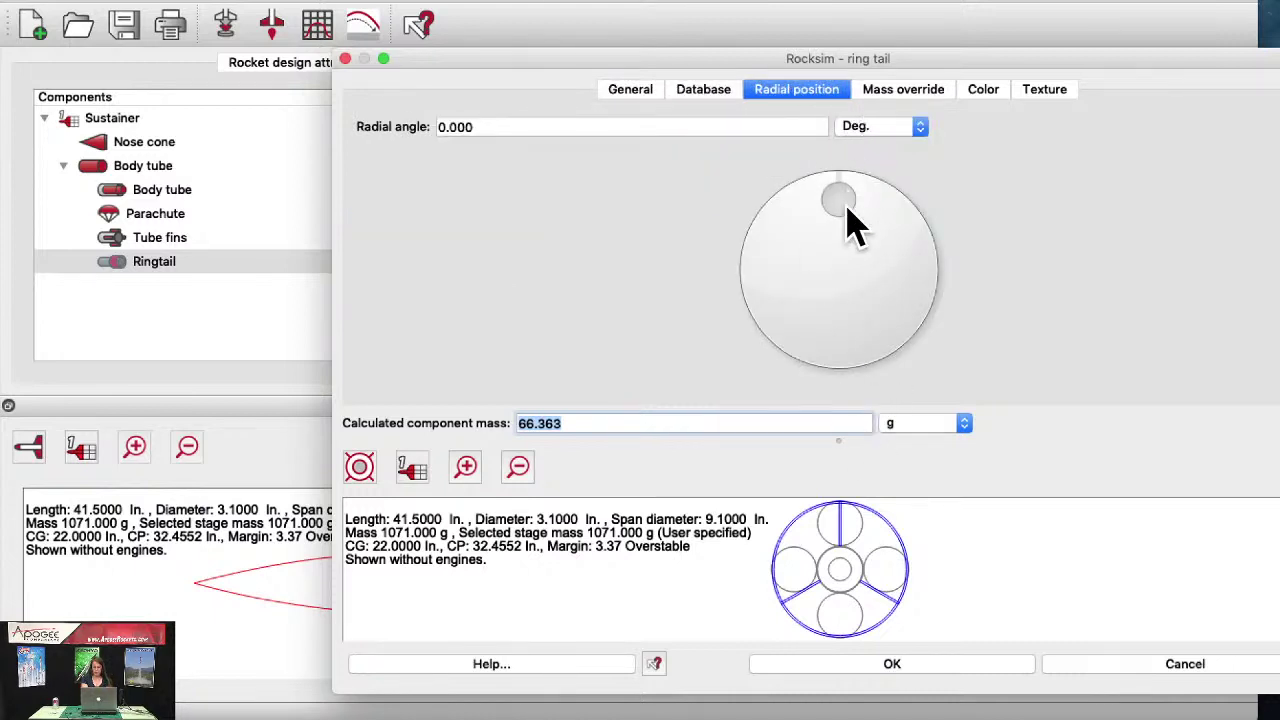
pyautogui.moveTo(848, 222); pyautogui.dragTo(780, 277)
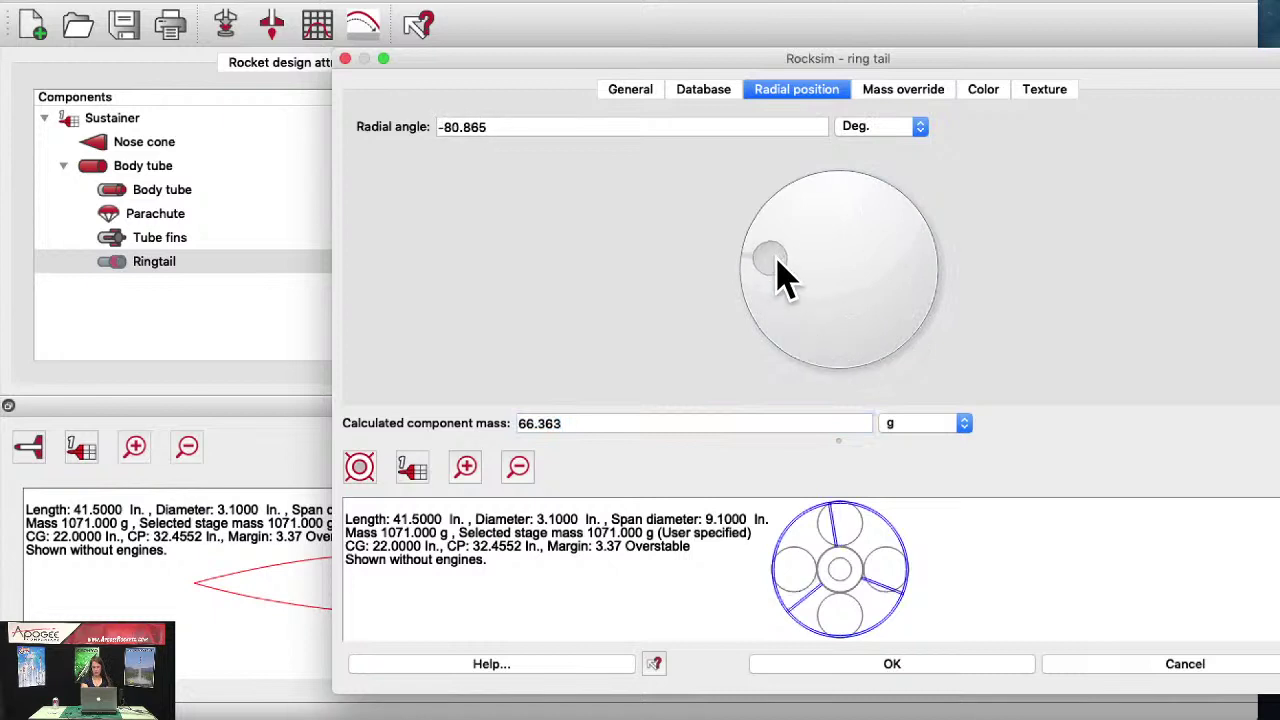
pyautogui.click(906, 92)
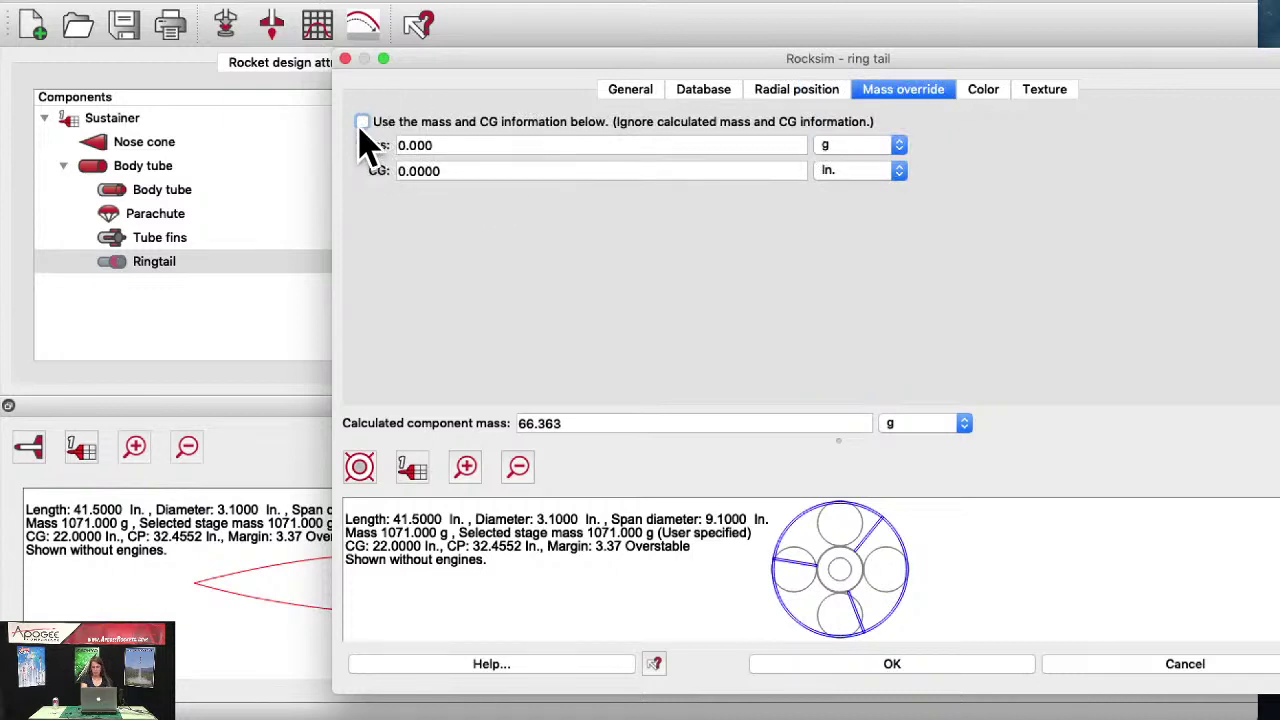
pyautogui.click(632, 90)
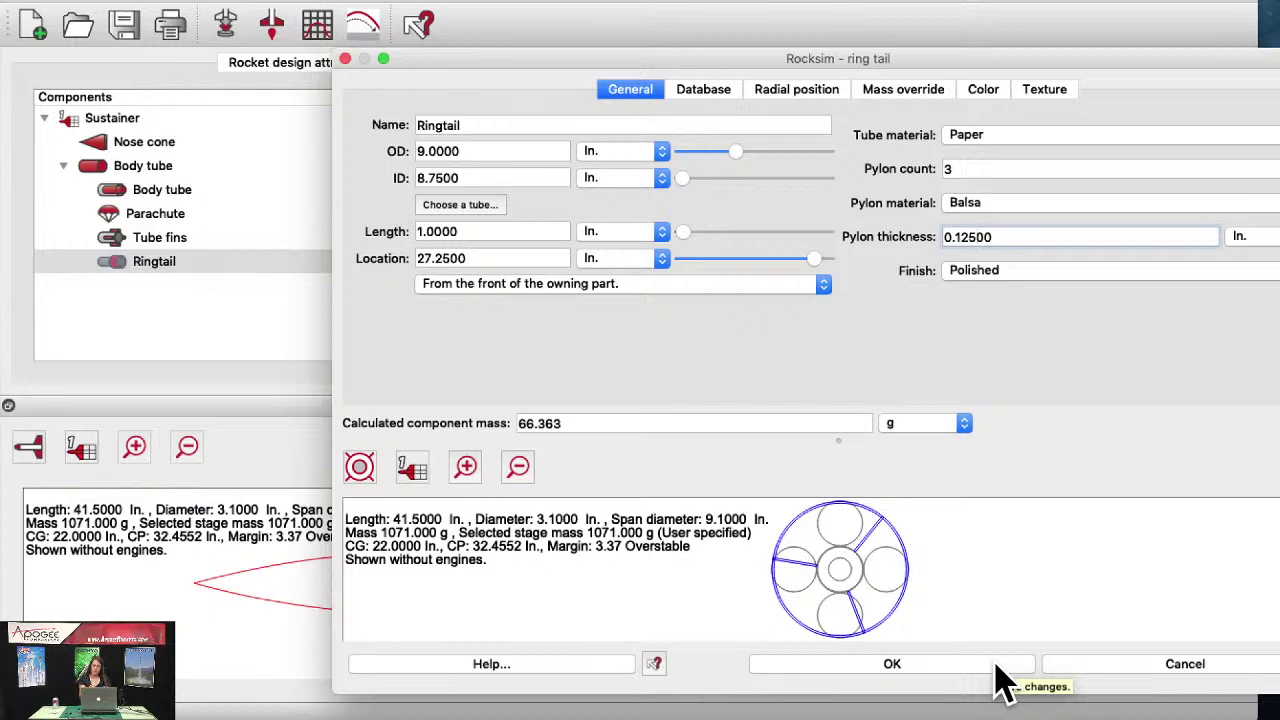
# Step: Discard the ring tail without saving and delete the Tube fins component
pyautogui.click(1093, 672)
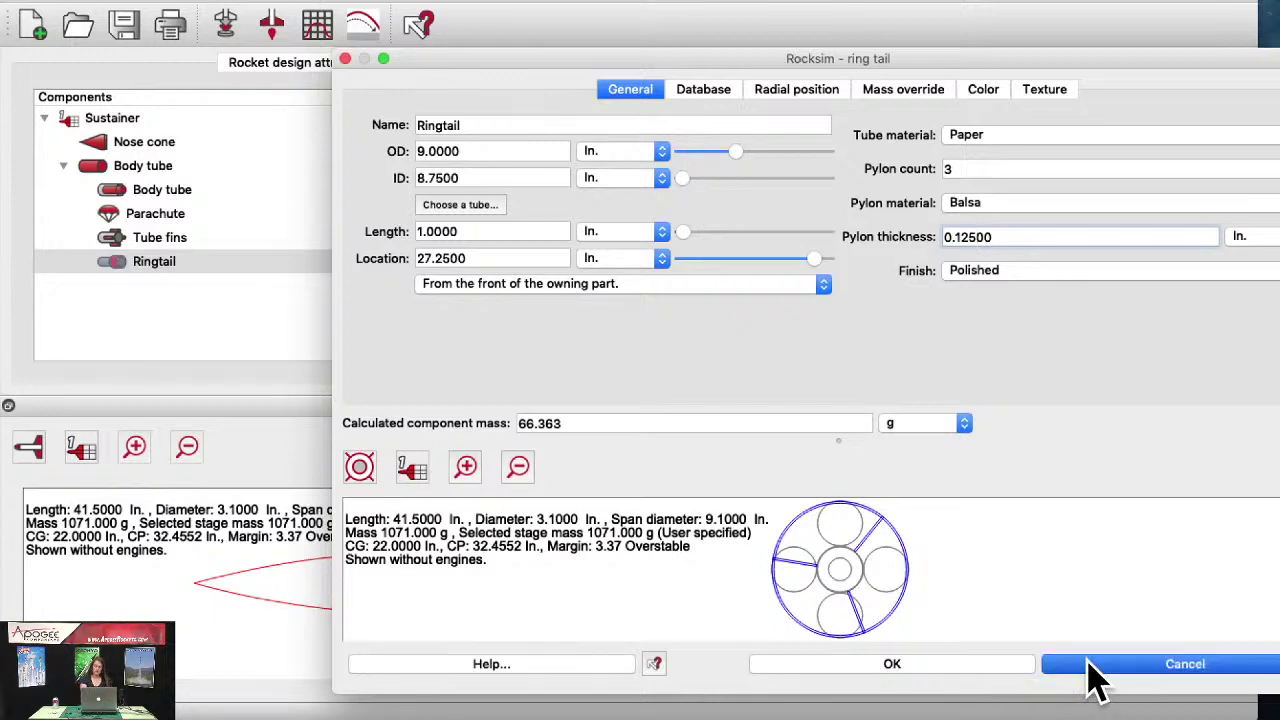
pyautogui.click(869, 394)
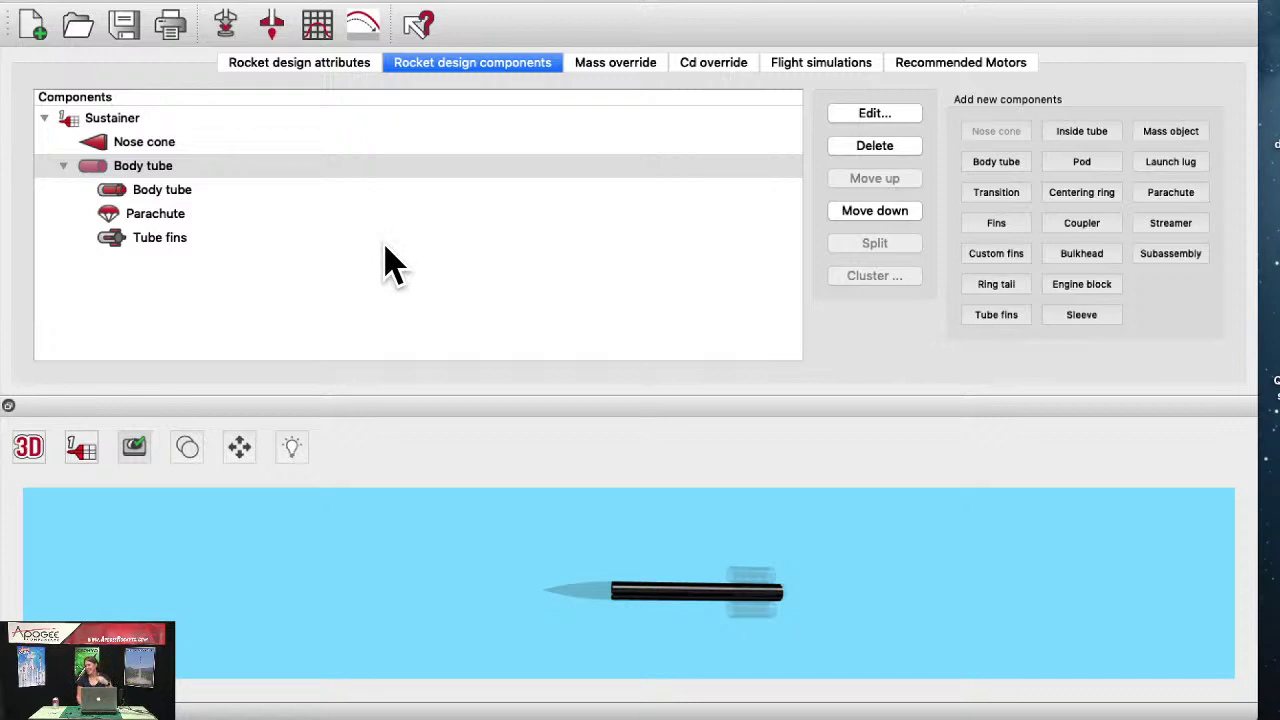
pyautogui.click(164, 238)
pyautogui.click(876, 146)
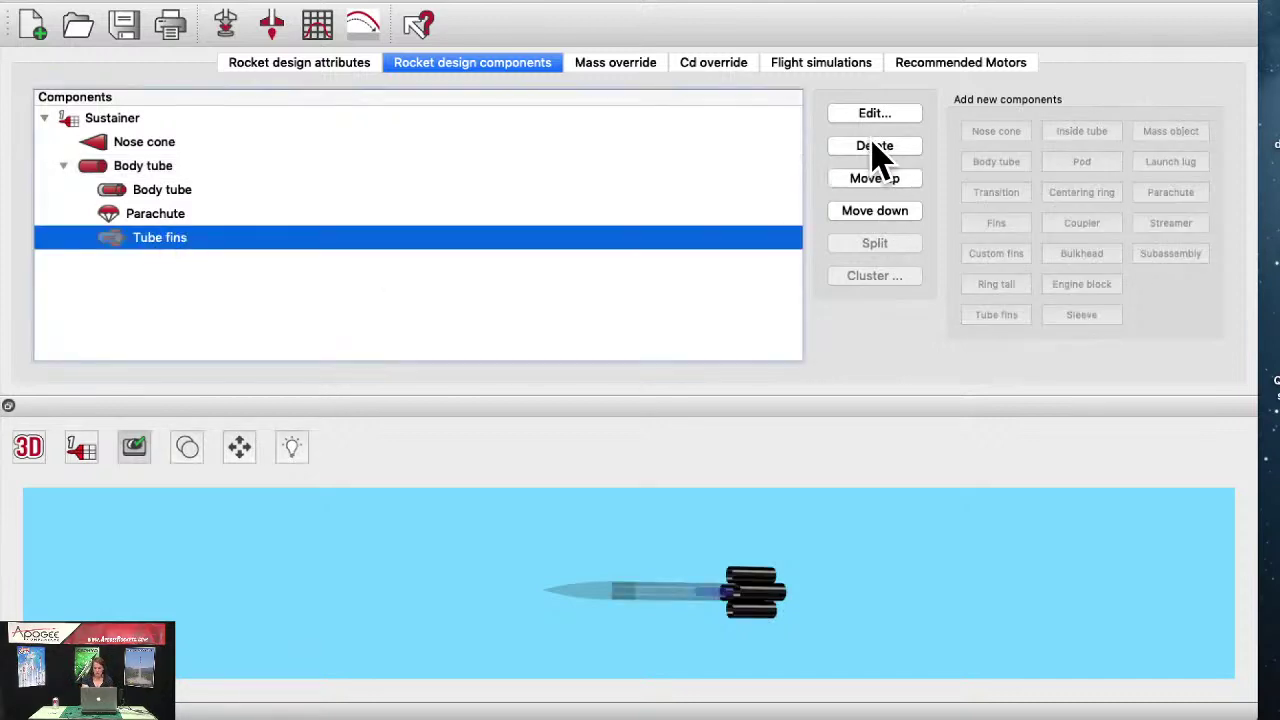
pyautogui.click(772, 410)
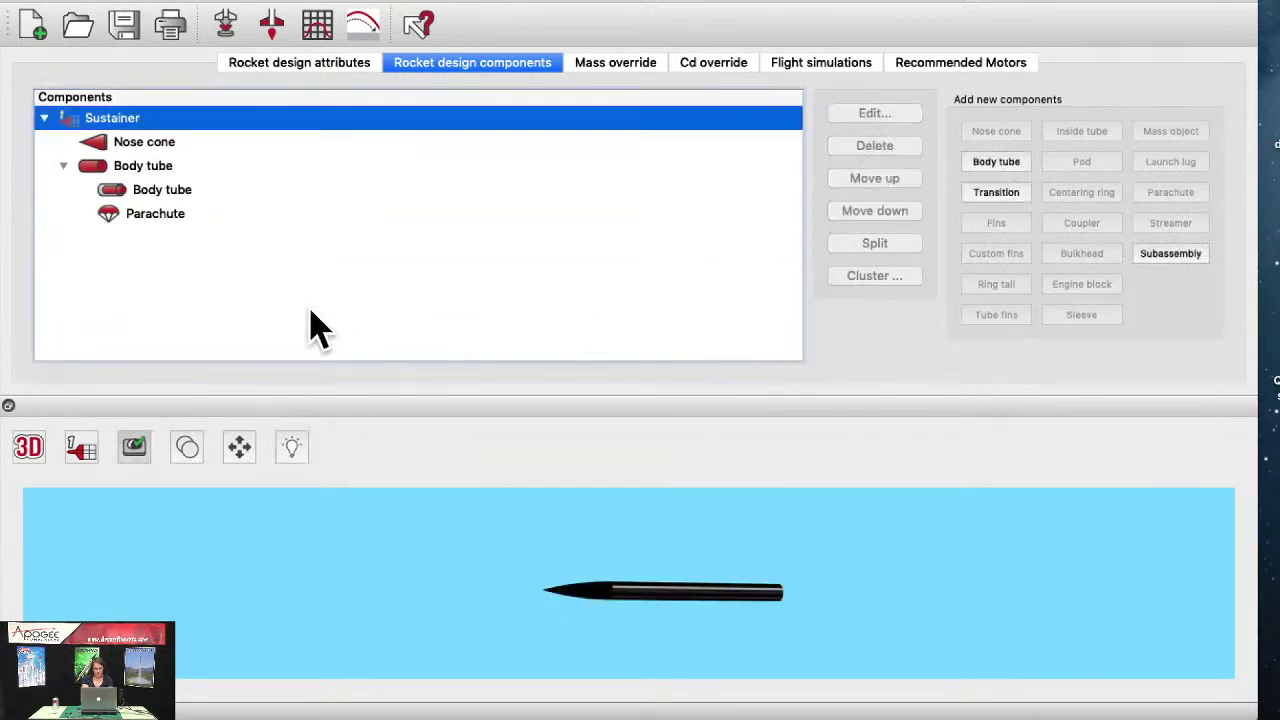
# Step: Select the Body tube and show the rocket from the back
pyautogui.click(148, 168)
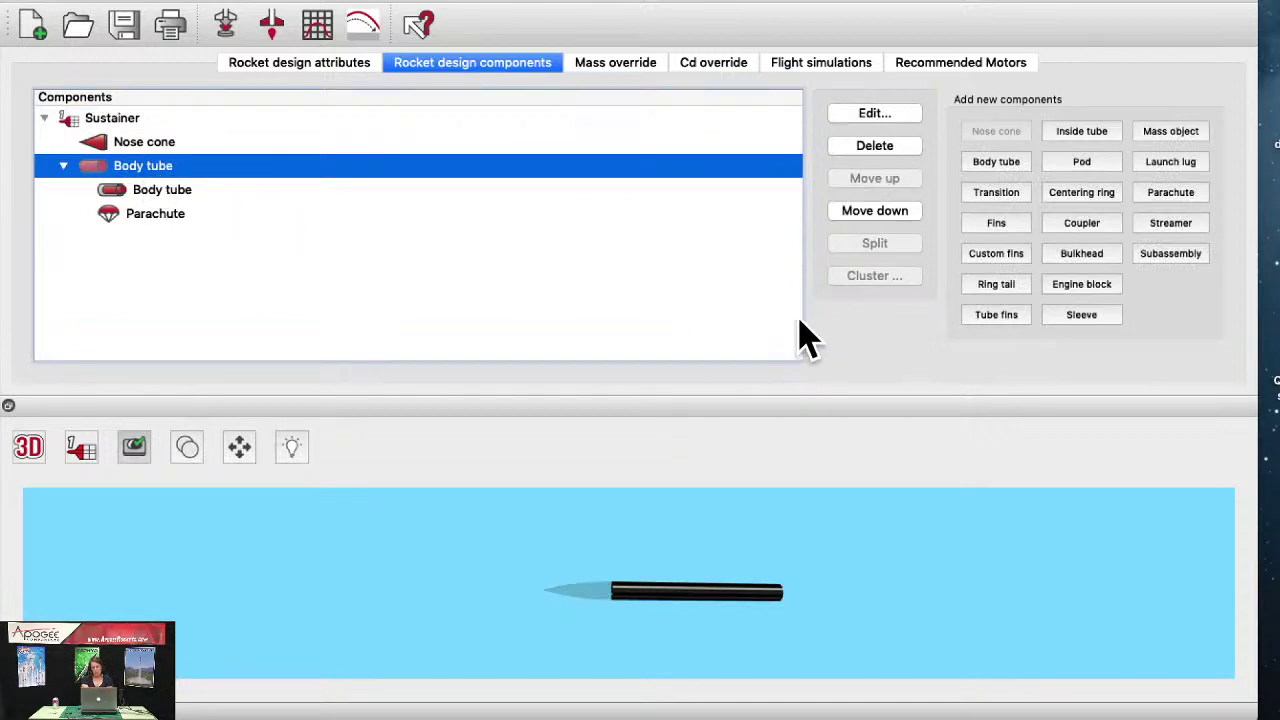
pyautogui.click(26, 449)
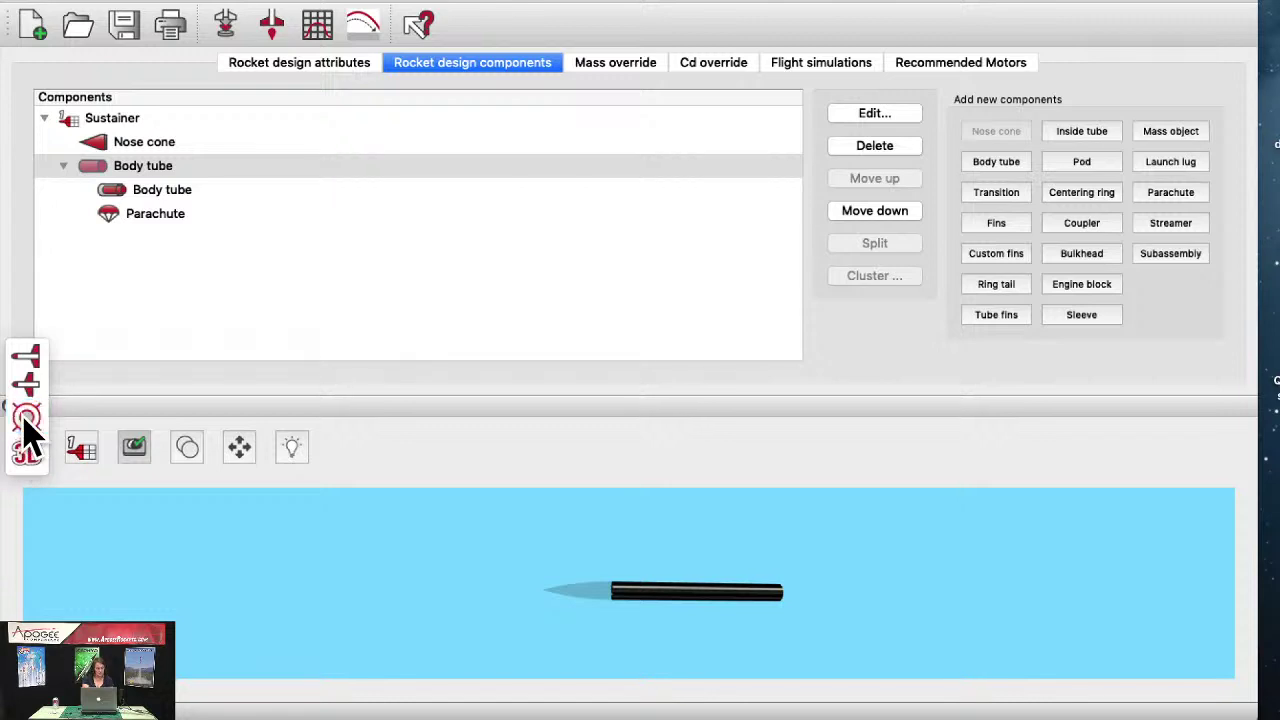
pyautogui.click(25, 413)
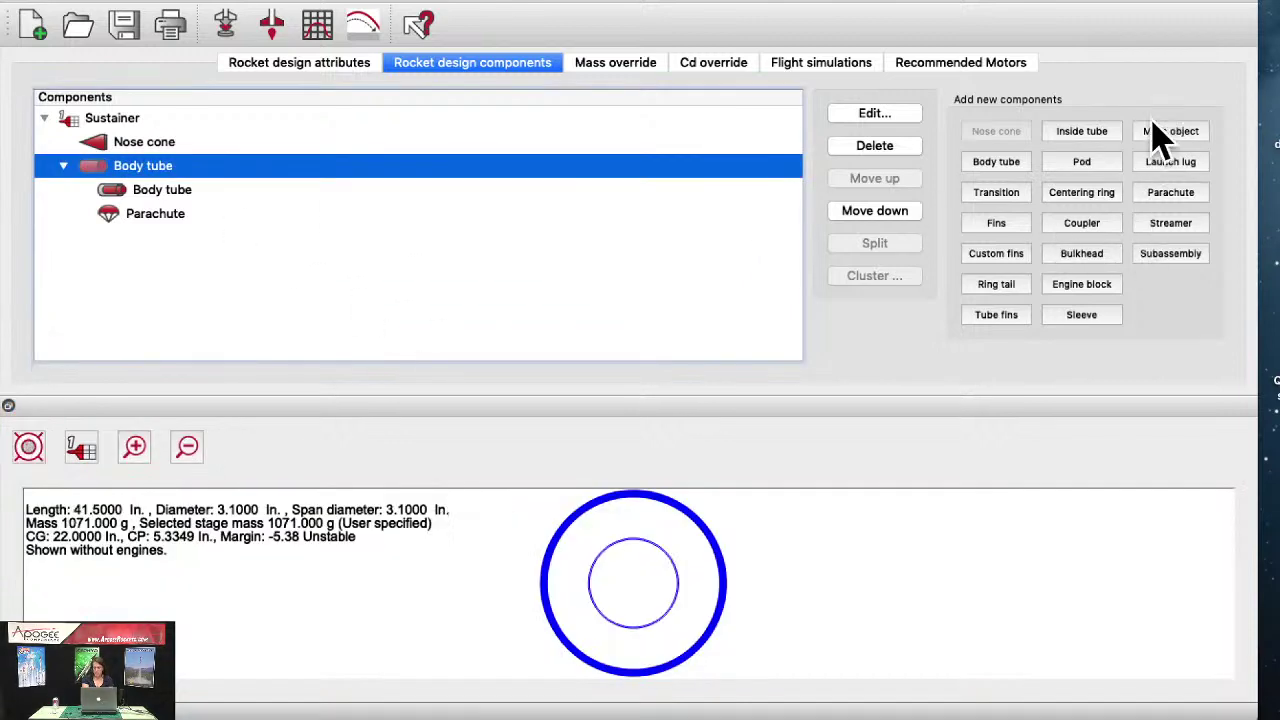
# Step: Add a trapezoidal fin set with 2.125 in sweep, 3.2 in root and 2.1 in tip chord
pyautogui.click(1005, 228)
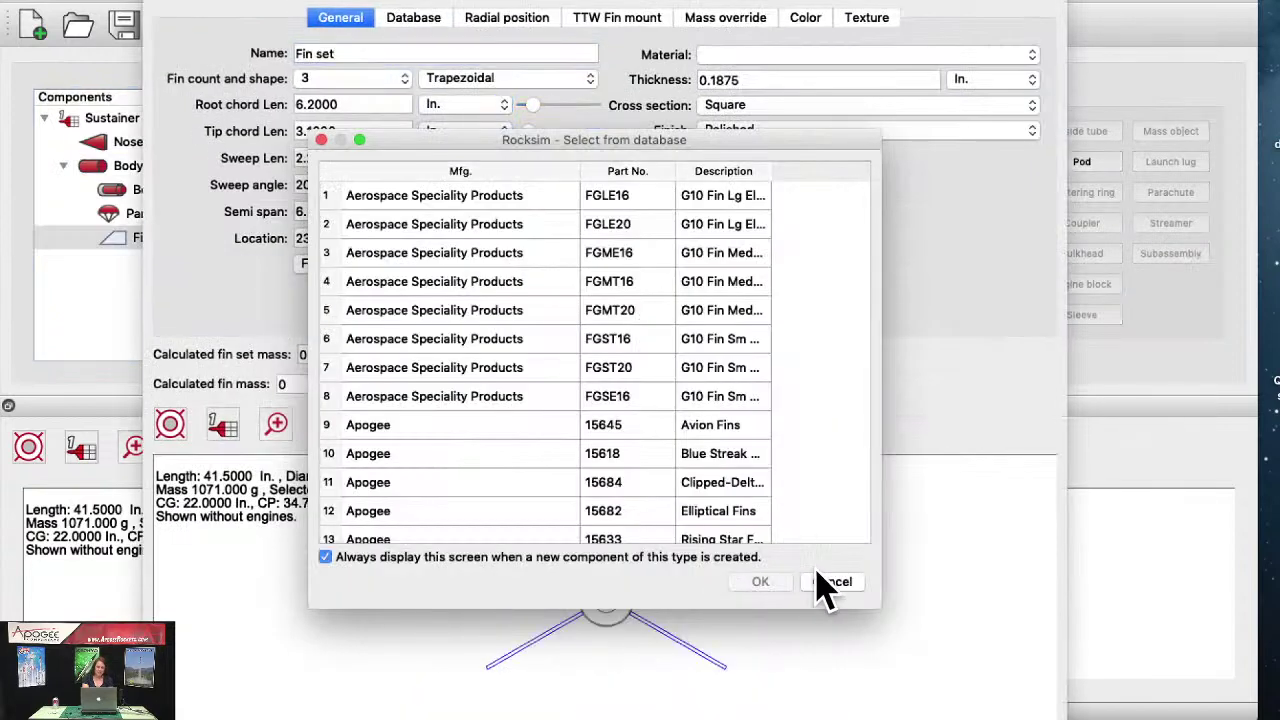
pyautogui.click(830, 584)
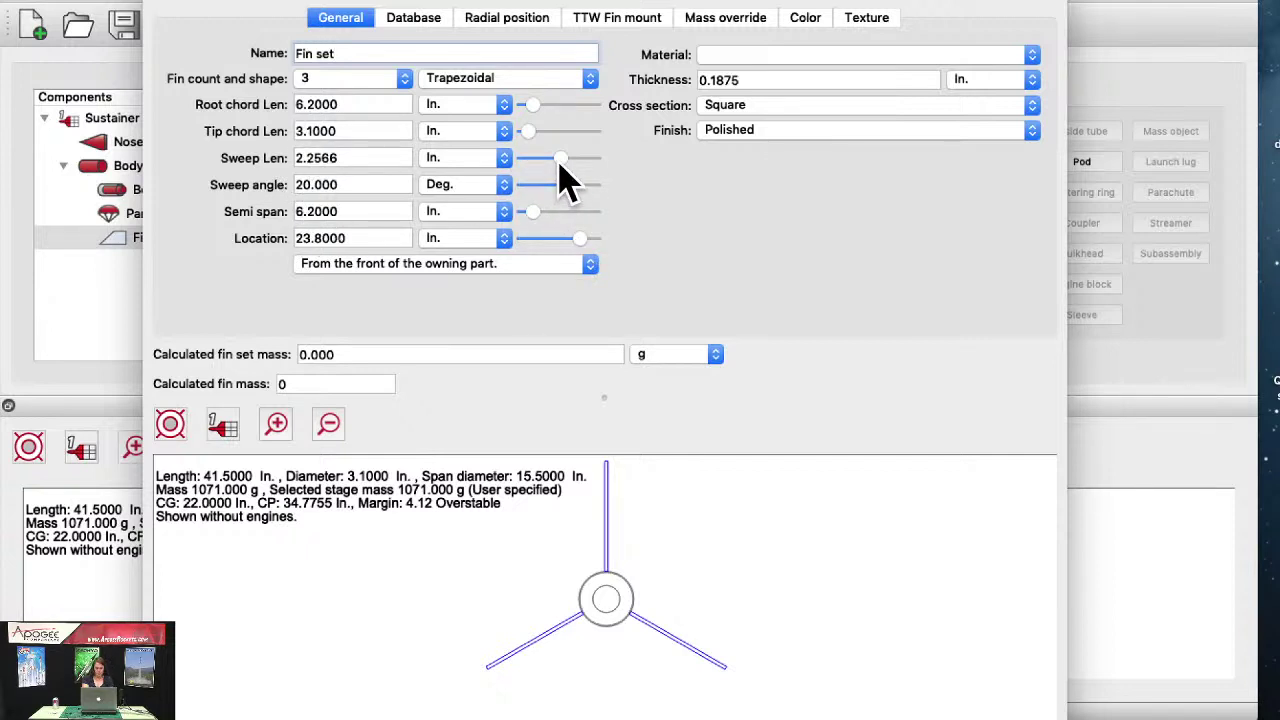
pyautogui.moveTo(560, 165)
pyautogui.mouseDown()
pyautogui.moveTo(566, 174)
pyautogui.moveTo(560, 165)
pyautogui.mouseUp()
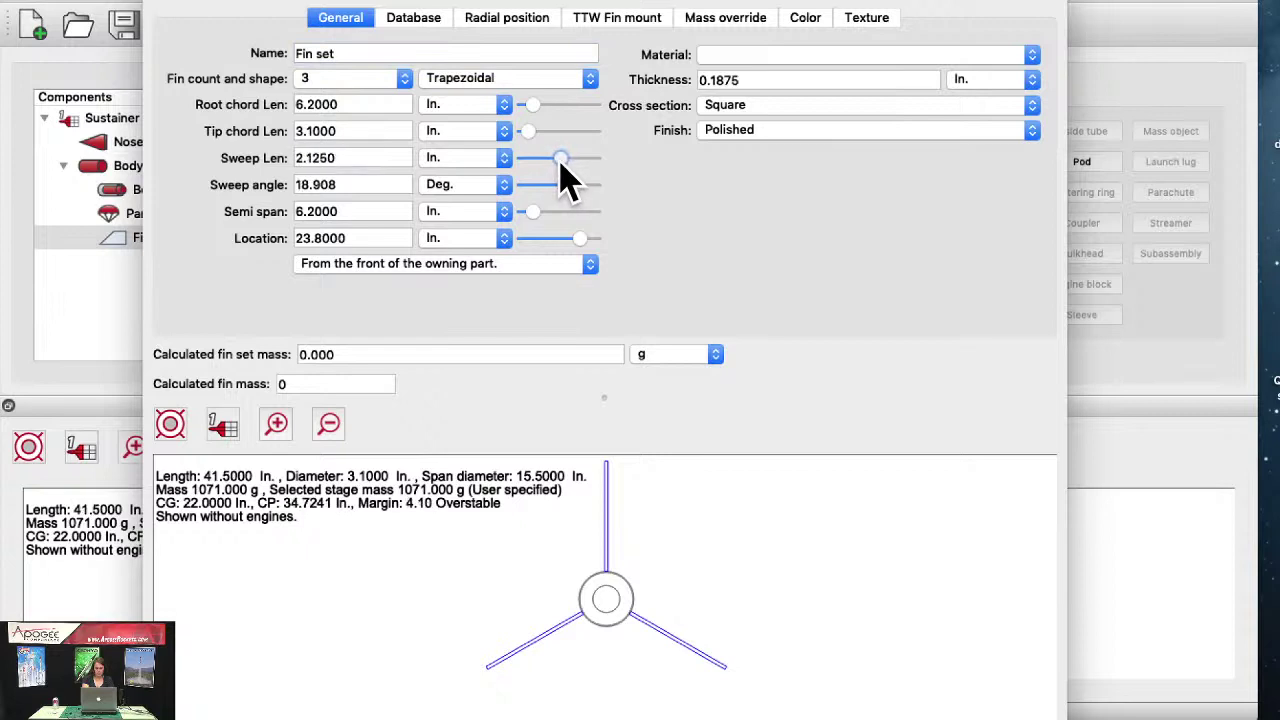
pyautogui.click(178, 412)
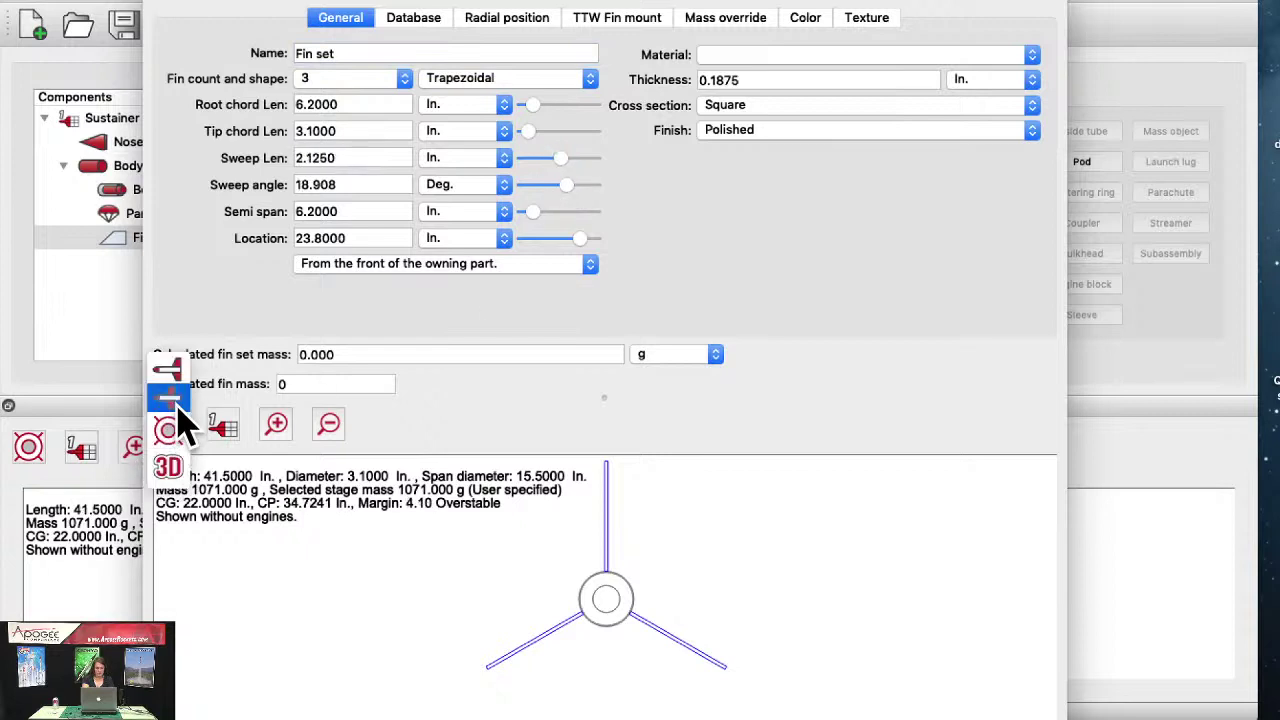
pyautogui.click(168, 370)
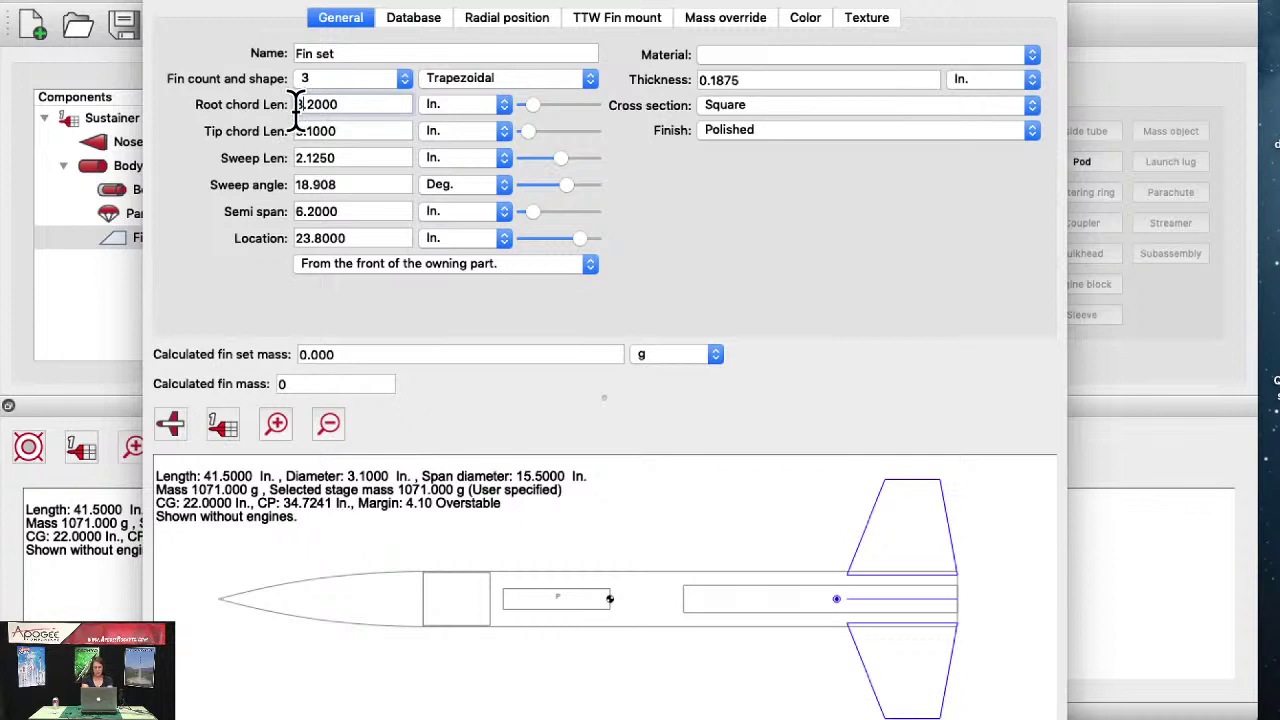
pyautogui.press('Tab')
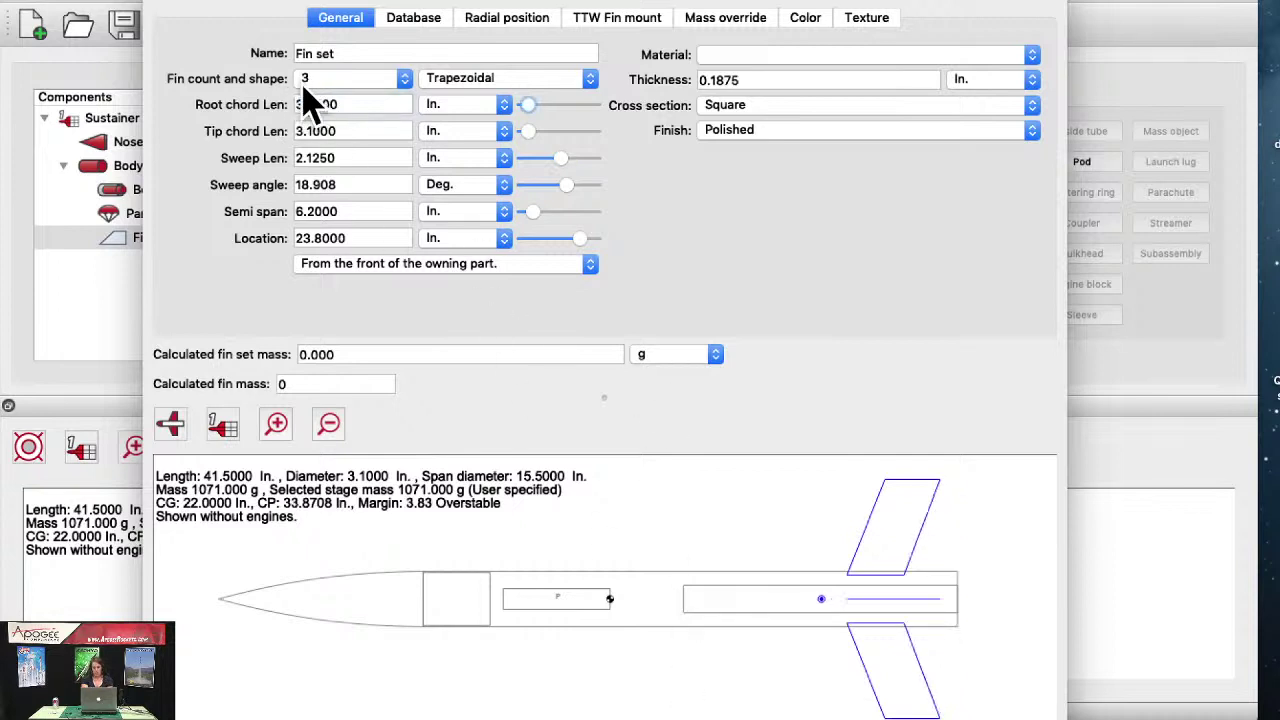
pyautogui.click(306, 136)
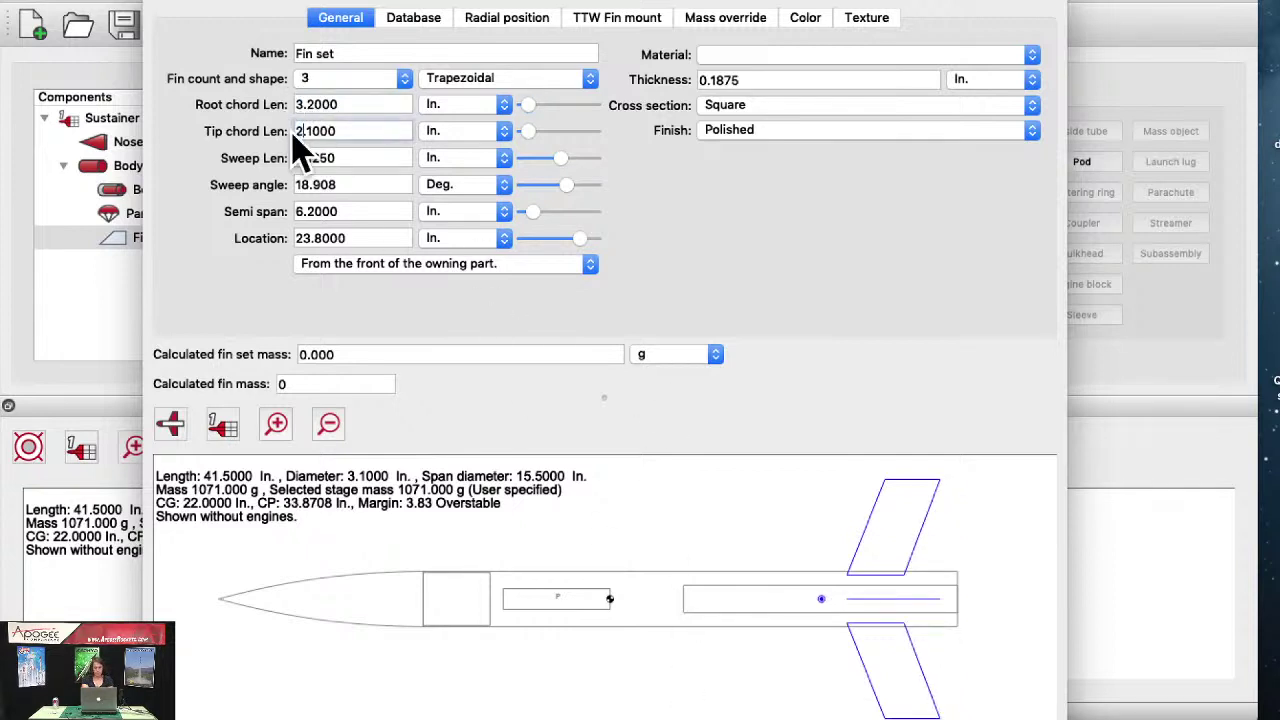
pyautogui.write('2')
pyautogui.press('Tab')
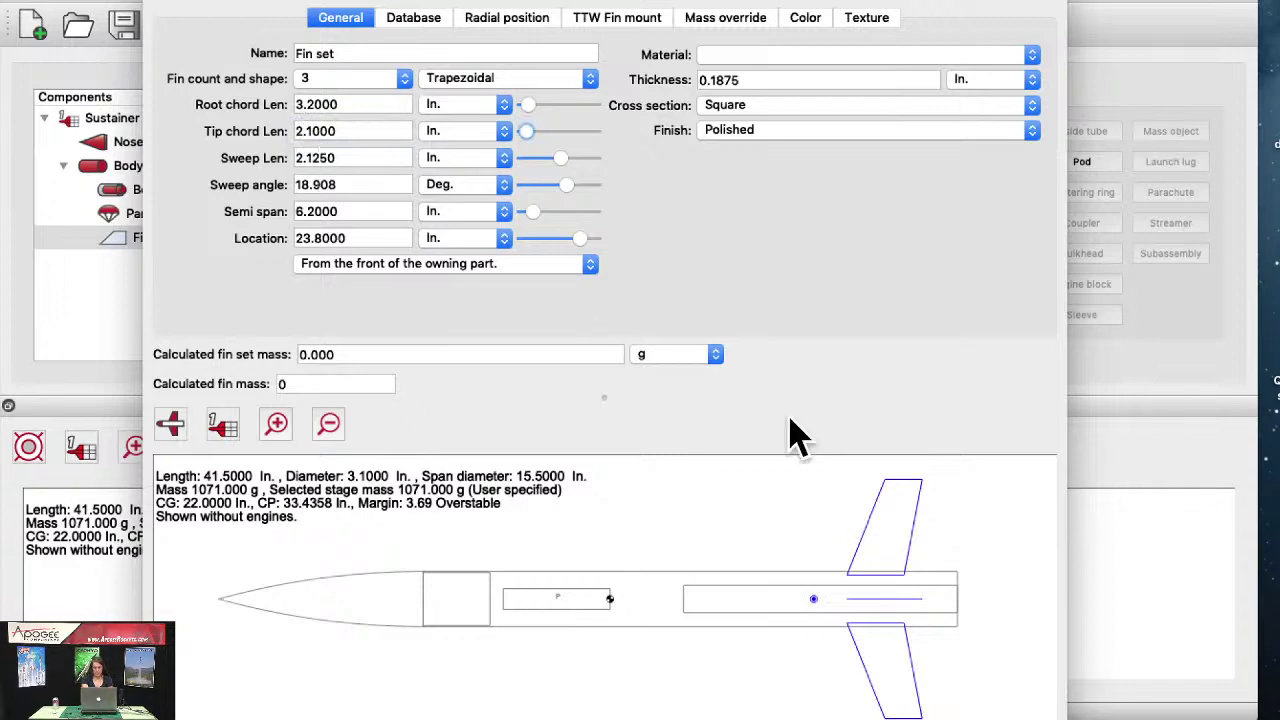
# Step: Make the fins Balsa and close the Fin set settings
pyautogui.click(884, 62)
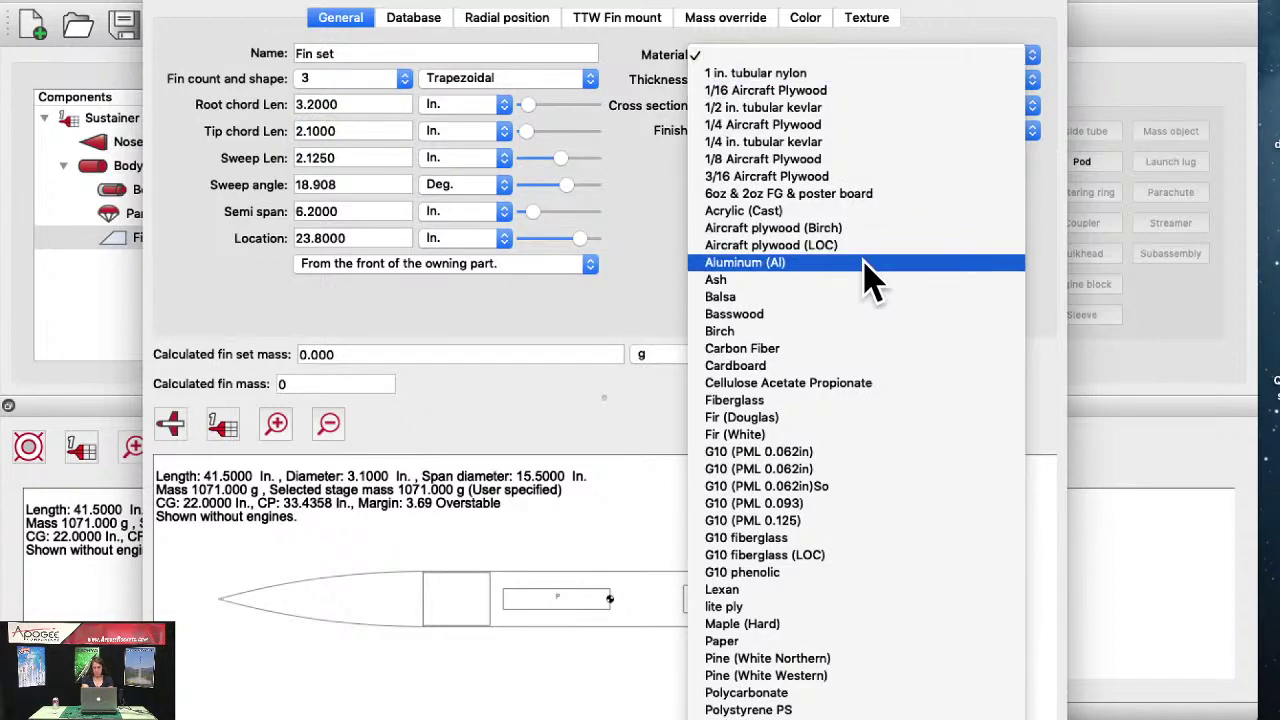
pyautogui.click(866, 297)
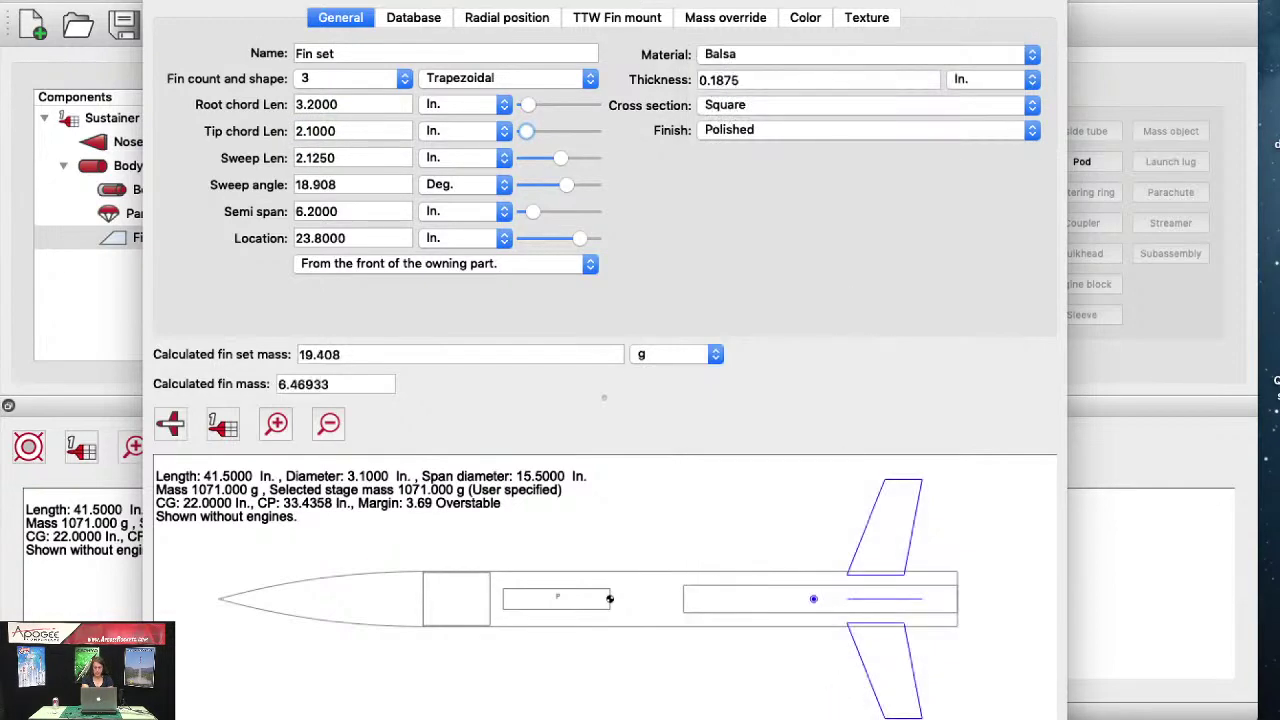
pyautogui.press('Escape')
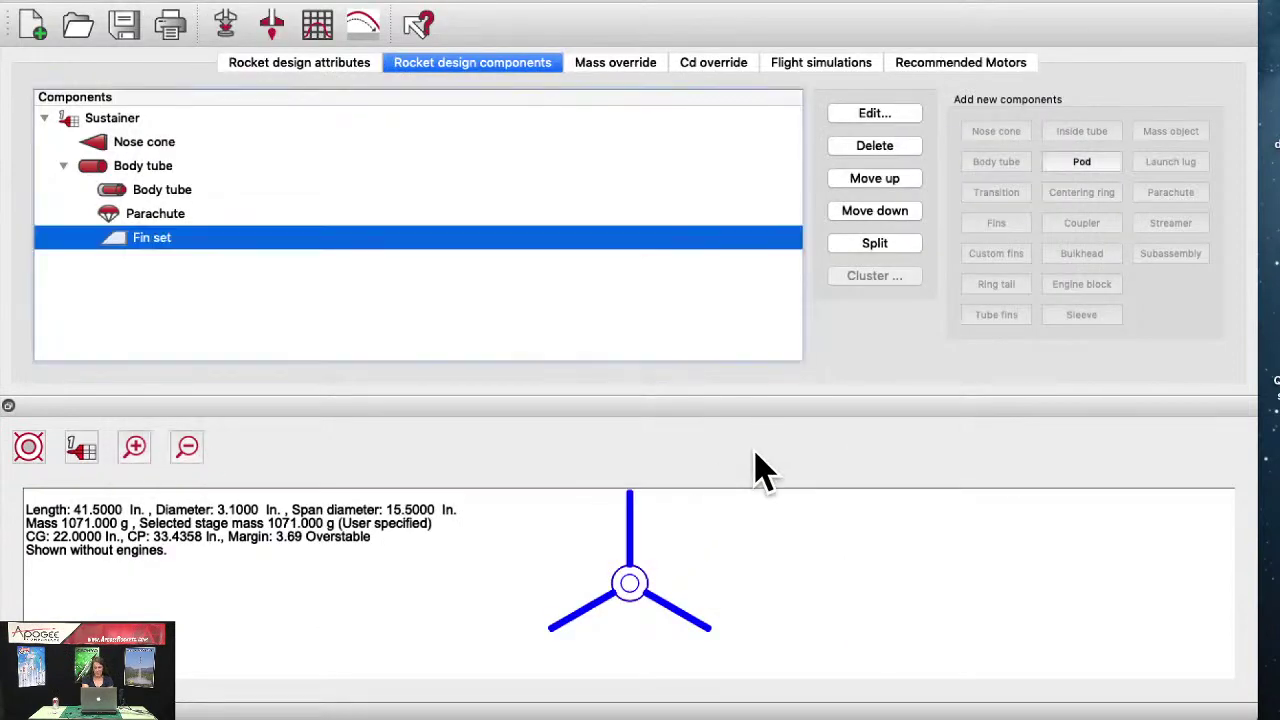
# Step: Split the fin set into single fins and attach an external pod named Pod - 1
pyautogui.click(1075, 164)
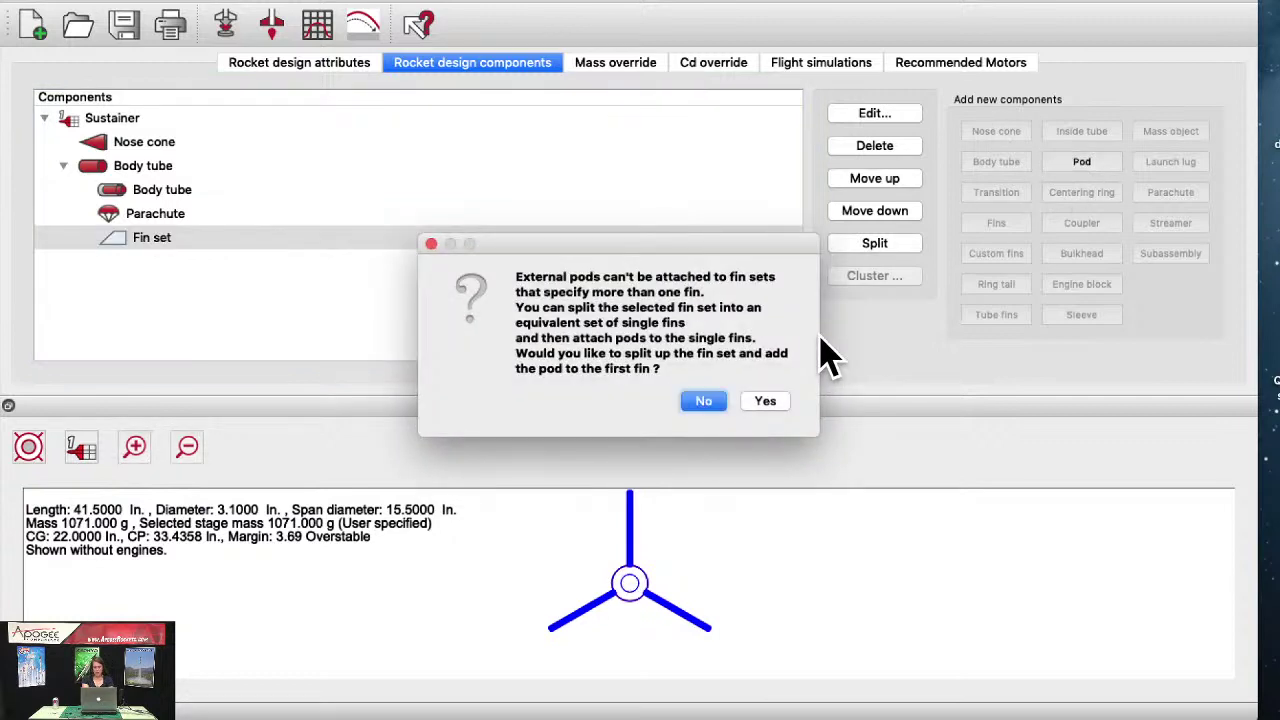
pyautogui.click(772, 402)
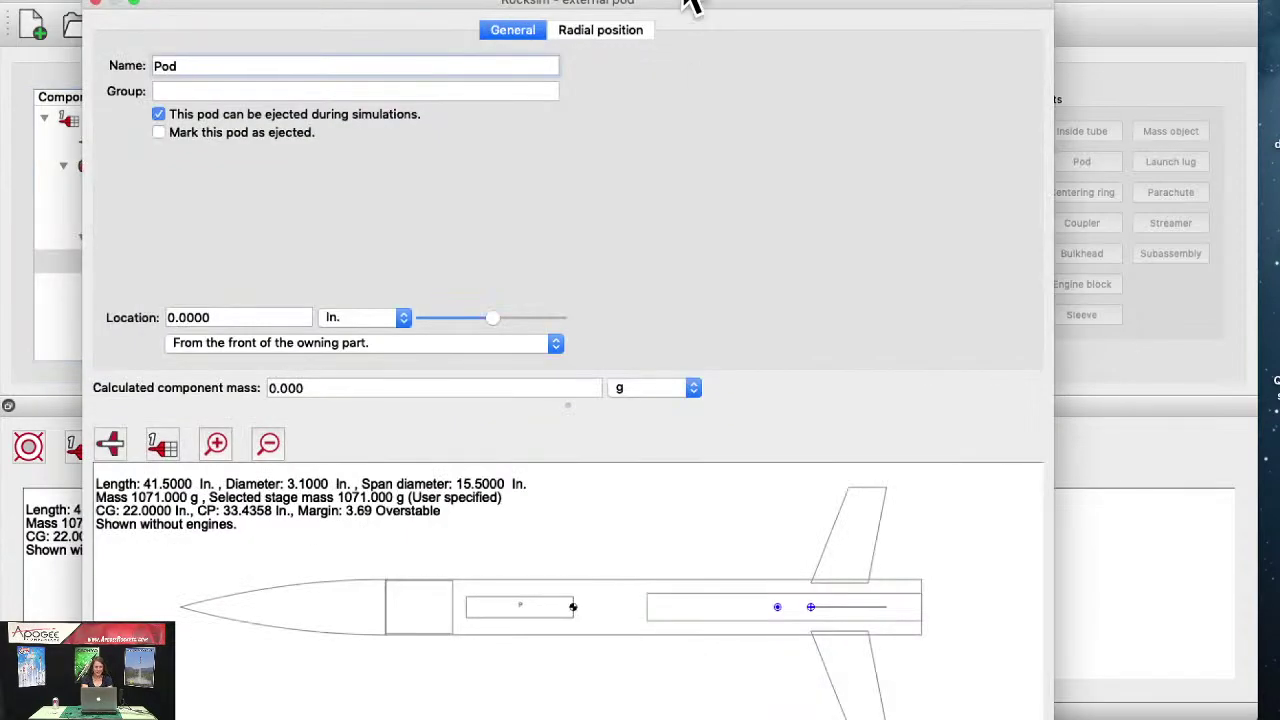
pyautogui.moveTo(451, 9); pyautogui.dragTo(550, 20)
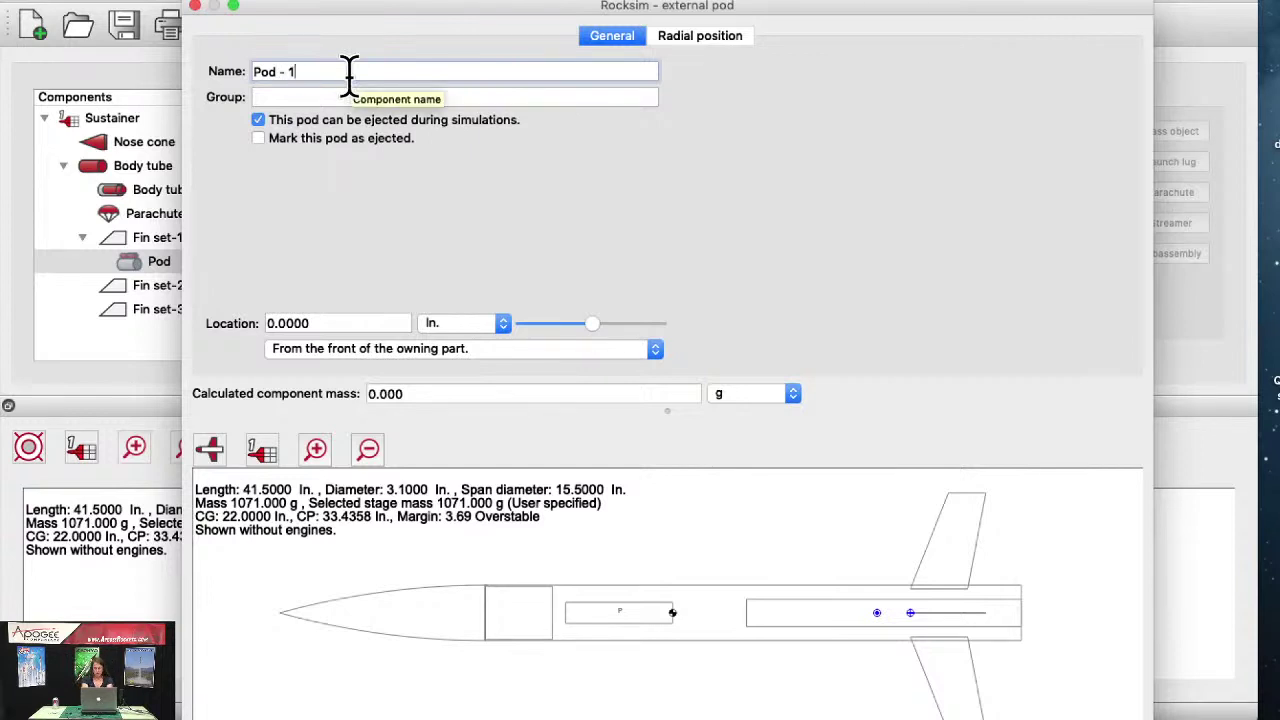
pyautogui.press('Tab')
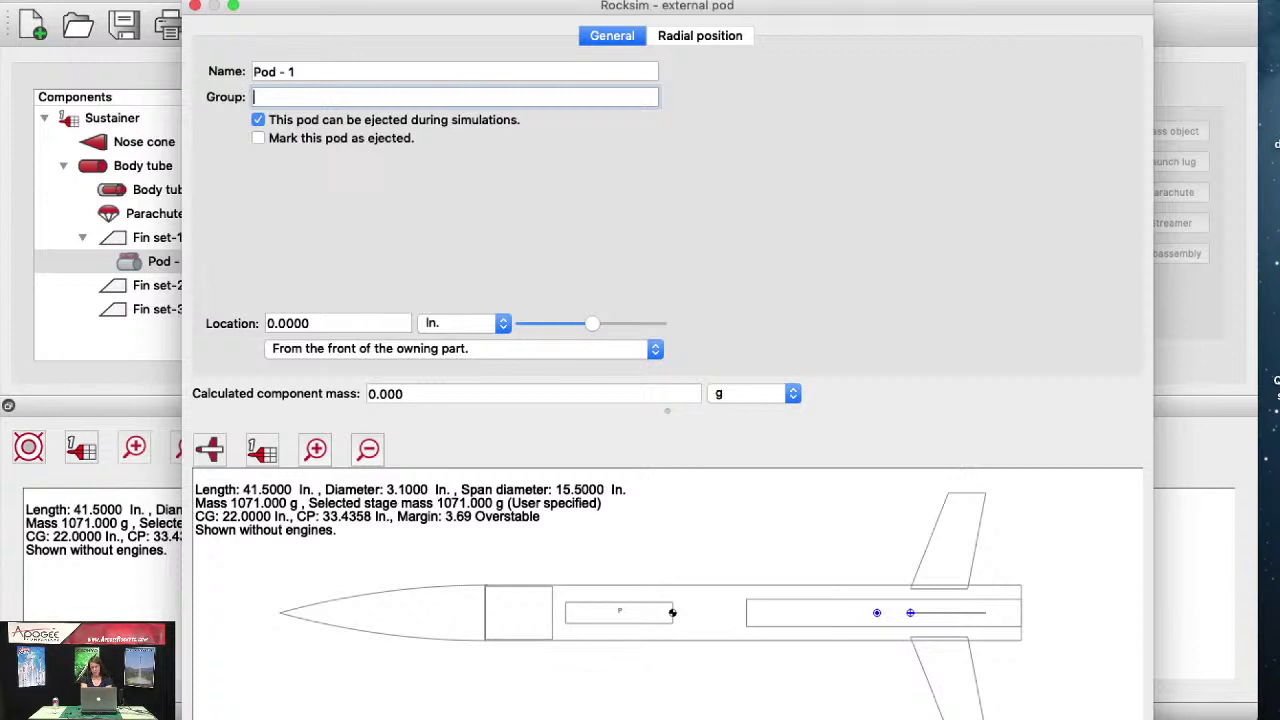
pyautogui.press('Return')
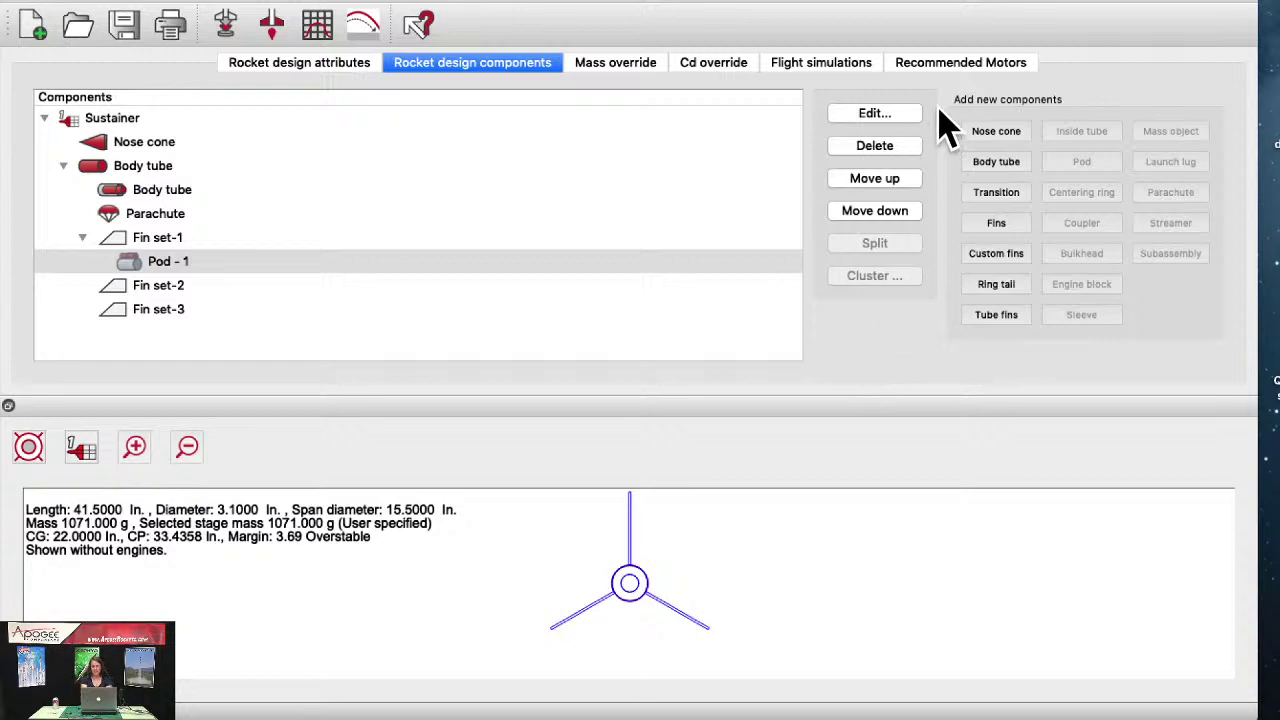
# Step: Add a single-fin set to the pod and show the back view
pyautogui.click(1003, 226)
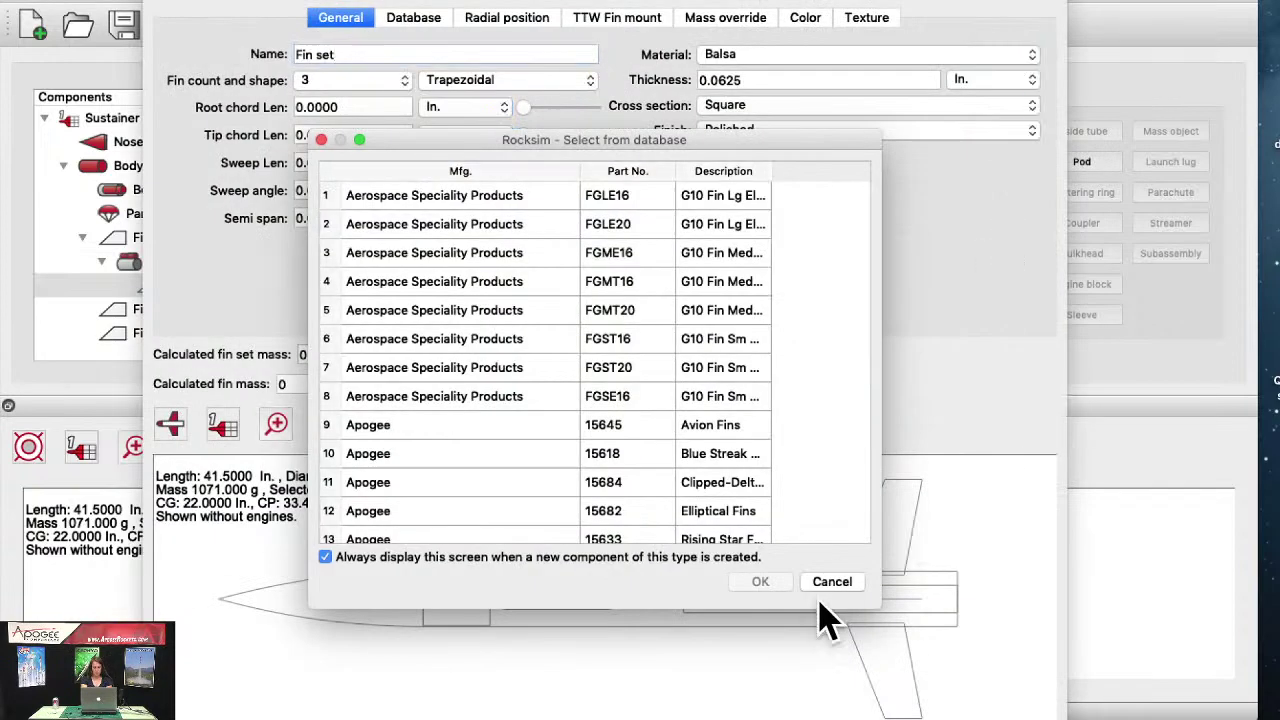
pyautogui.click(833, 582)
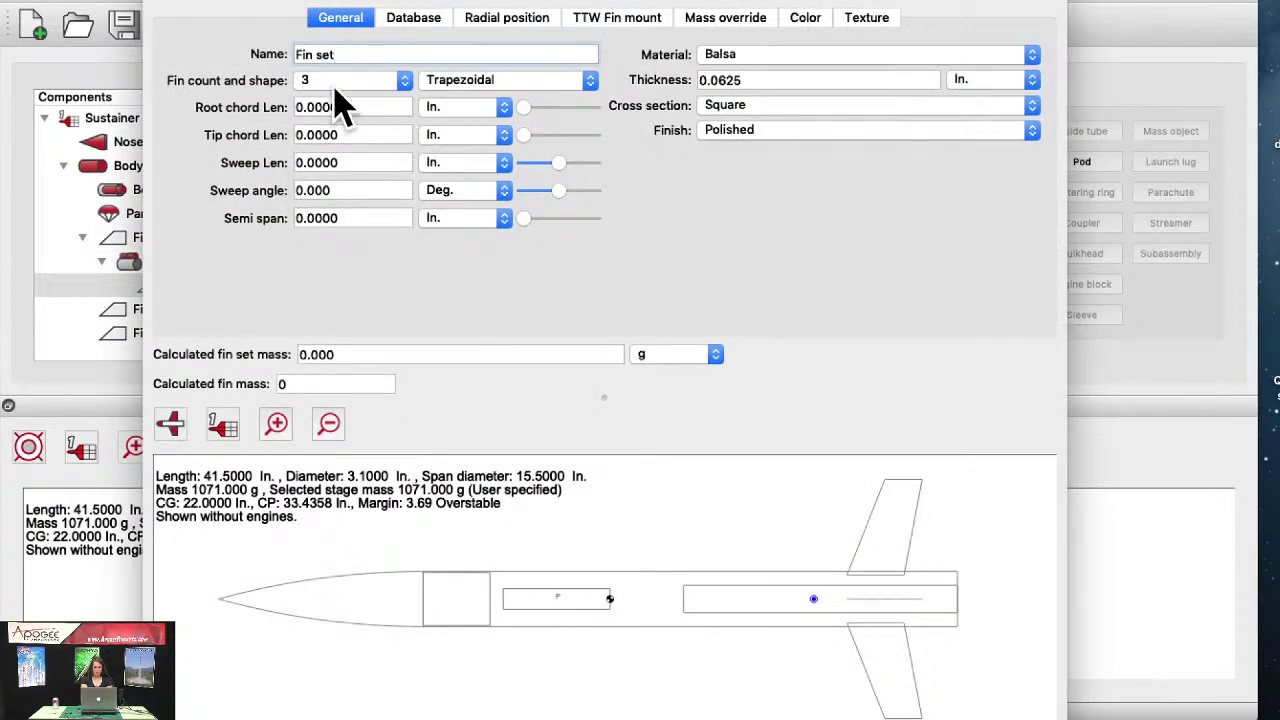
pyautogui.click(305, 78)
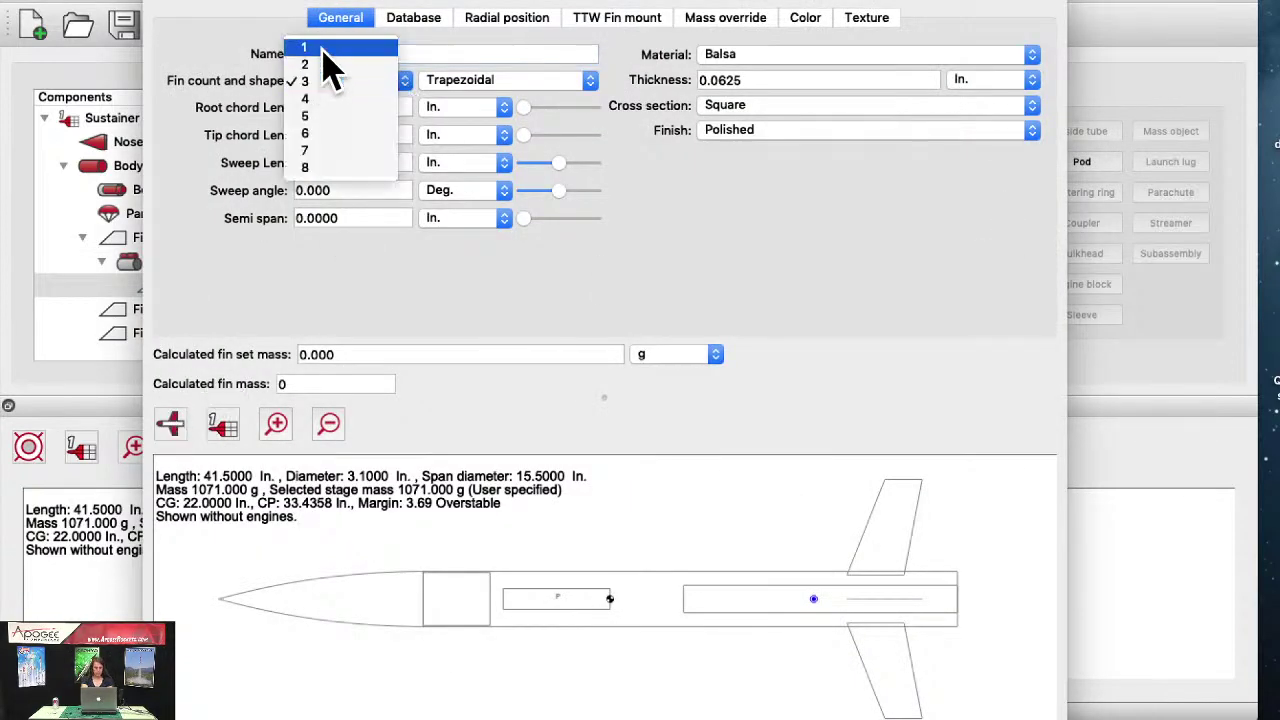
pyautogui.click(325, 47)
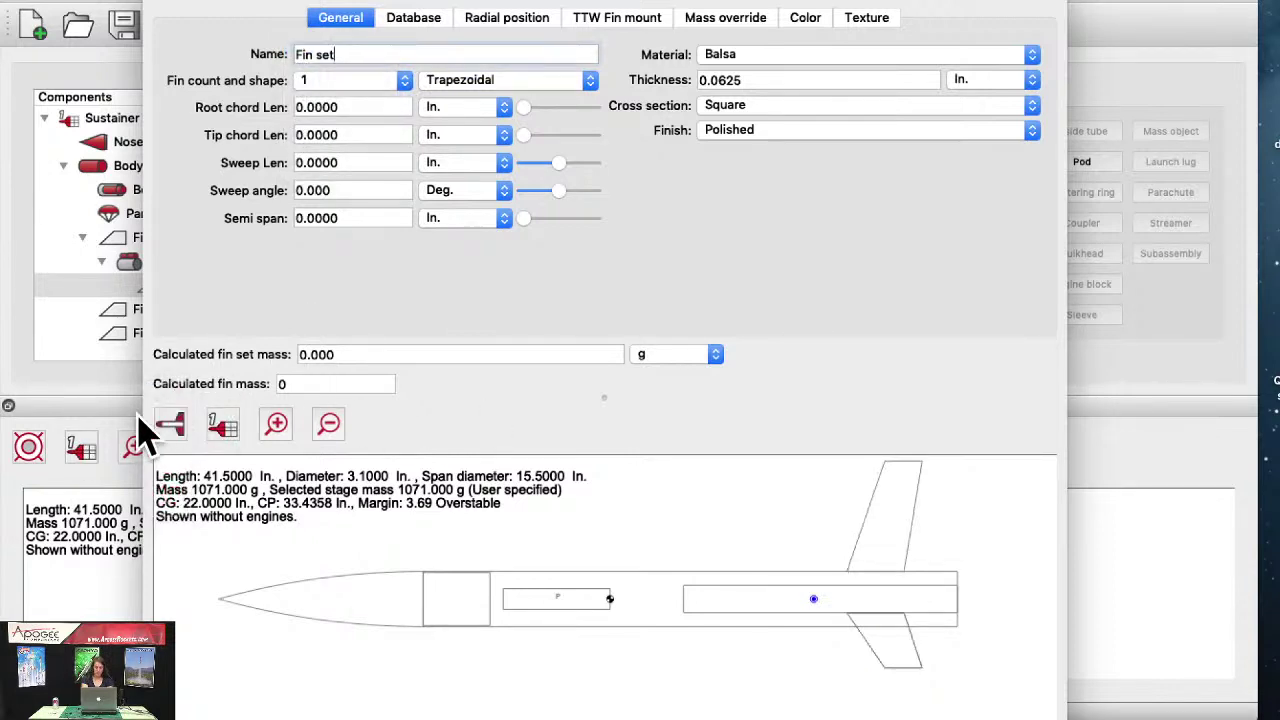
pyautogui.click(170, 426)
pyautogui.click(168, 489)
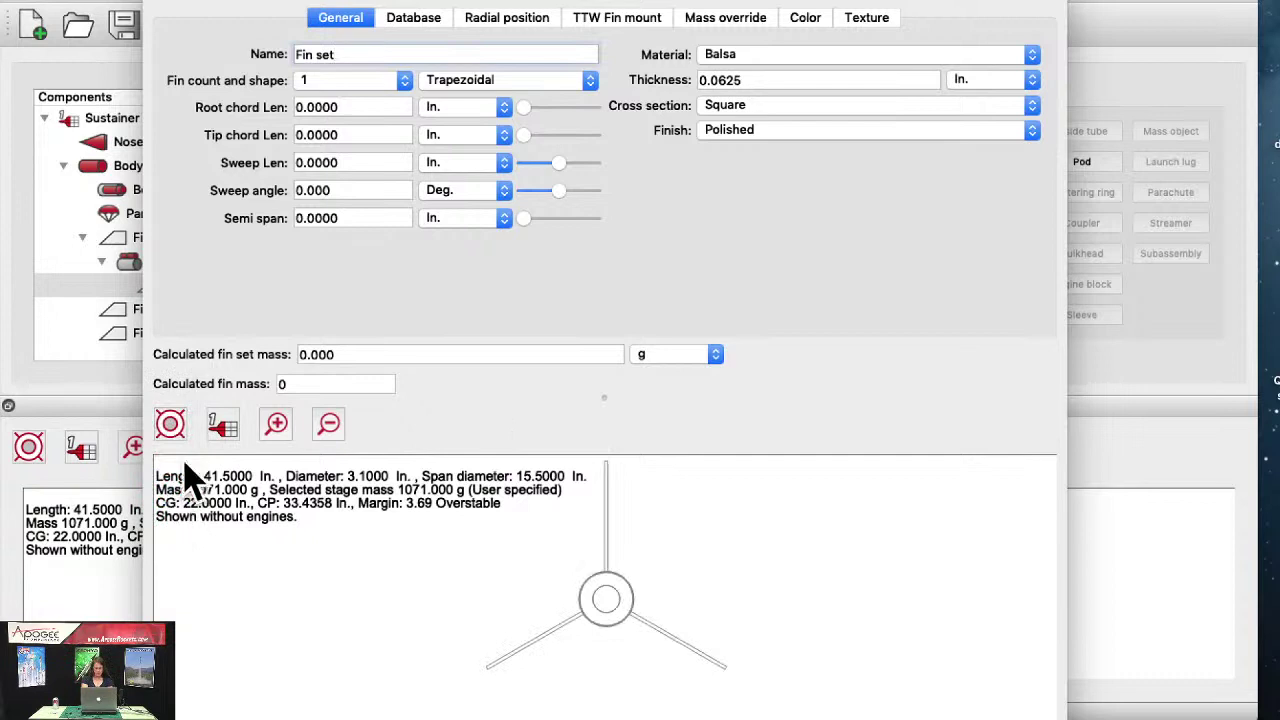
# Step: Set root chord 3, tip chord 1, sweep length 2 and sweep angle 1°
pyautogui.click(303, 107)
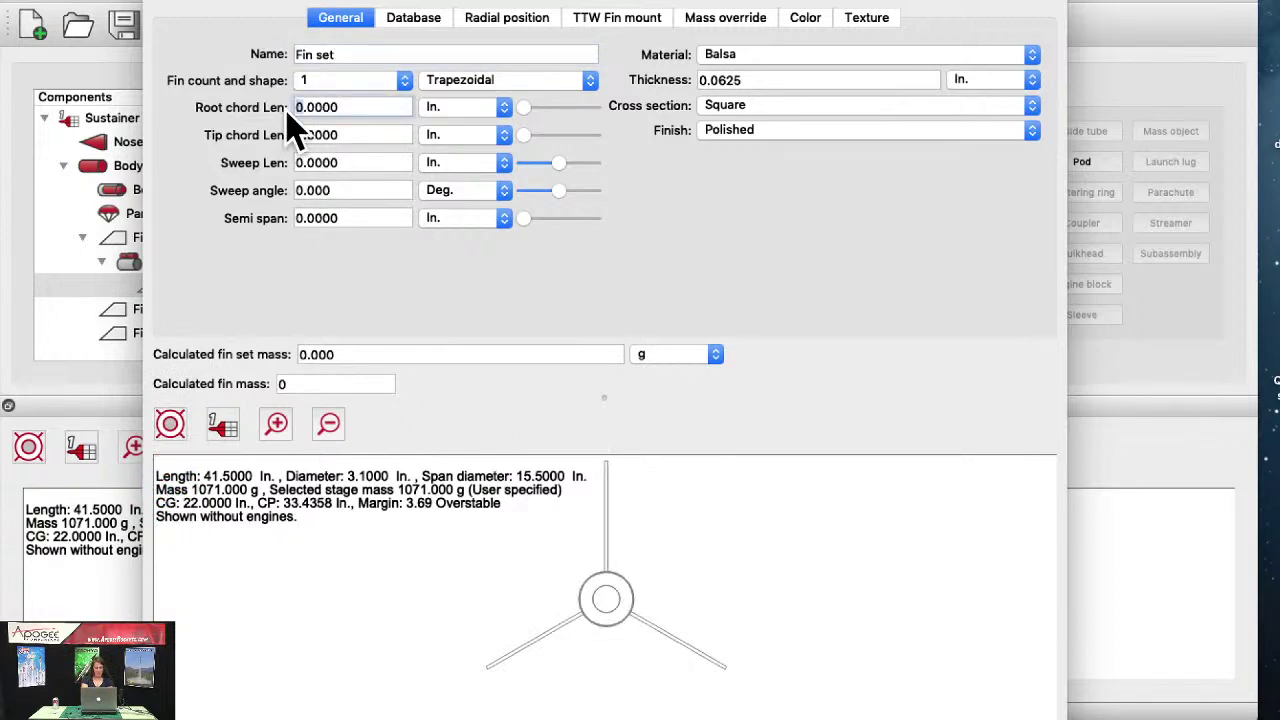
pyautogui.write('3')
pyautogui.click(300, 132)
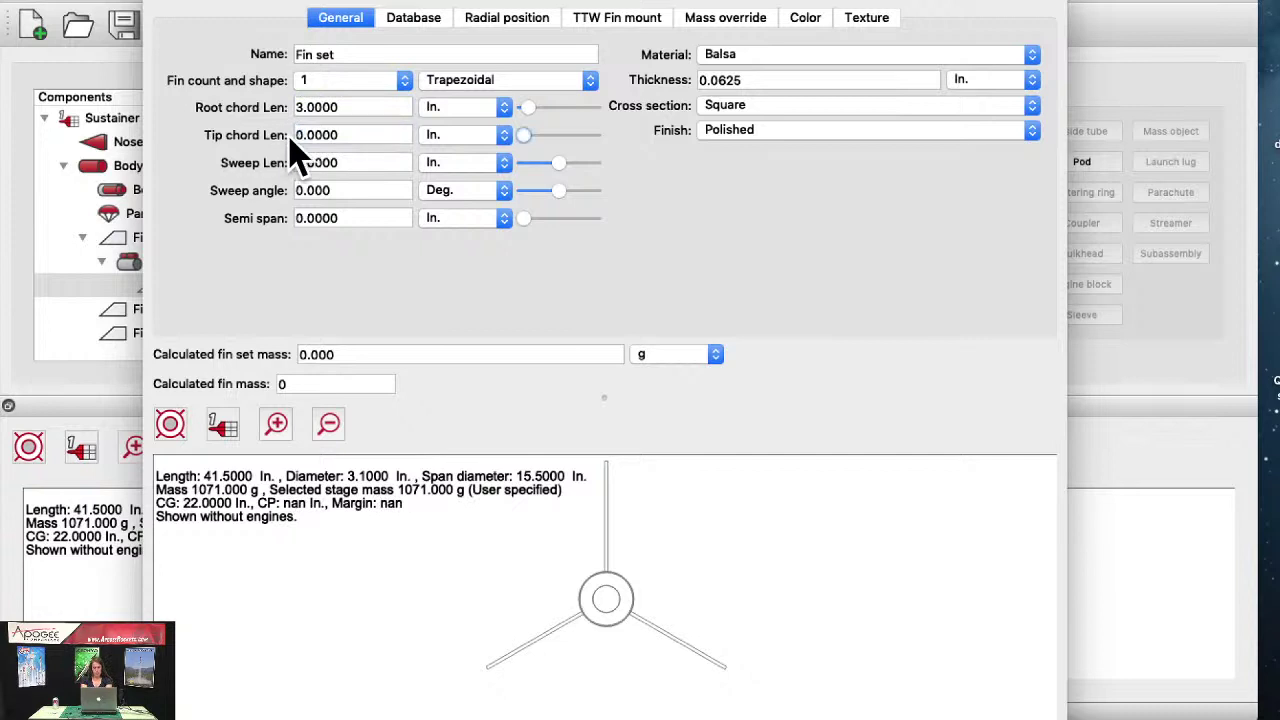
pyautogui.write('1')
pyautogui.press('Return')
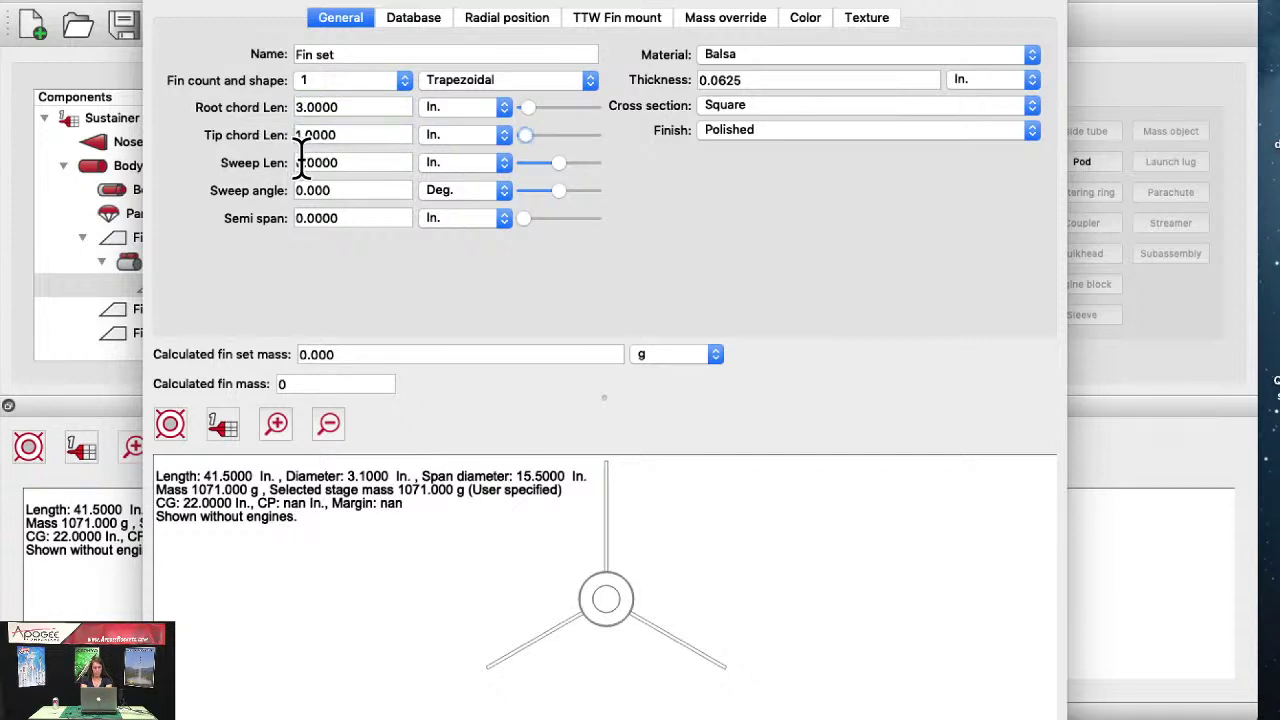
pyautogui.click(296, 162)
pyautogui.write('2')
pyautogui.press('Return')
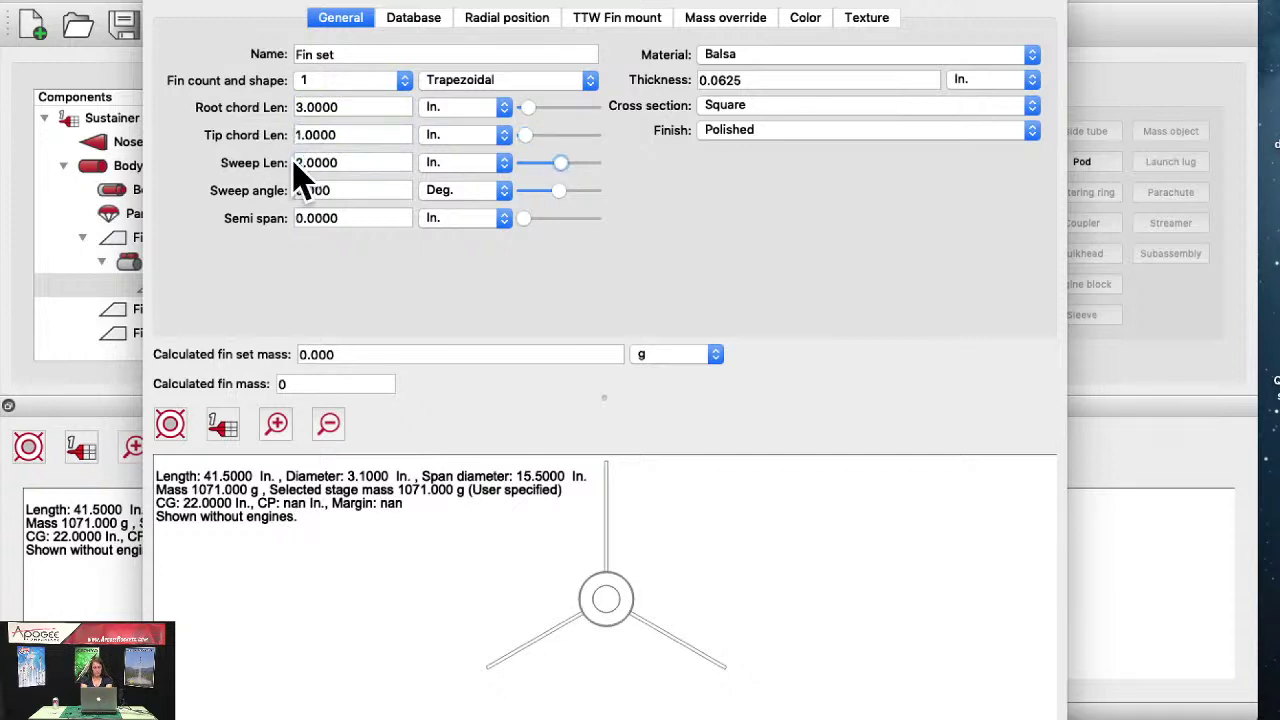
pyautogui.click(296, 191)
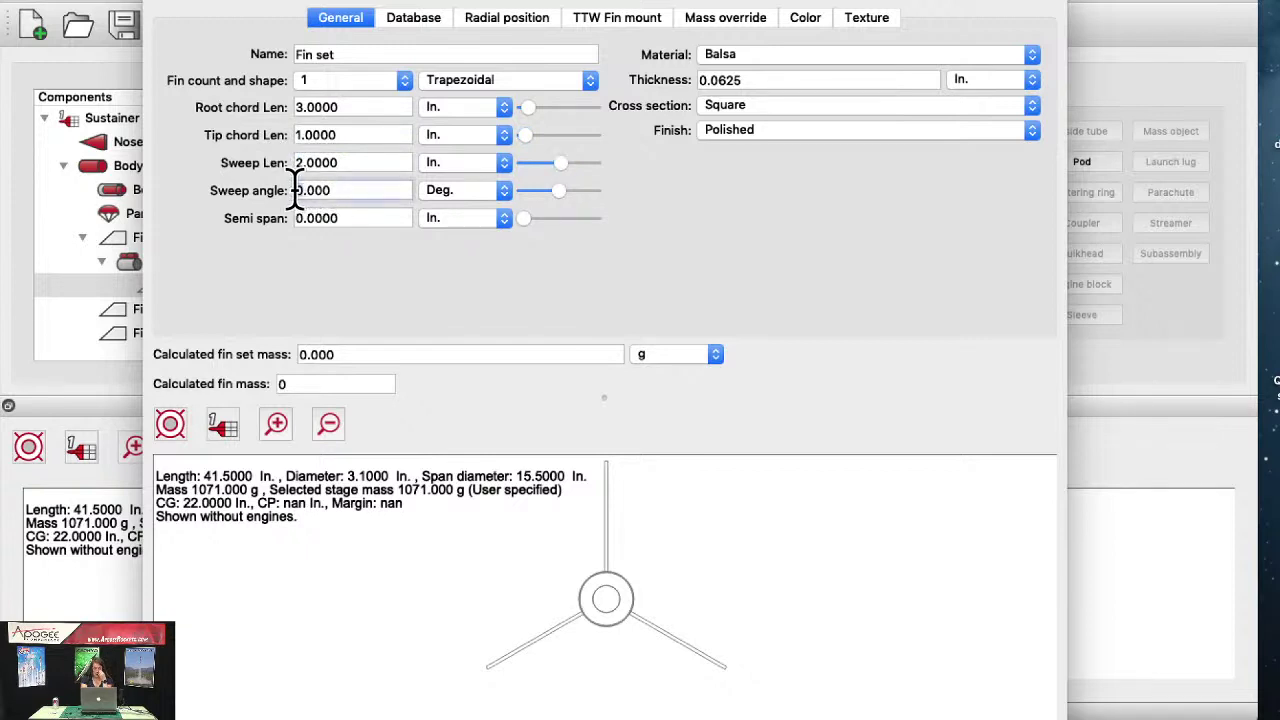
pyautogui.press('Return')
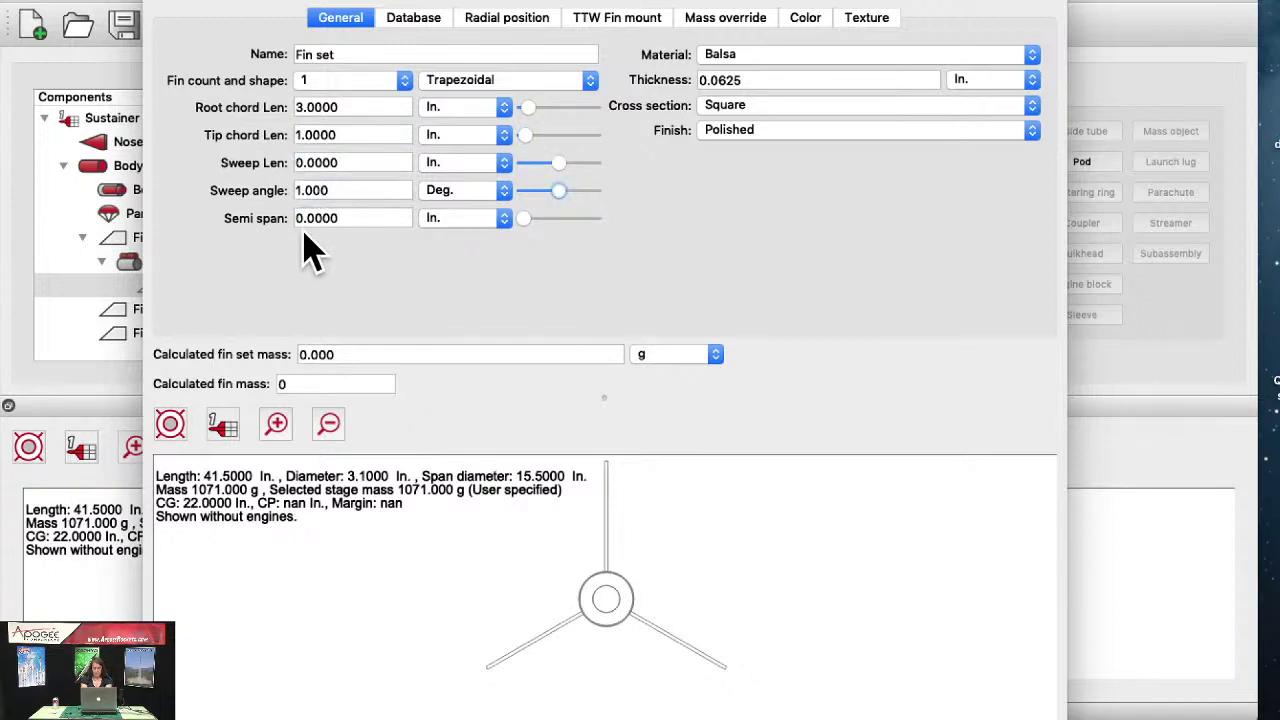
# Step: Set the fin semi span to 2 in and thickness to 0.125 in
pyautogui.click(302, 218)
pyautogui.press('BackSpace')
pyautogui.write('2')
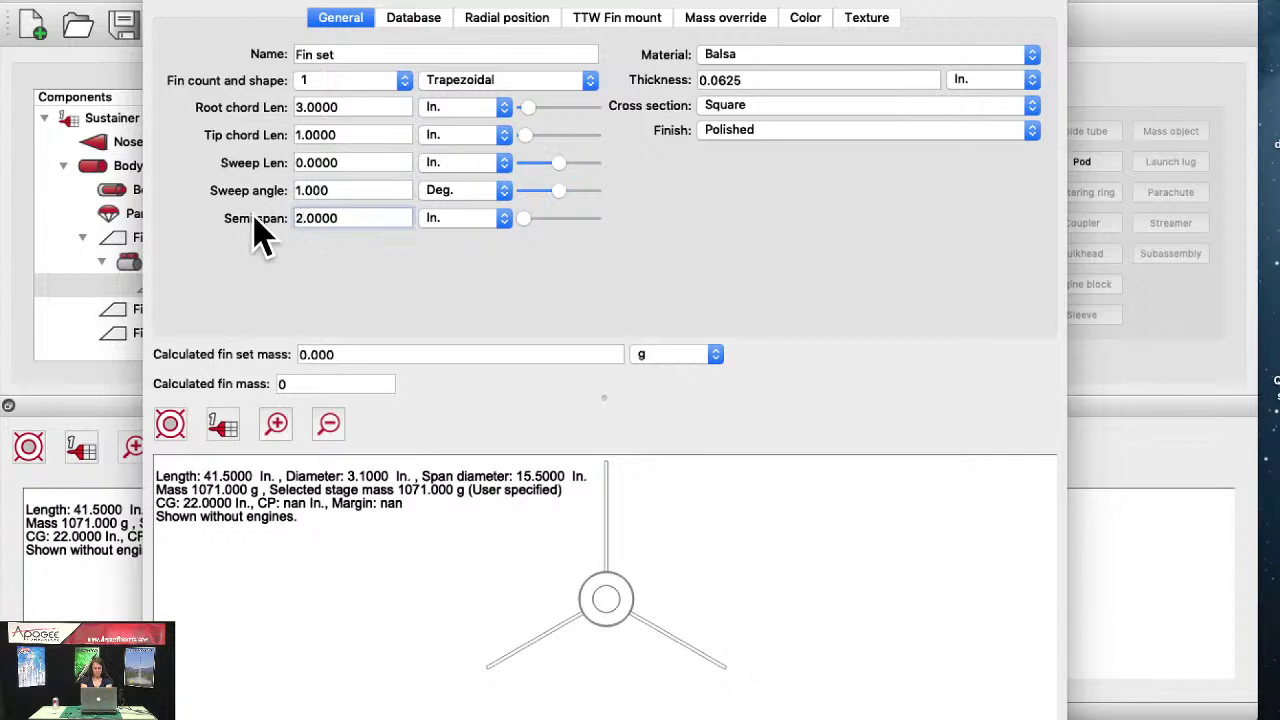
pyautogui.press('Return')
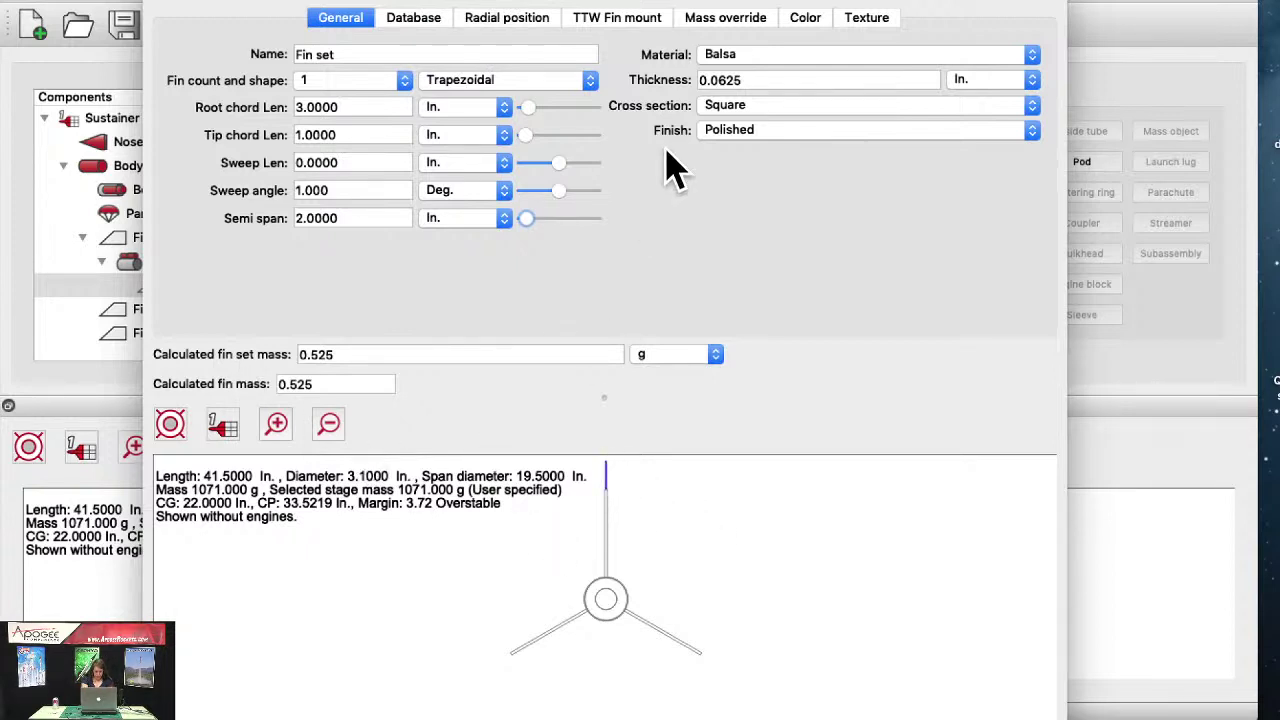
pyautogui.moveTo(718, 80); pyautogui.dragTo(762, 75)
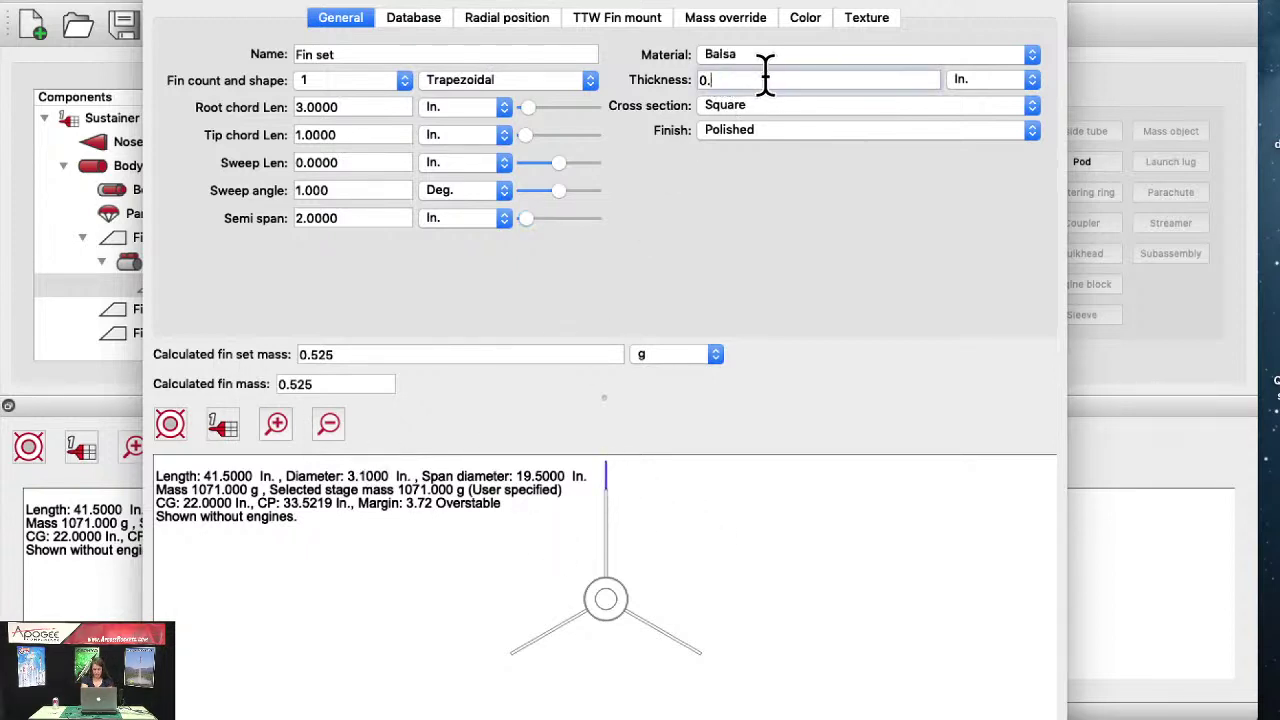
pyautogui.write('125')
pyautogui.press('Tab')
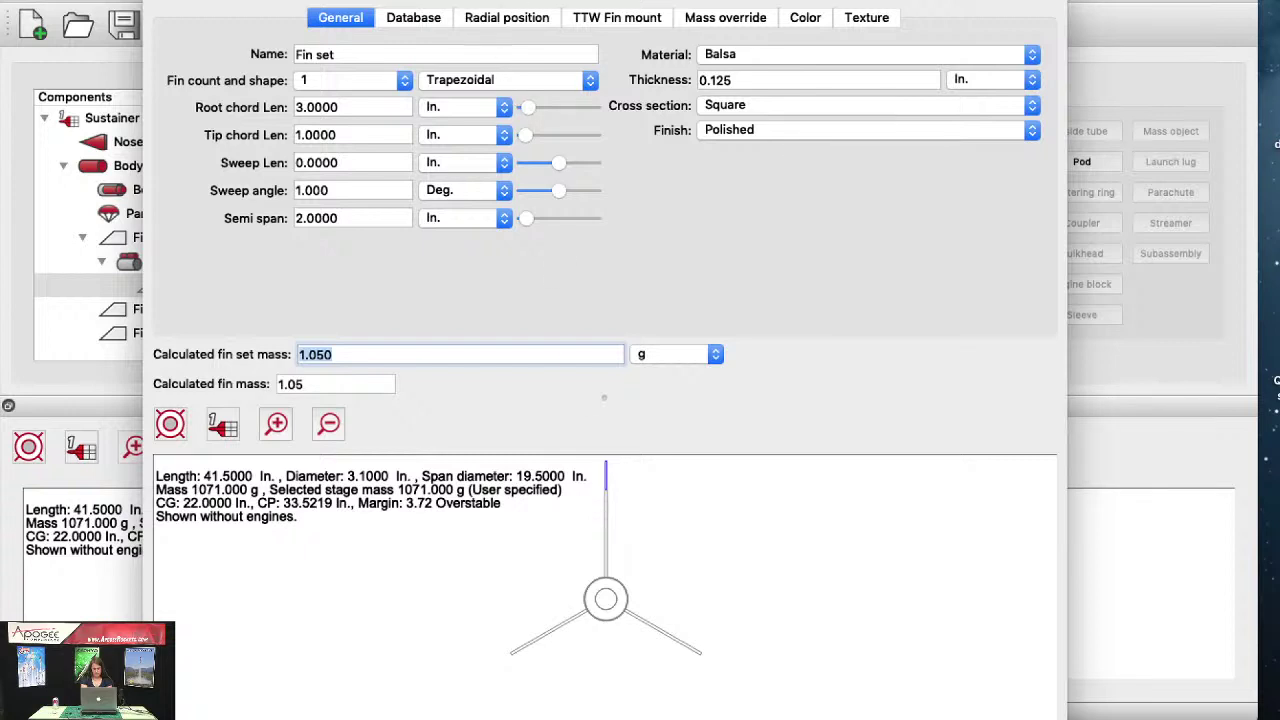
# Step: Set the pod fin's radial angle to 90 degrees so it points straight out from the pod
pyautogui.click(507, 18)
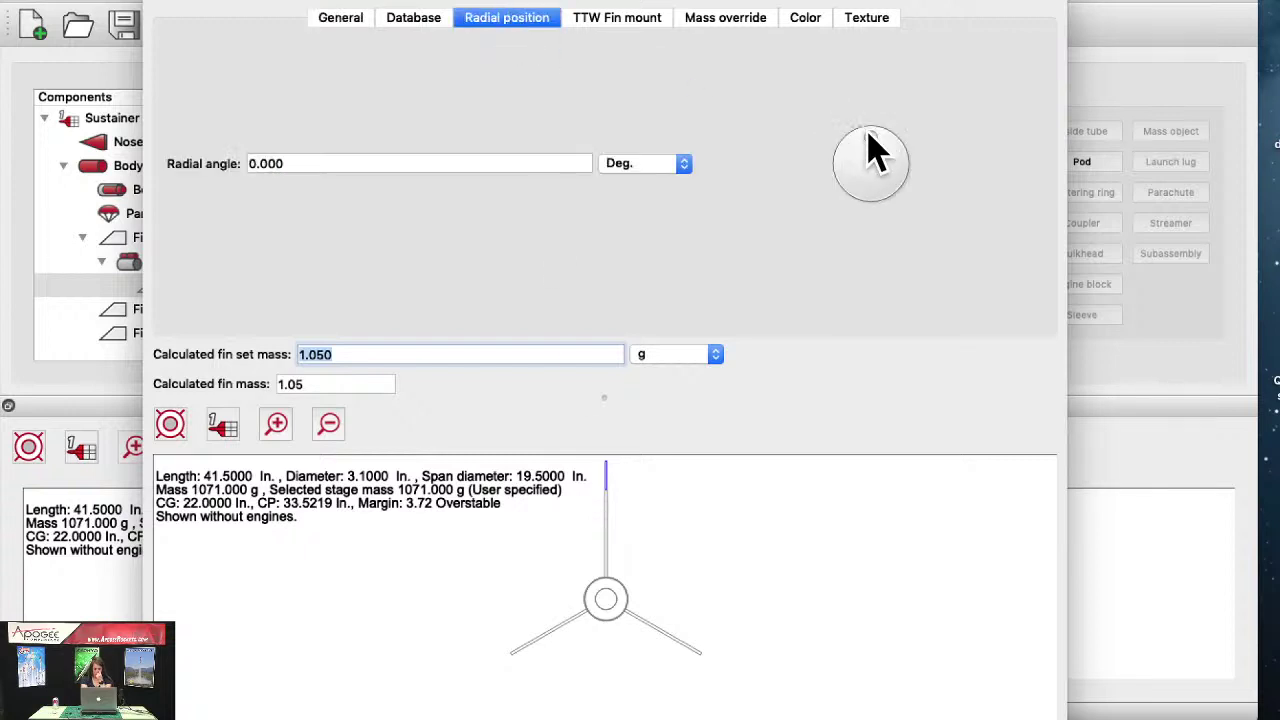
pyautogui.moveTo(866, 149); pyautogui.dragTo(925, 166)
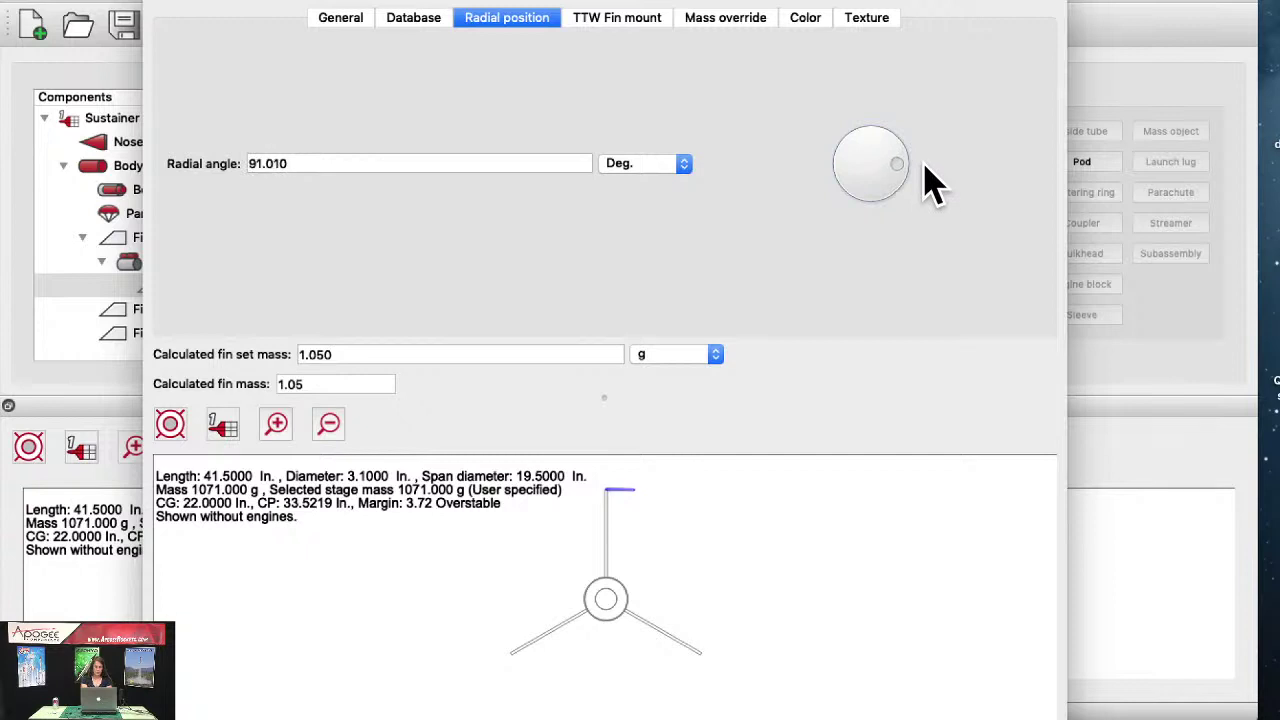
pyautogui.moveTo(314, 163); pyautogui.dragTo(100, 177)
pyautogui.write('90')
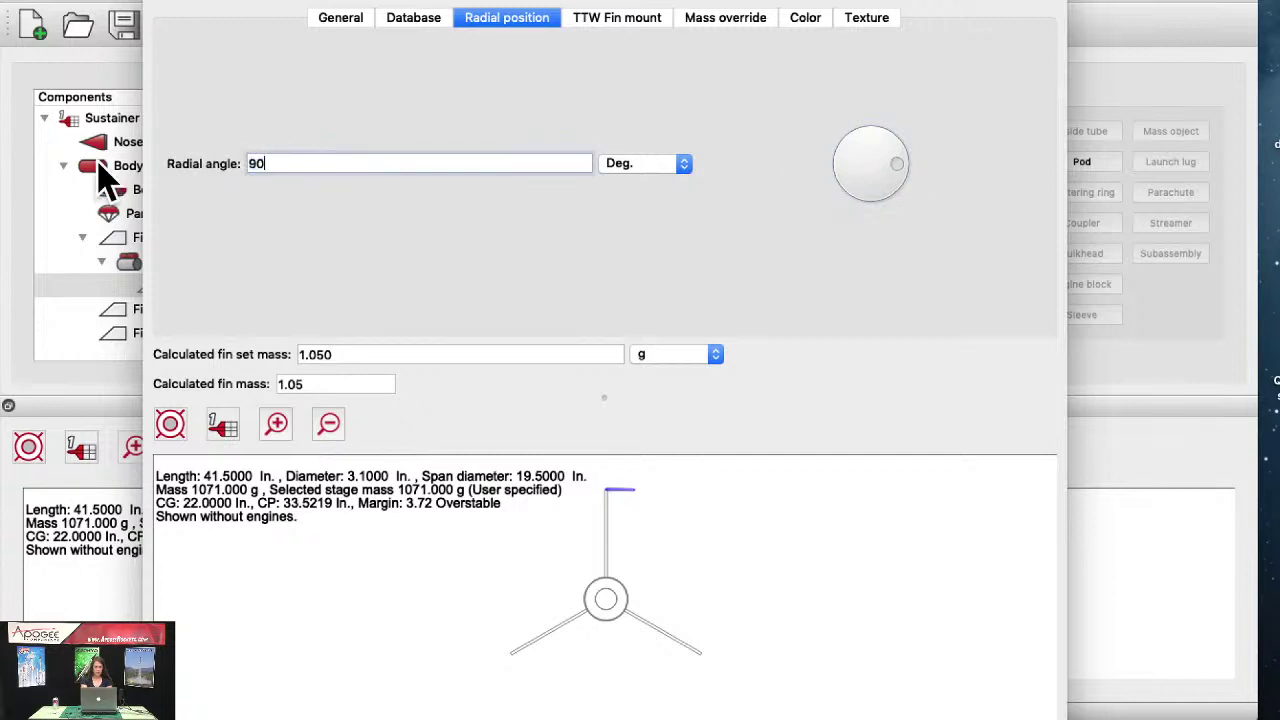
pyautogui.press('Return')
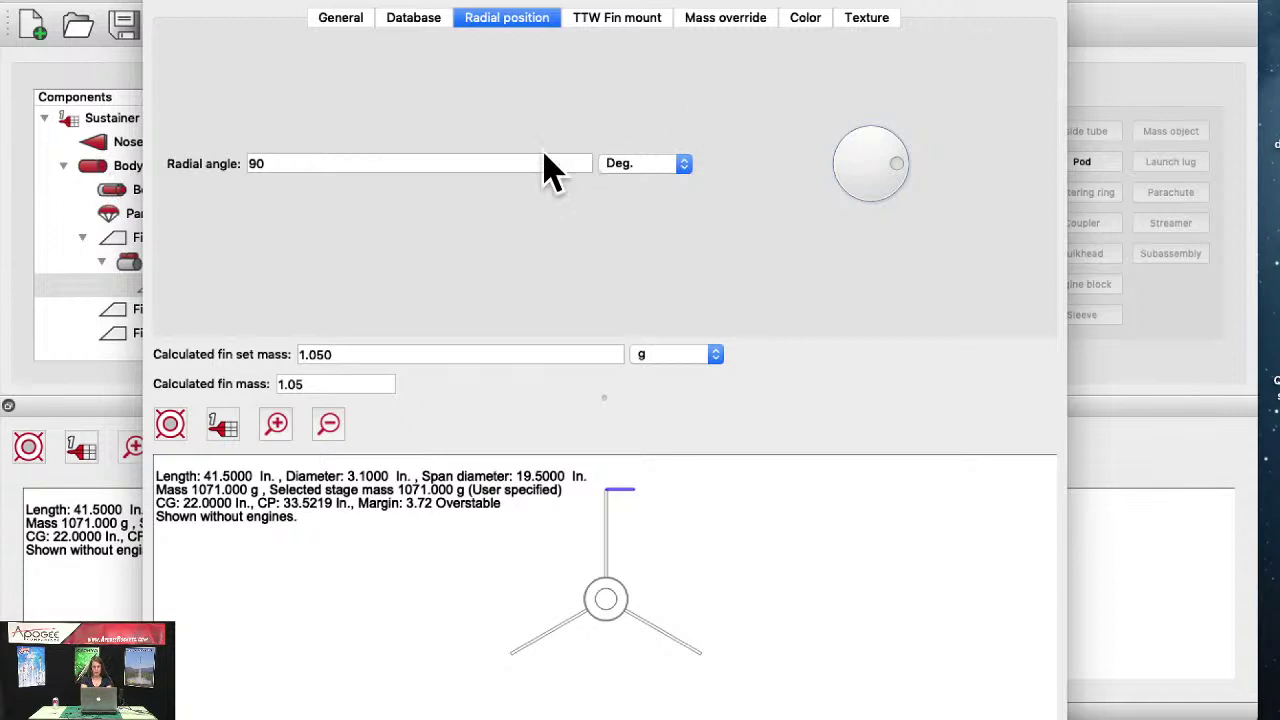
pyautogui.click(348, 20)
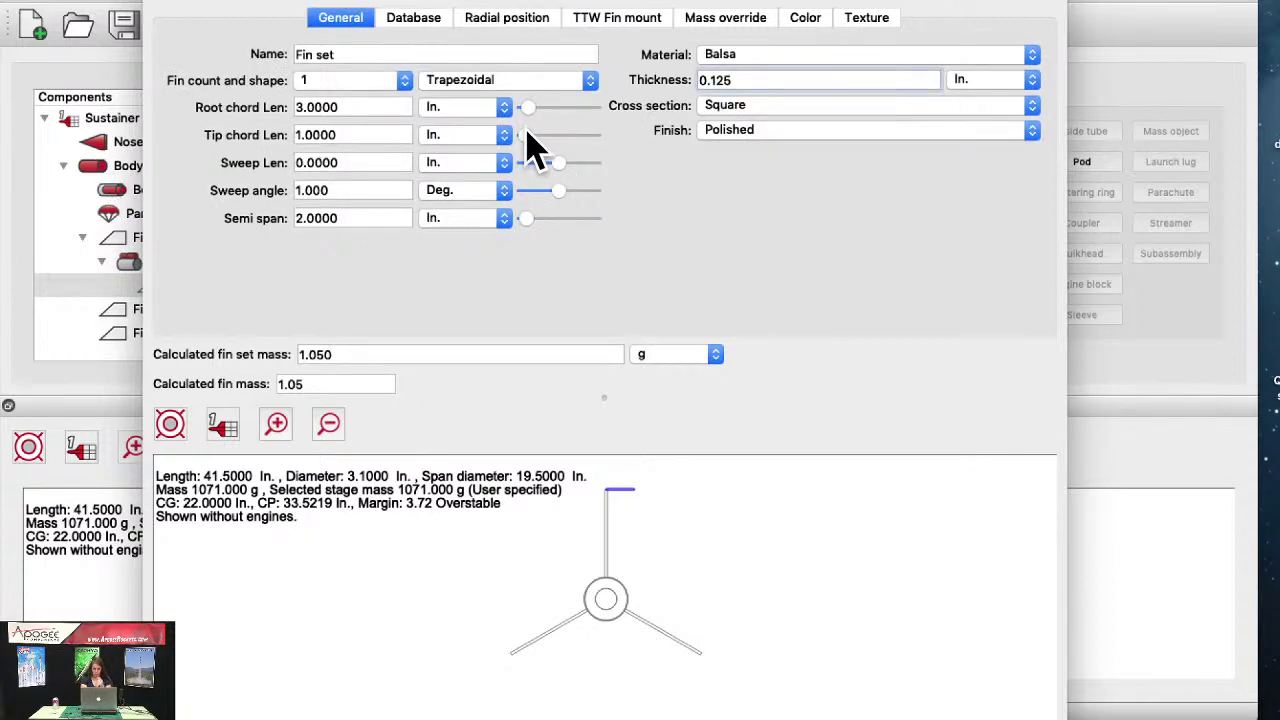
# Step: Resize the pod fin to 37.25 in root chord, 20 in tip chord, 7.875 in semi span, named Fin 1
pyautogui.moveTo(528, 133); pyautogui.dragTo(580, 108)
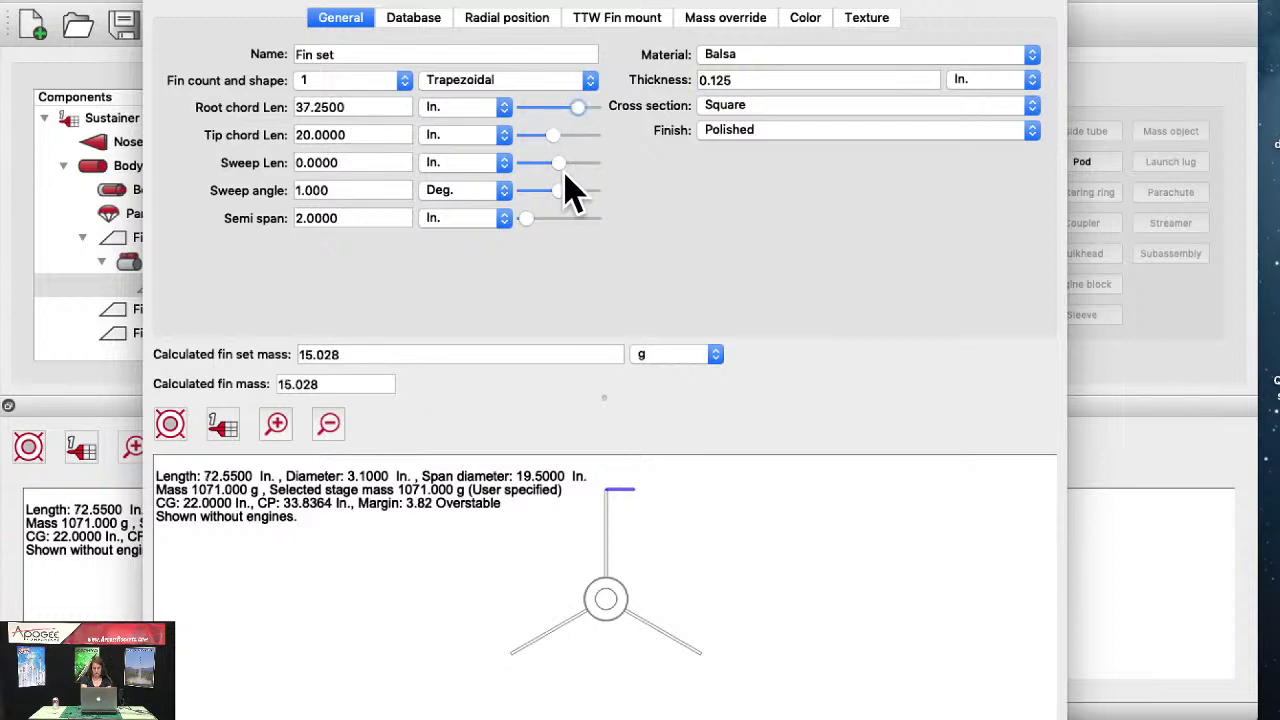
pyautogui.moveTo(527, 218)
pyautogui.mouseDown()
pyautogui.moveTo(572, 220)
pyautogui.moveTo(535, 220)
pyautogui.mouseUp()
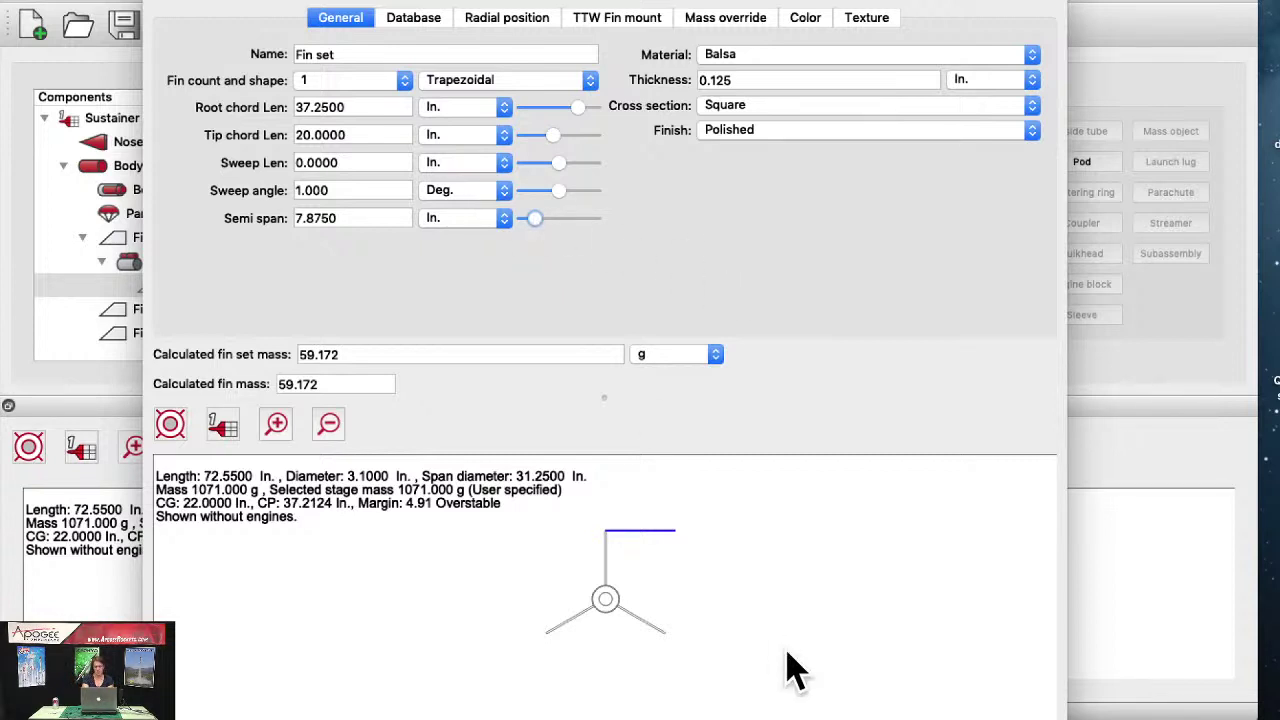
pyautogui.click(337, 54)
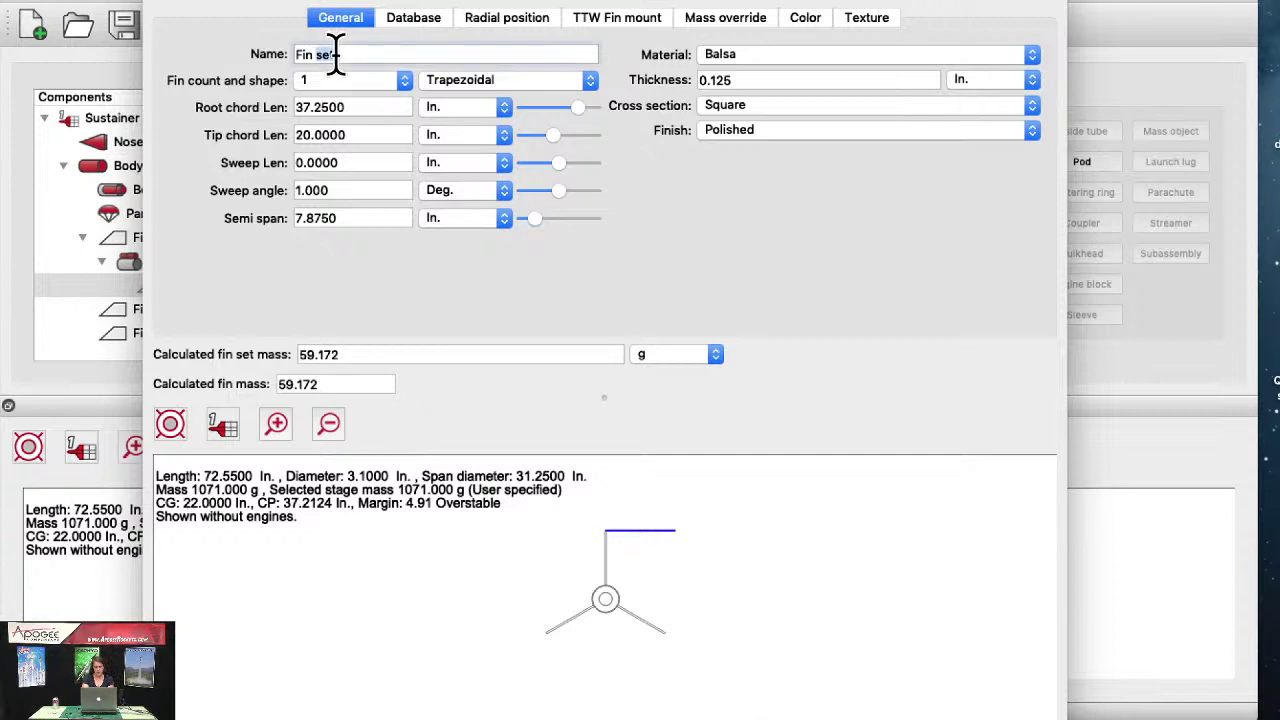
pyautogui.write('1')
pyautogui.press('Escape')
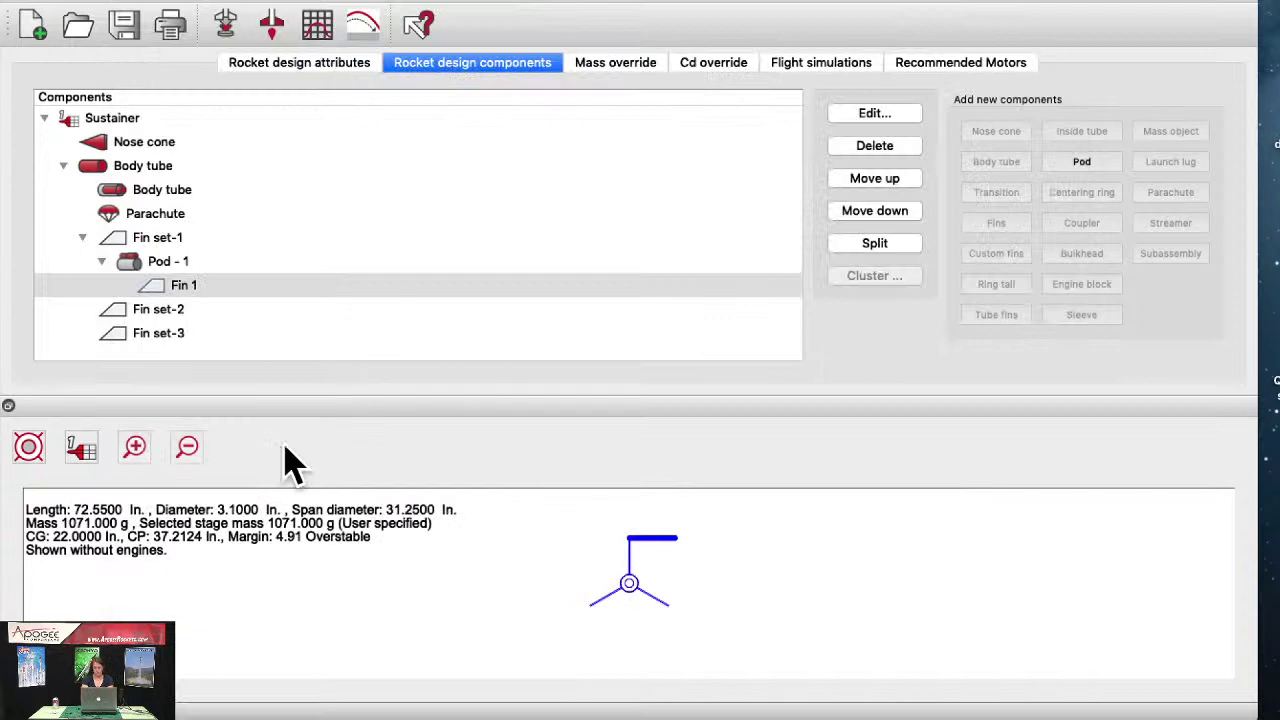
# Step: Copy Pod - 1 and its Fin 1, then paste the duplicate under Fin set-2
pyautogui.click(160, 310)
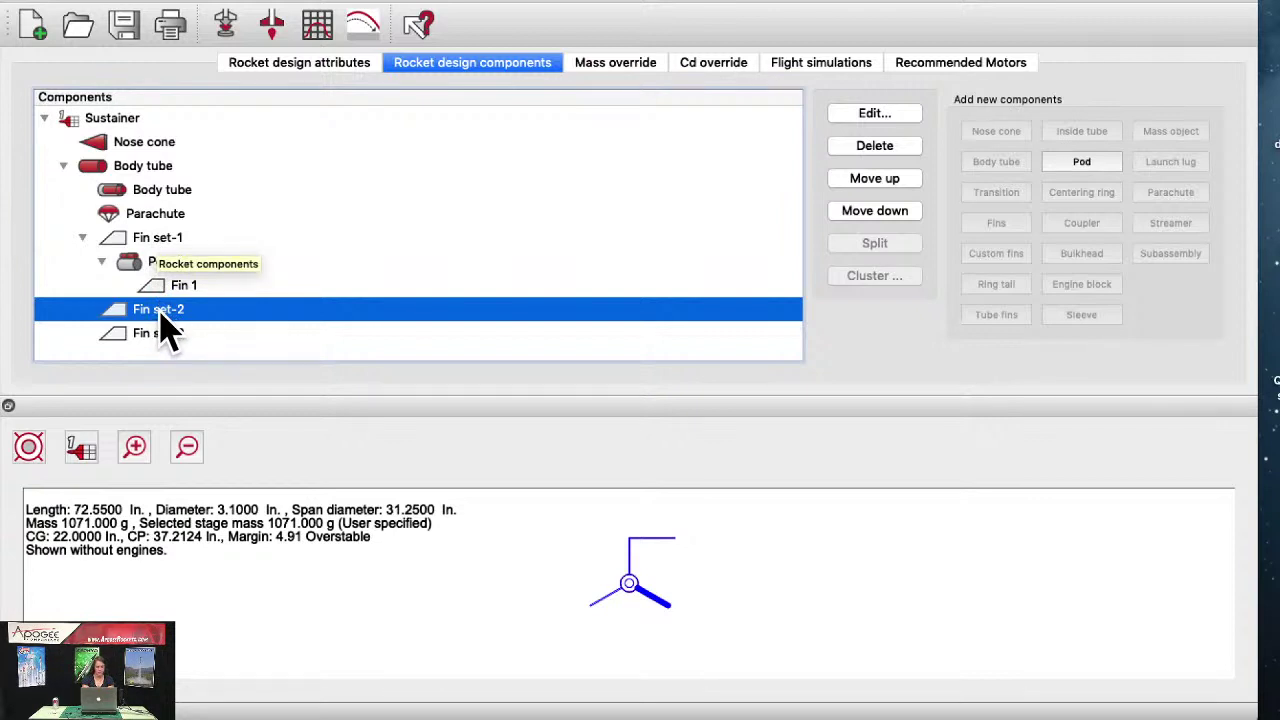
pyautogui.click(143, 262)
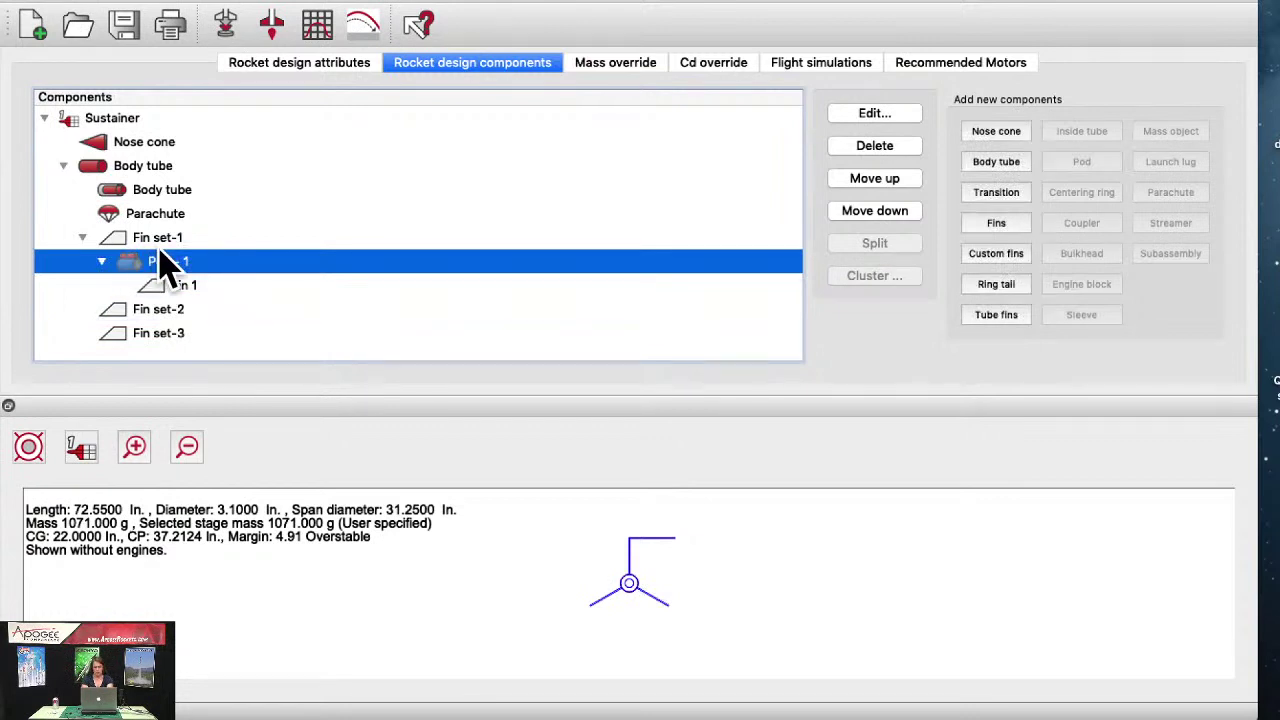
pyautogui.click(125, 1)
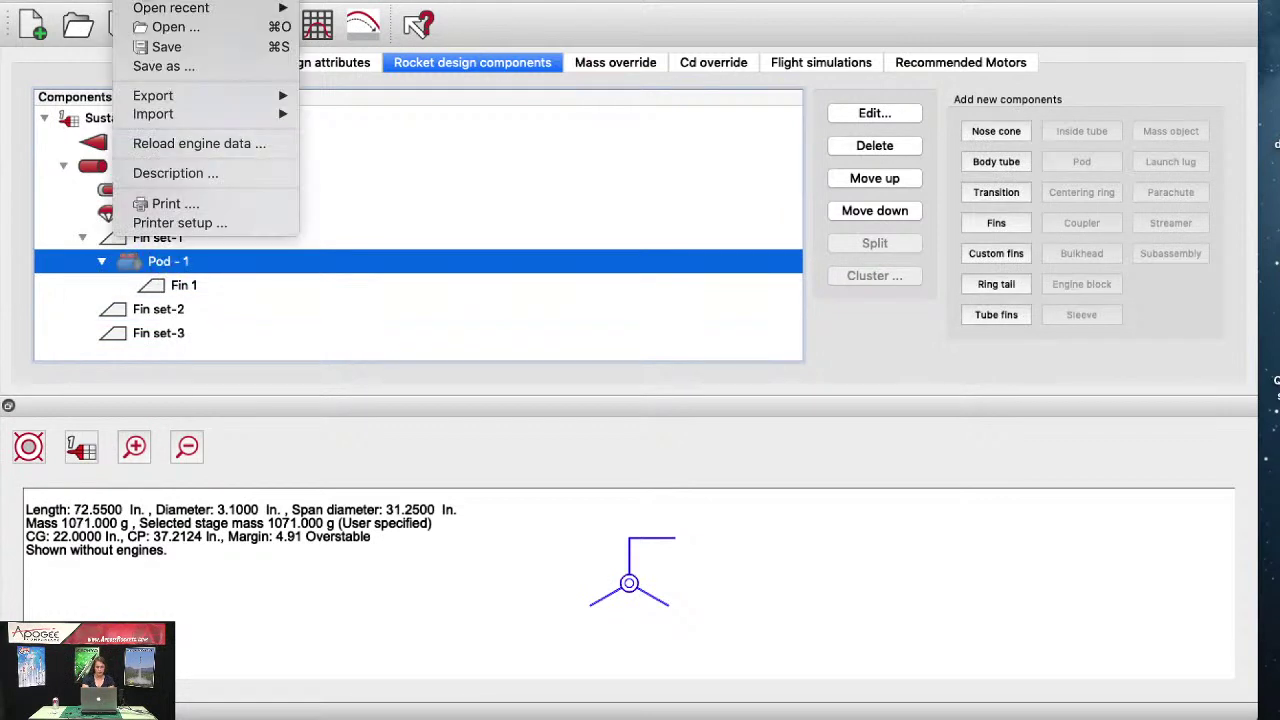
pyautogui.moveTo(185, 2)
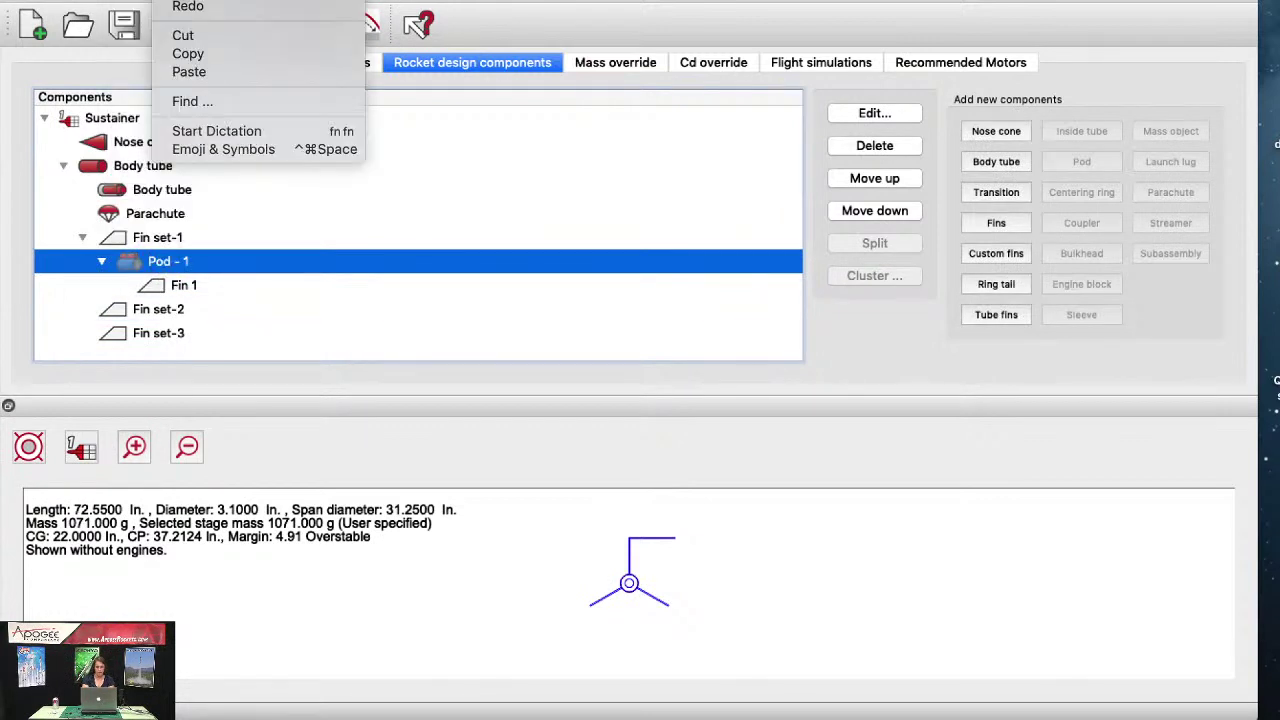
pyautogui.click(187, 55)
pyautogui.click(158, 309)
pyautogui.click(175, 2)
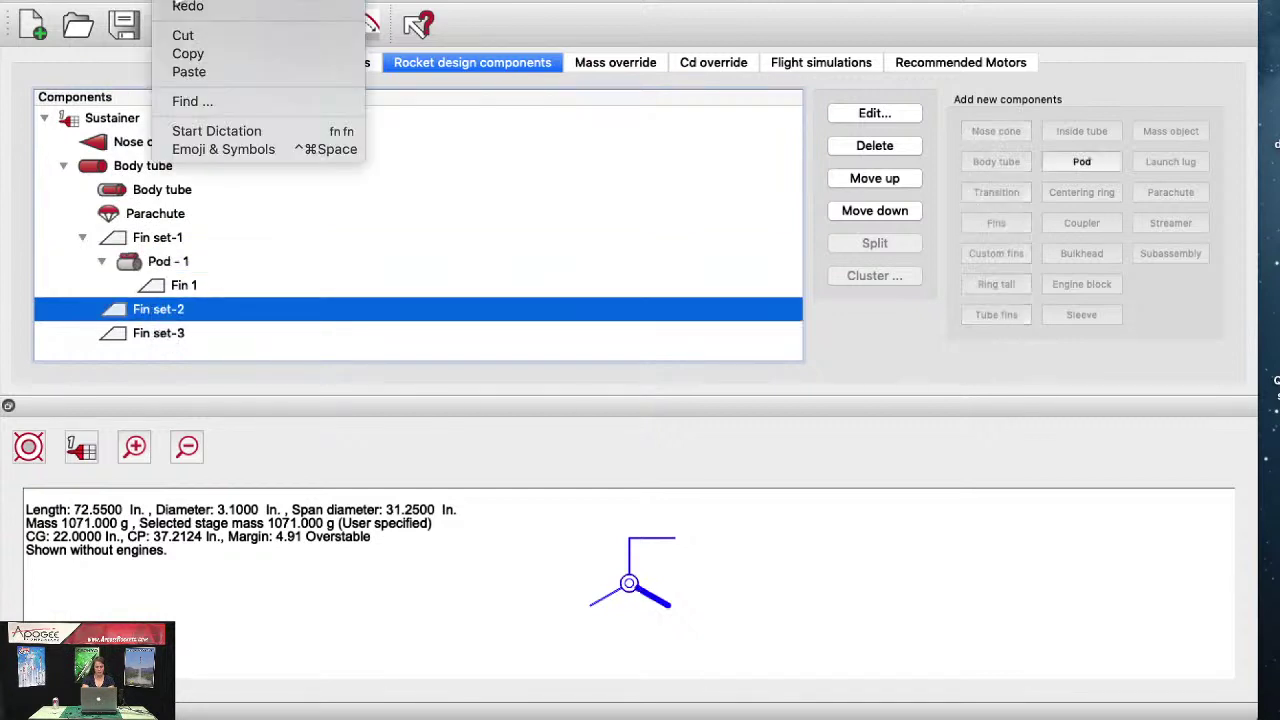
pyautogui.click(188, 71)
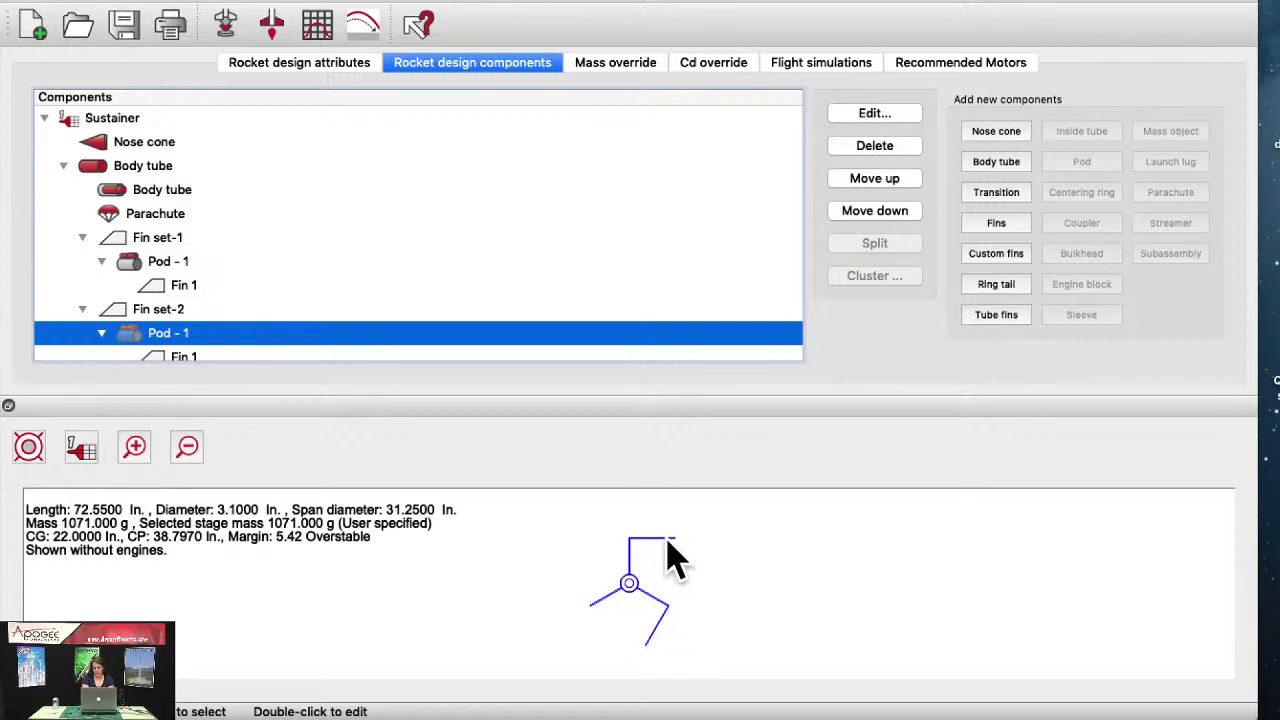
pyautogui.scroll(-2, 240, 300)
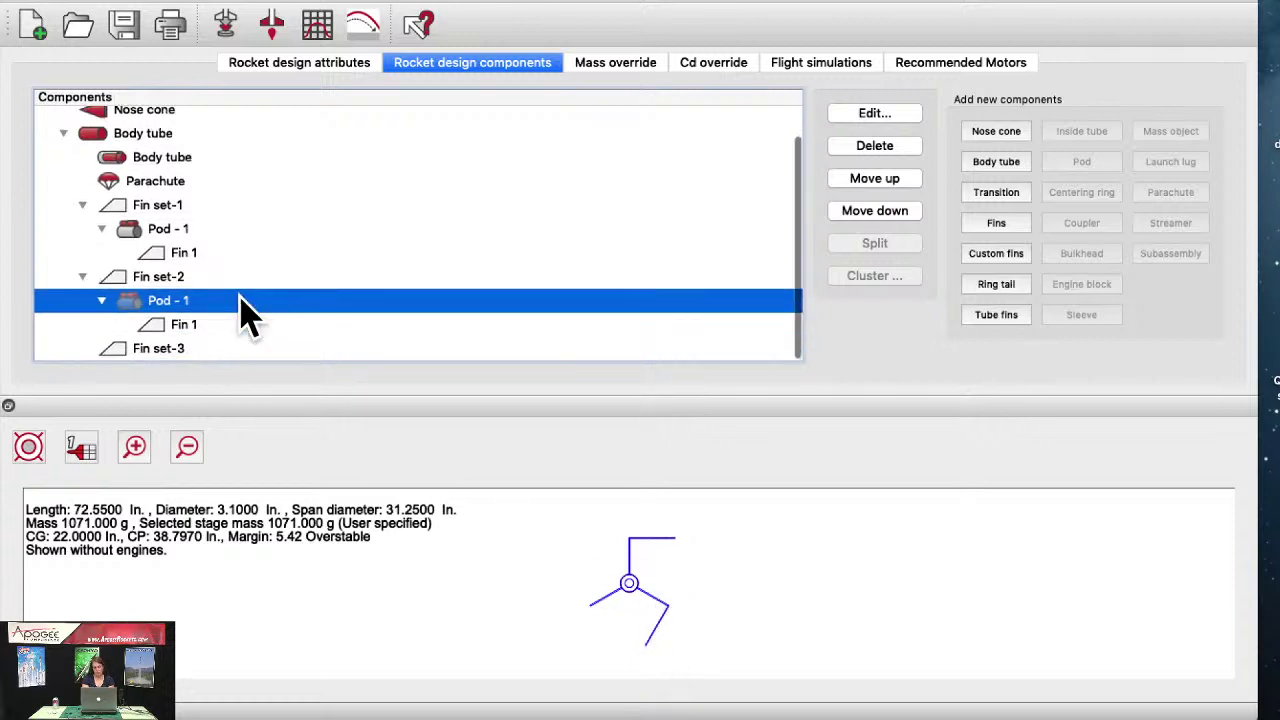
# Step: Set the copied pod's Fin 1 radial angle to -90 degrees
pyautogui.doubleClick(206, 324)
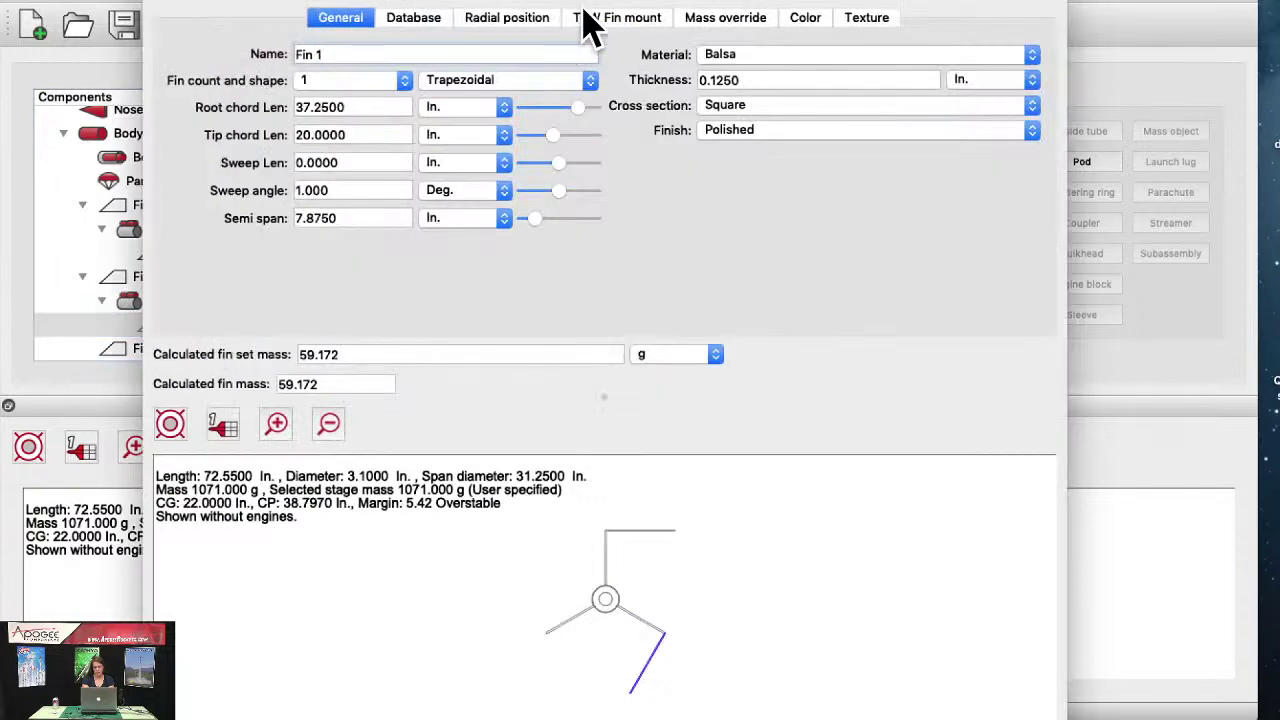
pyautogui.click(505, 19)
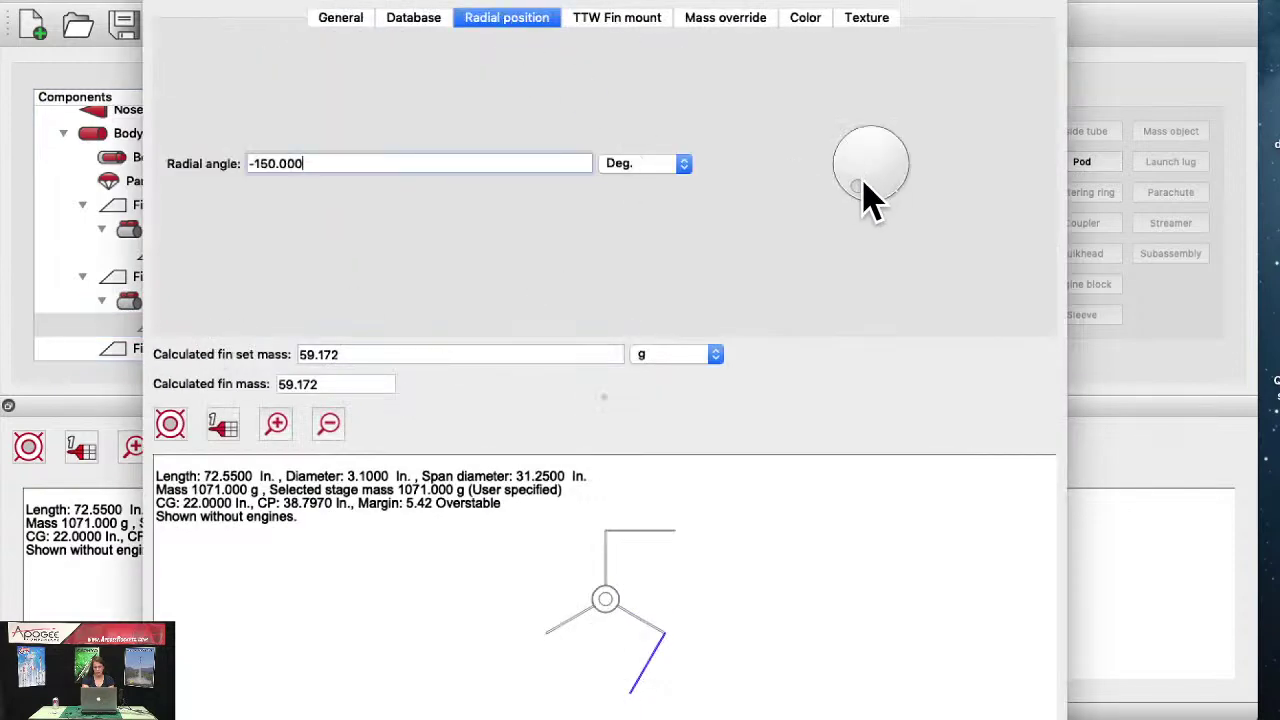
pyautogui.moveTo(862, 188); pyautogui.dragTo(897, 148)
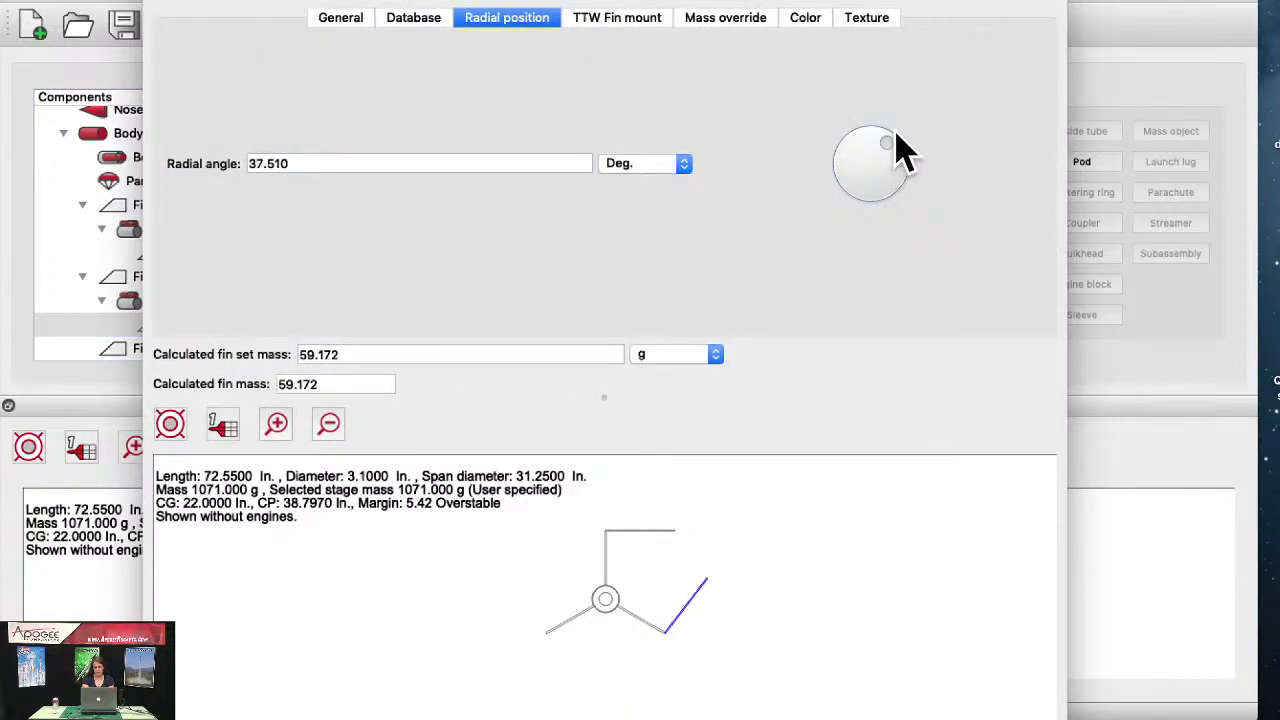
pyautogui.moveTo(340, 163); pyautogui.dragTo(143, 162)
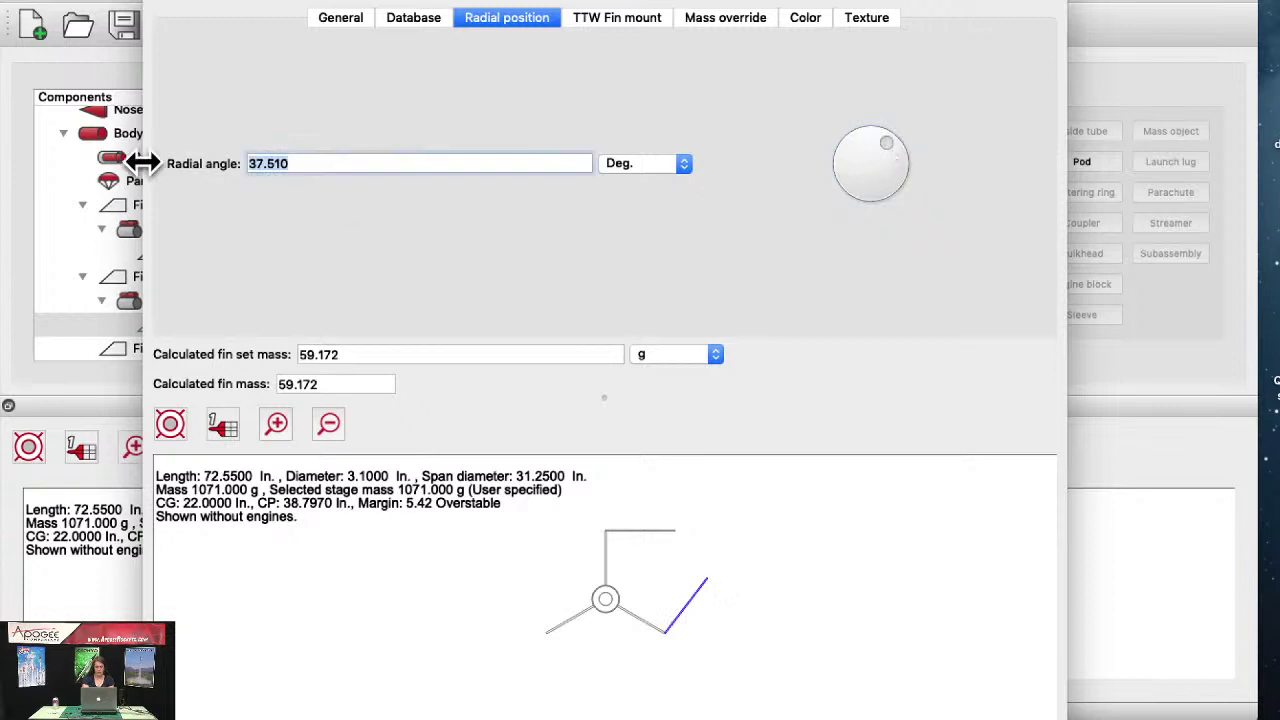
pyautogui.write('-90')
pyautogui.press('Return')
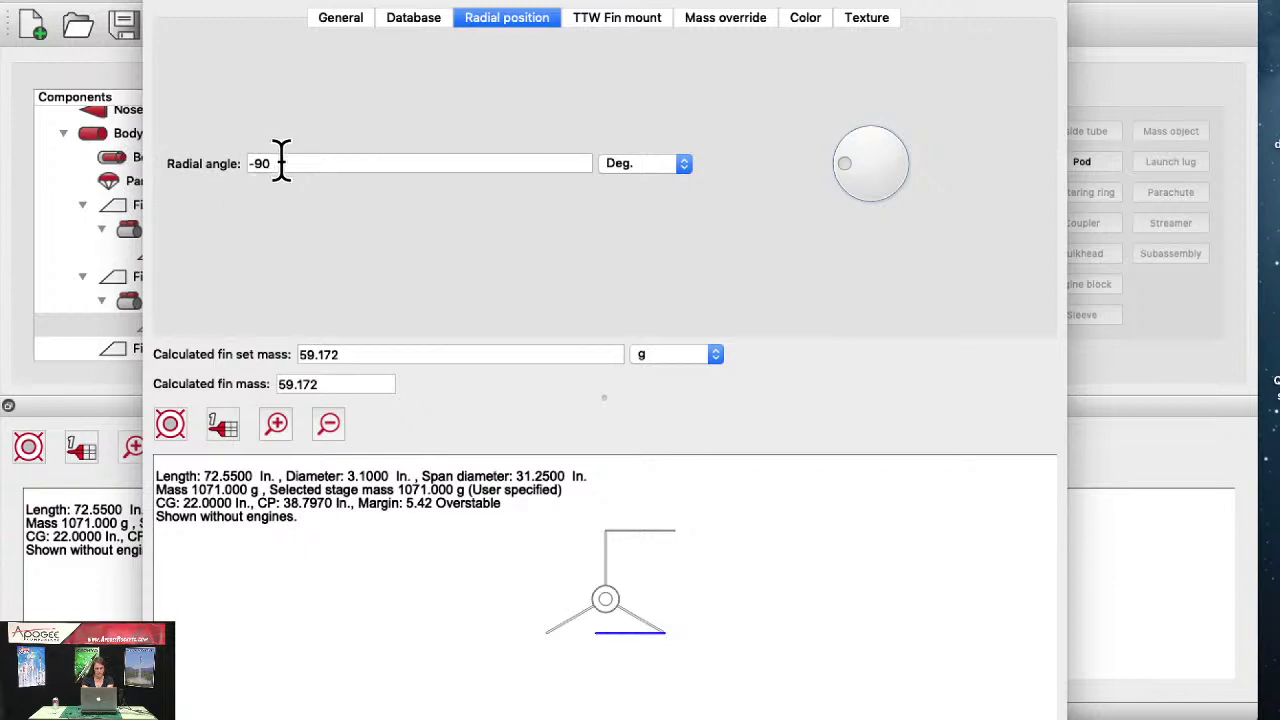
# Step: Change the copied fin's radial angle to 0 degrees
pyautogui.moveTo(280, 163); pyautogui.dragTo(157, 149)
pyautogui.press('BackSpace')
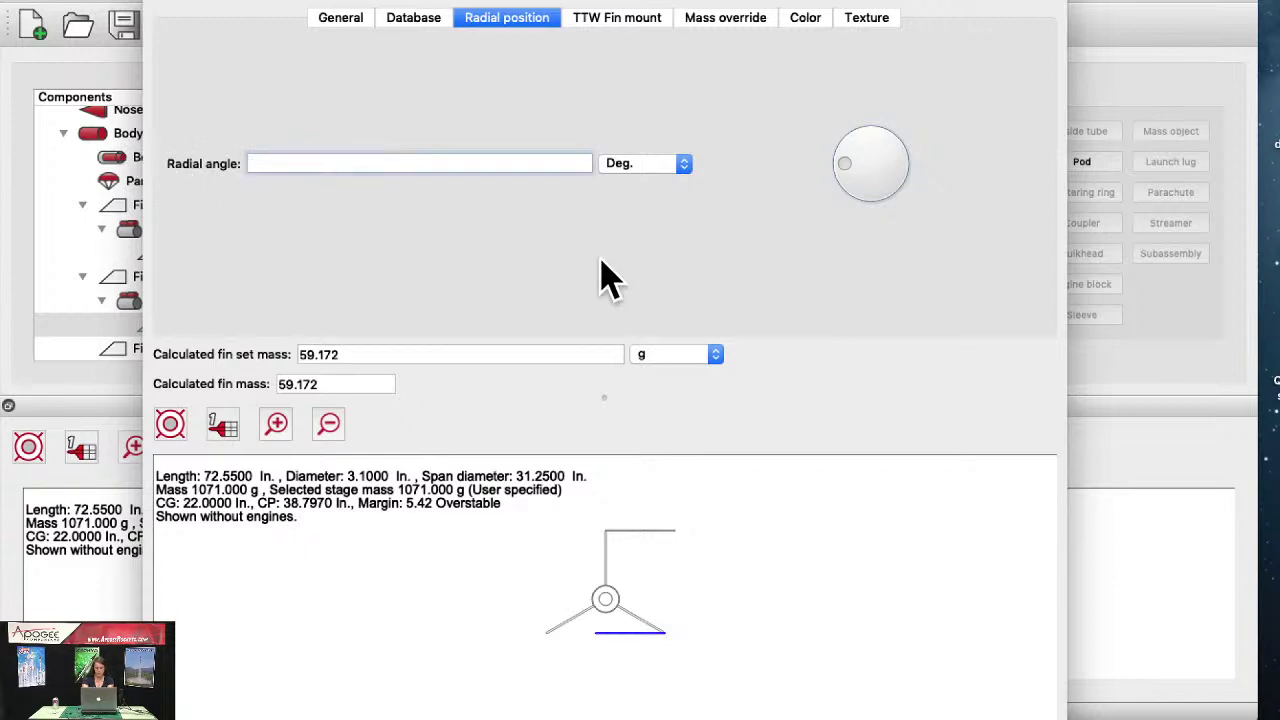
pyautogui.click(849, 162)
pyautogui.moveTo(849, 163); pyautogui.dragTo(872, 132)
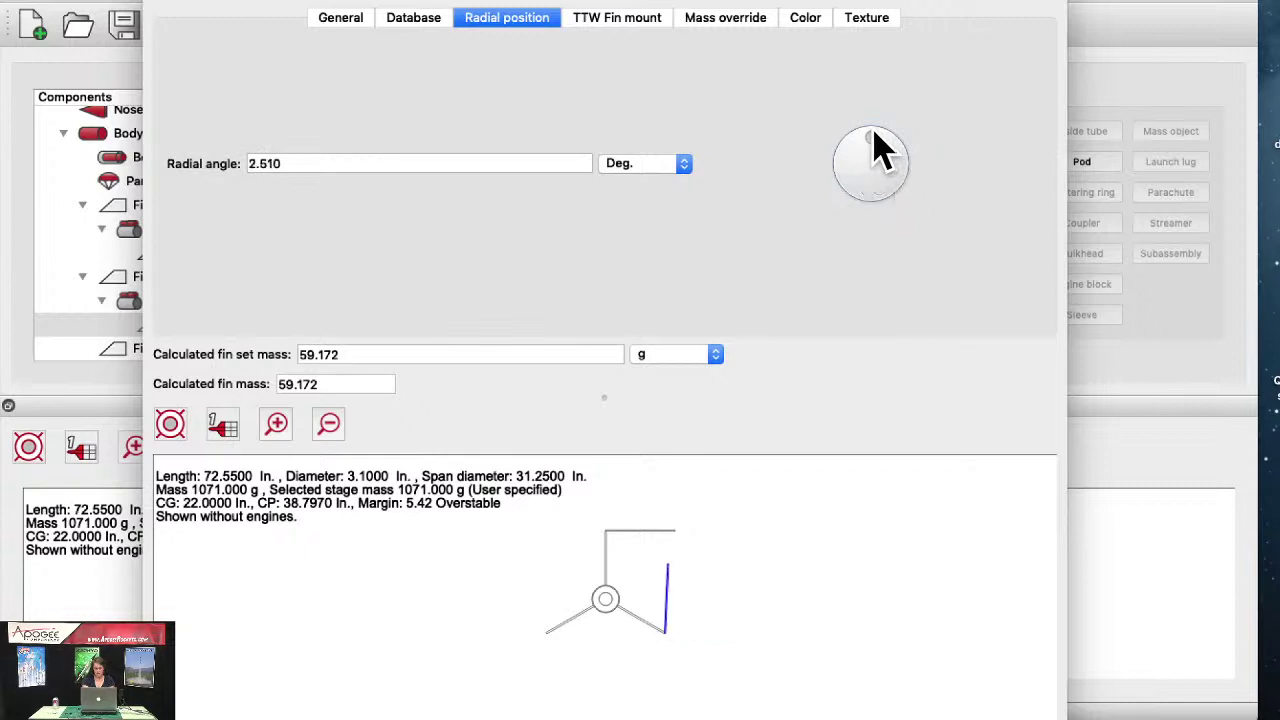
pyautogui.moveTo(289, 163); pyautogui.dragTo(145, 165)
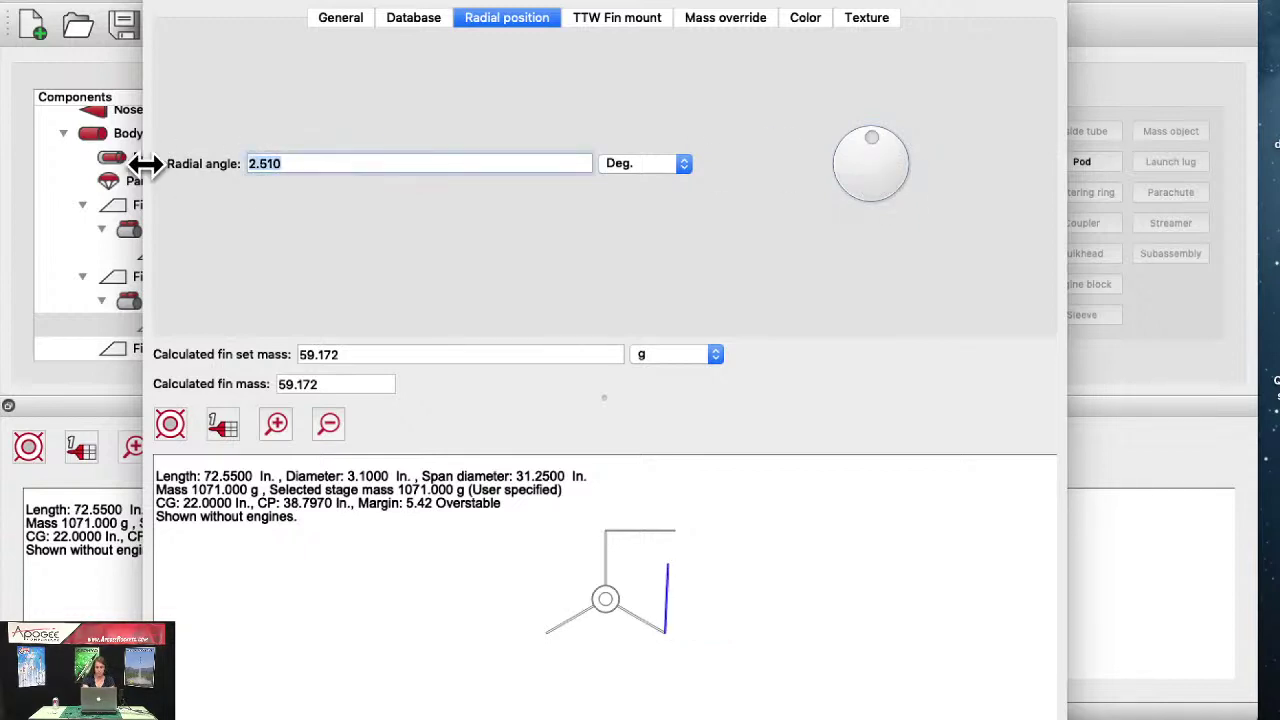
pyautogui.press('BackSpace')
pyautogui.write('0')
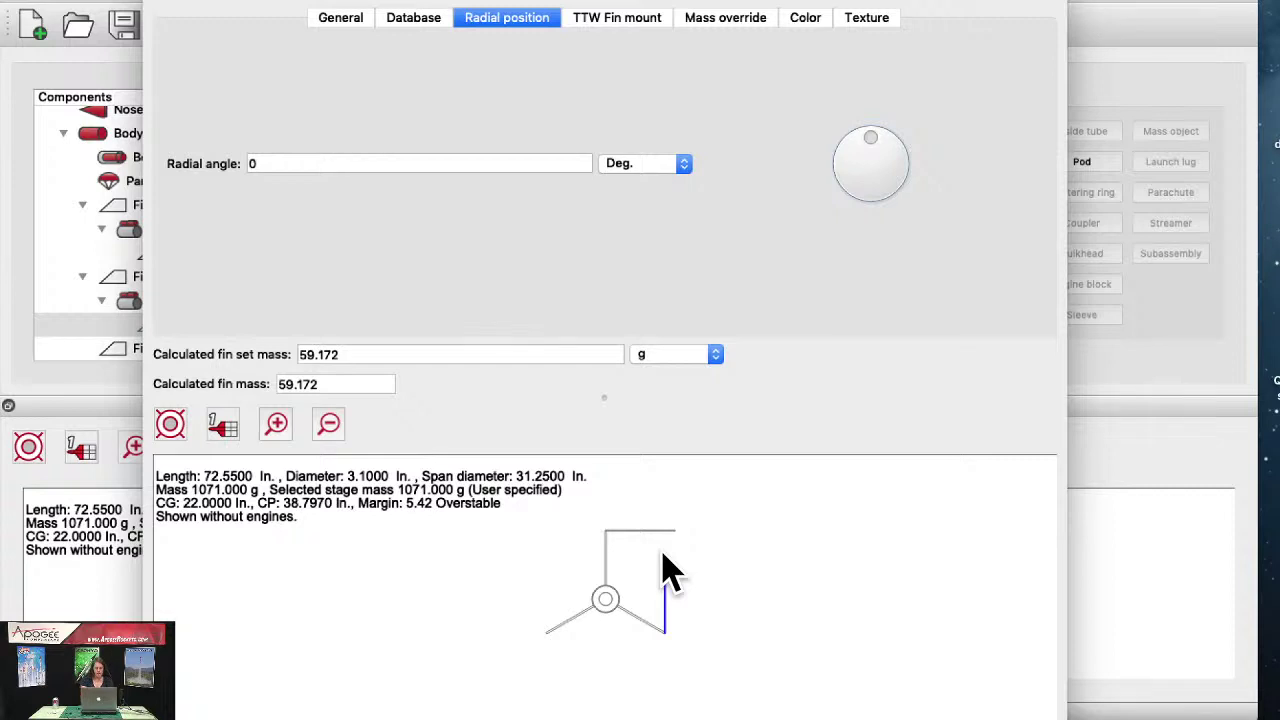
# Step: Inspect the fins in a rotated 3D preview, then close the fin settings
pyautogui.click(170, 426)
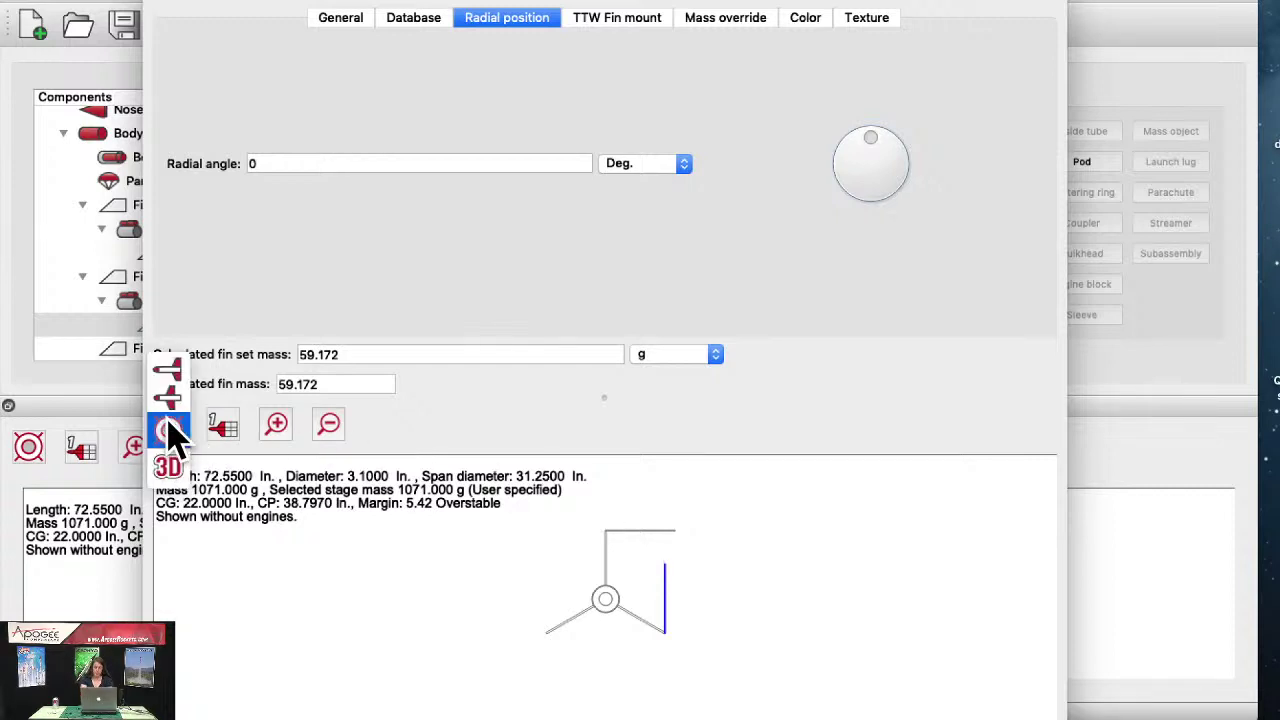
pyautogui.click(172, 466)
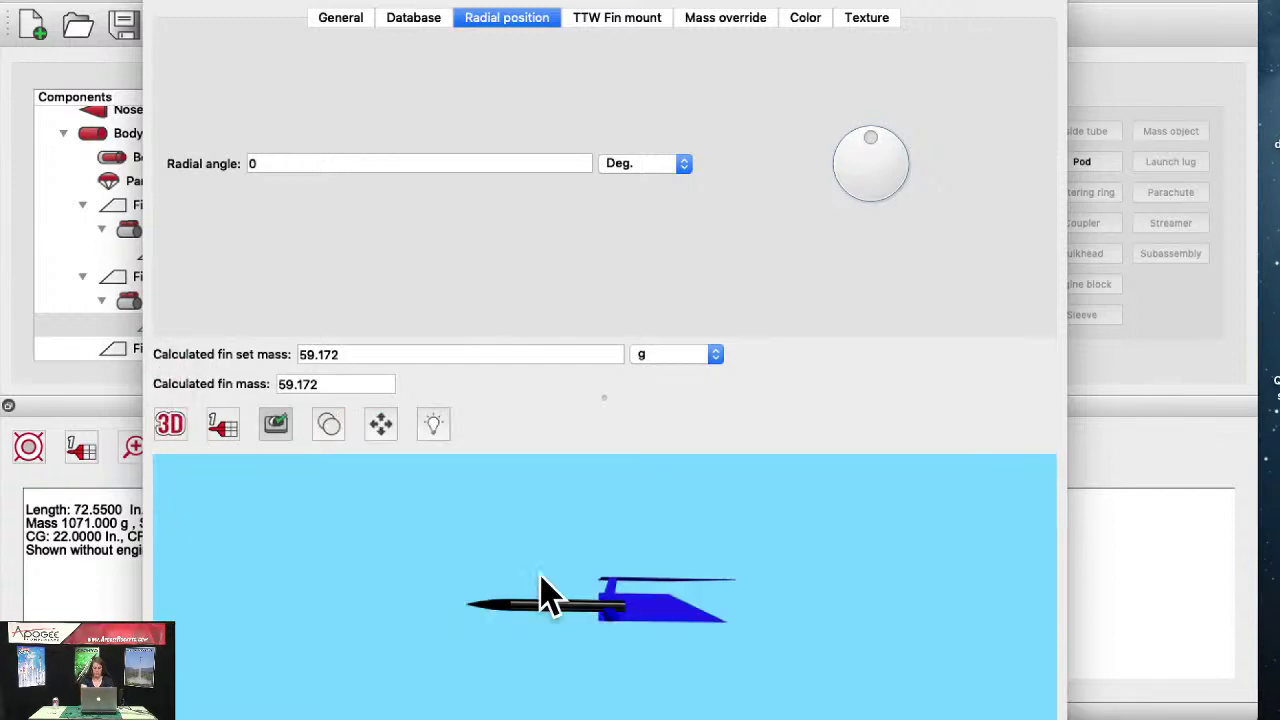
pyautogui.moveTo(680, 645); pyautogui.dragTo(706, 719)
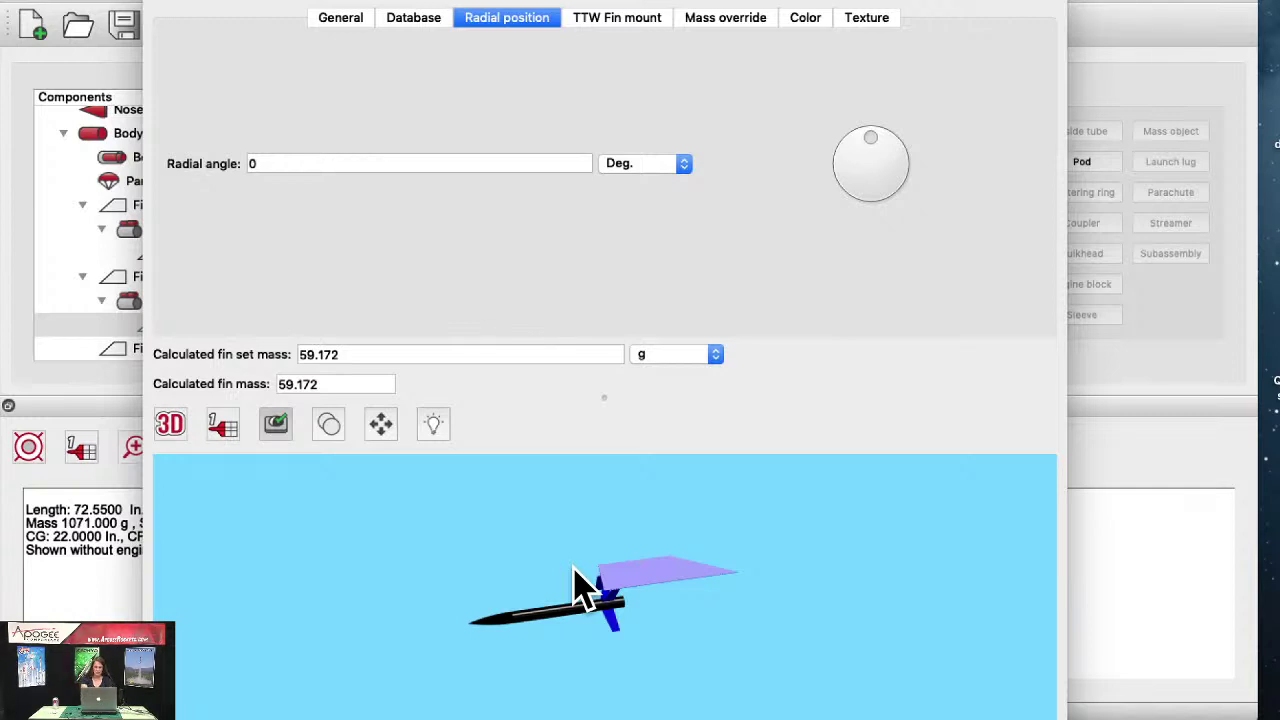
pyautogui.press('Escape')
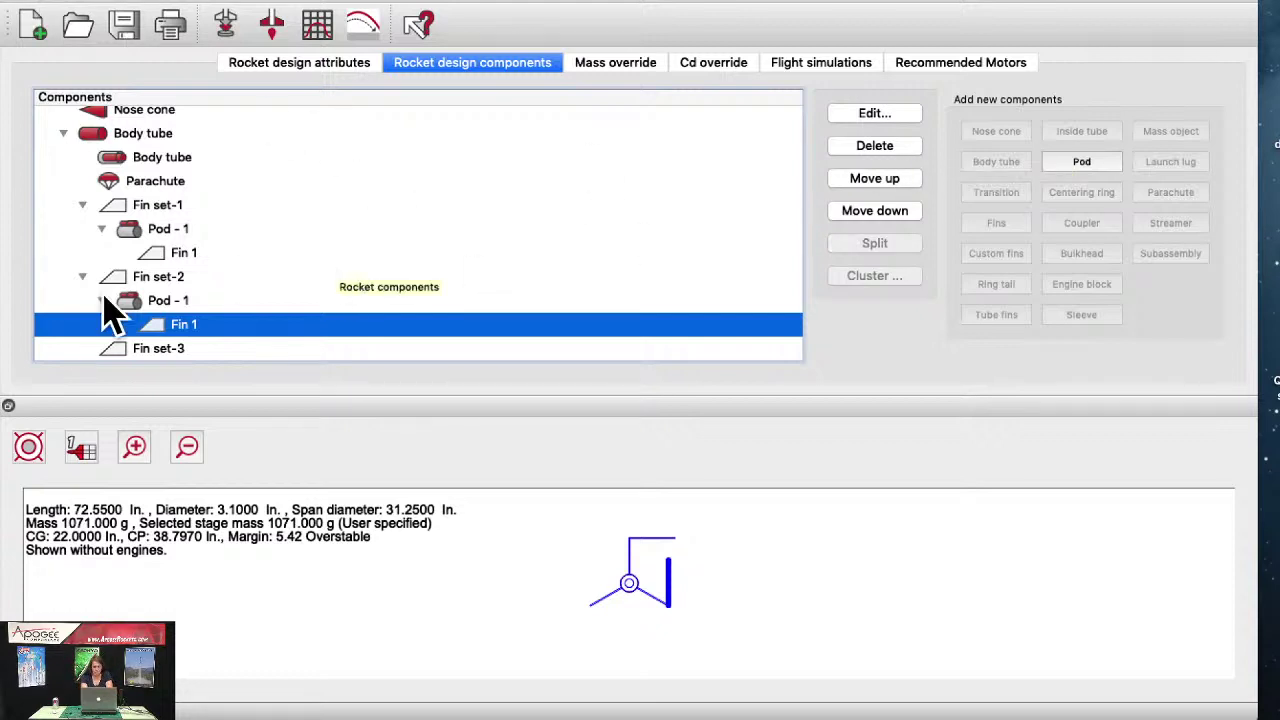
# Step: Review Fin set-1's material options, keep Balsa, and close its settings
pyautogui.click(157, 206)
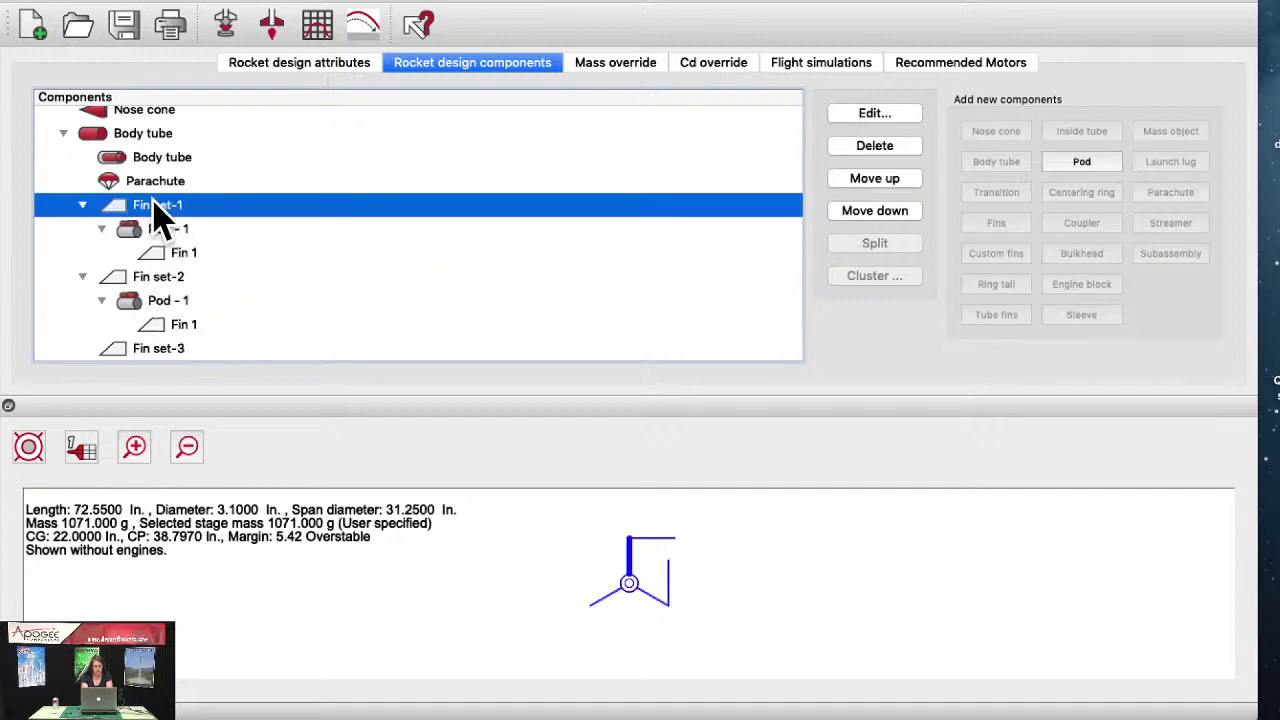
pyautogui.doubleClick(157, 206)
pyautogui.click(808, 54)
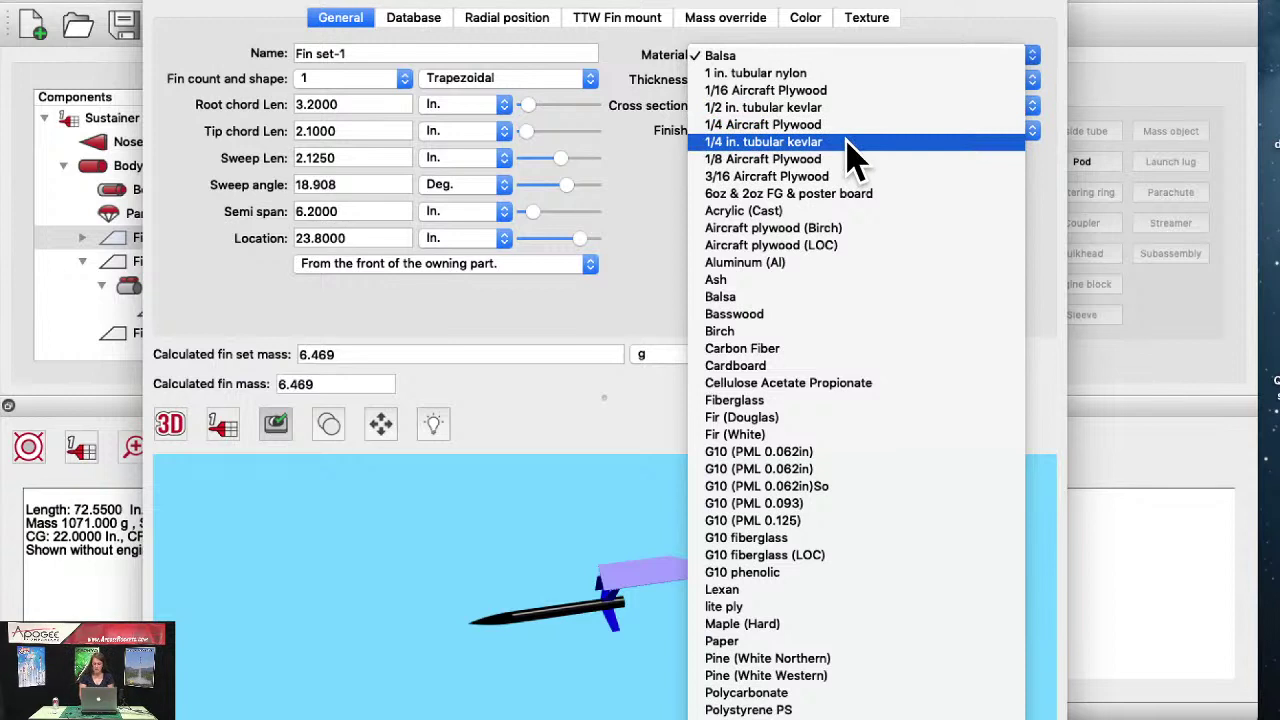
pyautogui.click(872, 297)
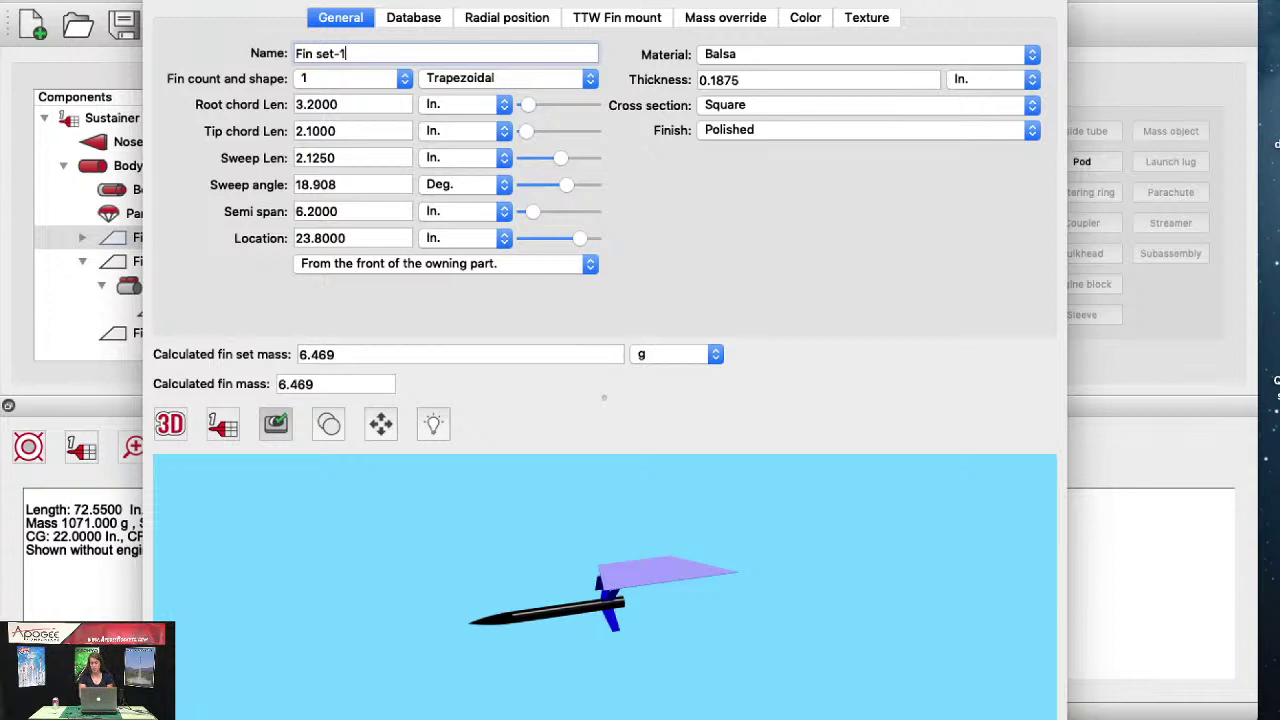
pyautogui.press('Escape')
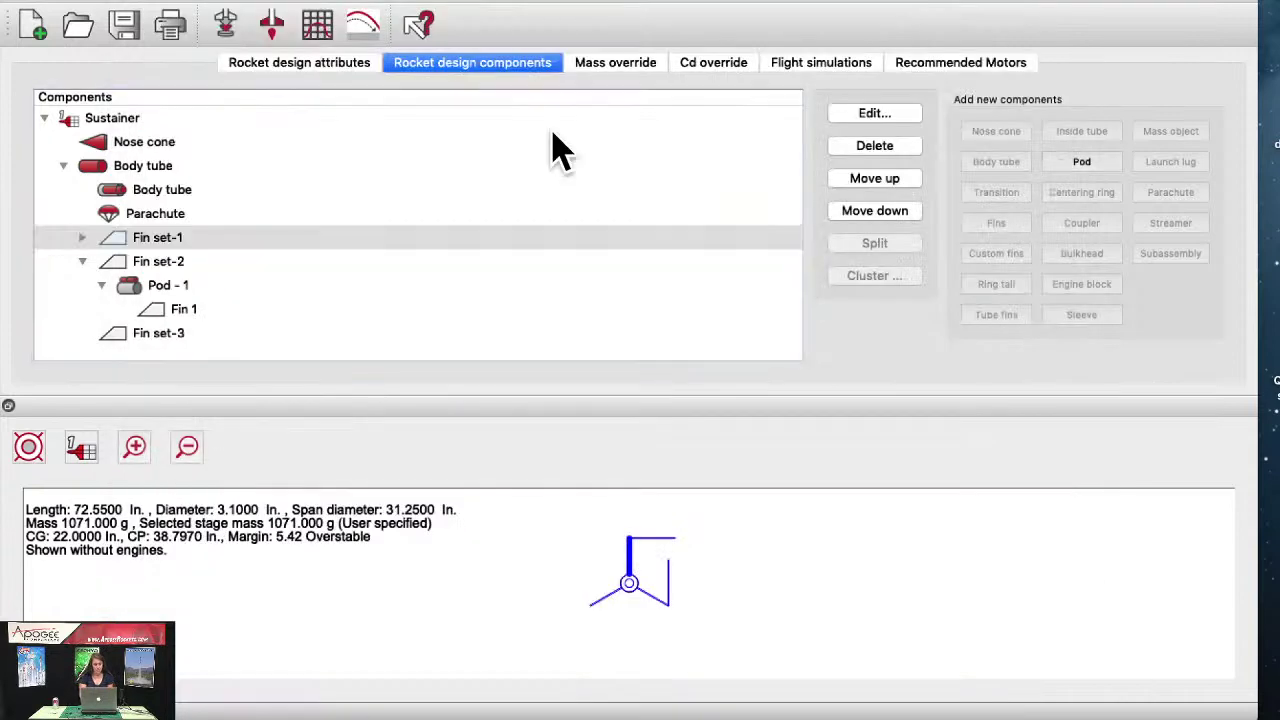
pyautogui.click(288, 1)
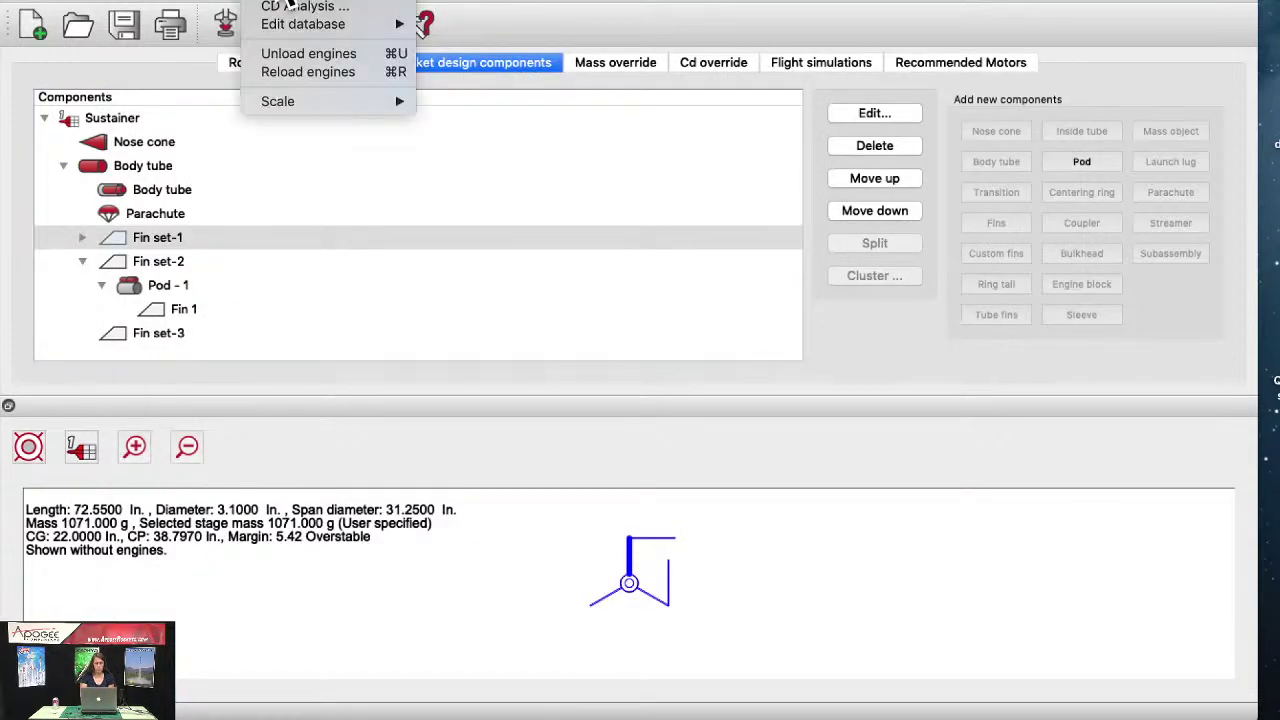
# Step: Show the Tools > Edit database submenu listing Materials, Body tubes and Fin sets
pyautogui.moveTo(320, 6)
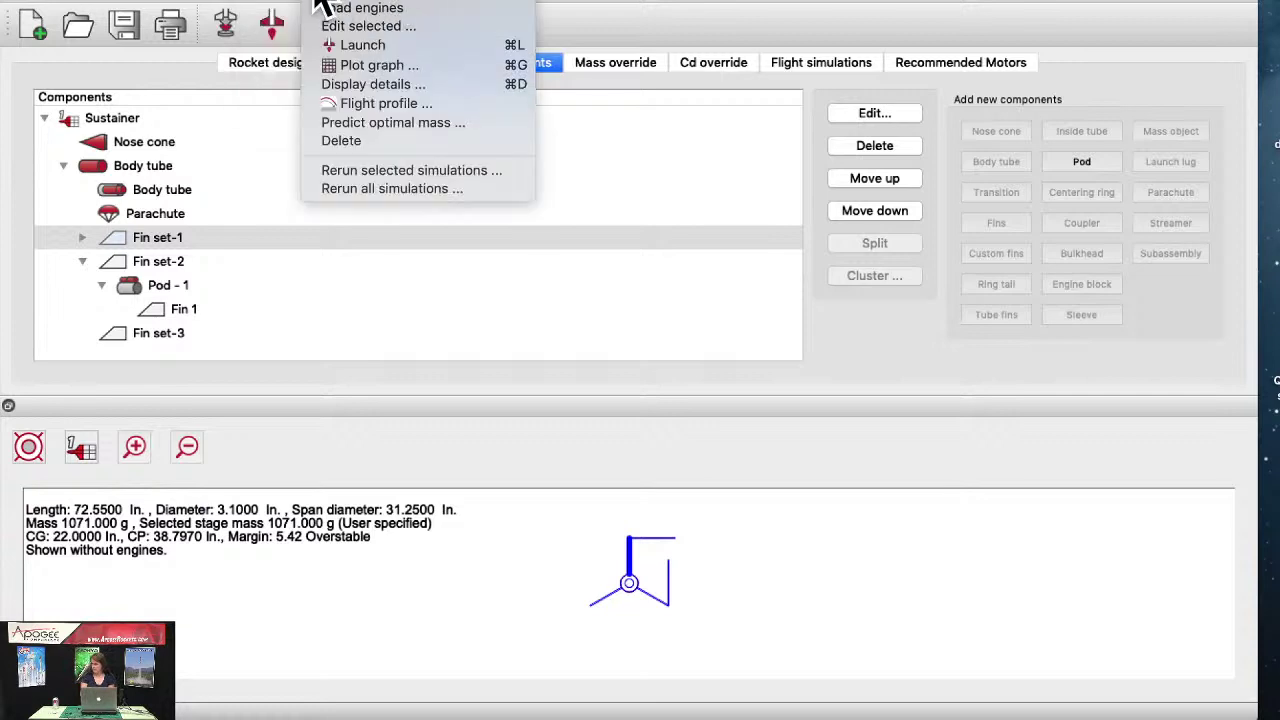
pyautogui.click(826, 212)
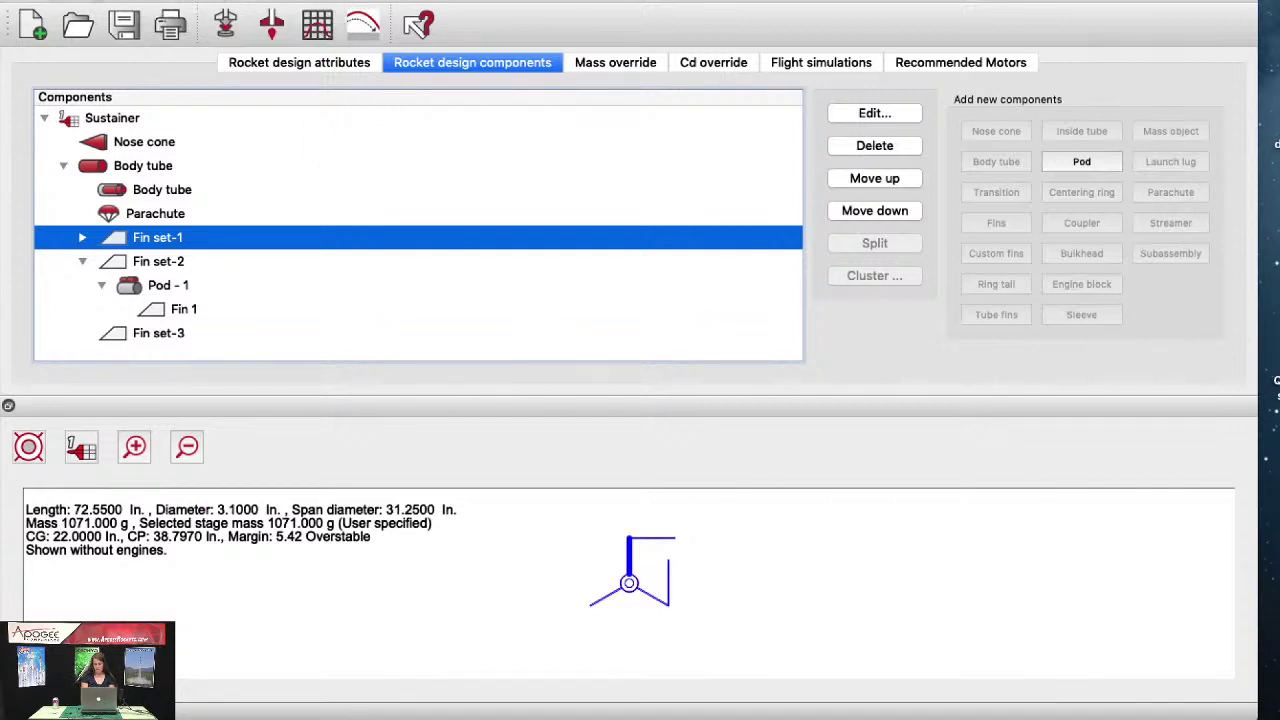
pyautogui.click(248, 1)
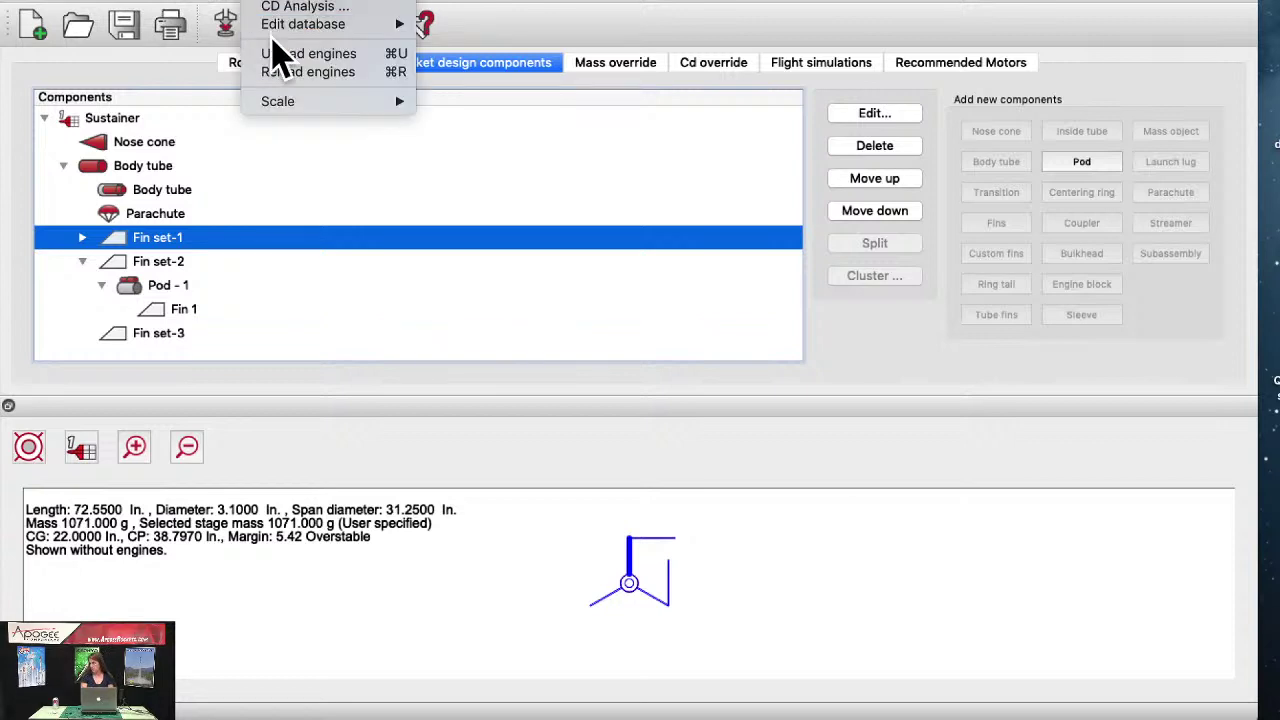
pyautogui.moveTo(282, 28)
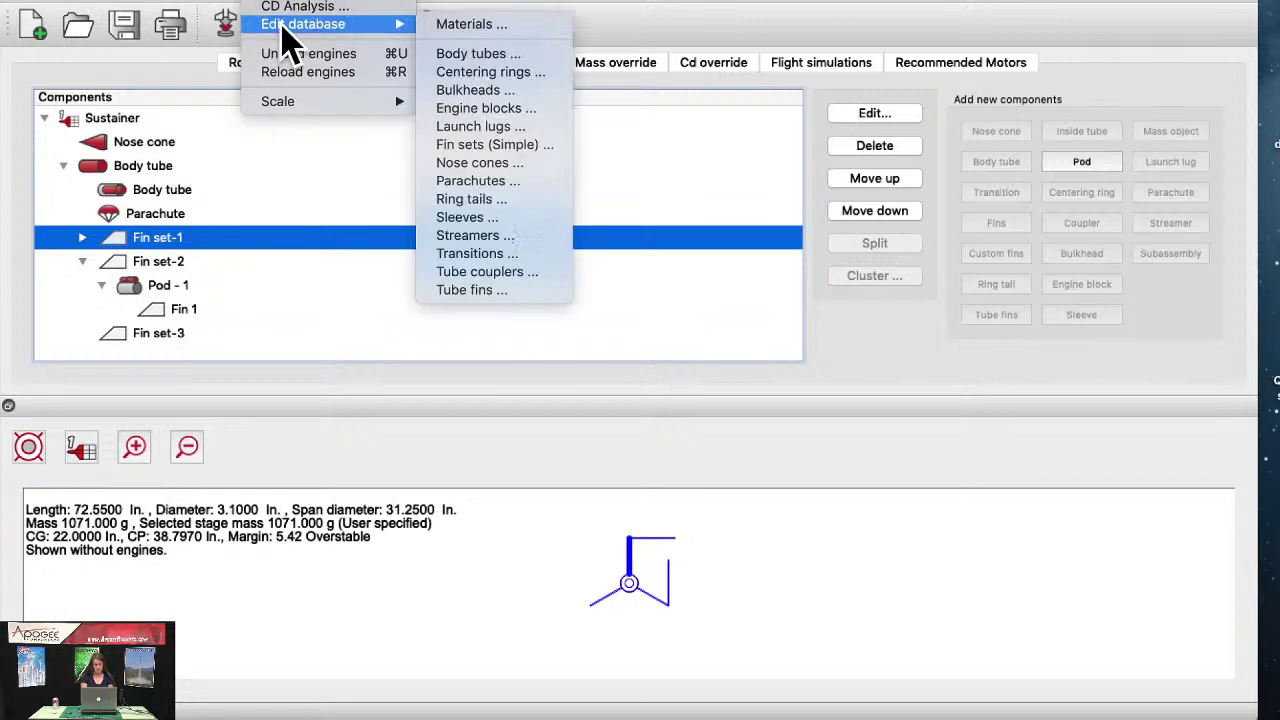
# Step: Open the Materials database editor and reposition its window
pyautogui.click(455, 28)
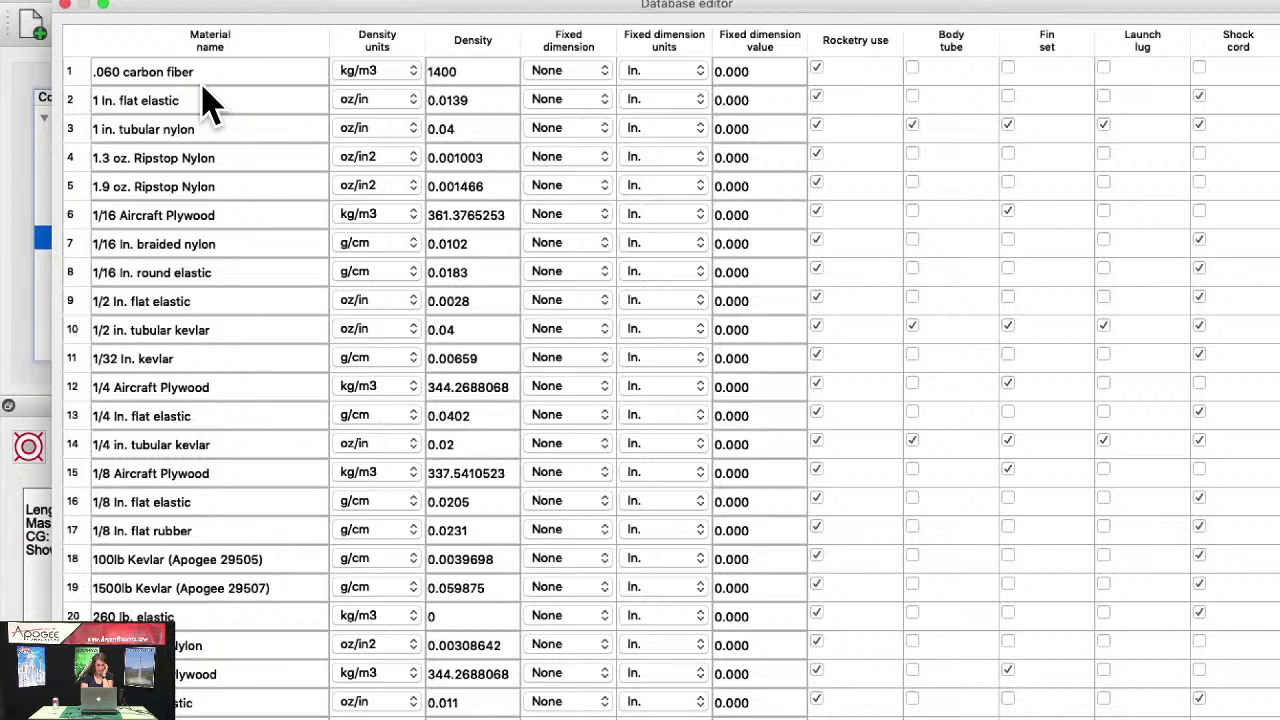
pyautogui.click(115, 75)
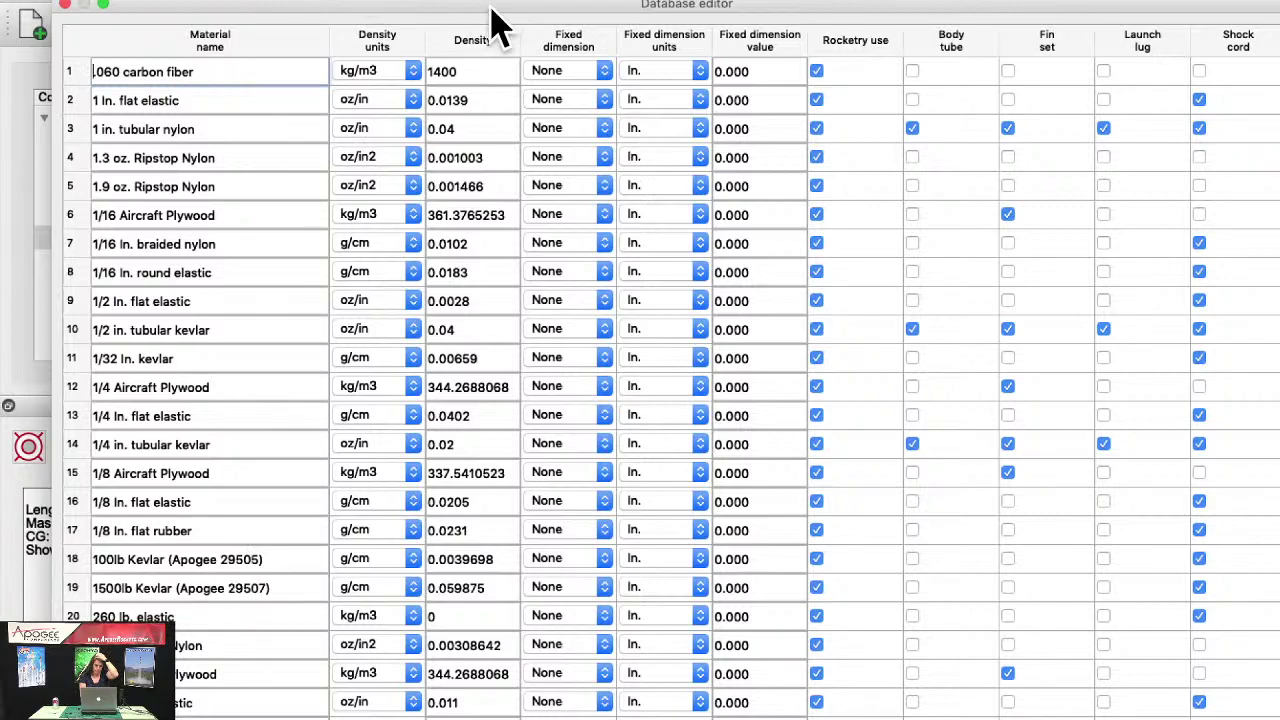
pyautogui.moveTo(491, 7); pyautogui.dragTo(489, 0)
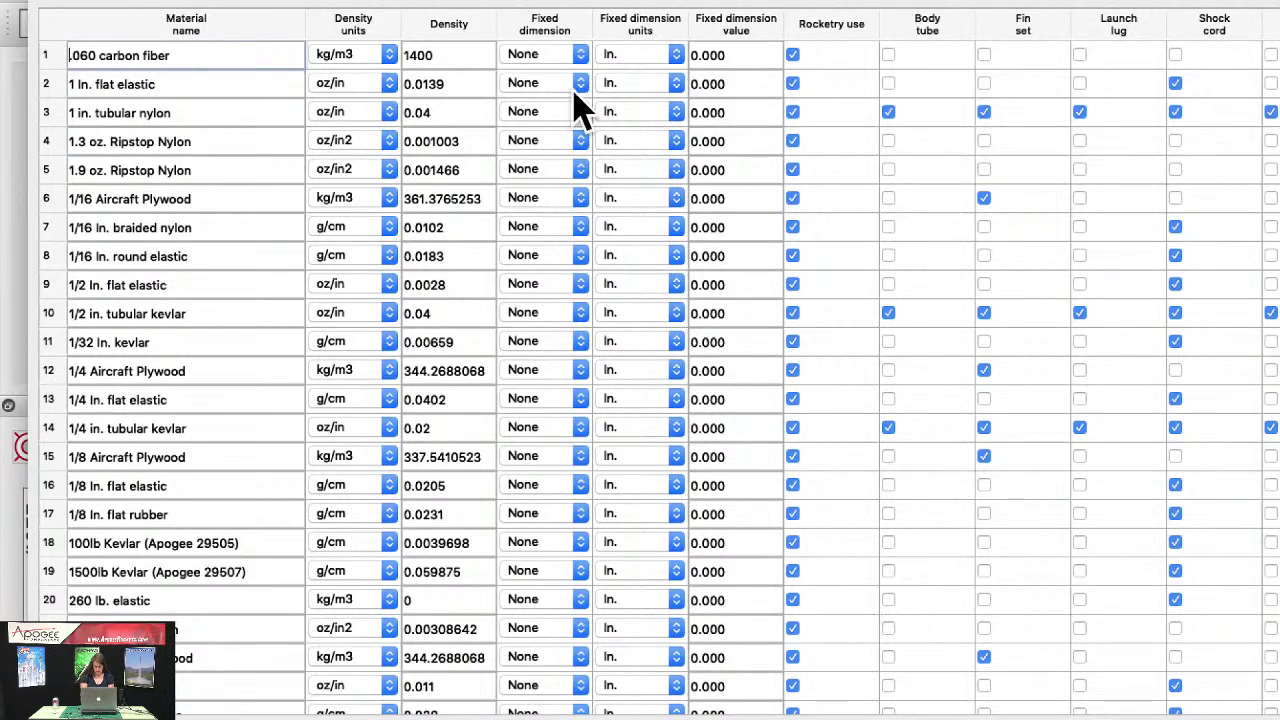
pyautogui.moveTo(291, 4); pyautogui.dragTo(365, 50)
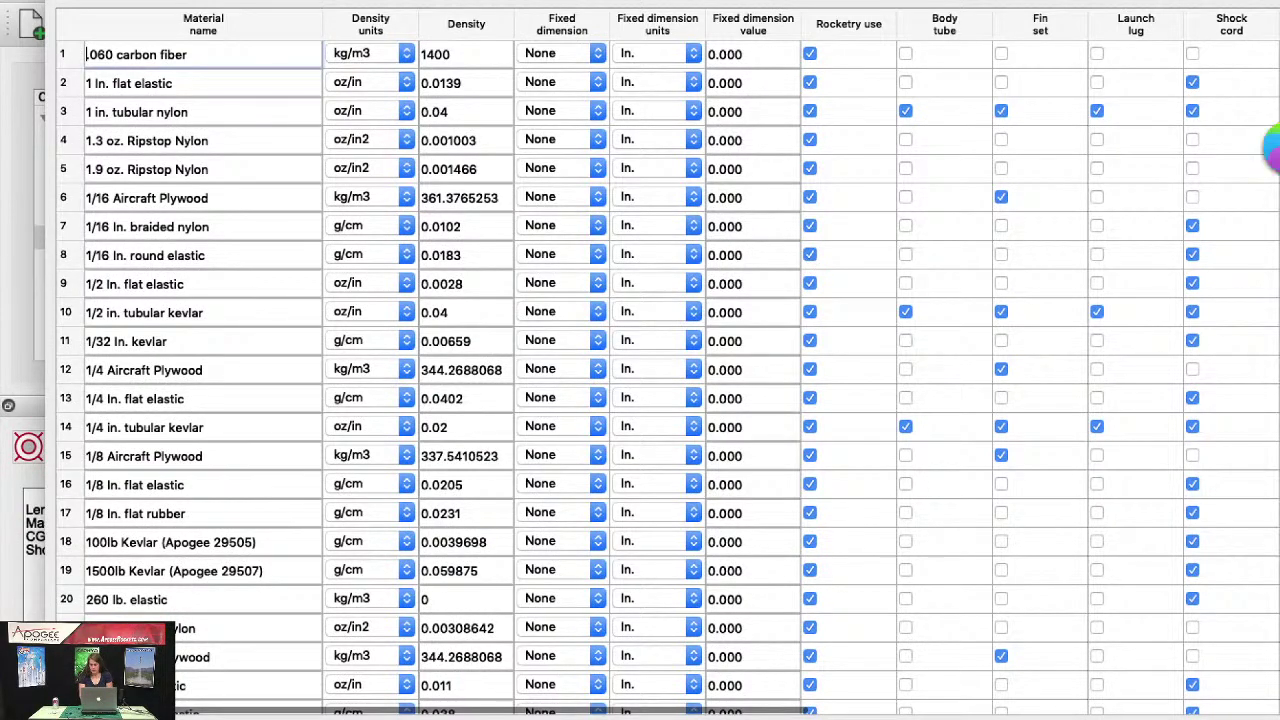
# Step: Browse the materials' part-type usage columns, then close the database with OK
pyautogui.scroll(-10, 866, 229)
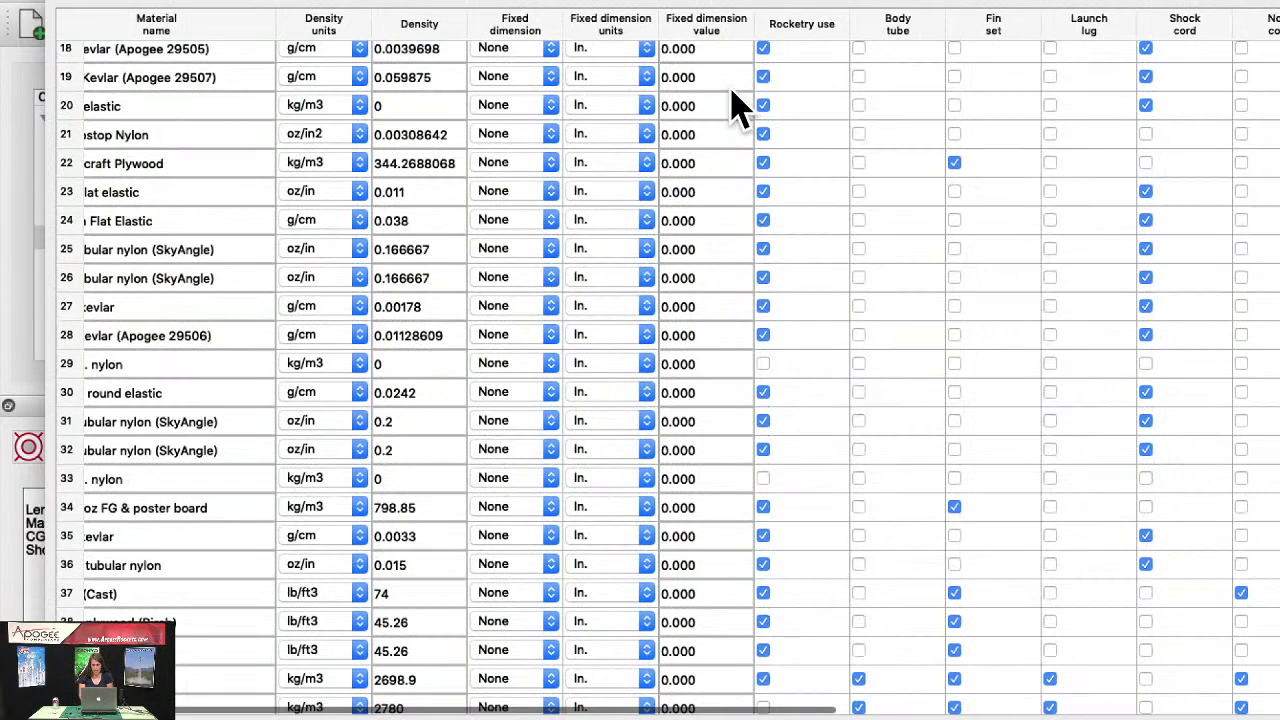
pyautogui.scroll(-5, 733, 105)
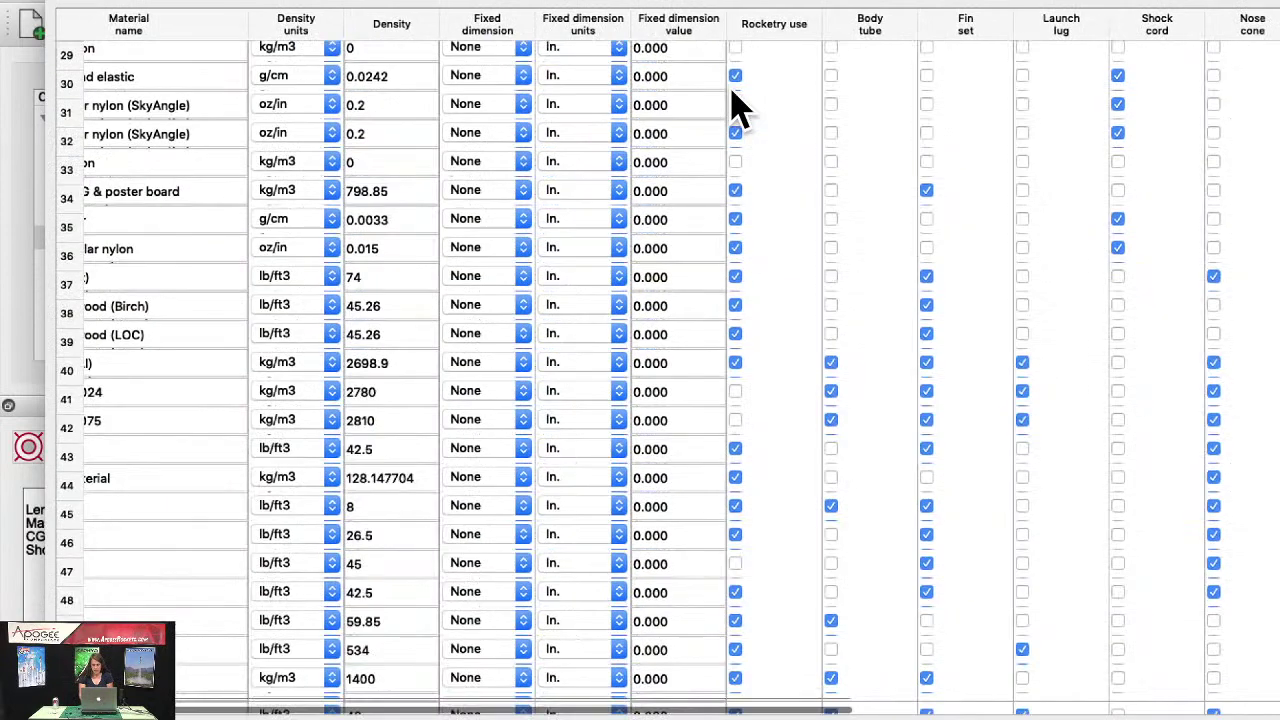
pyautogui.scroll(-1, 733, 105)
pyautogui.scroll(-3, 733, 105)
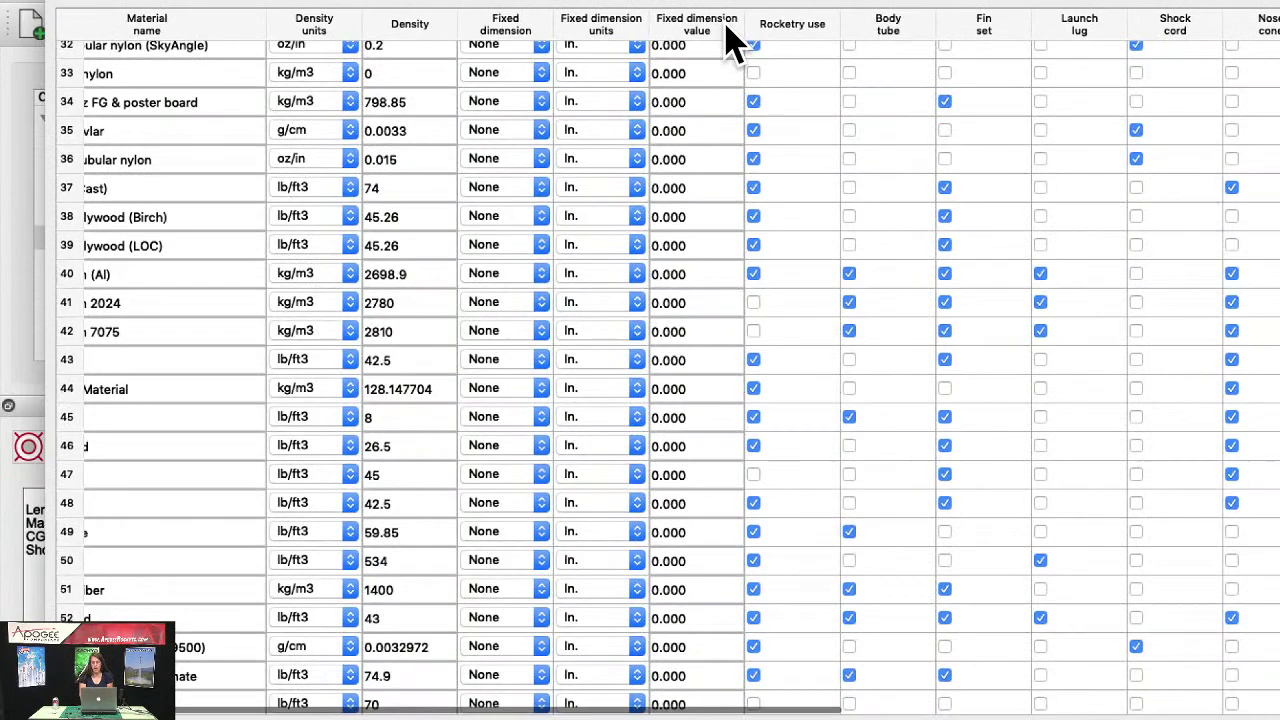
pyautogui.scroll(-5, 745, 40)
pyautogui.scroll(-8, 727, 40)
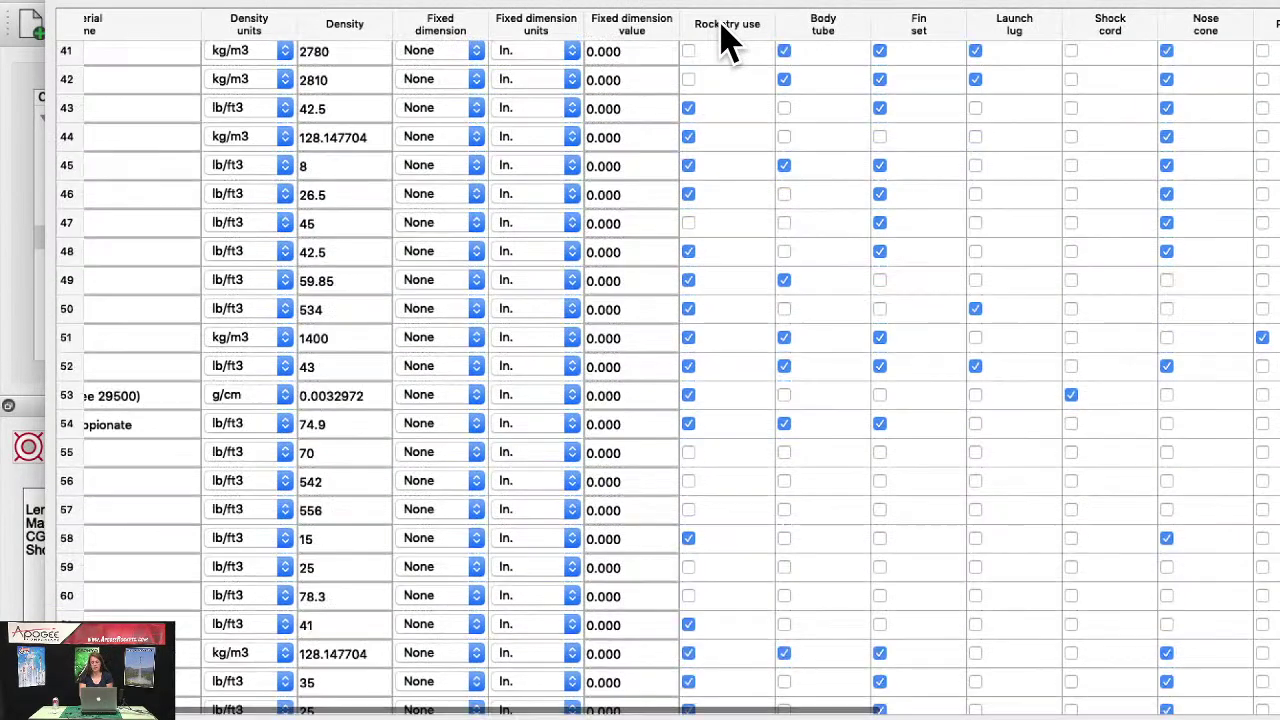
pyautogui.scroll(-6, 727, 40)
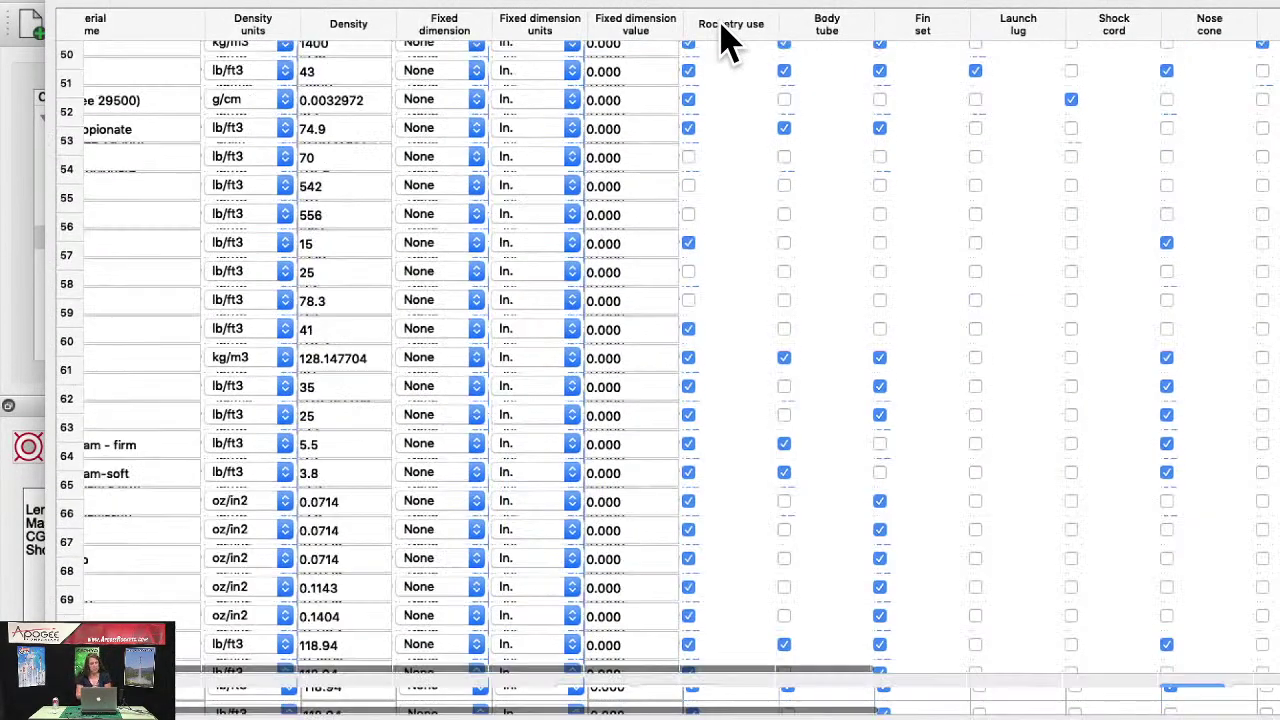
pyautogui.scroll(-10, 727, 40)
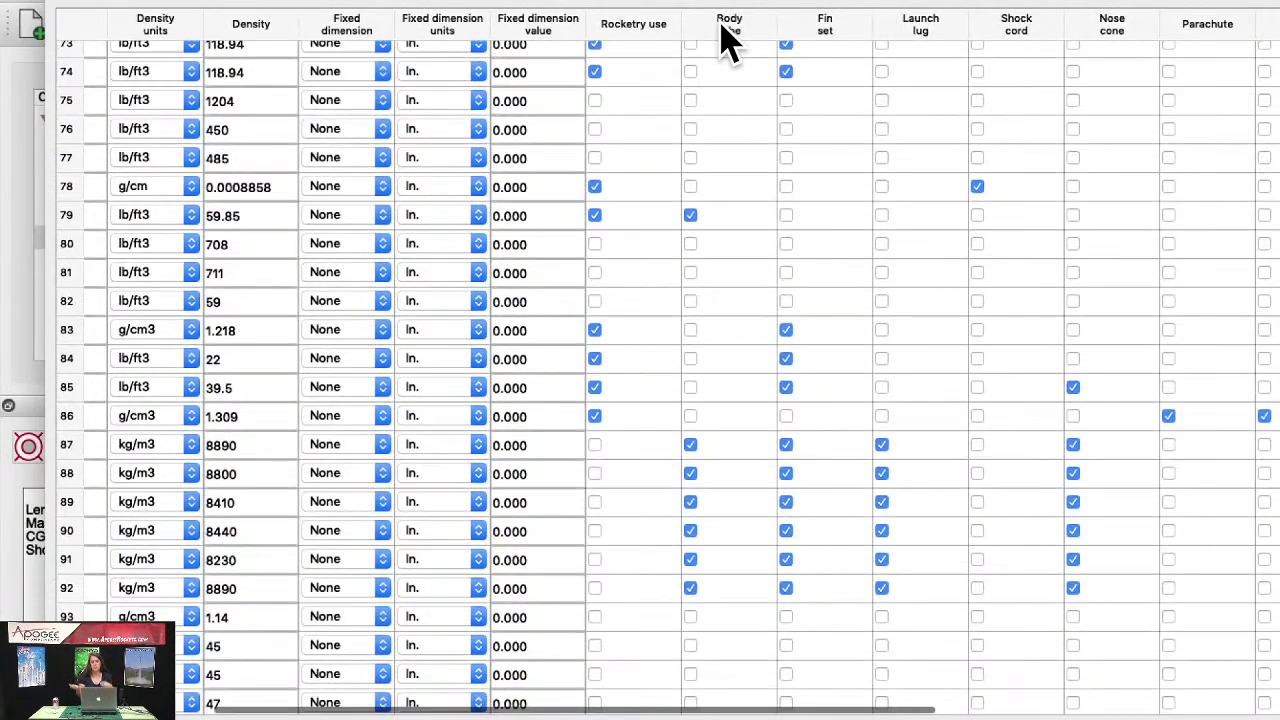
pyautogui.scroll(-5, 727, 40)
pyautogui.hscroll(3, 727, 40)
pyautogui.scroll(-8, 727, 40)
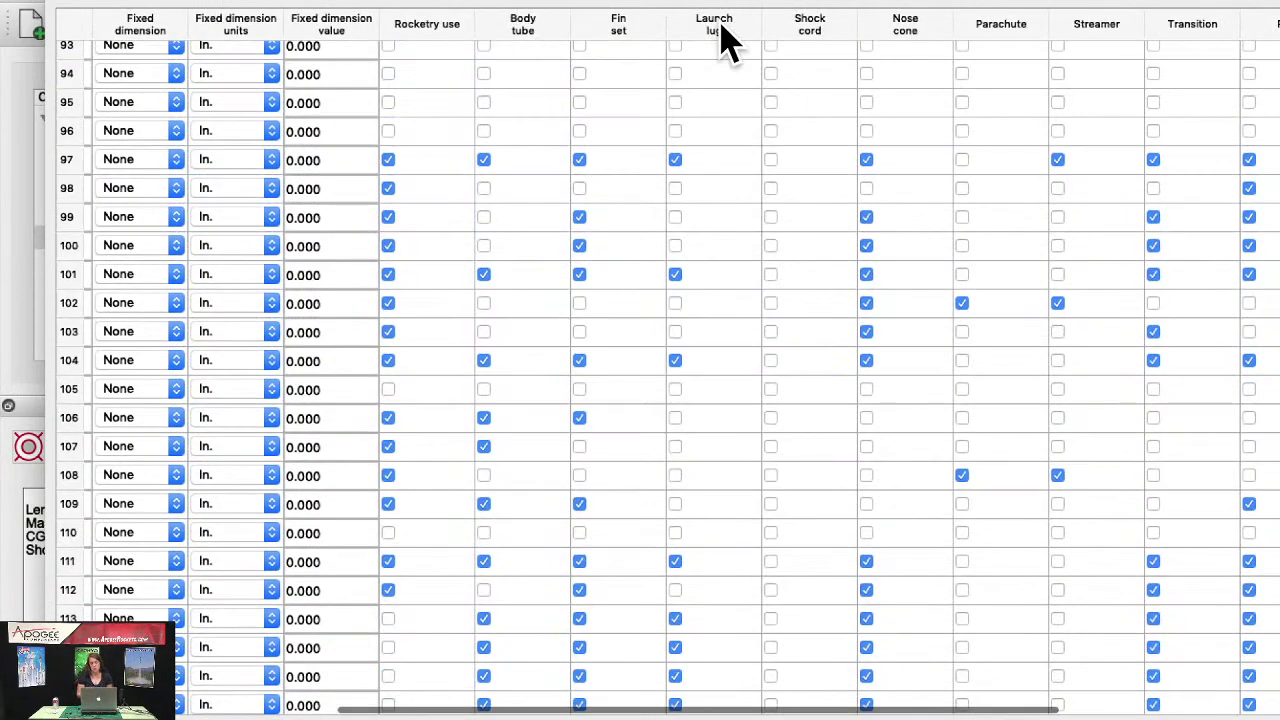
pyautogui.scroll(4, 590, 195)
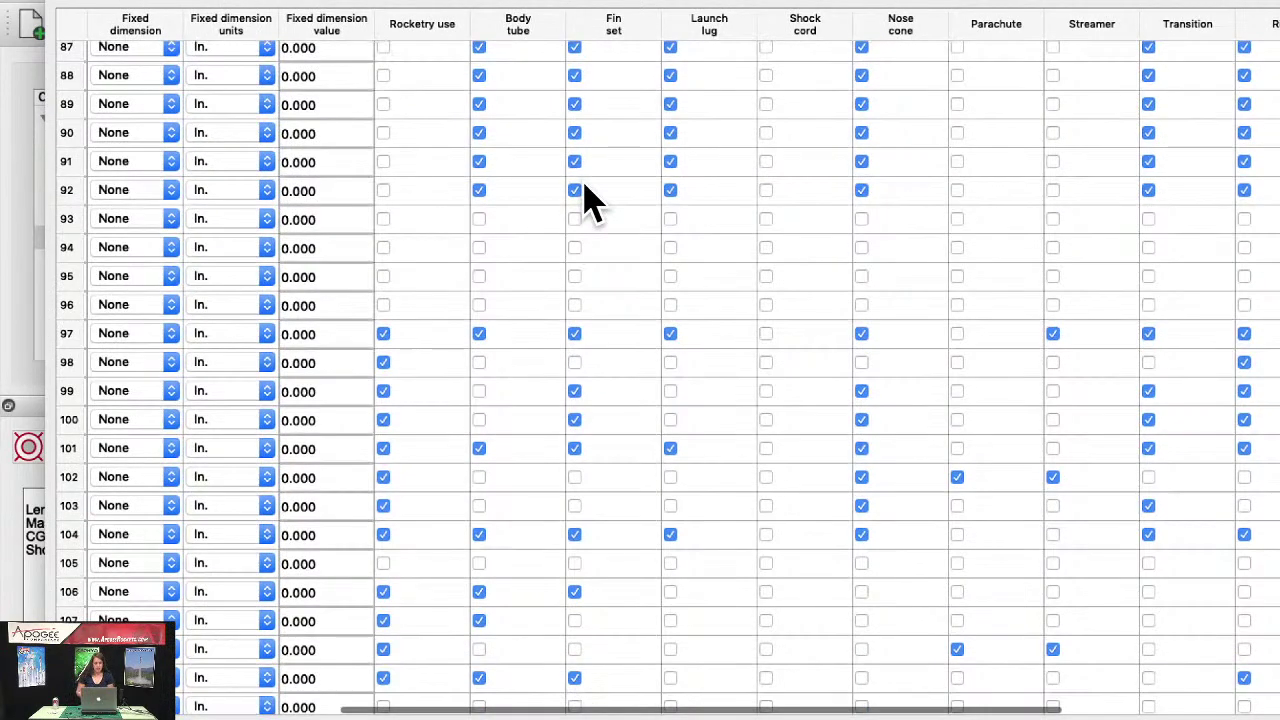
pyautogui.scroll(8, 590, 195)
pyautogui.hscroll(3, 590, 195)
pyautogui.scroll(4, 590, 195)
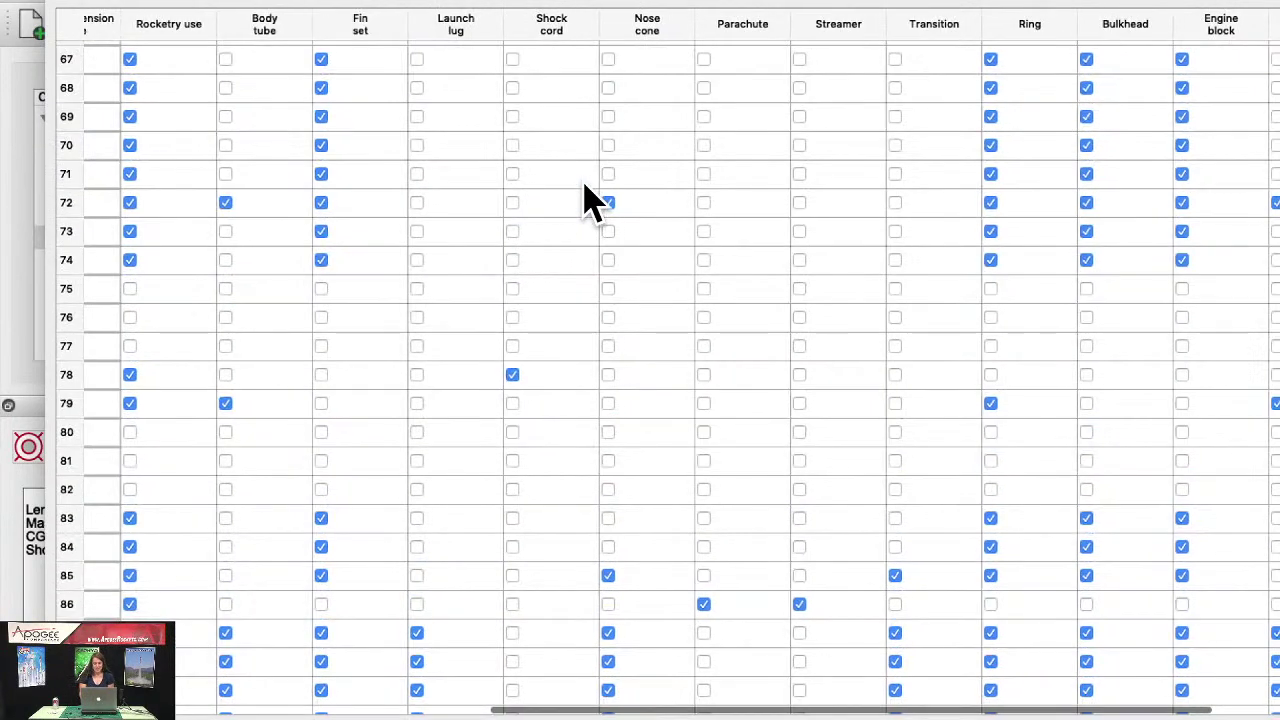
pyautogui.hscroll(2, 590, 195)
pyautogui.scroll(1, 306, 129)
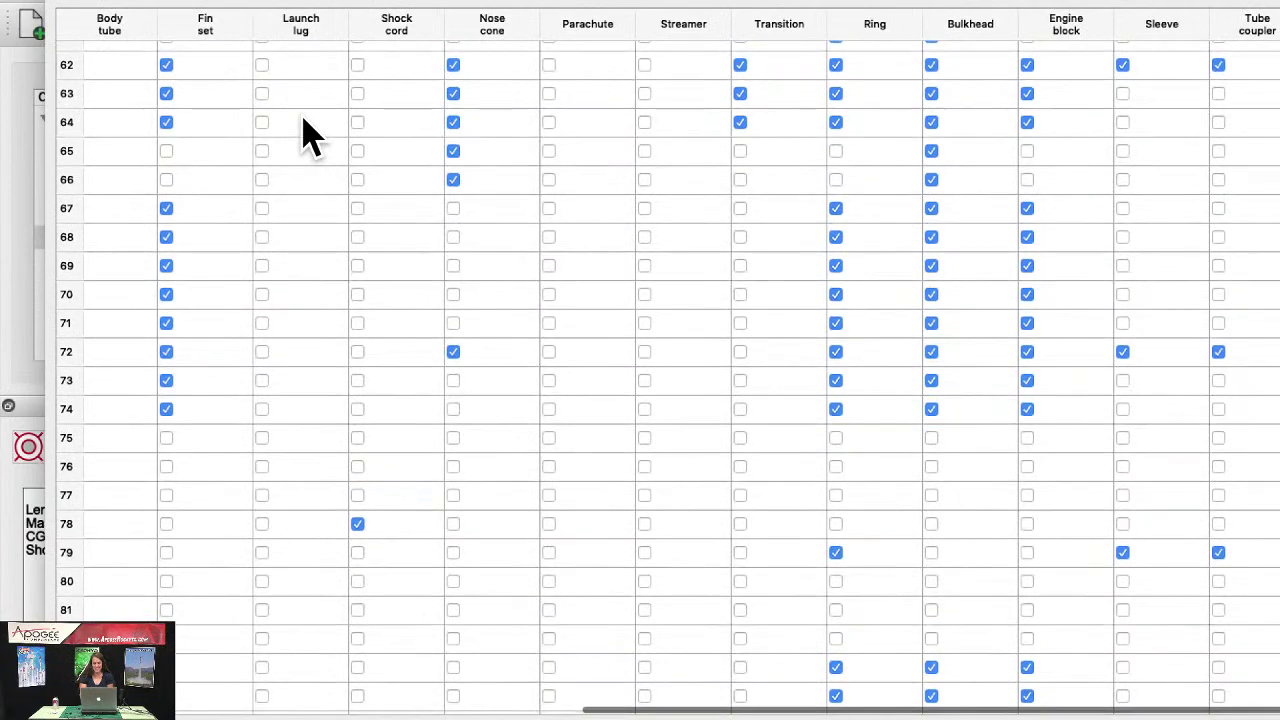
pyautogui.hscroll(-2, 310, 135)
pyautogui.scroll(-7, 306, 129)
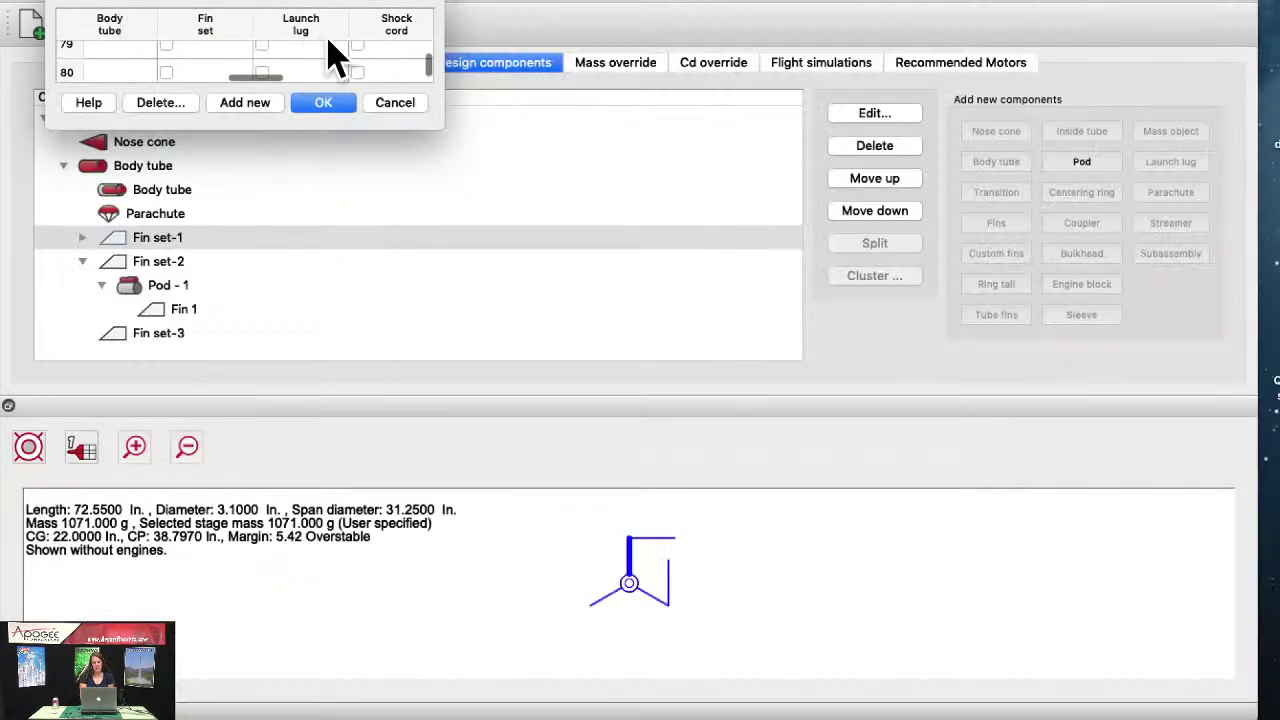
pyautogui.scroll(-1, 490, 115)
pyautogui.scroll(-15, 505, 120)
pyautogui.hscroll(3, 505, 120)
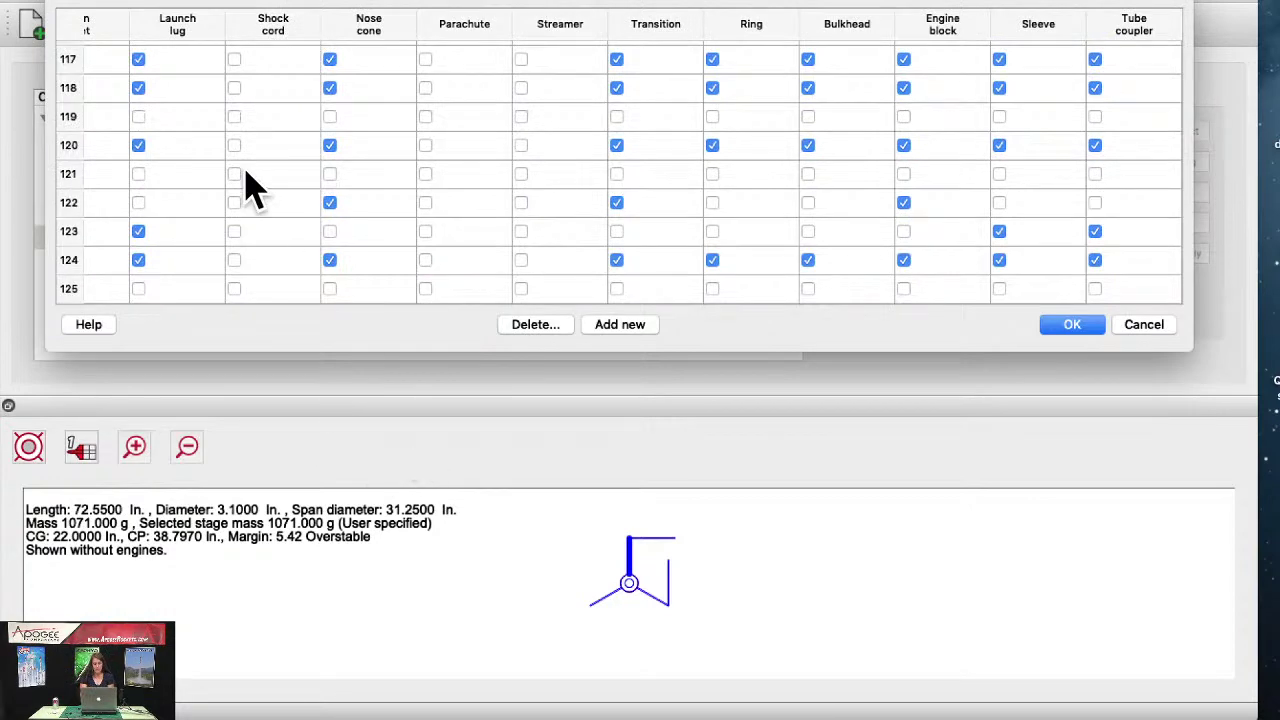
pyautogui.hscroll(-1, 165, 200)
pyautogui.hscroll(-10, 165, 200)
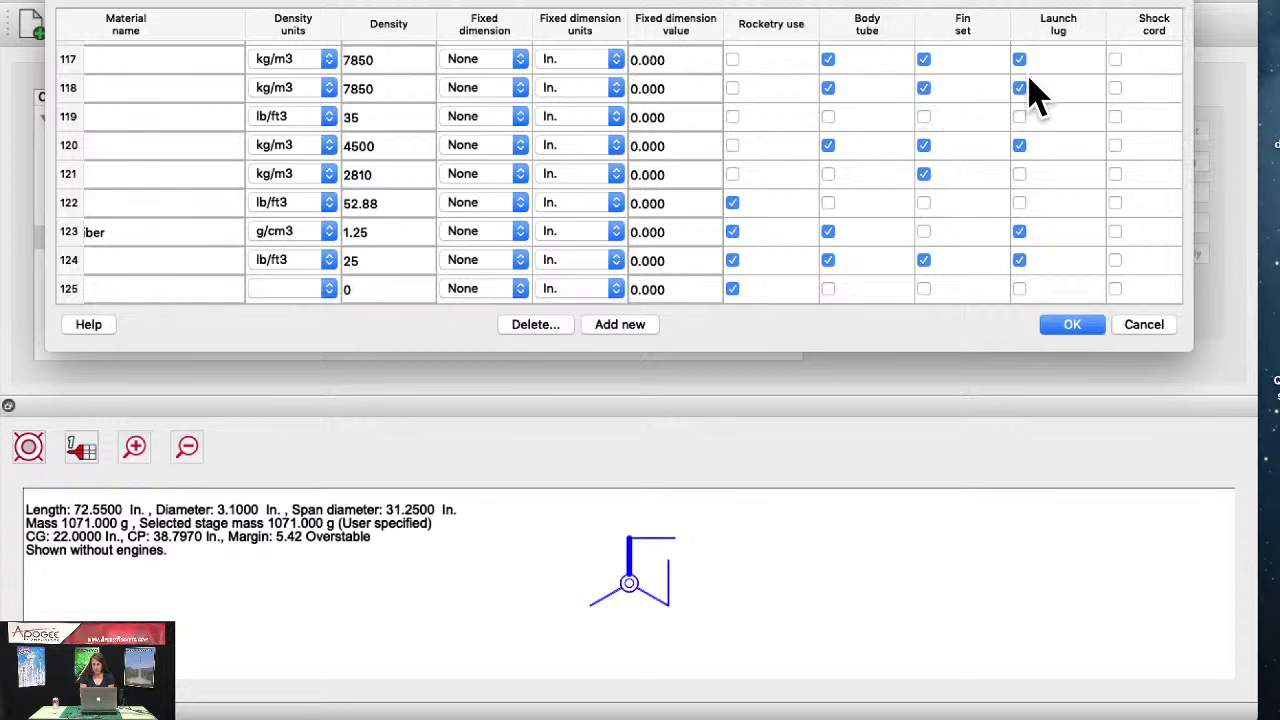
pyautogui.hscroll(-5, 948, 78)
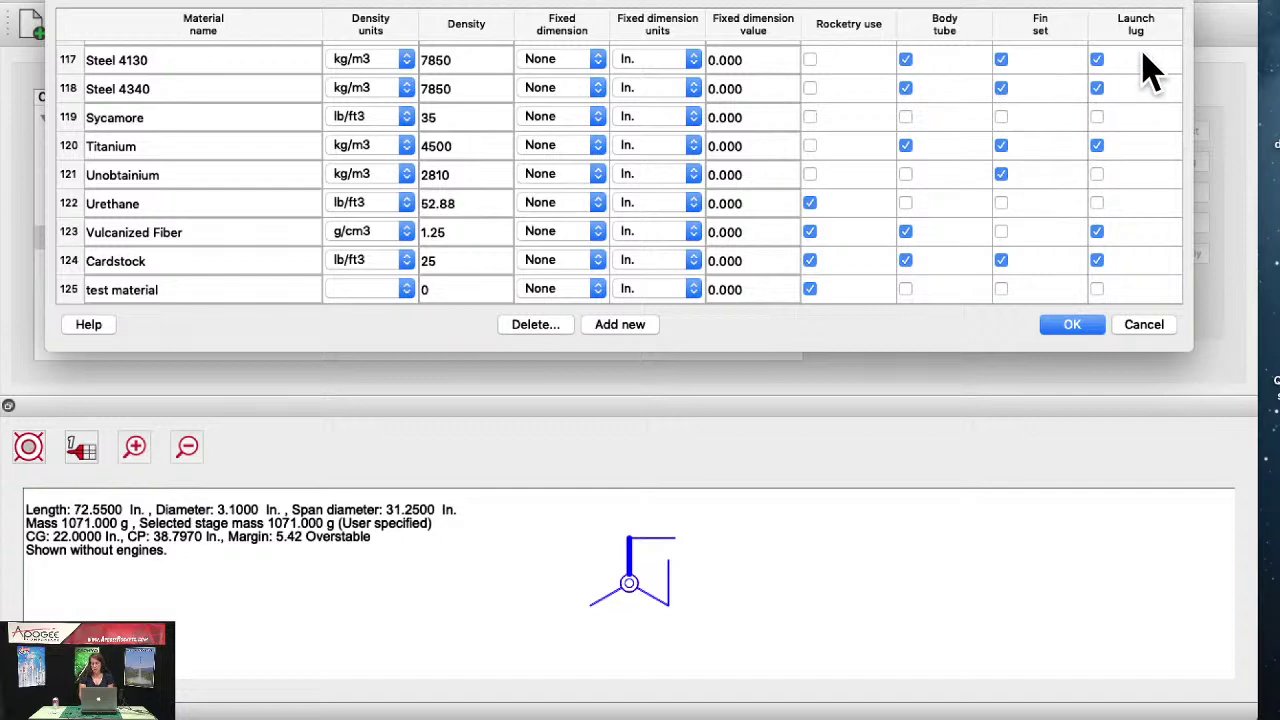
pyautogui.hscroll(10, 1040, 110)
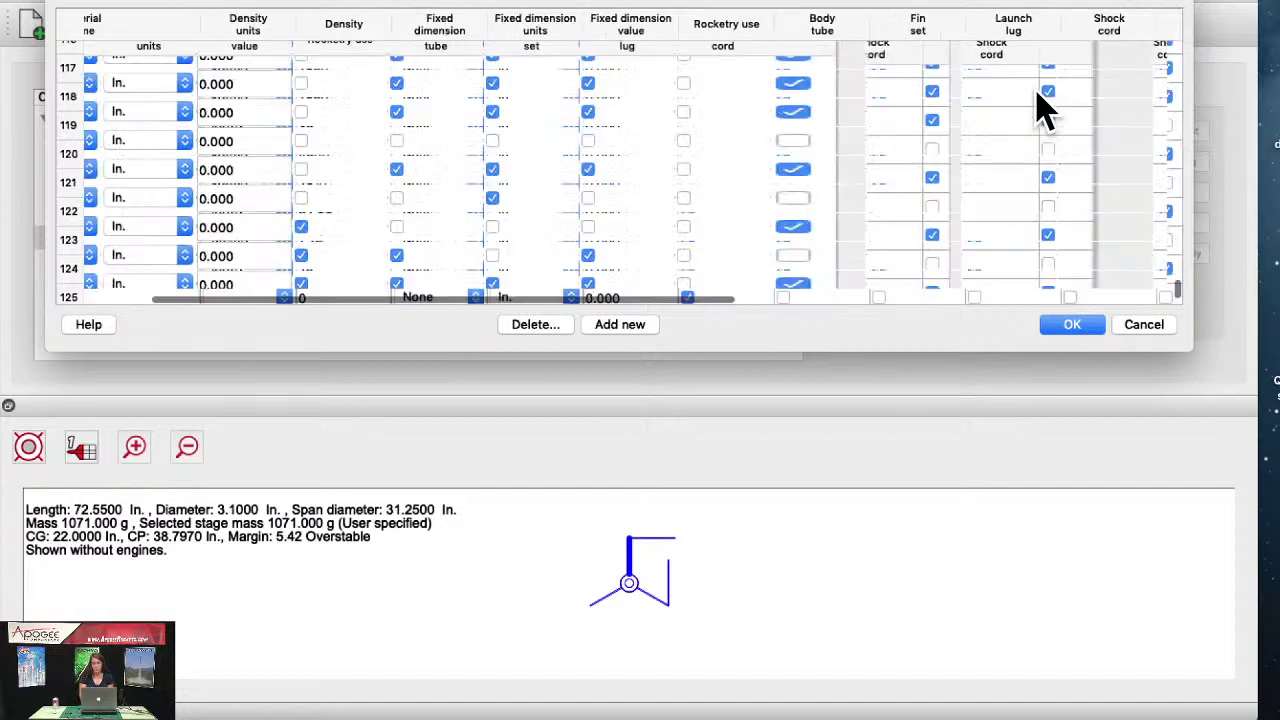
pyautogui.hscroll(1, 1040, 110)
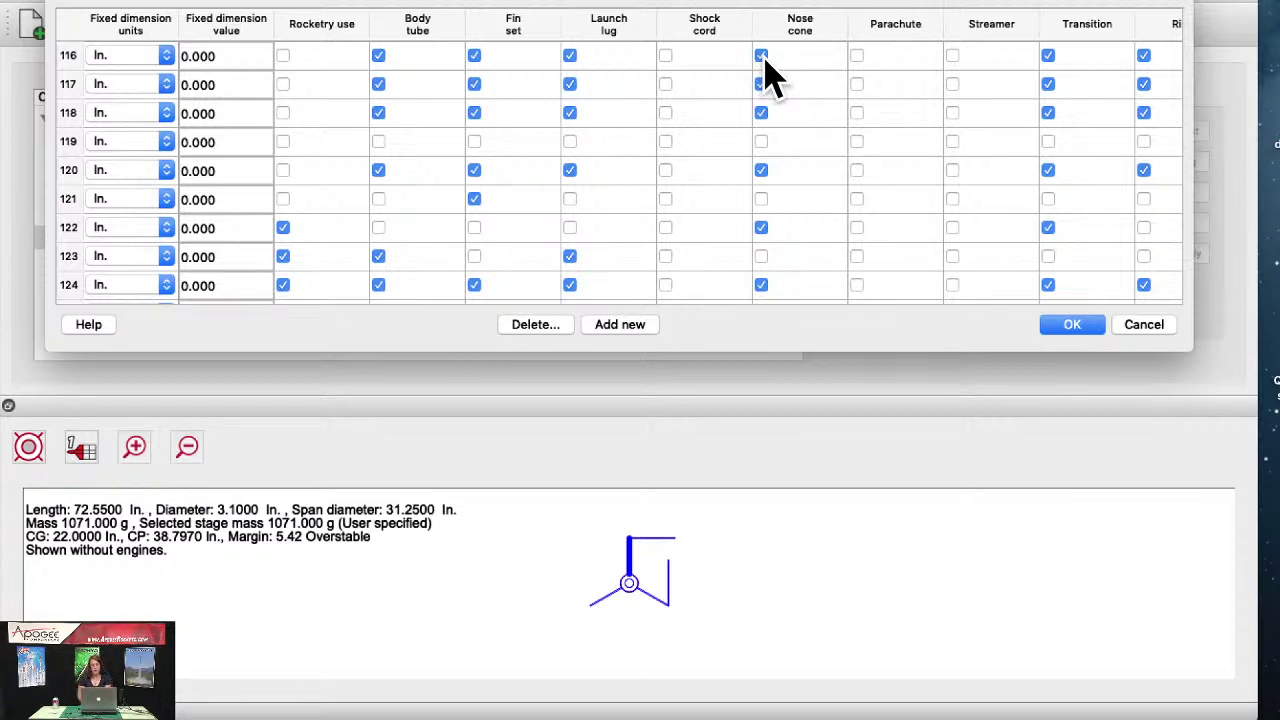
pyautogui.hscroll(5, 770, 75)
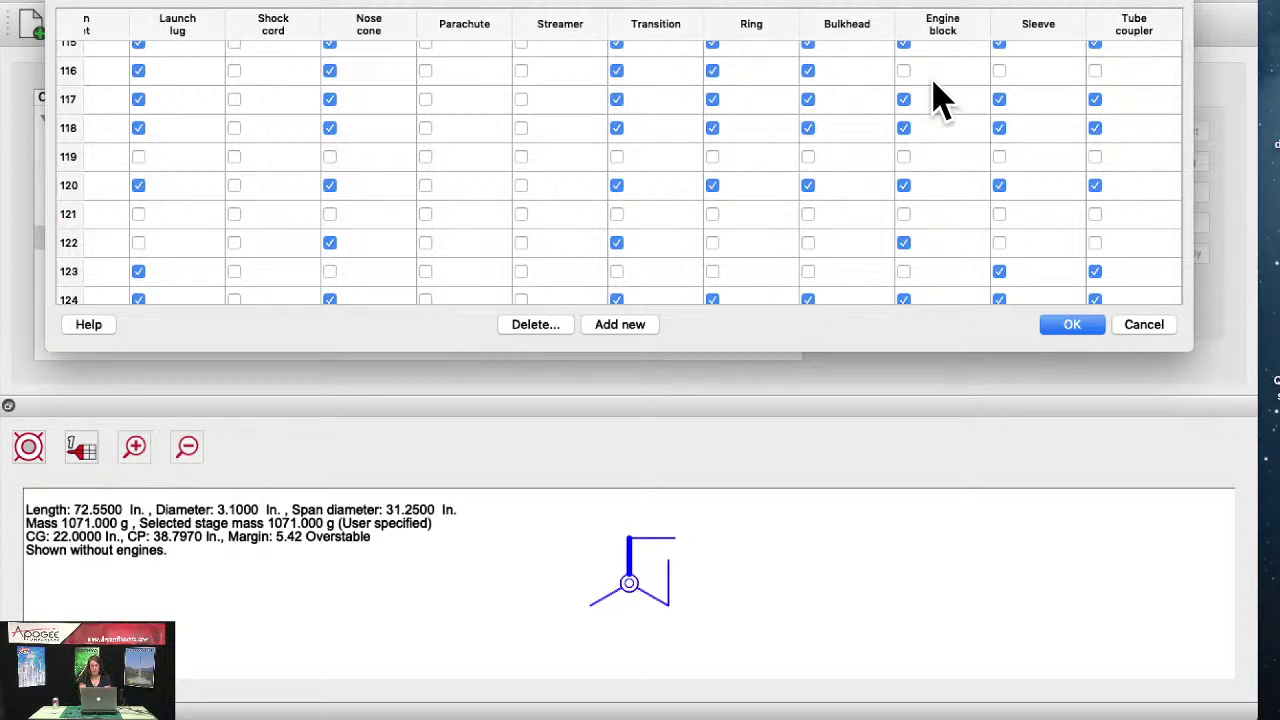
pyautogui.scroll(1, 937, 100)
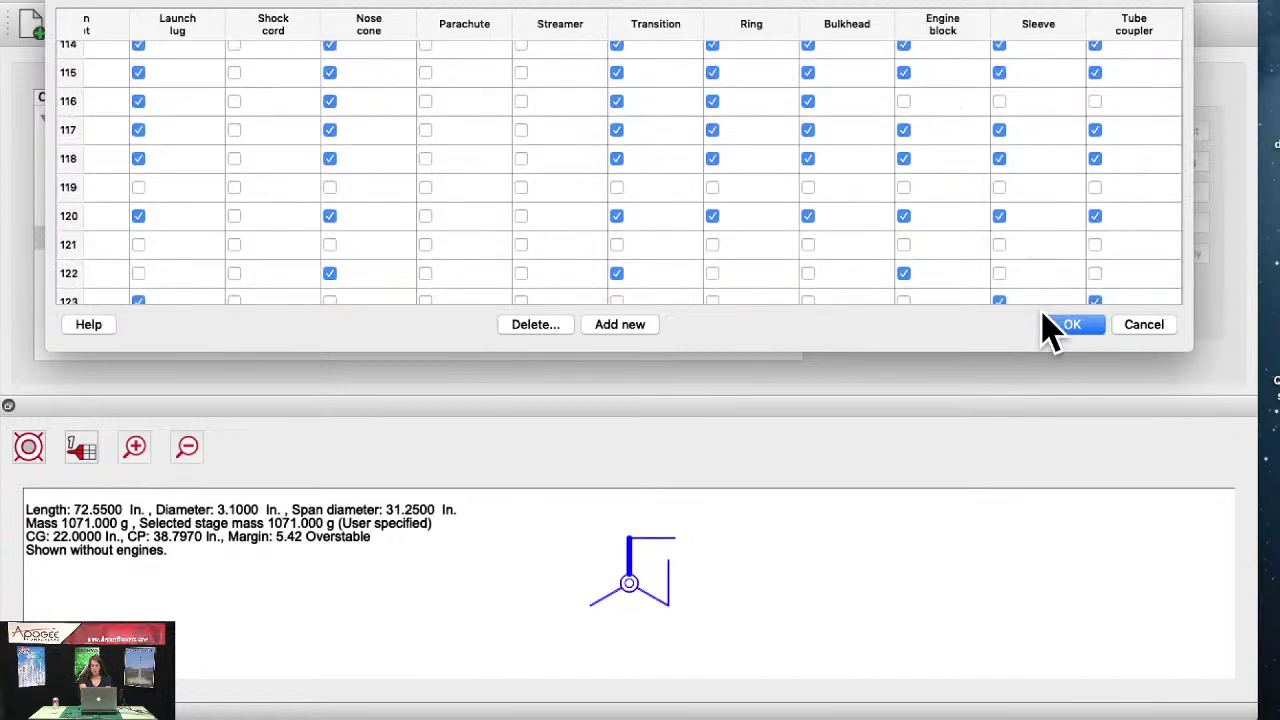
pyautogui.click(1065, 330)
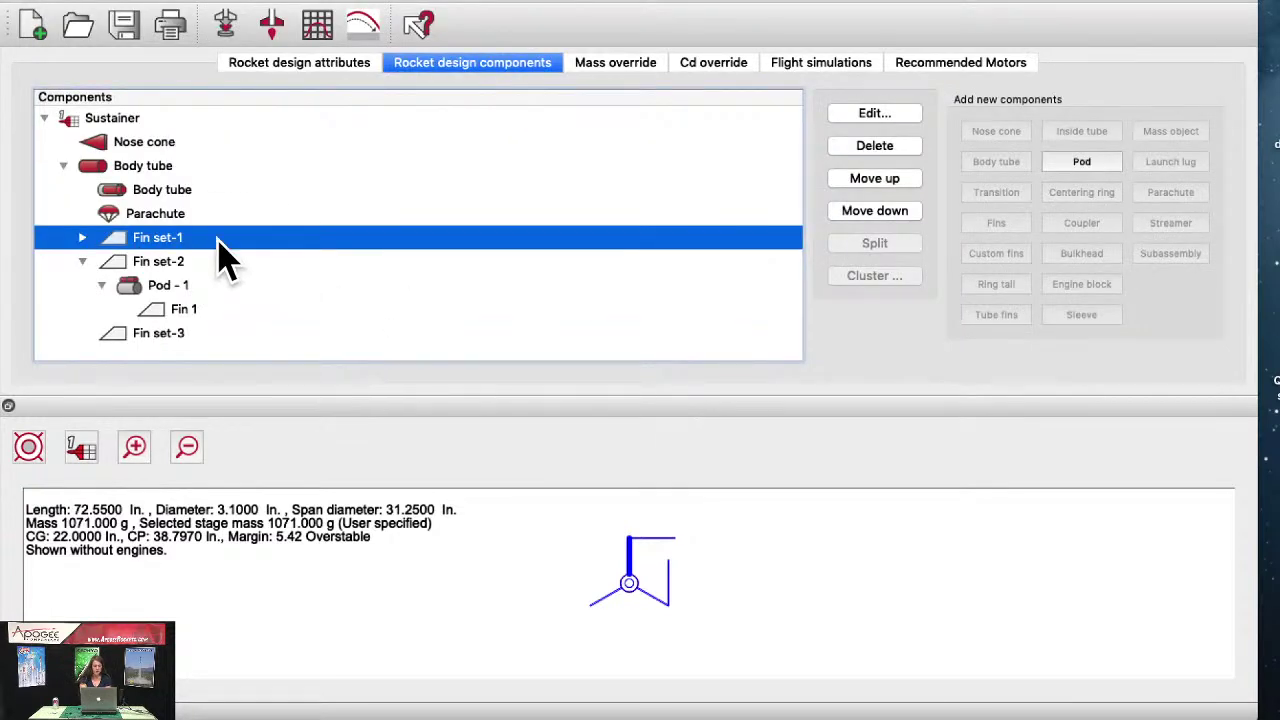
# Step: Switch Fin set-1's material to Rocketwood, giving a 26.710 g fin mass
pyautogui.doubleClick(219, 241)
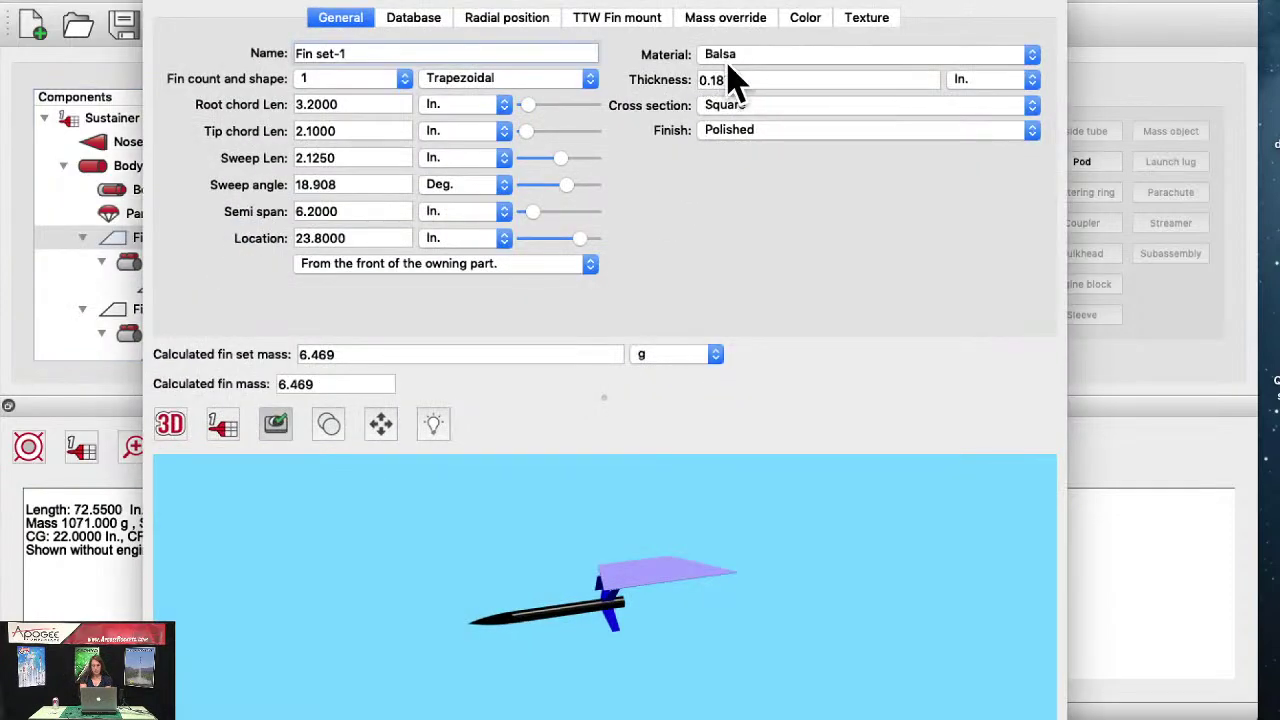
pyautogui.click(748, 57)
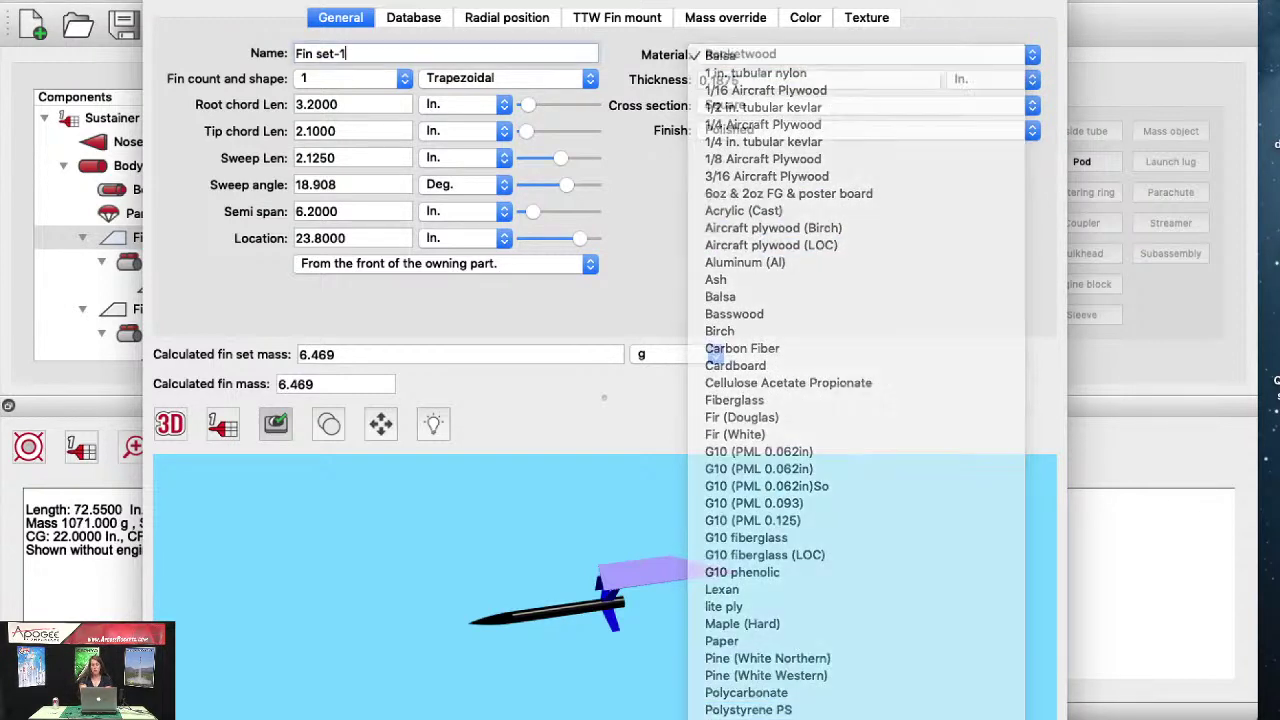
pyautogui.click(766, 680)
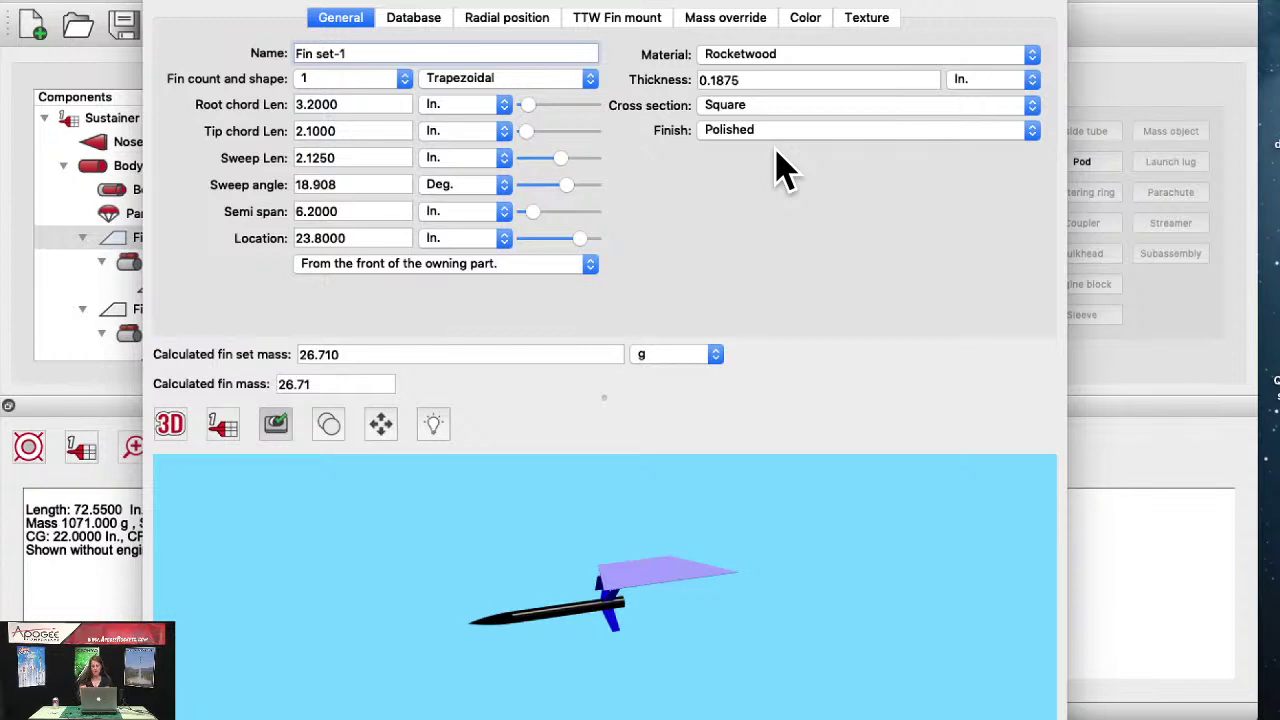
# Step: Review the Fin set-1 mass override options, then close the fin set settings
pyautogui.click(712, 30)
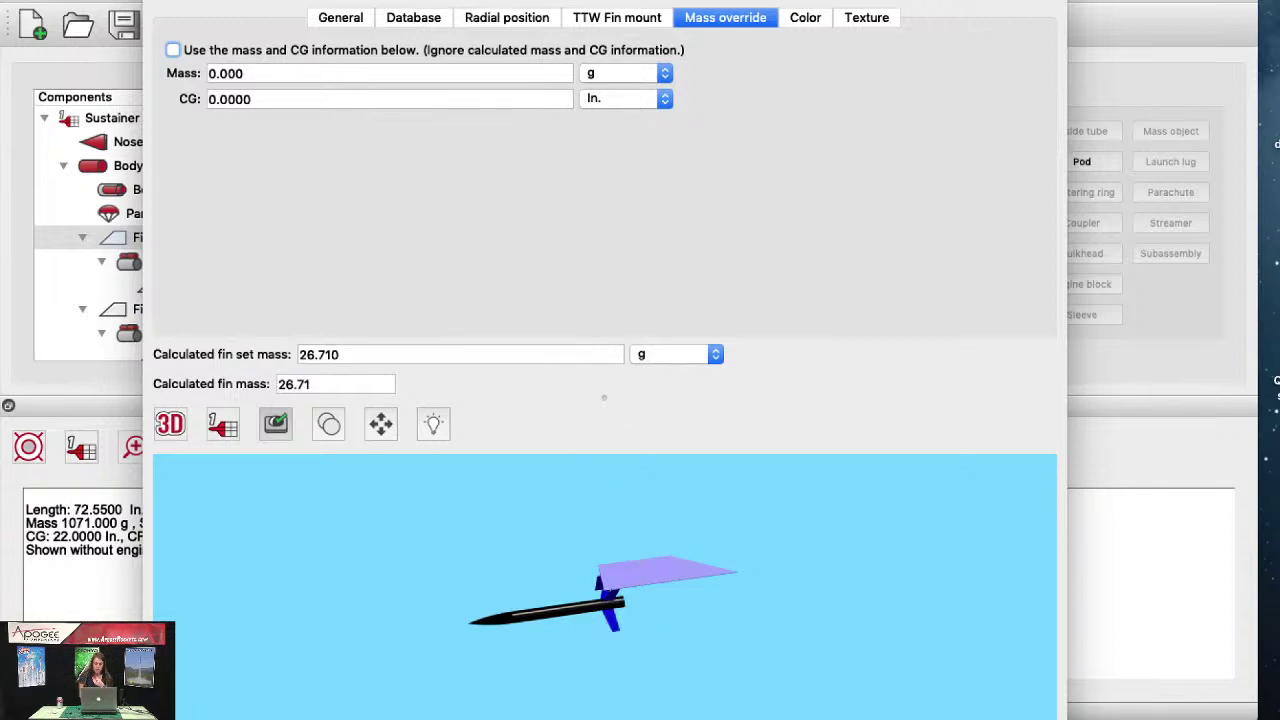
pyautogui.press('Escape')
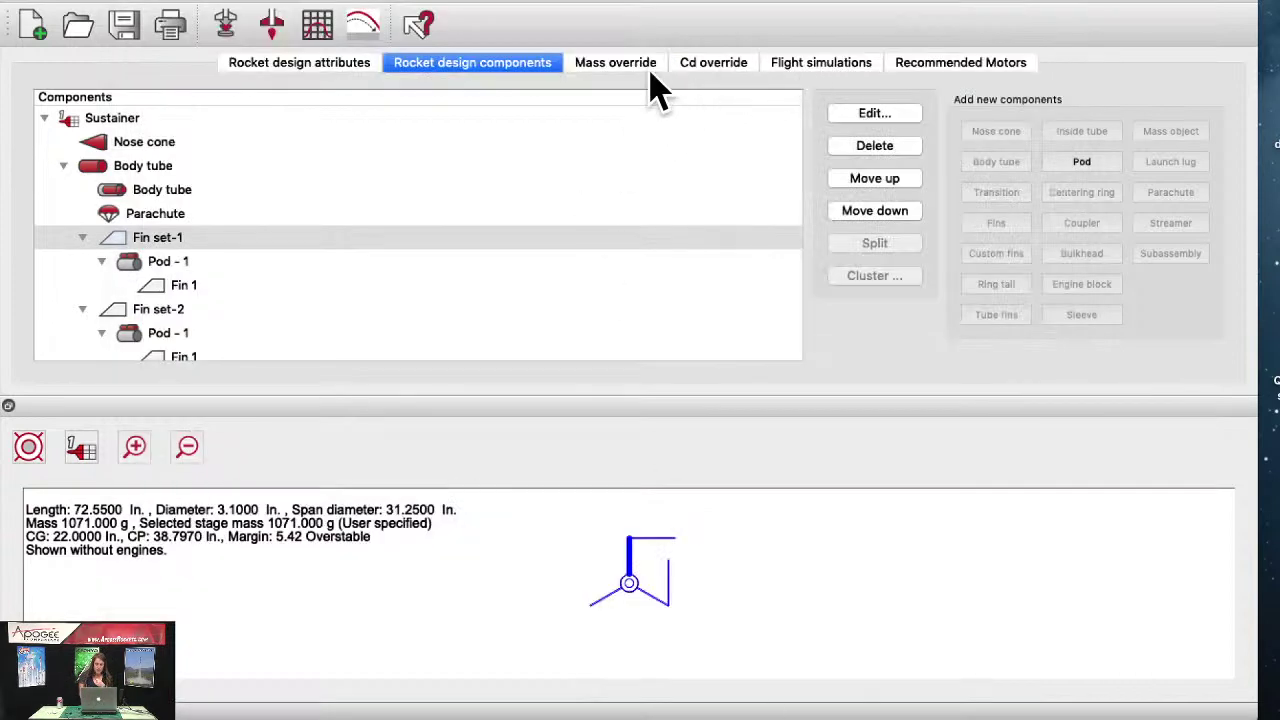
# Step: Show the 1071 g, 22 in. CG mass override page with the rocket drawn in side view
pyautogui.click(648, 70)
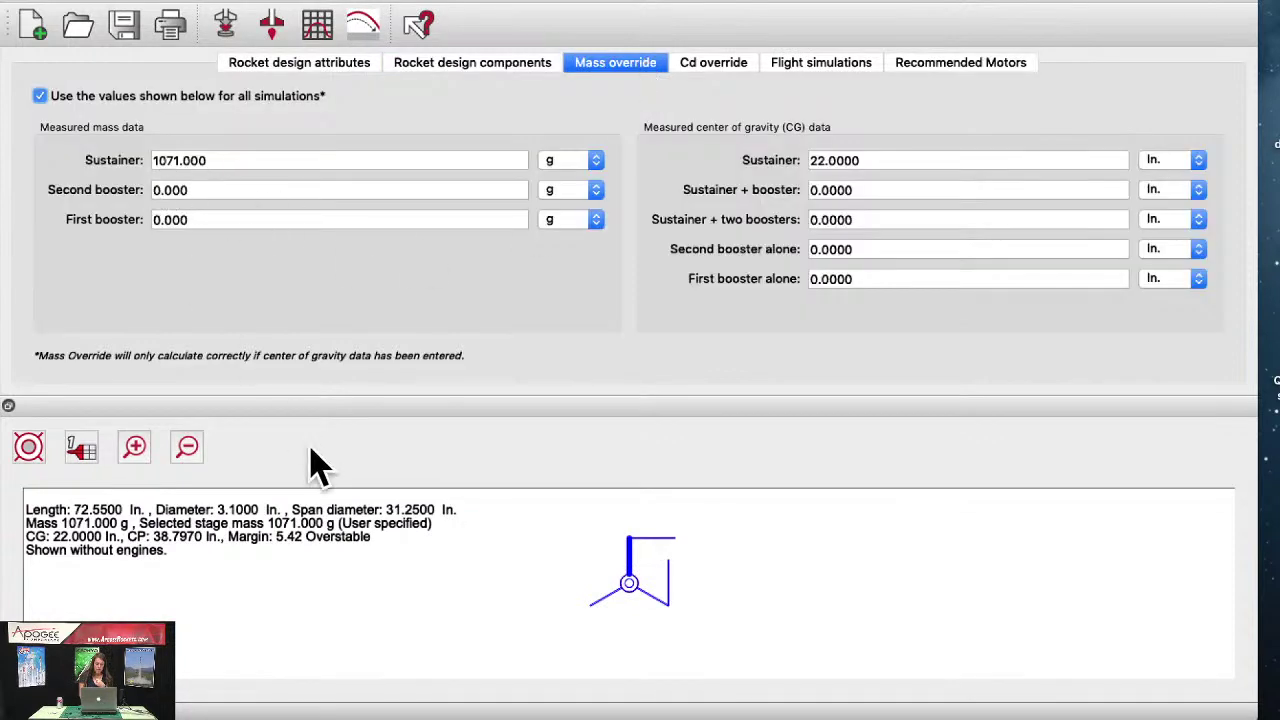
pyautogui.click(30, 450)
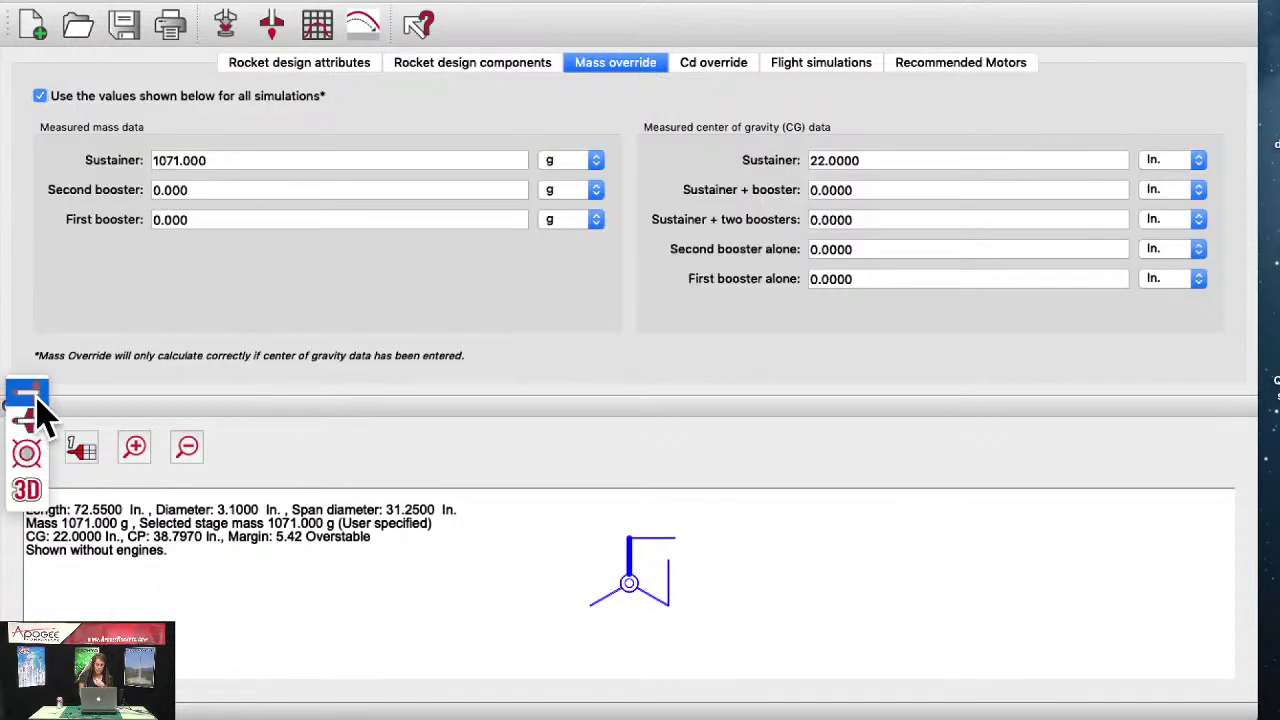
pyautogui.click(36, 399)
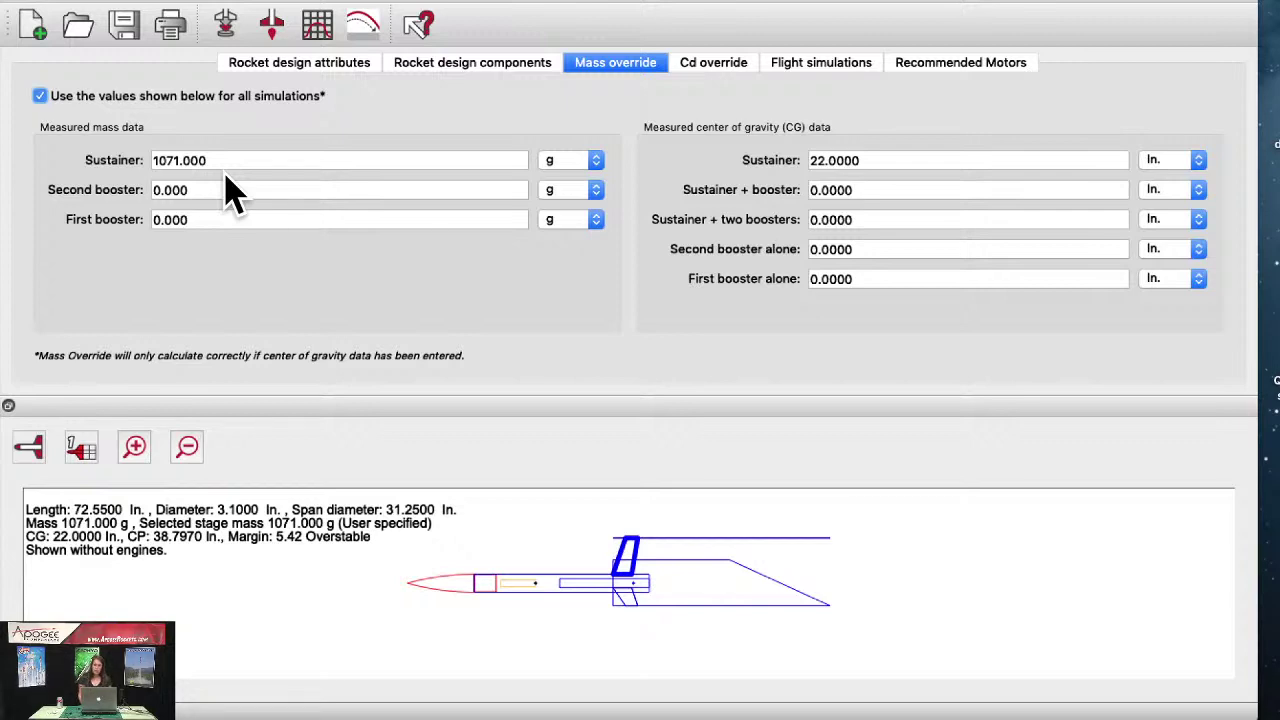
# Step: Check the Rocket design attributes page, then go back to the Rocket design components list
pyautogui.click(294, 64)
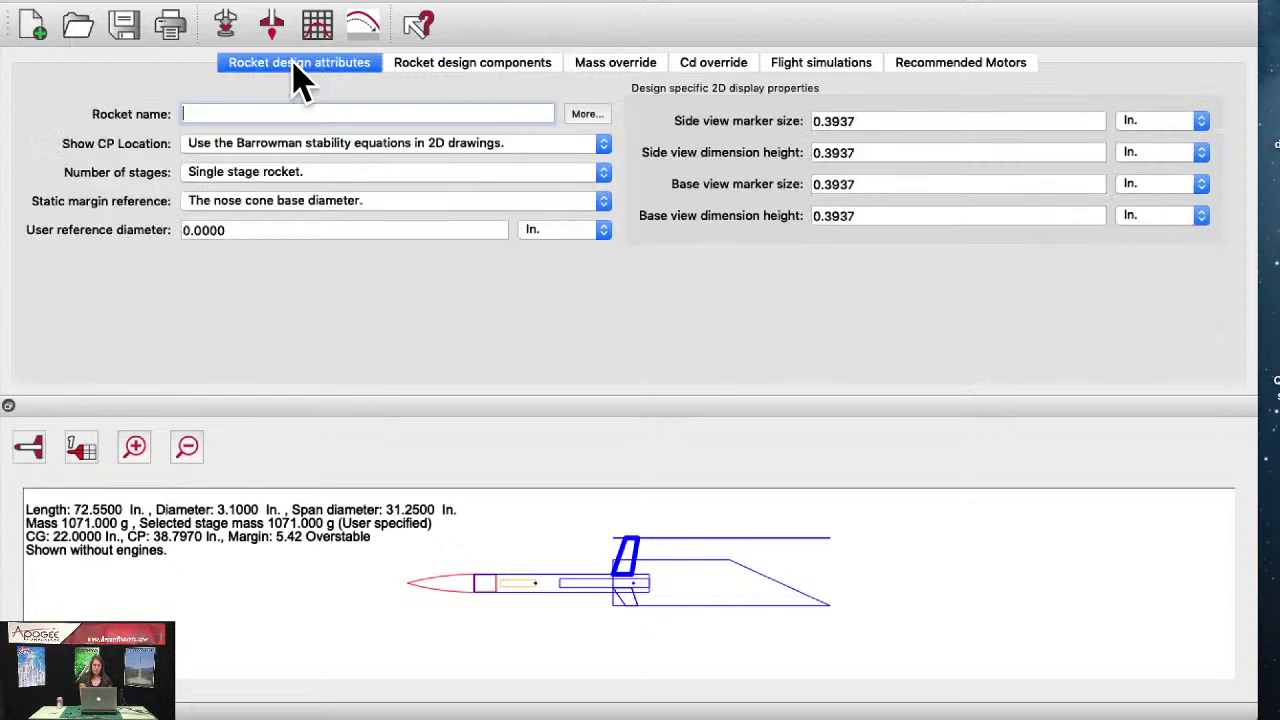
pyautogui.click(533, 70)
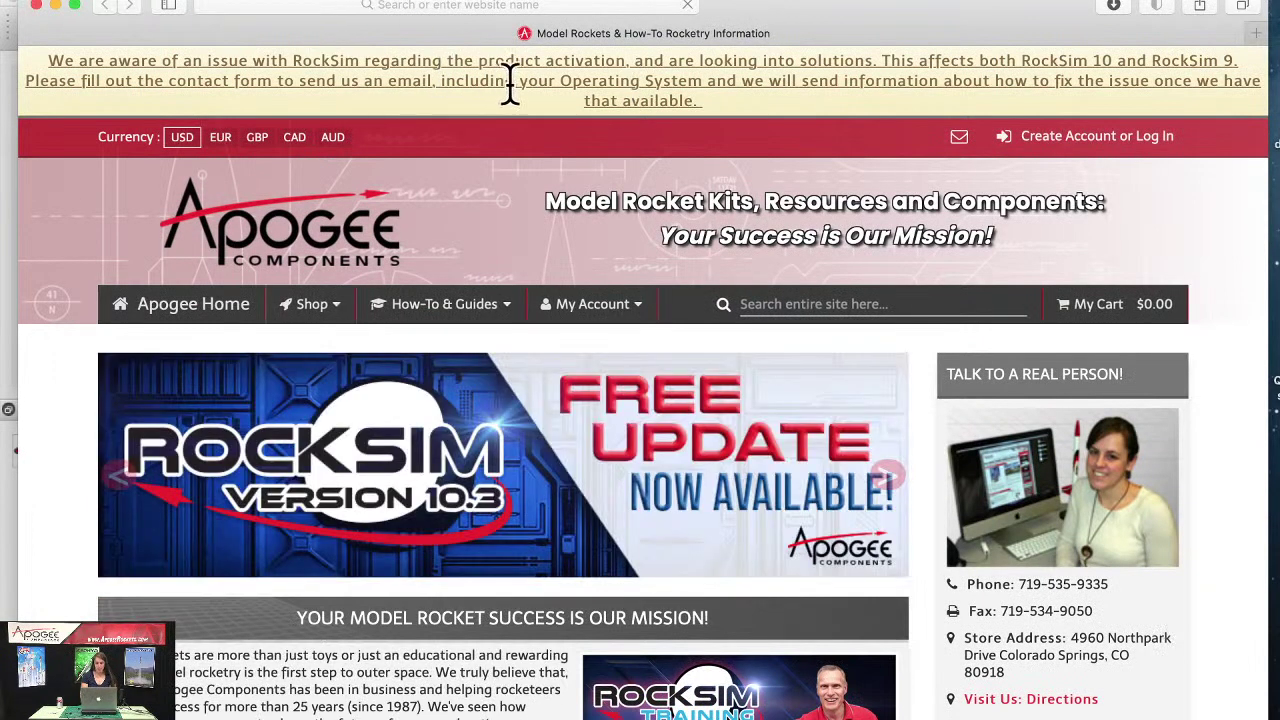
# Step: Open the RockSim FAQs page from the How-To & Guides Software menu
pyautogui.click(415, 308)
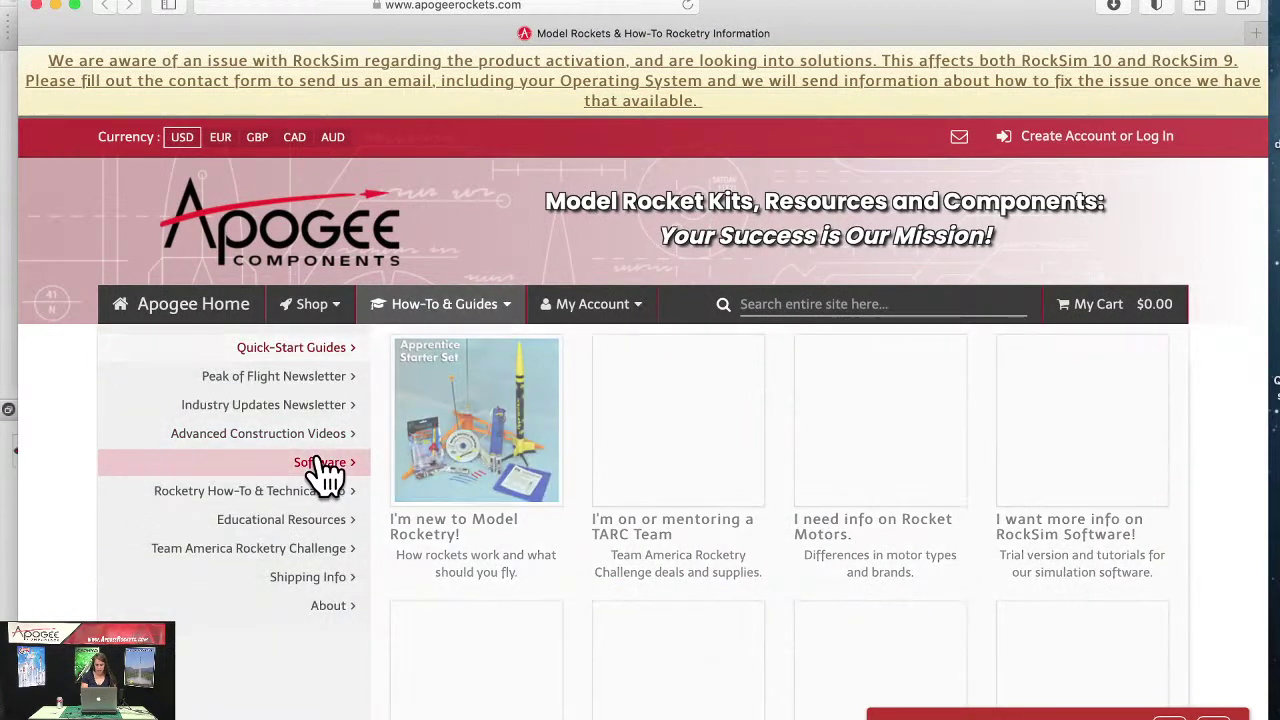
pyautogui.moveTo(322, 472)
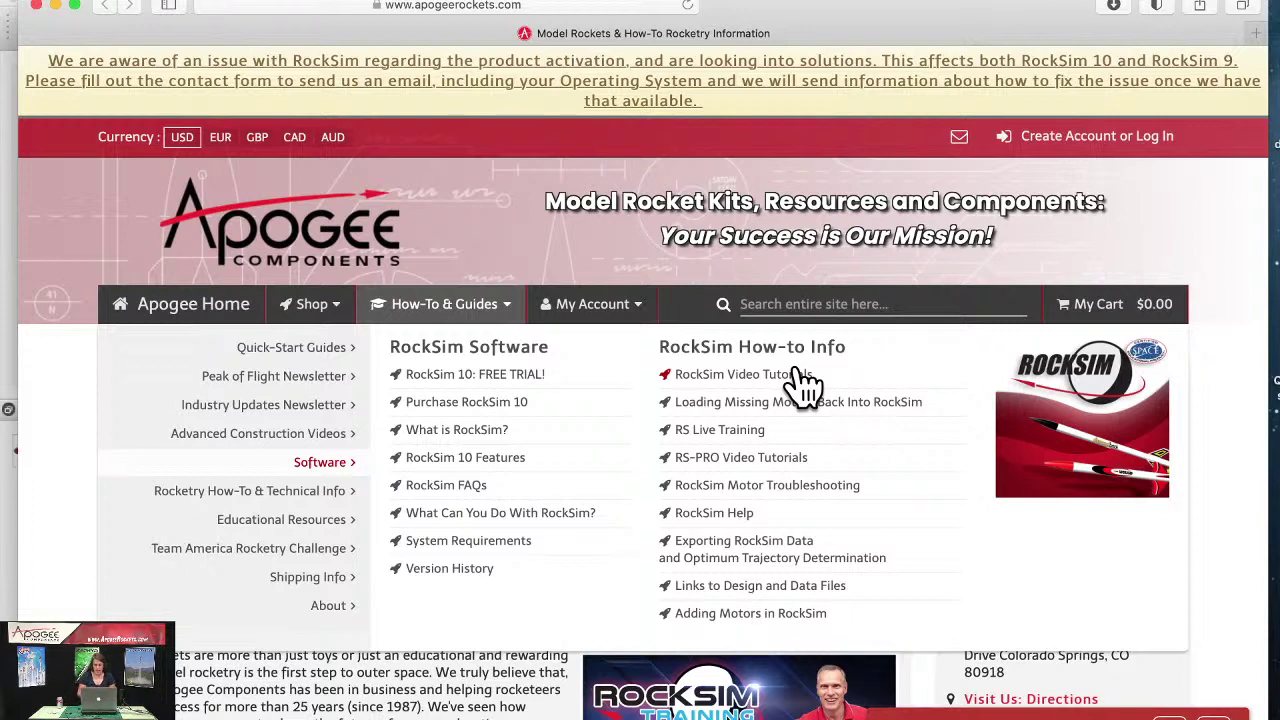
pyautogui.click(465, 488)
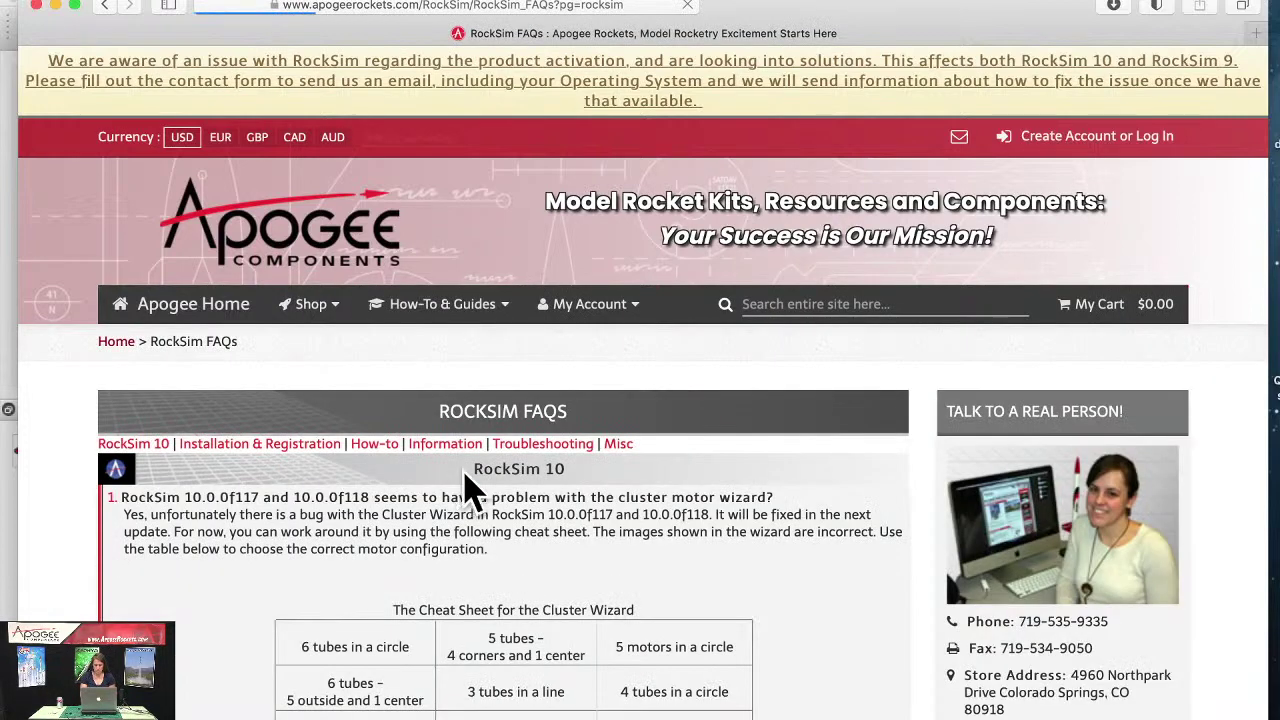
# Step: Jump to the FAQ Troubleshooting section and scroll down to the registration problem entry
pyautogui.click(550, 445)
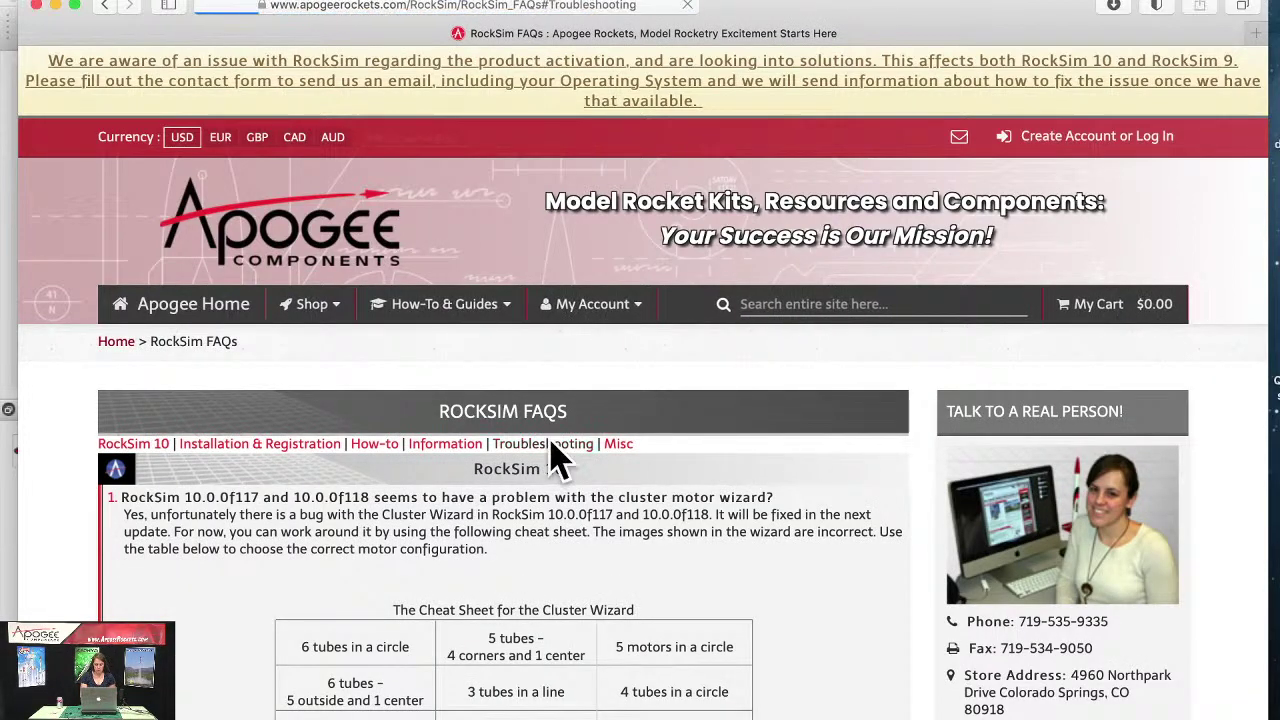
pyautogui.scroll(-10, 558, 460)
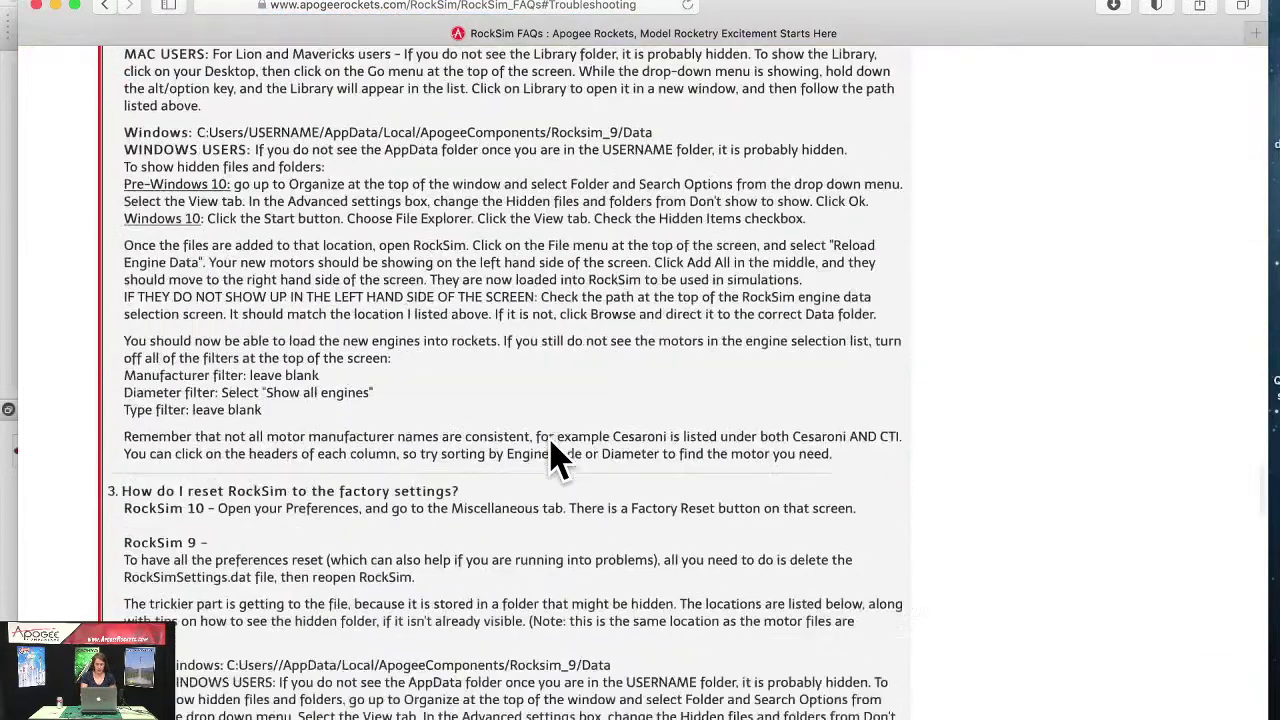
pyautogui.scroll(-3, 557, 460)
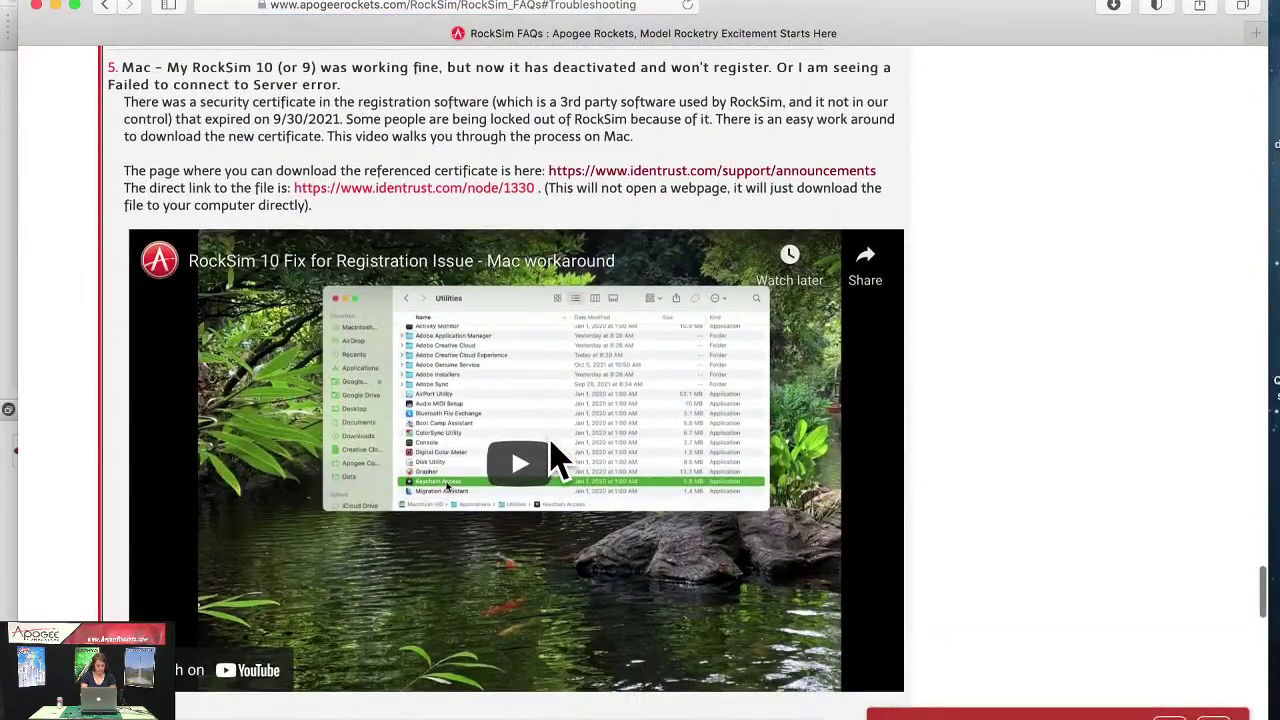